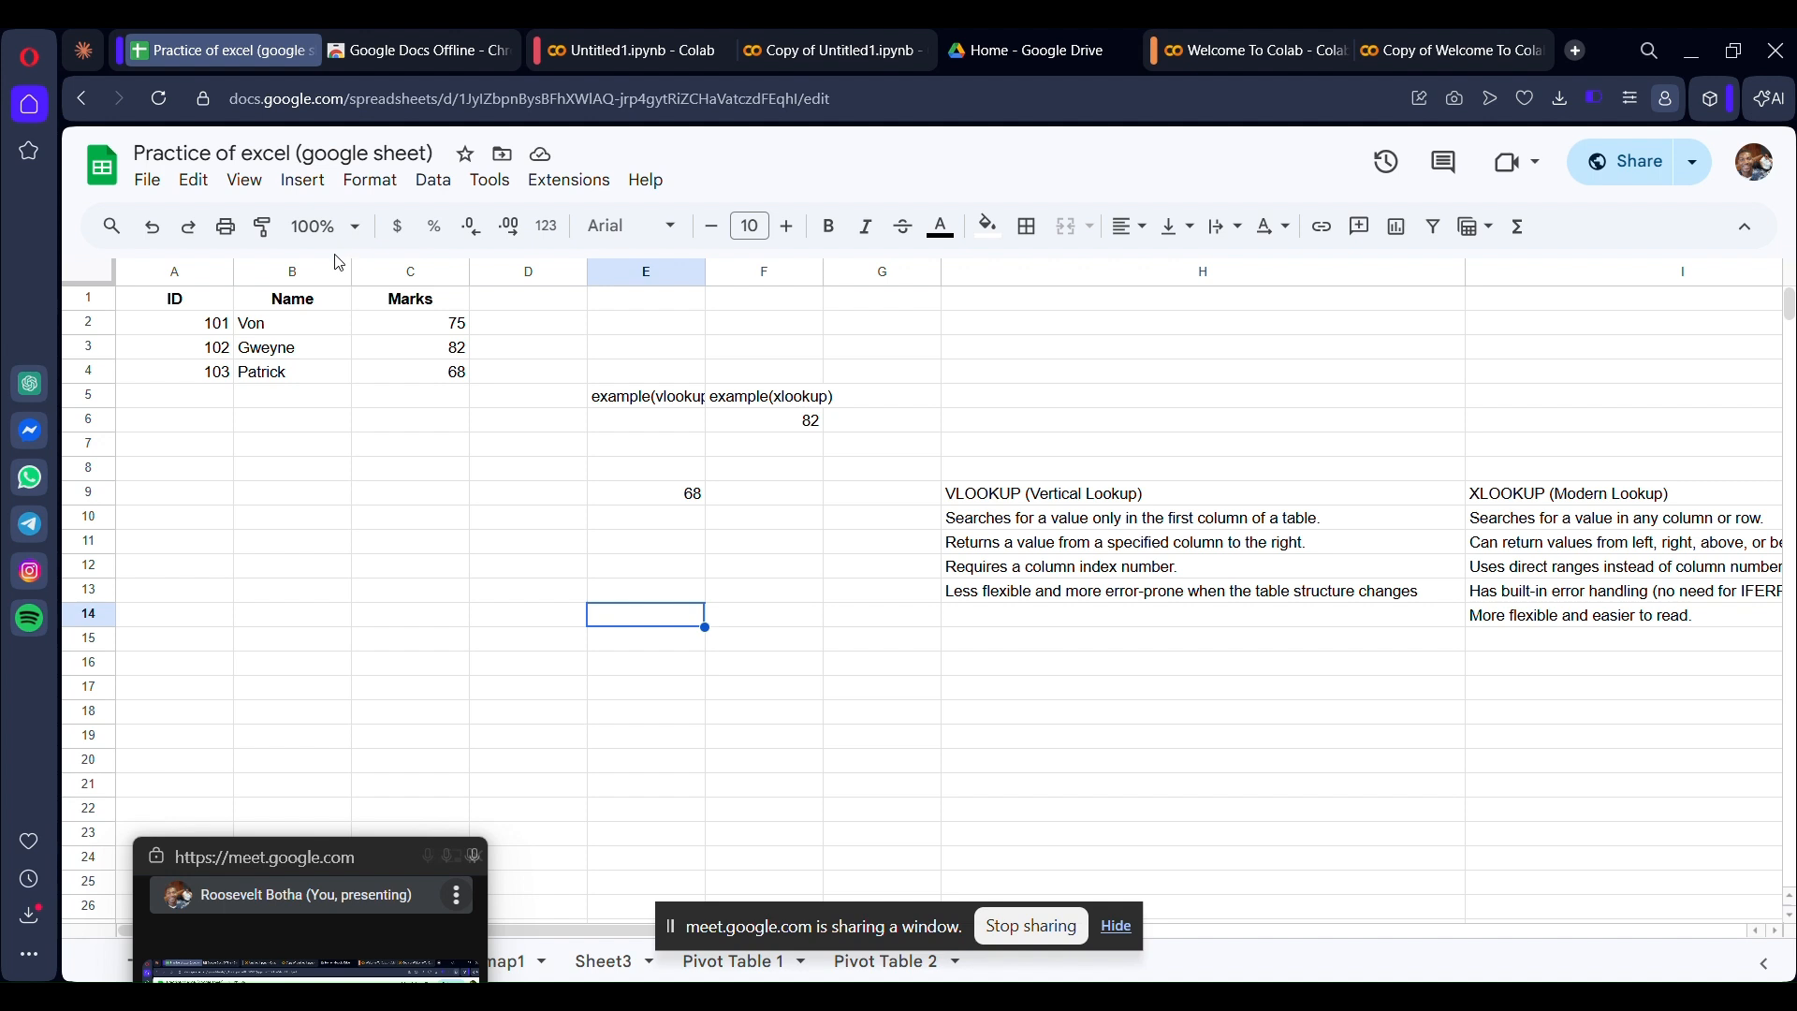
Try to insert a VLOOKUP function in cell E14, picking cells from the ID and Name data as its argument, and discard the entry
left_click(303, 182)
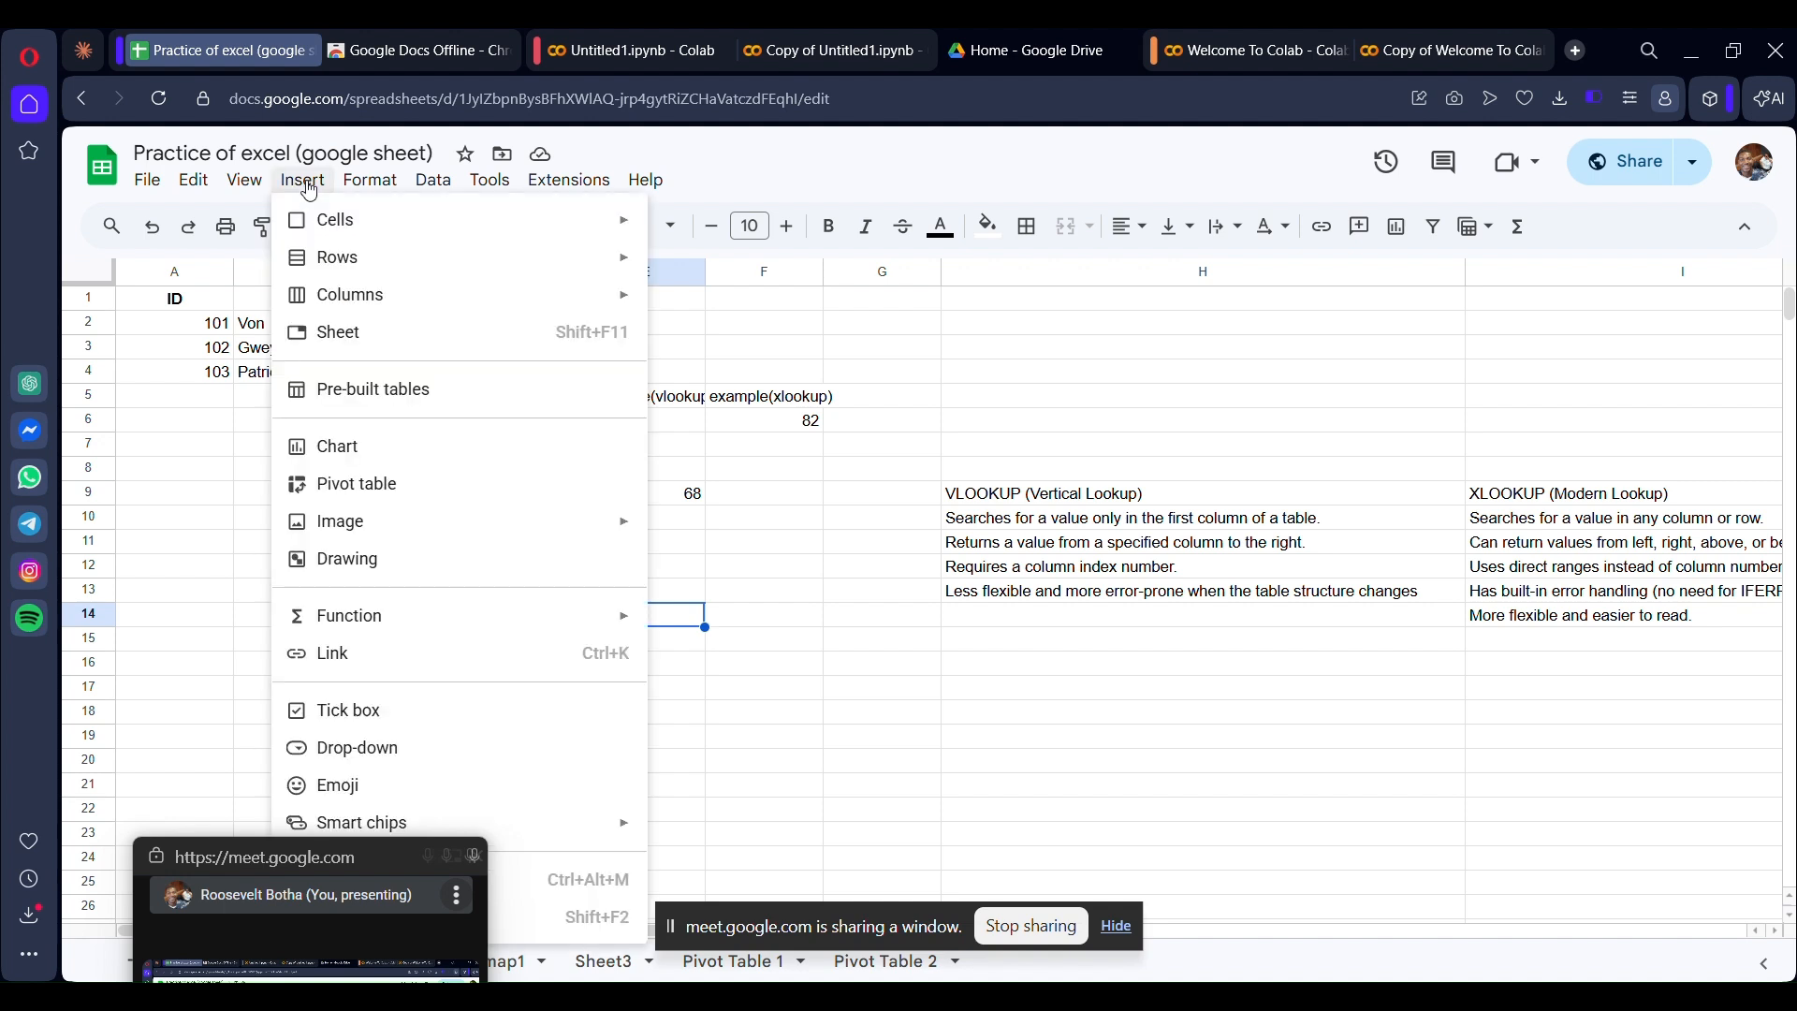
mouse_move(466, 623)
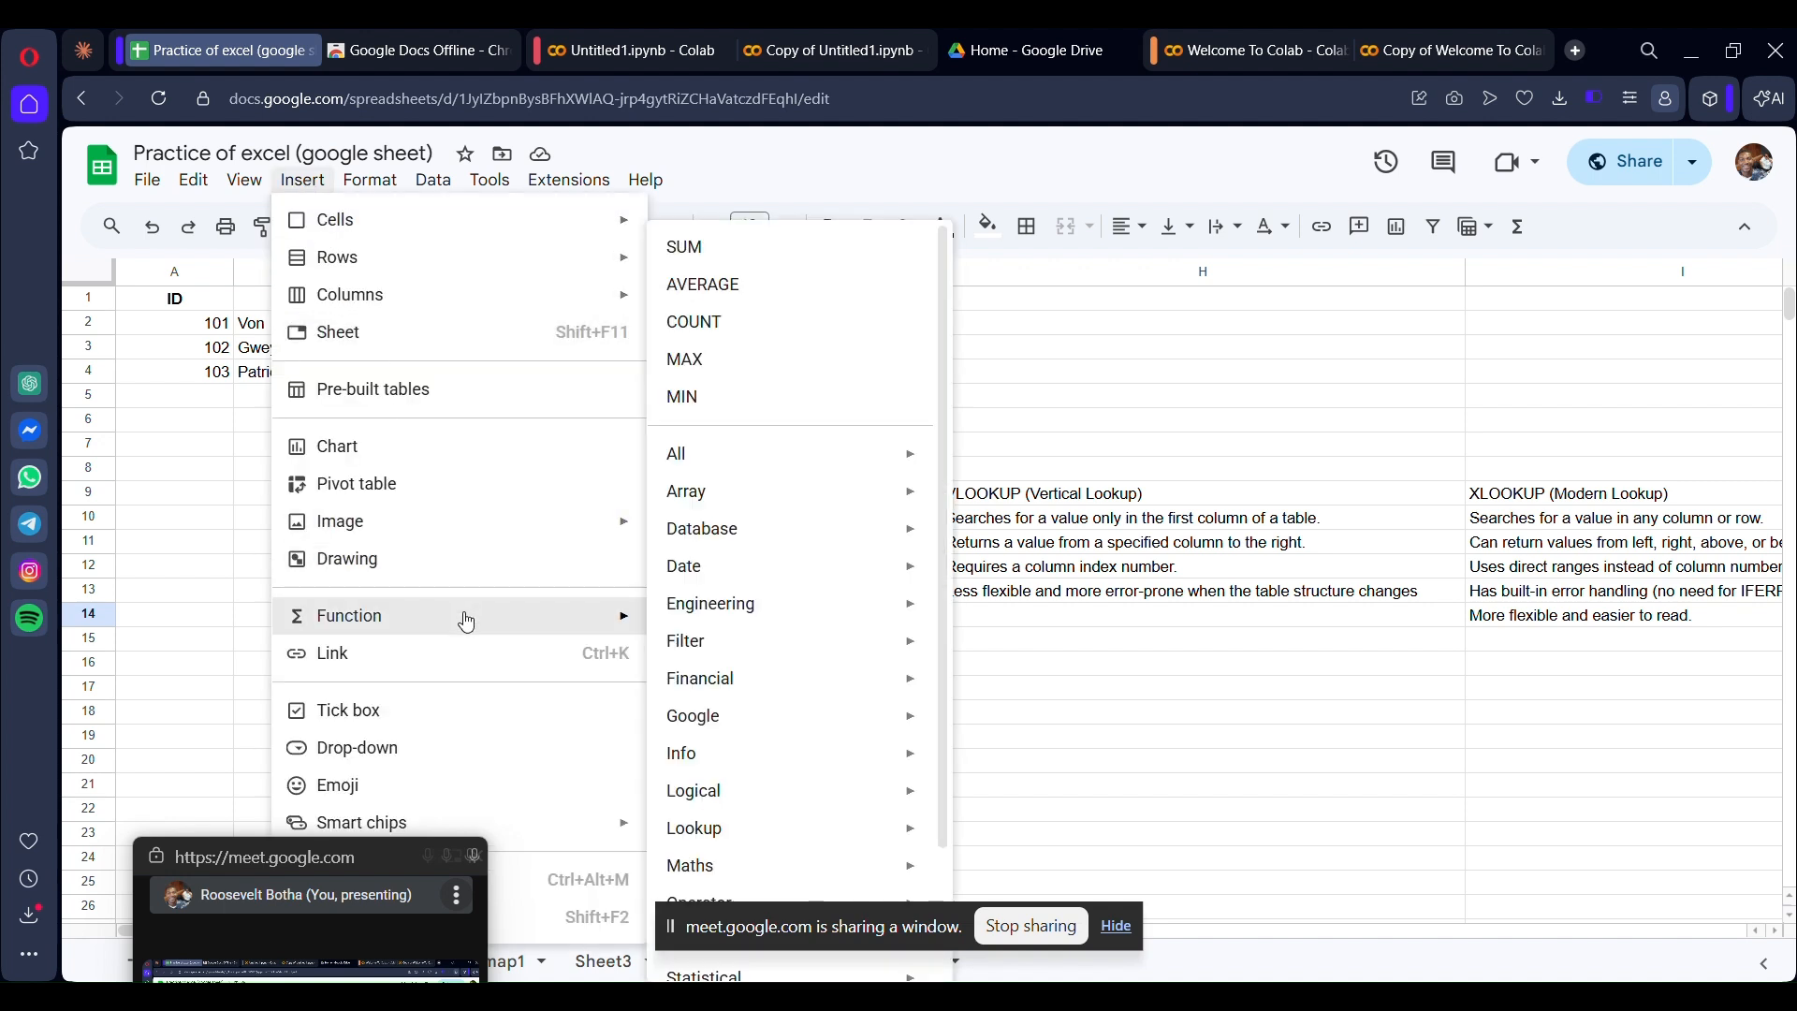
mouse_move(728, 846)
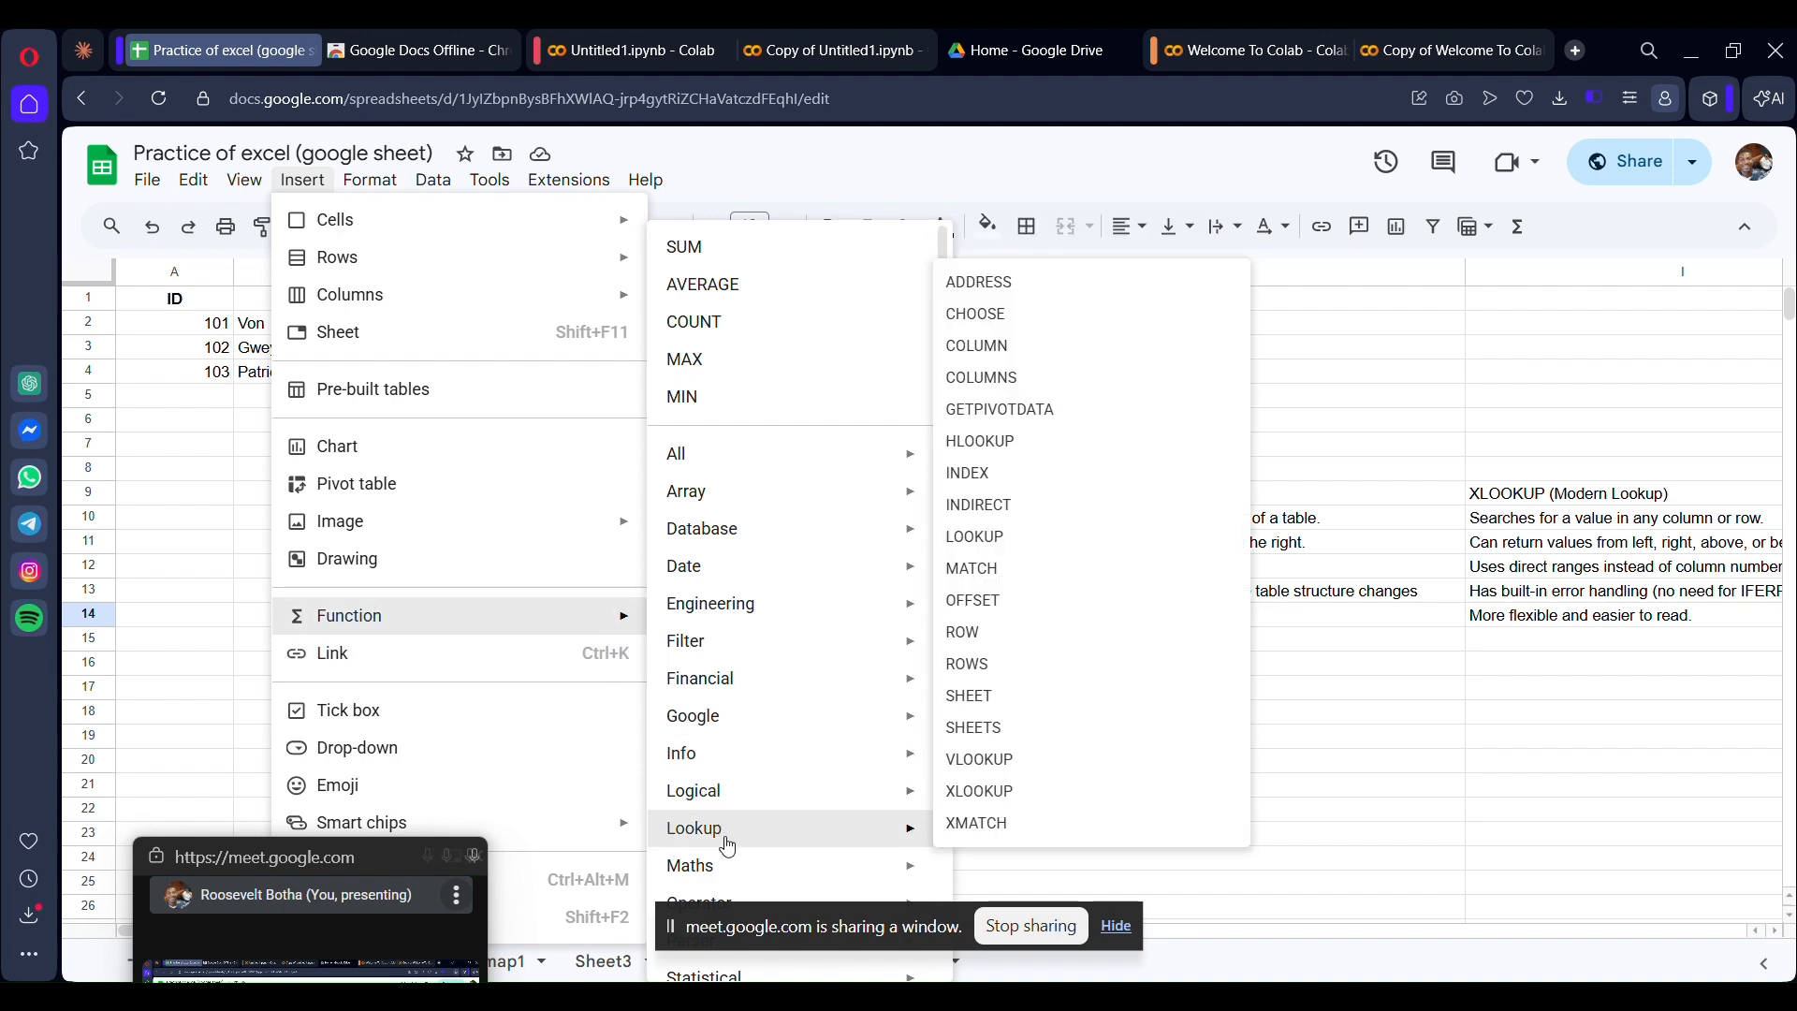
left_click(971, 760)
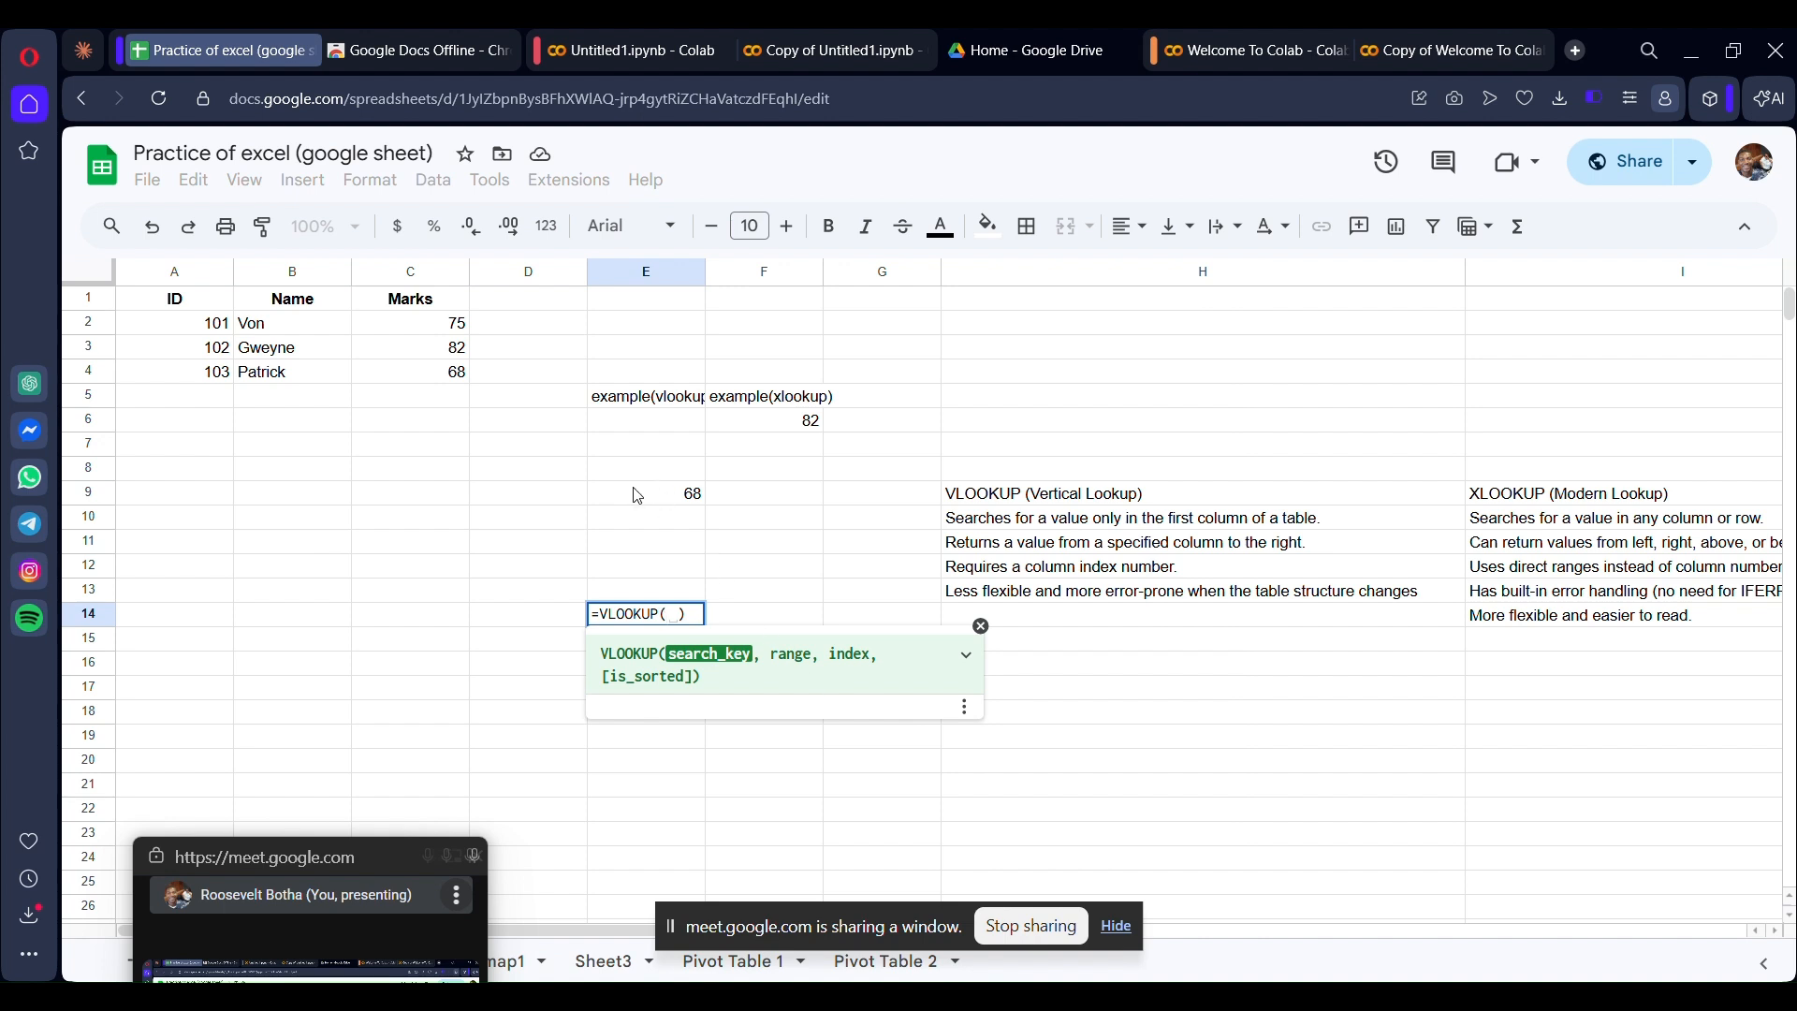
left_click(677, 502)
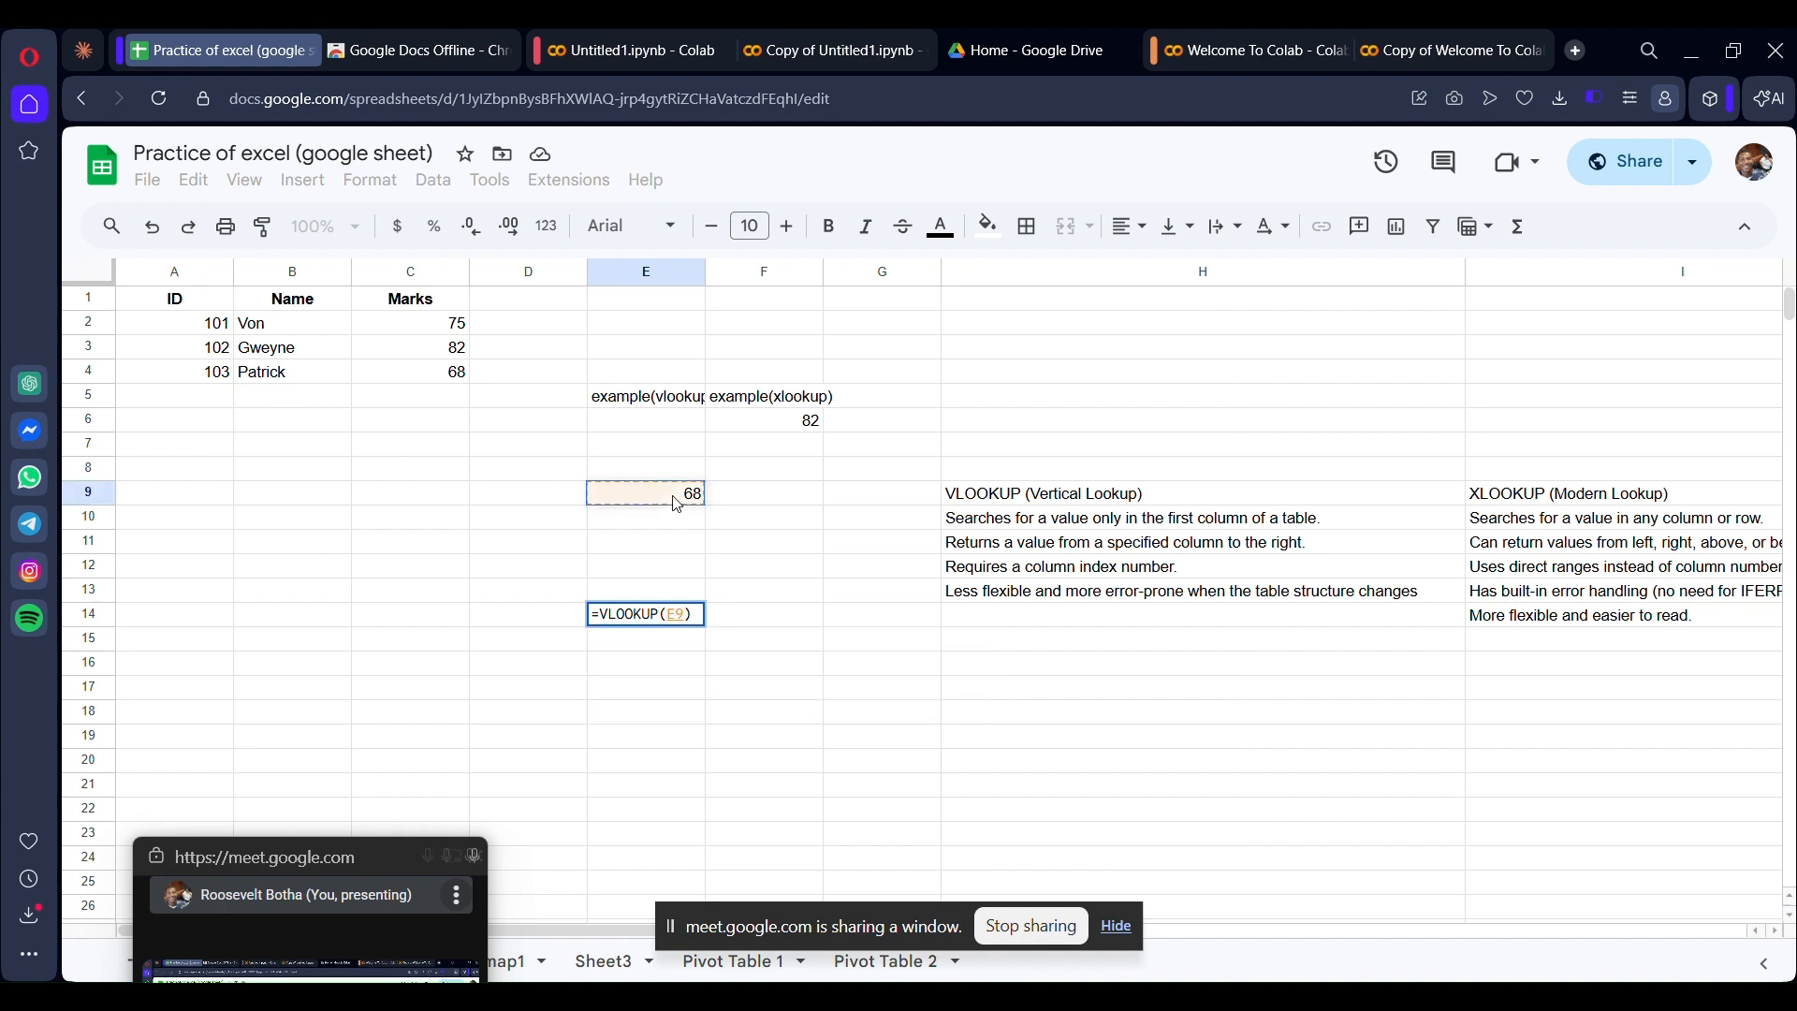
mouse_move(676, 503)
left_mouse_down()
mouse_move(201, 342)
mouse_move(272, 463)
mouse_move(606, 500)
left_mouse_up()
left_click(175, 334)
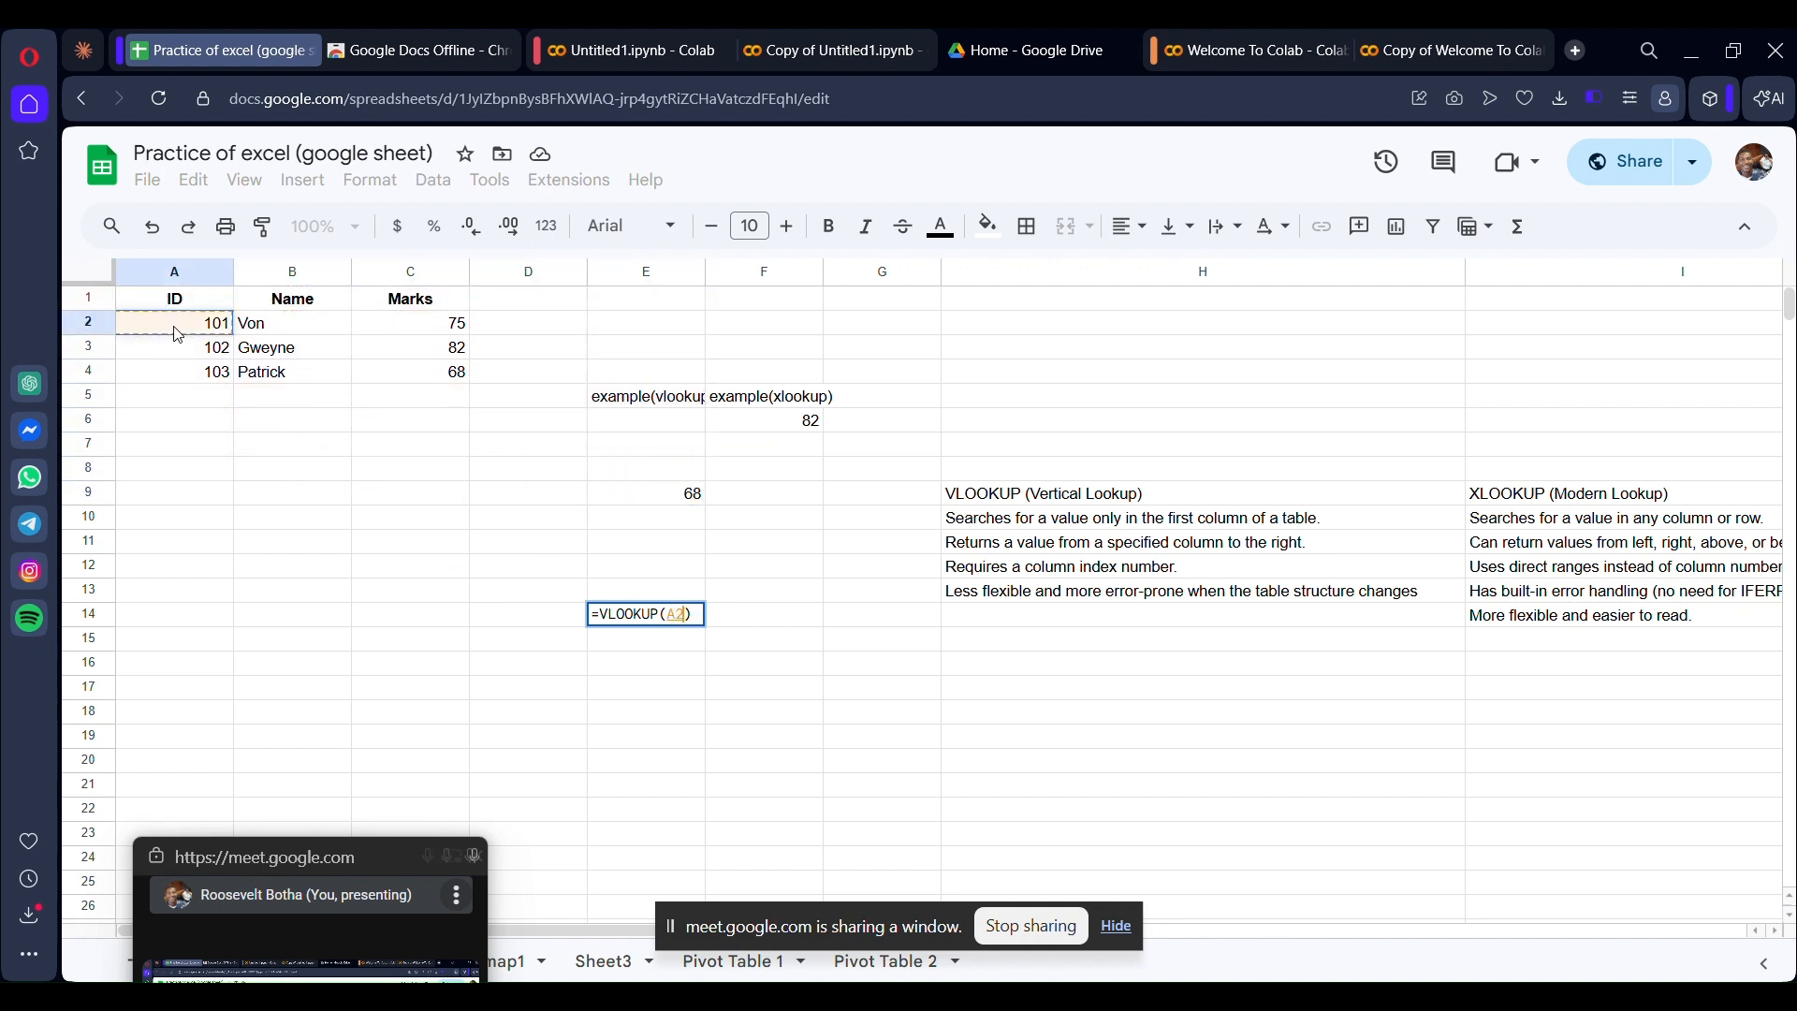
left_click_drag(188, 342, 297, 372)
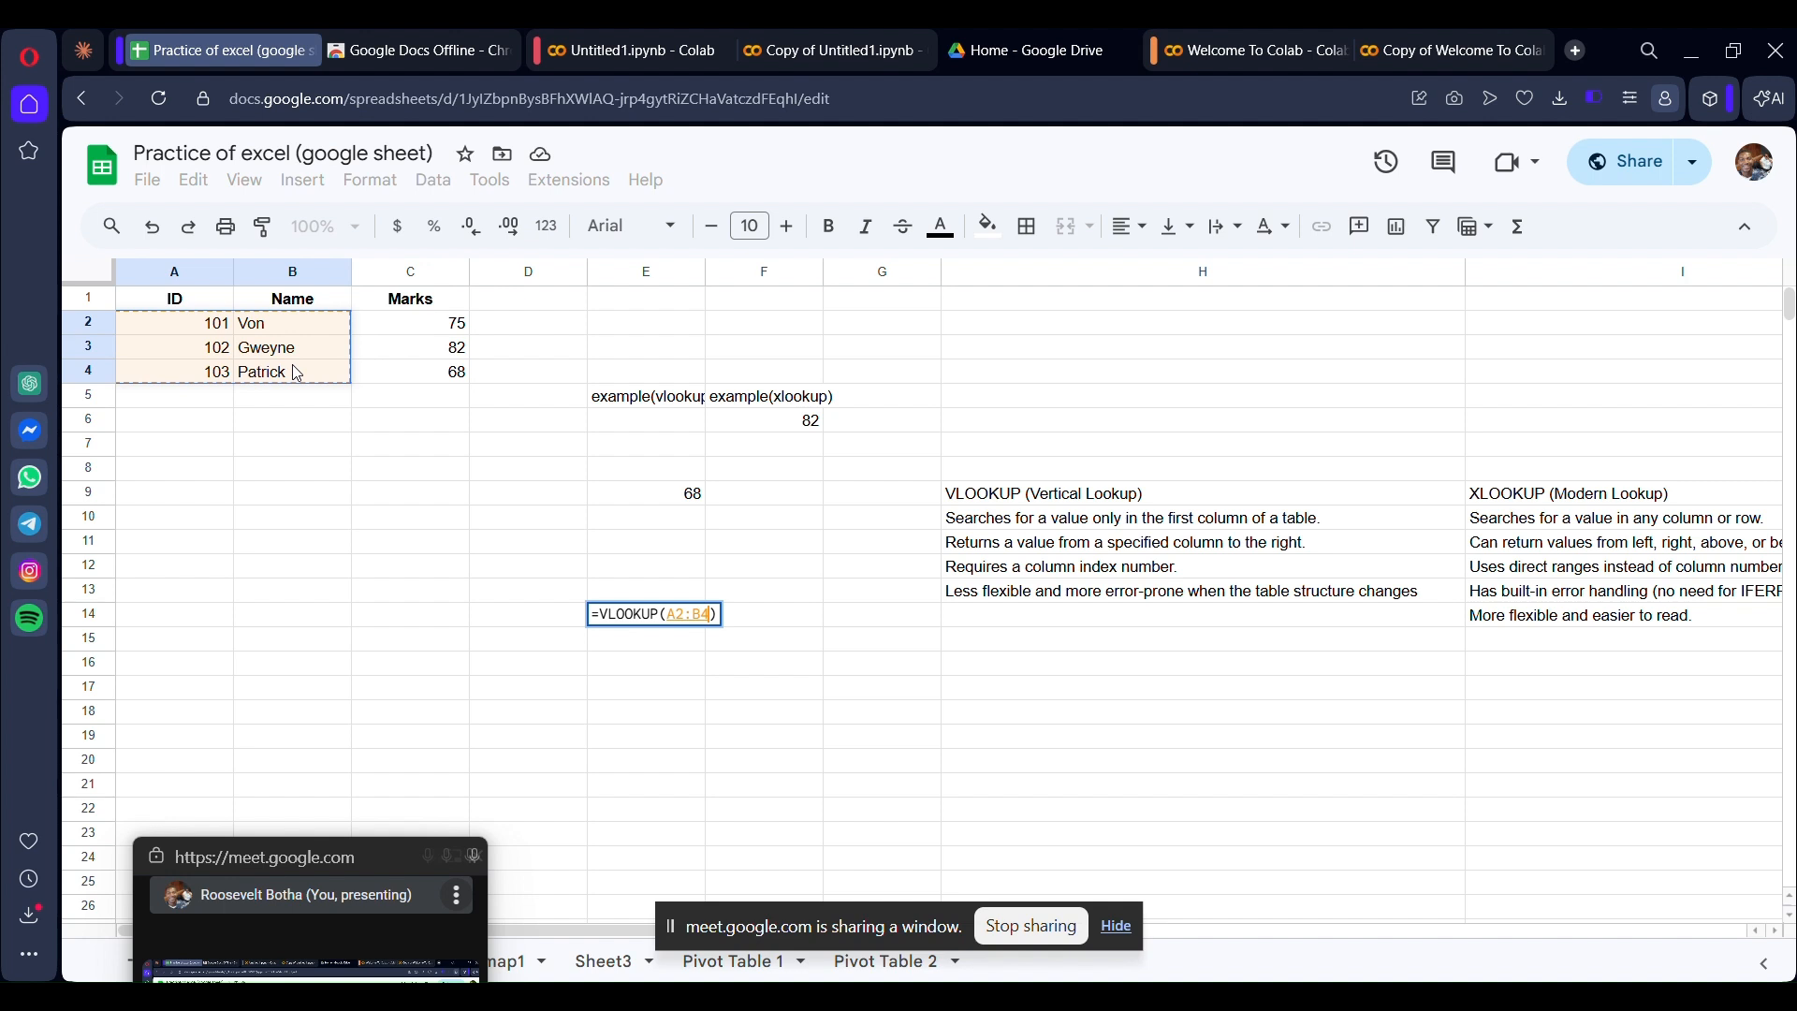
left_click(297, 373)
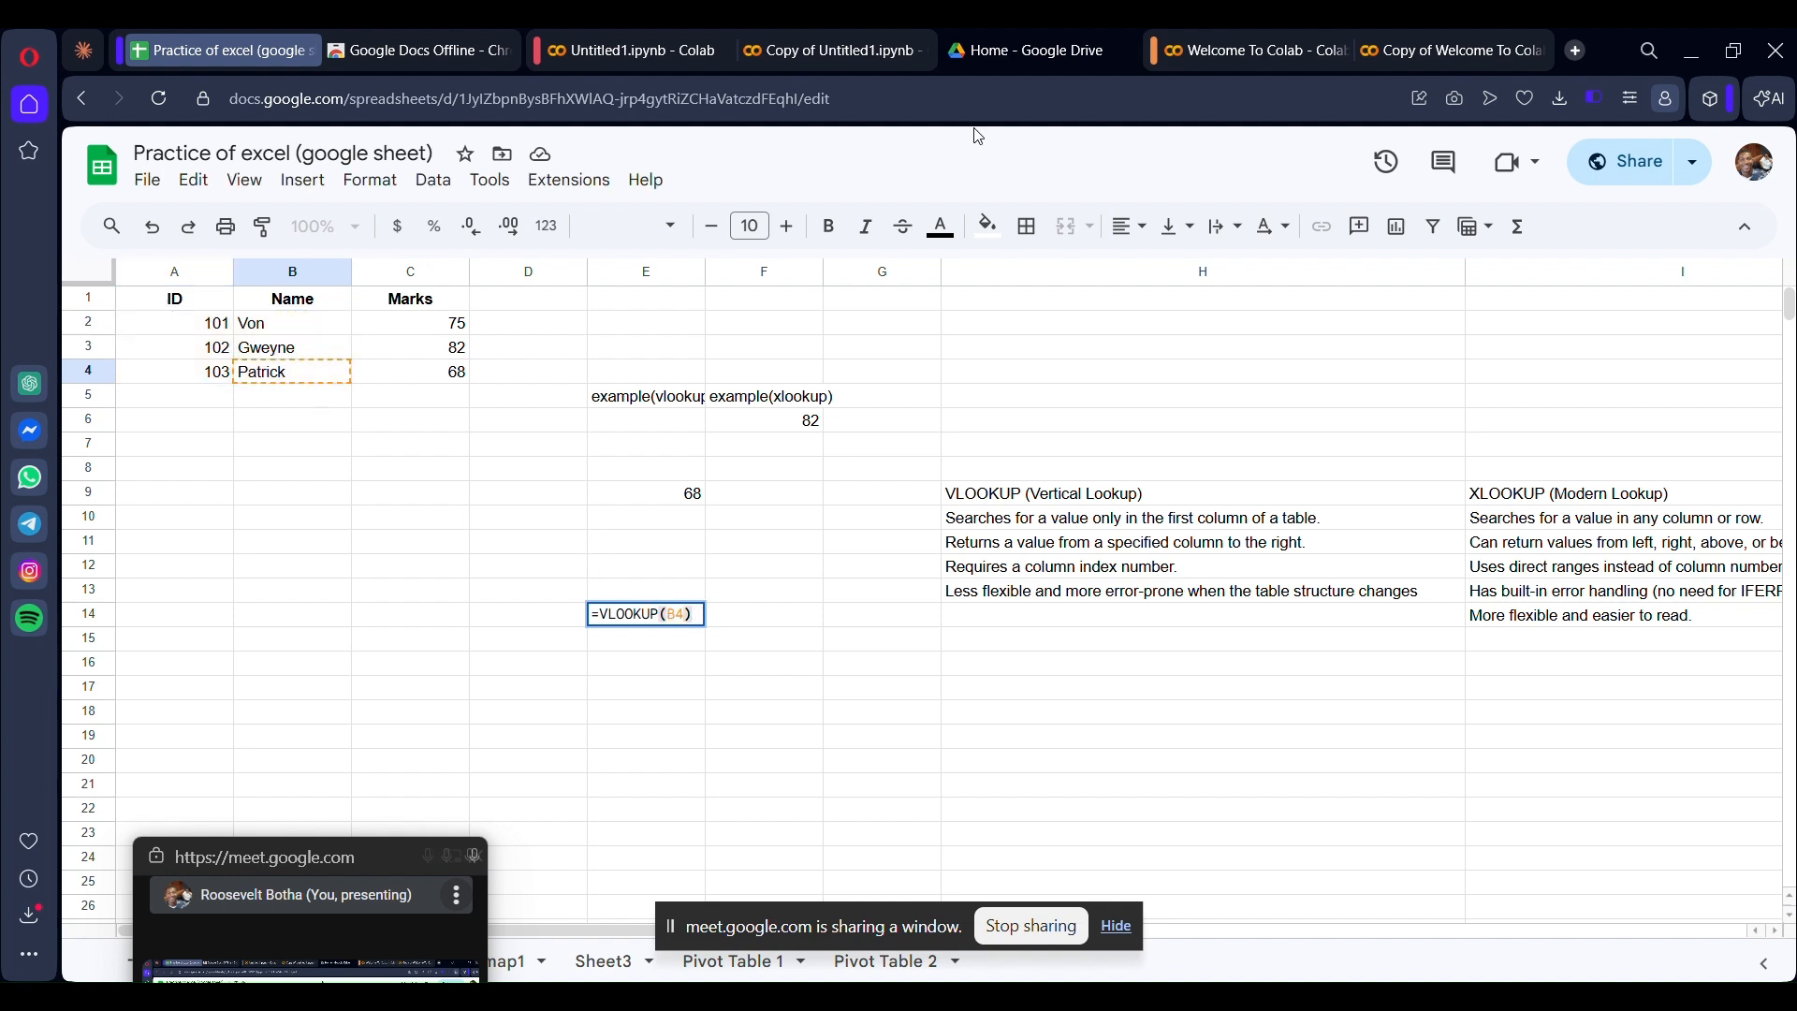
key("Escape")
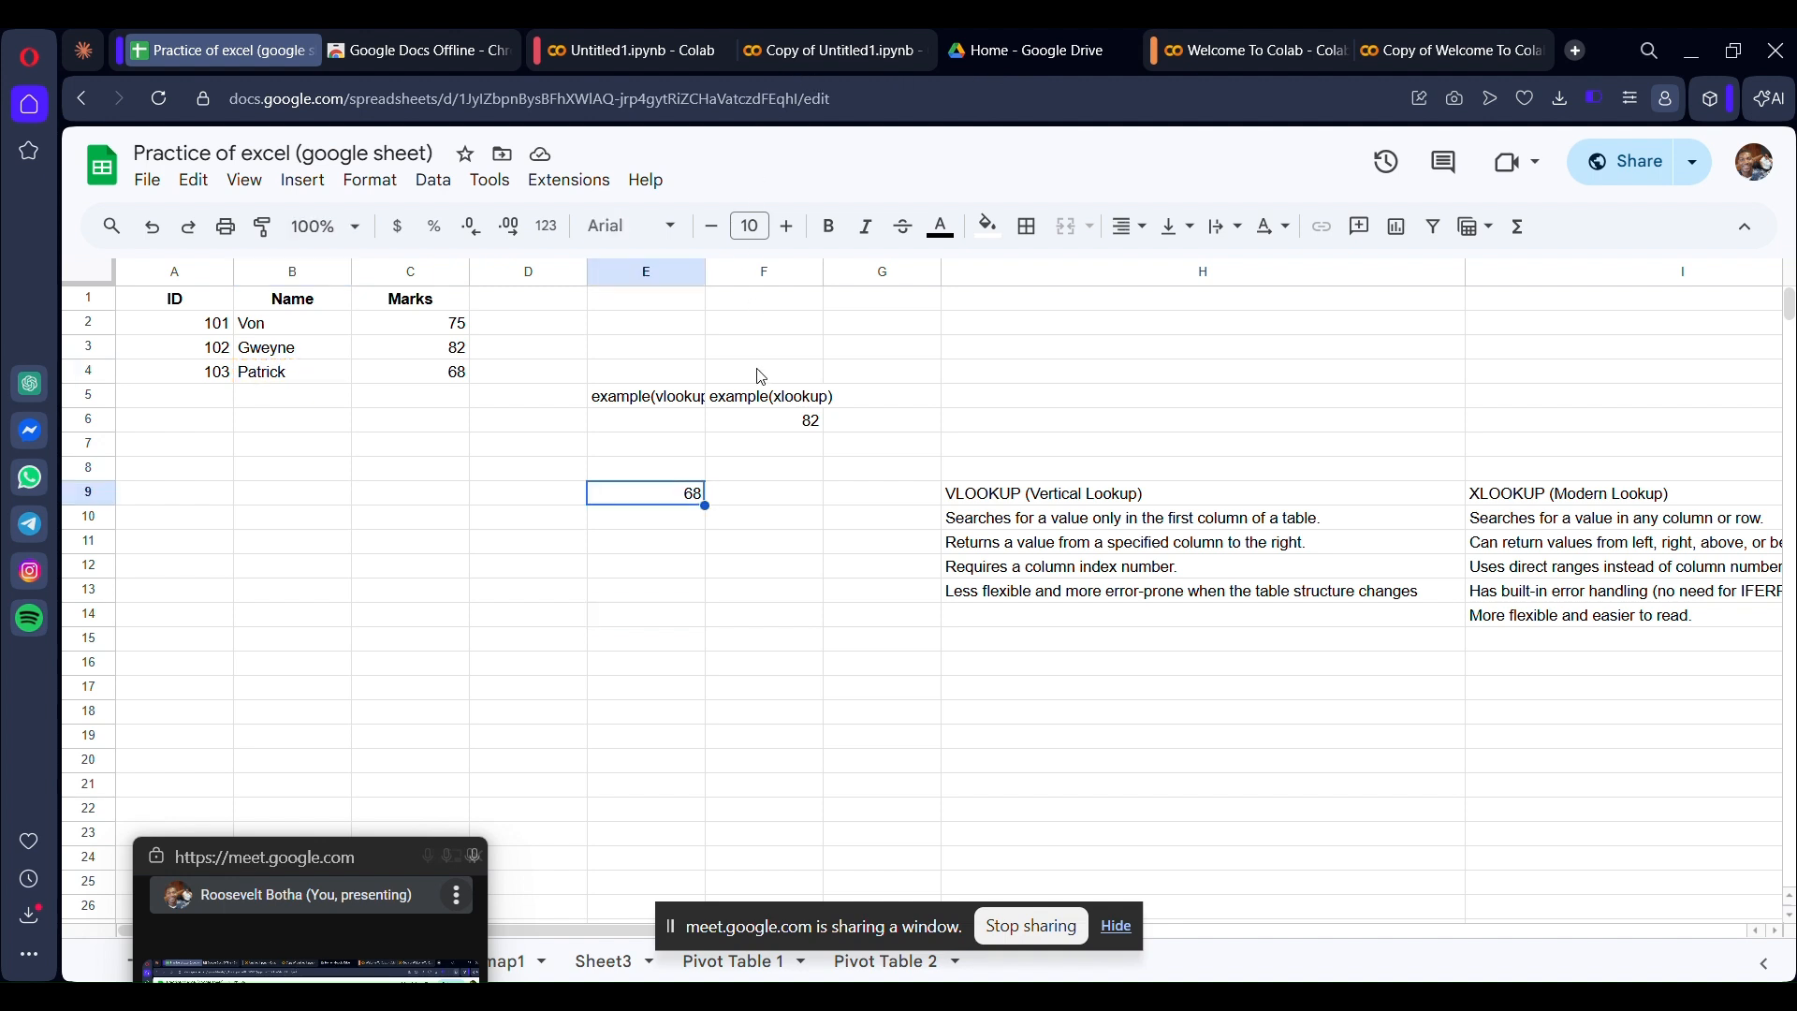
Examine the arguments of the VLOOKUP formula in cell E9, discarding any accidental edit
double_click(636, 494)
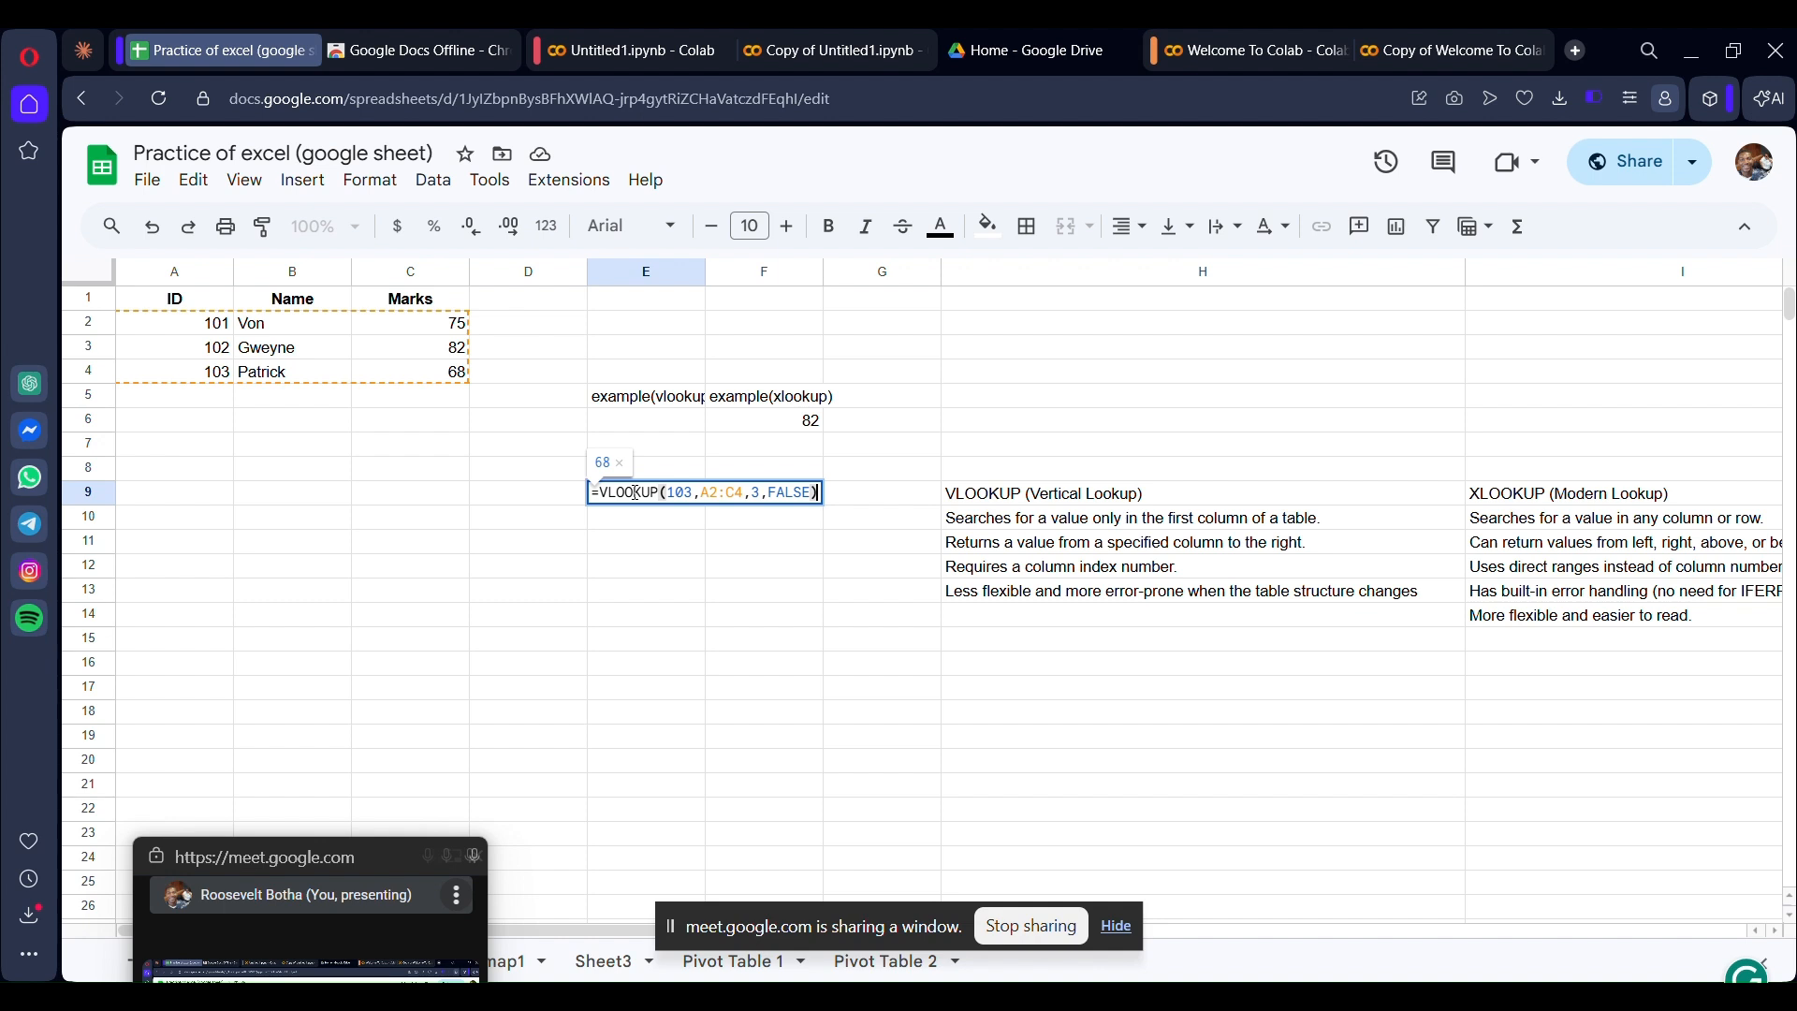
double_click(636, 494)
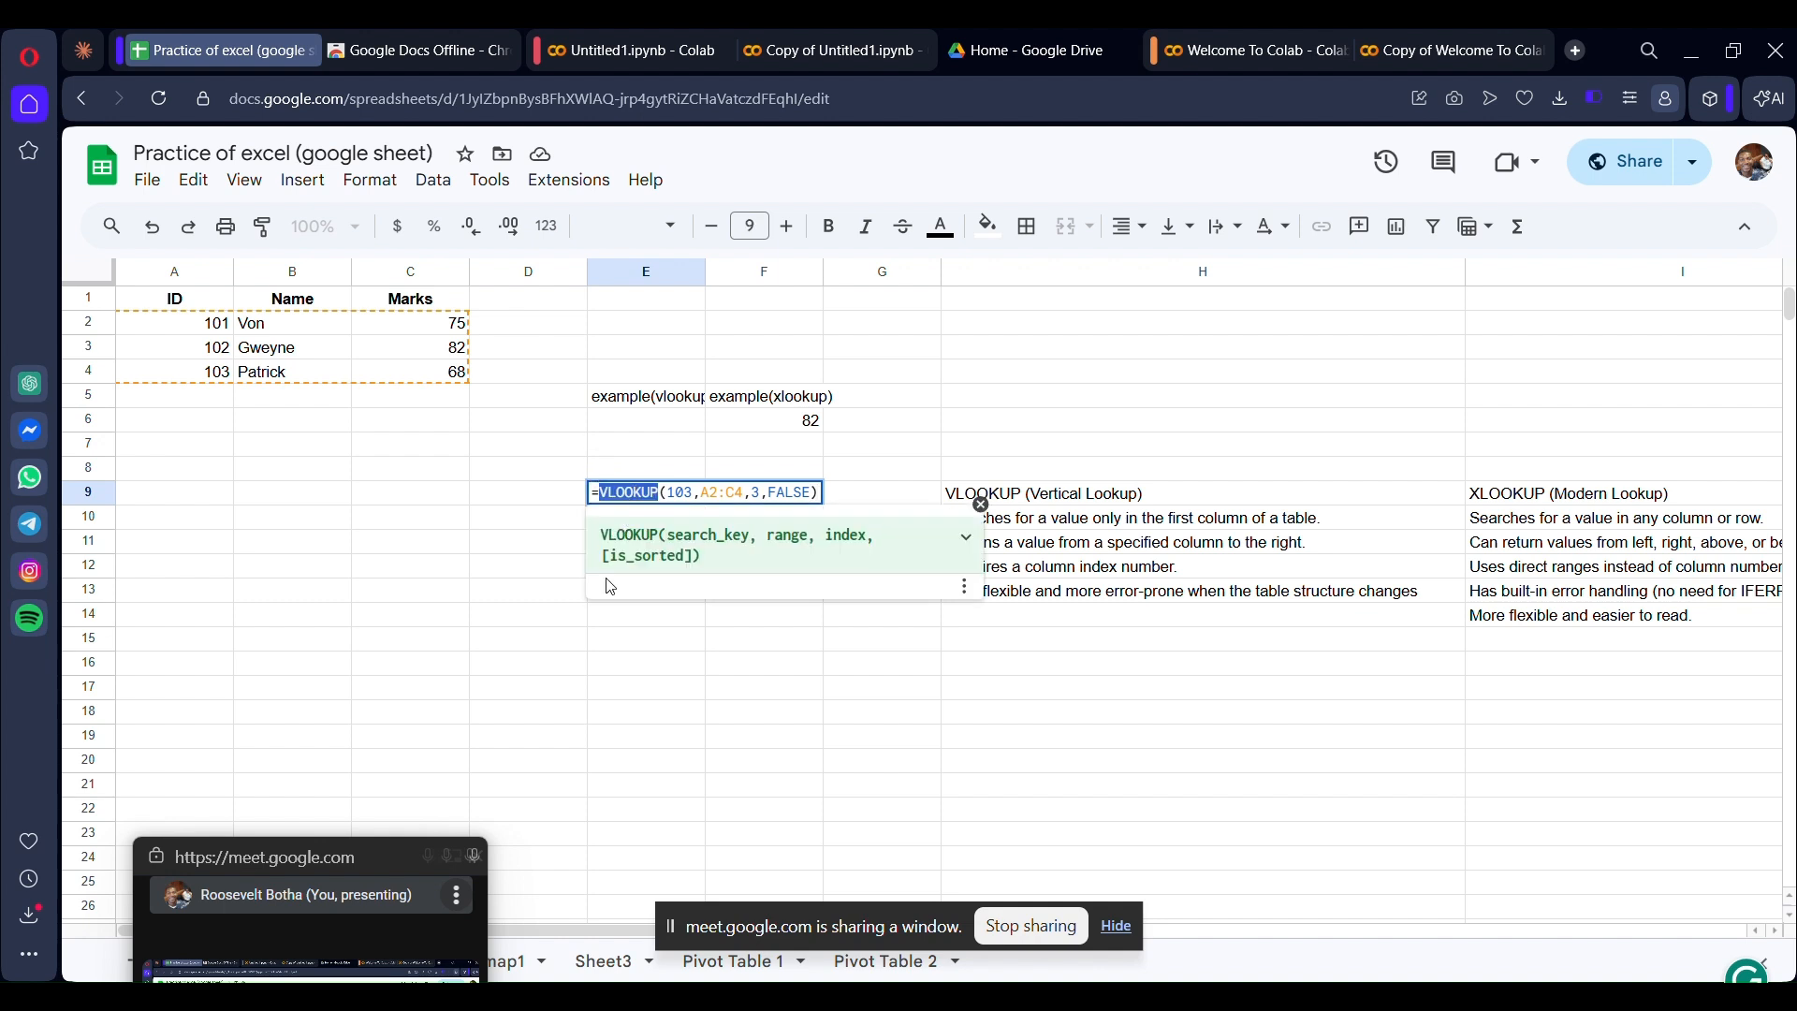
left_click(617, 642)
left_click(669, 521)
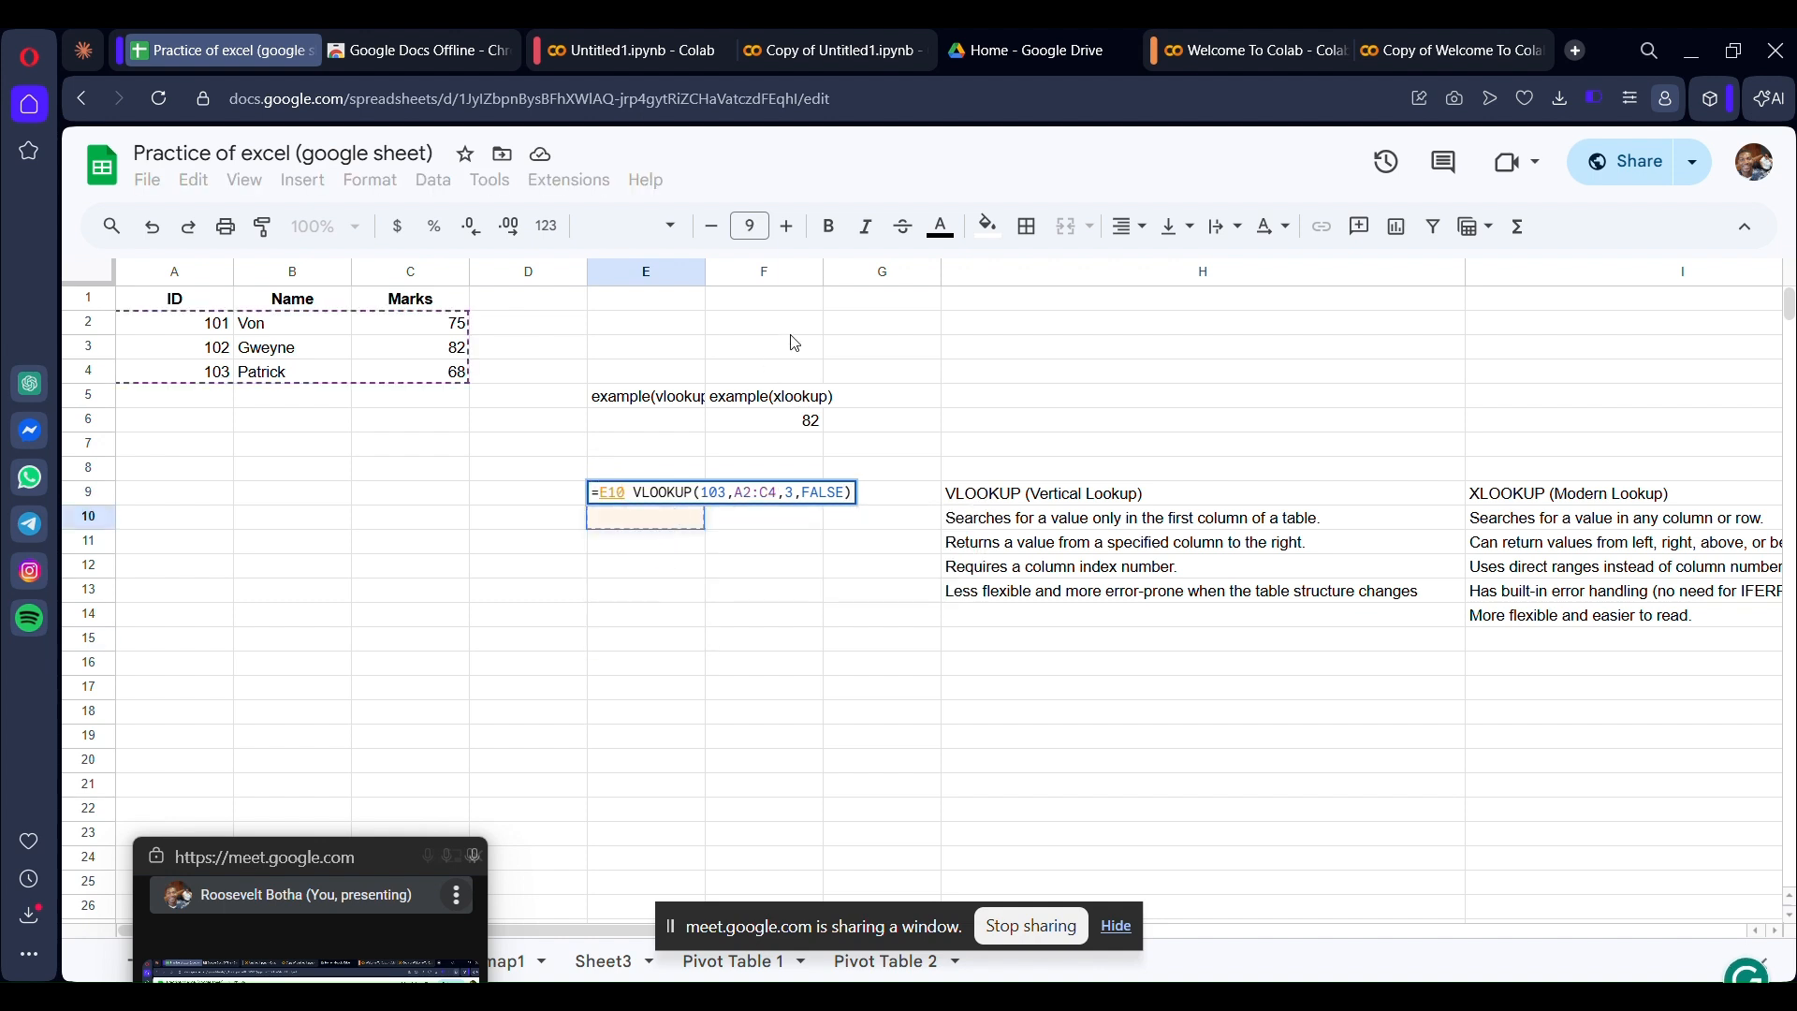
key("Escape")
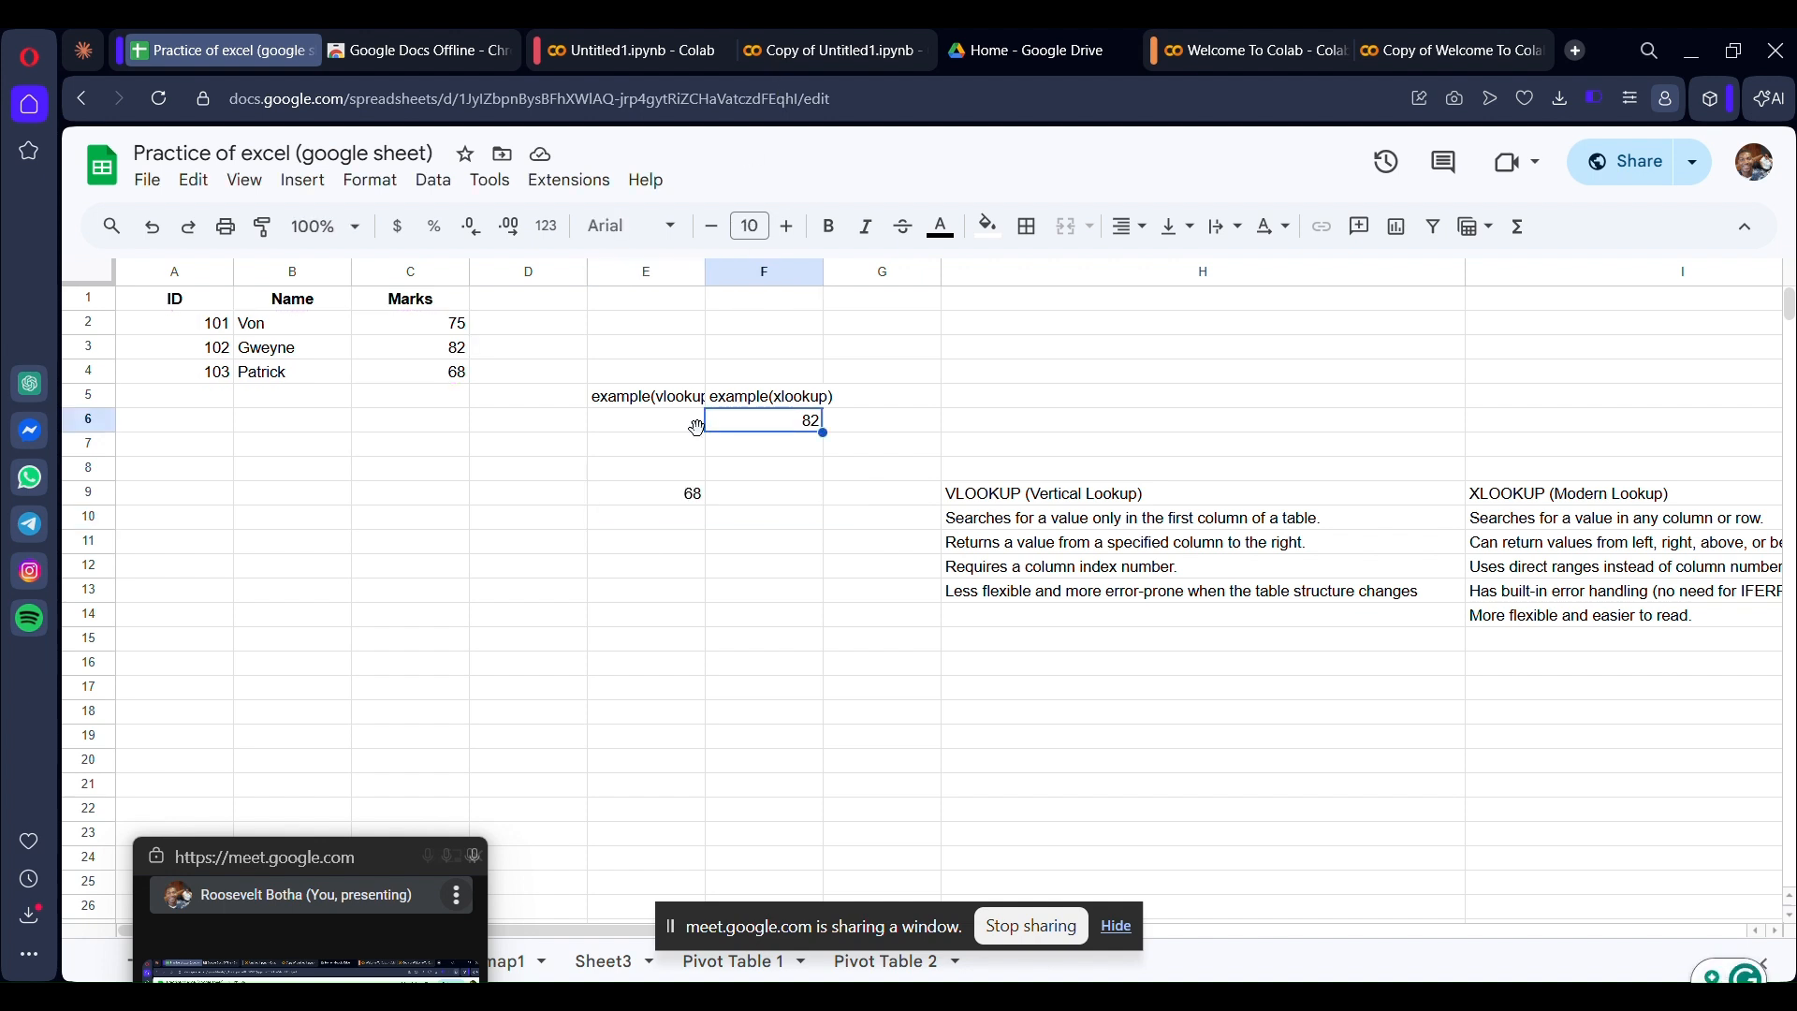
double_click(682, 494)
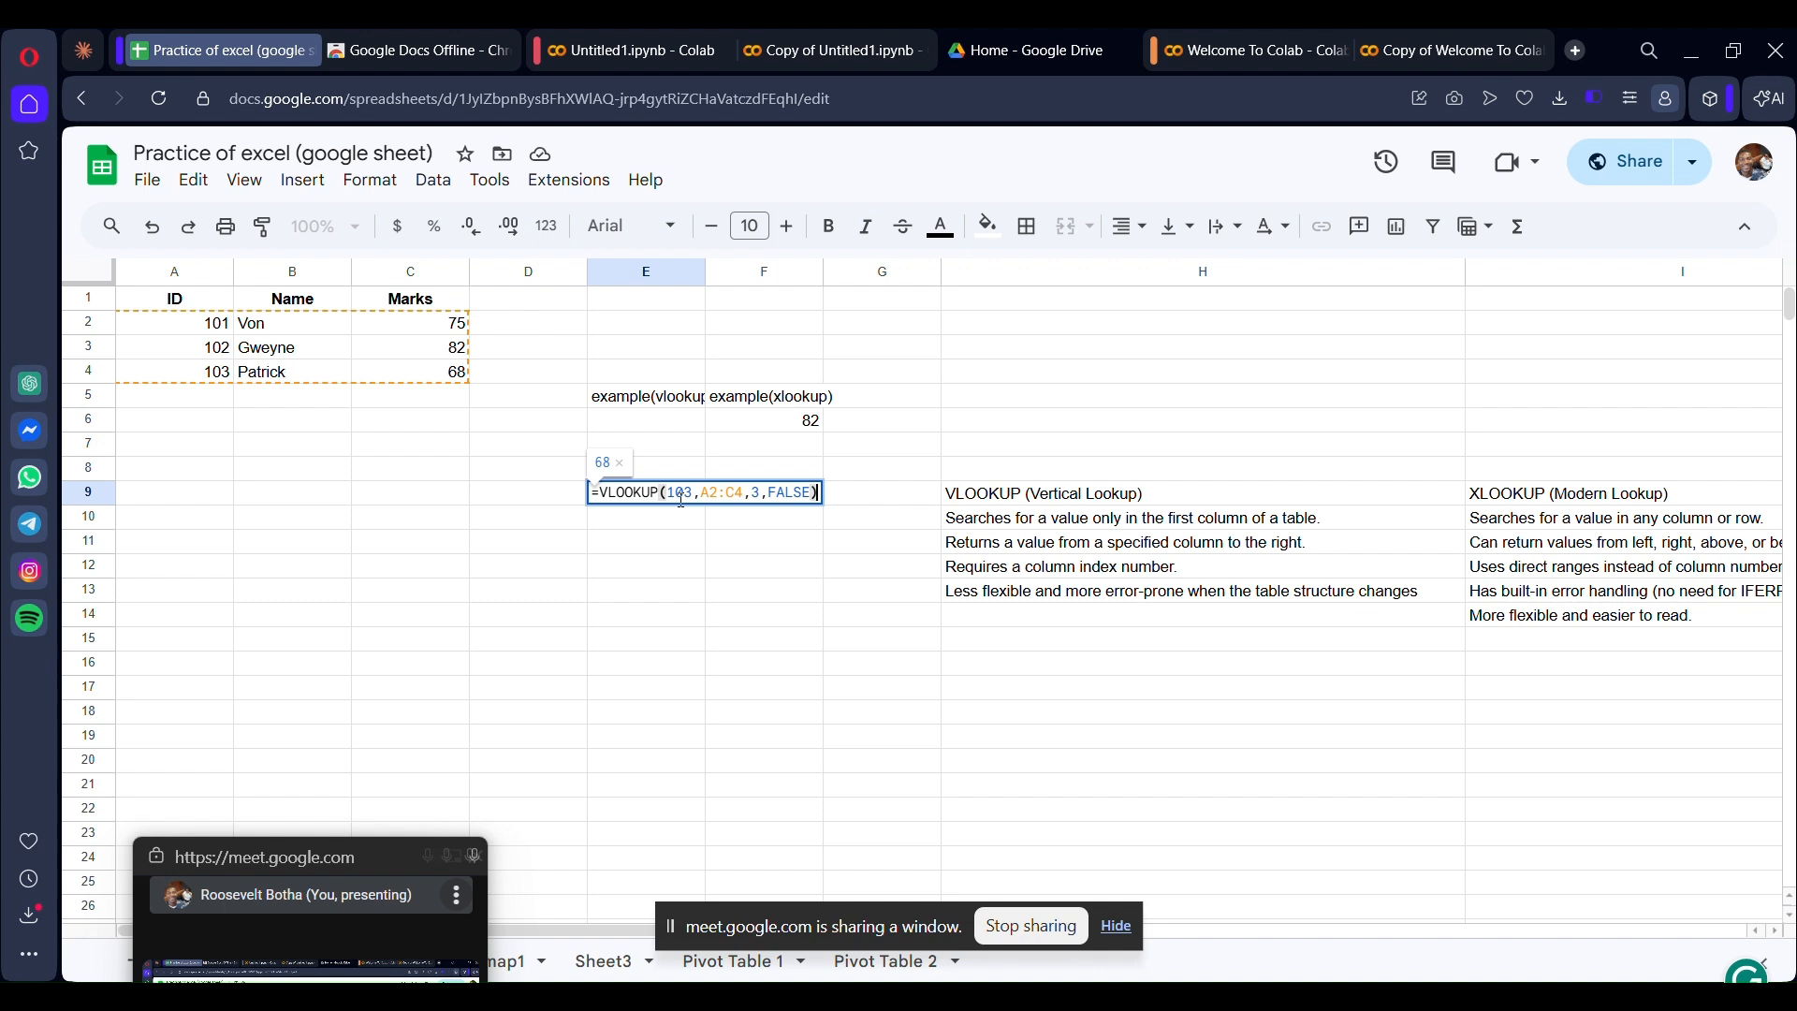
key("Escape")
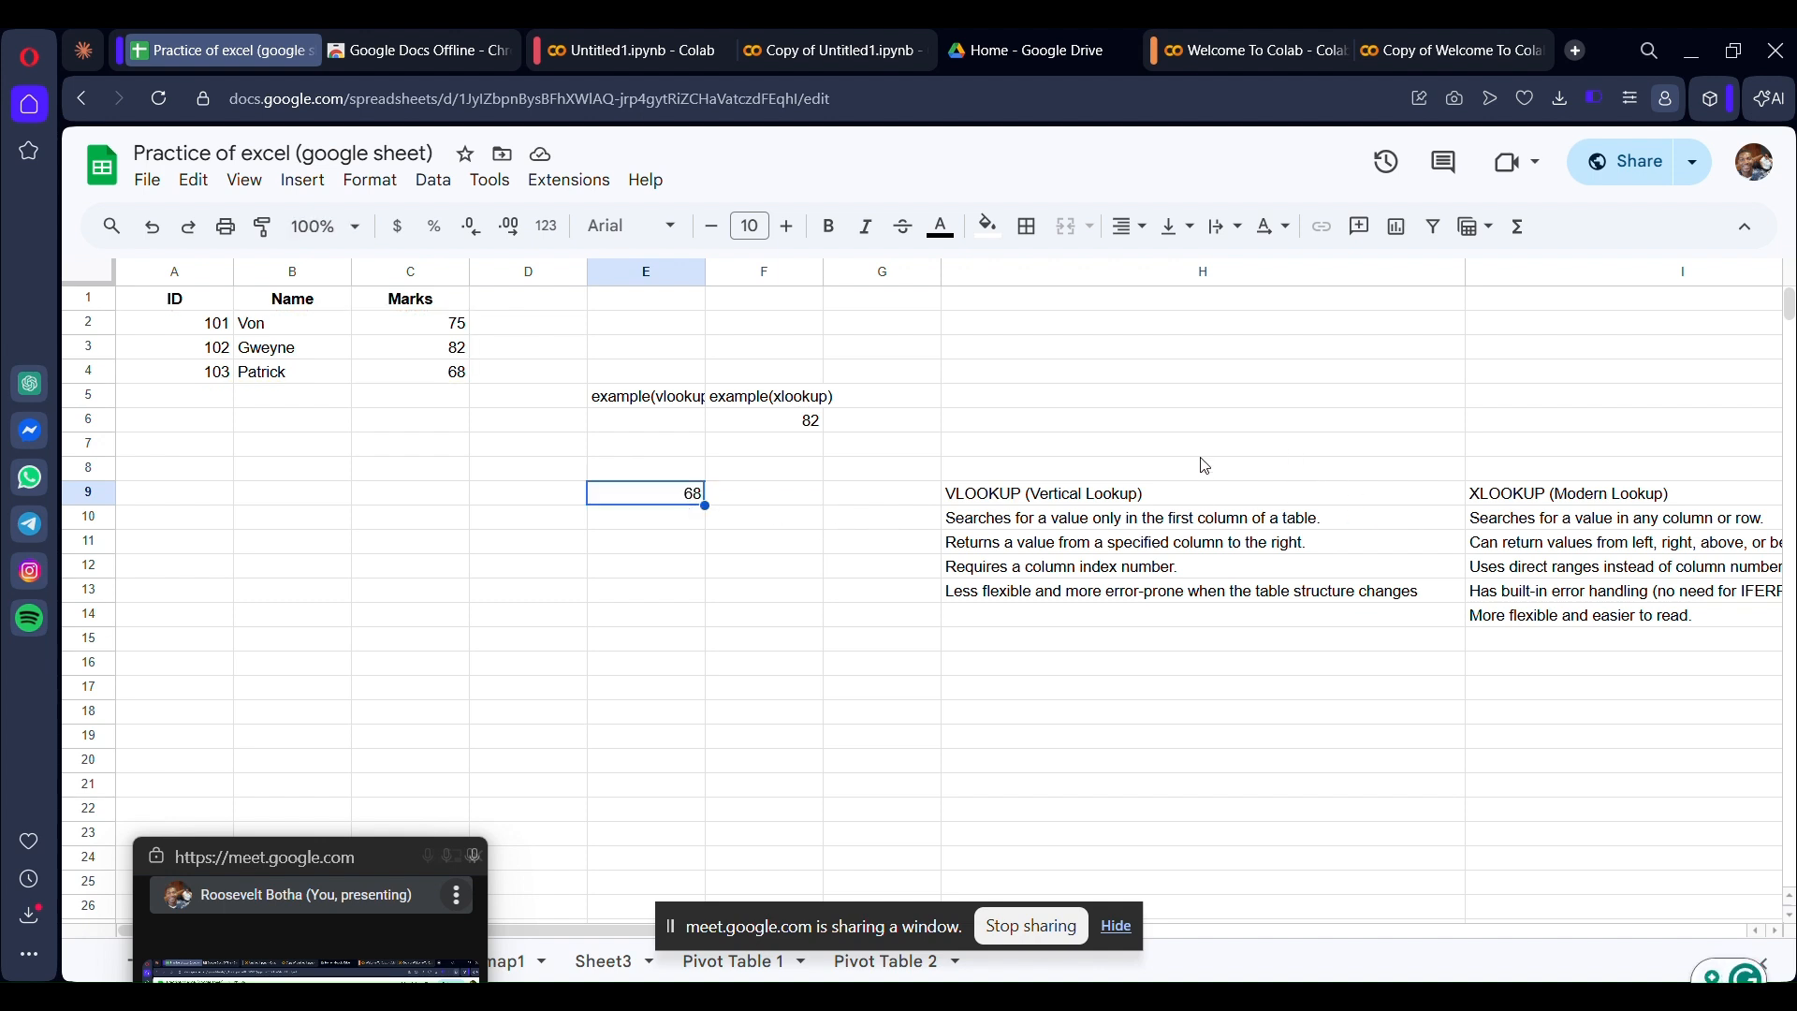
Try to insert an XLOOKUP function in cell E9 and discard the entry
left_click(302, 180)
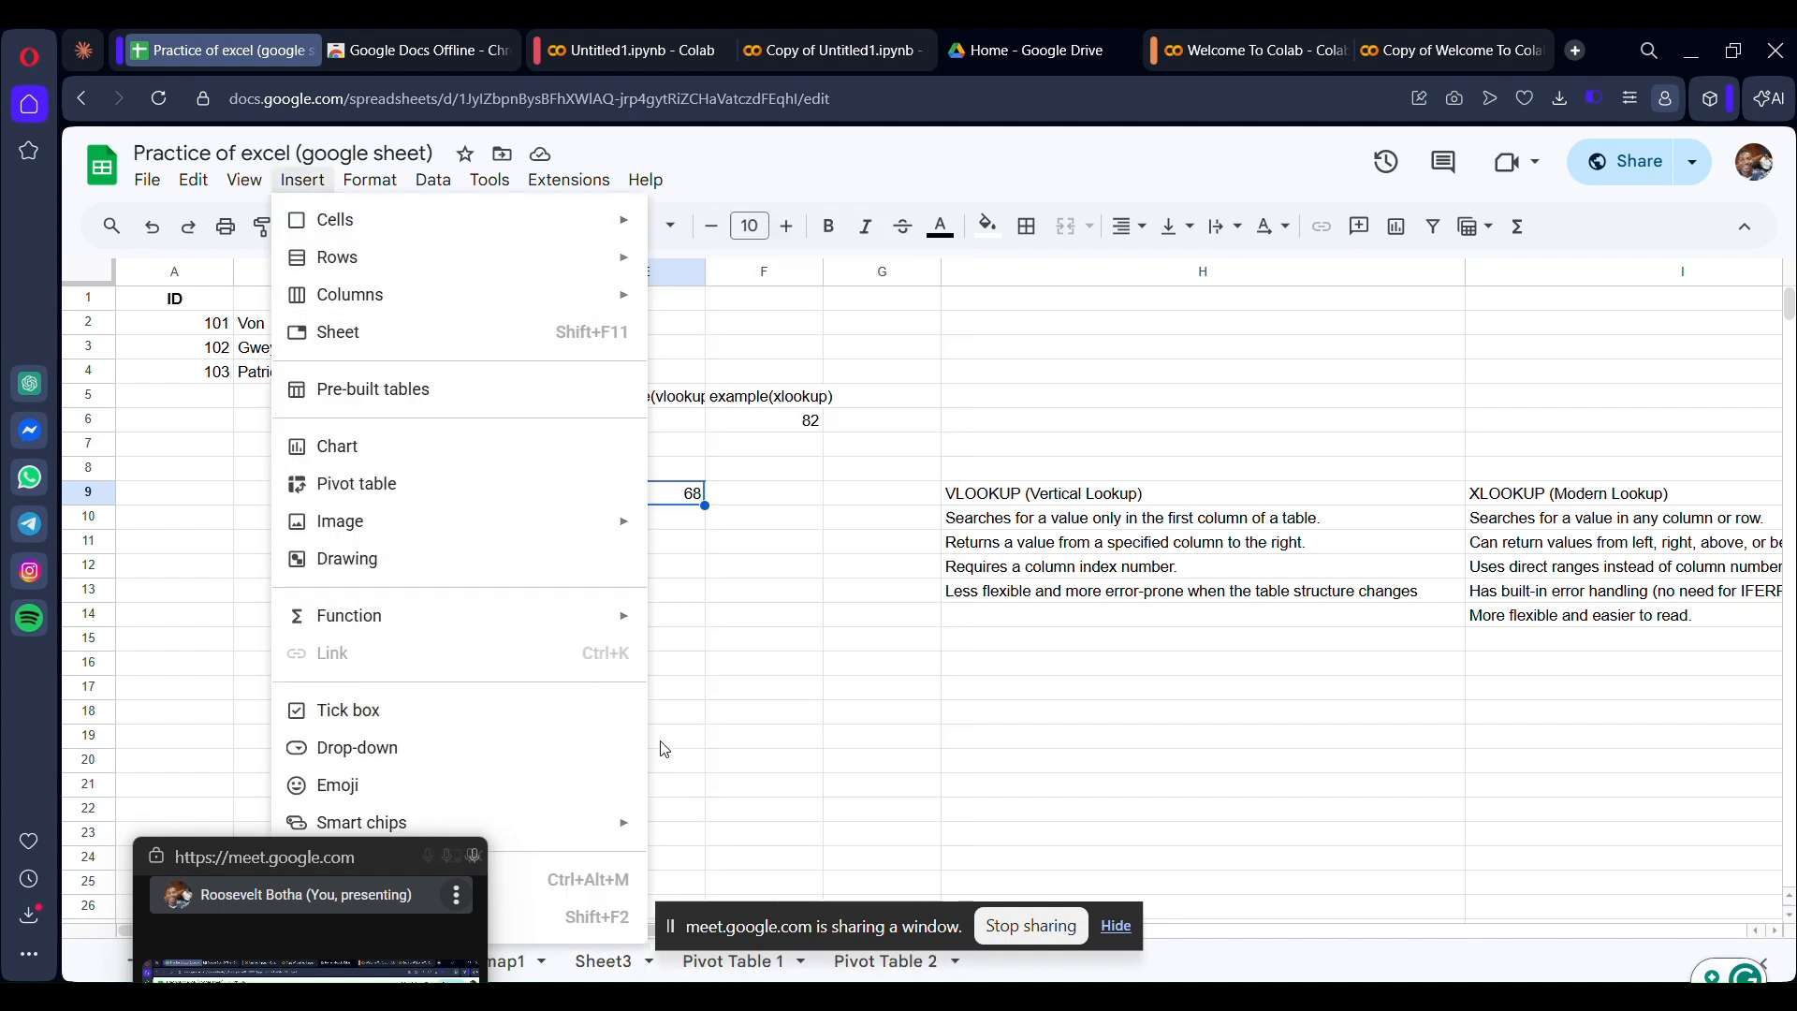
mouse_move(509, 614)
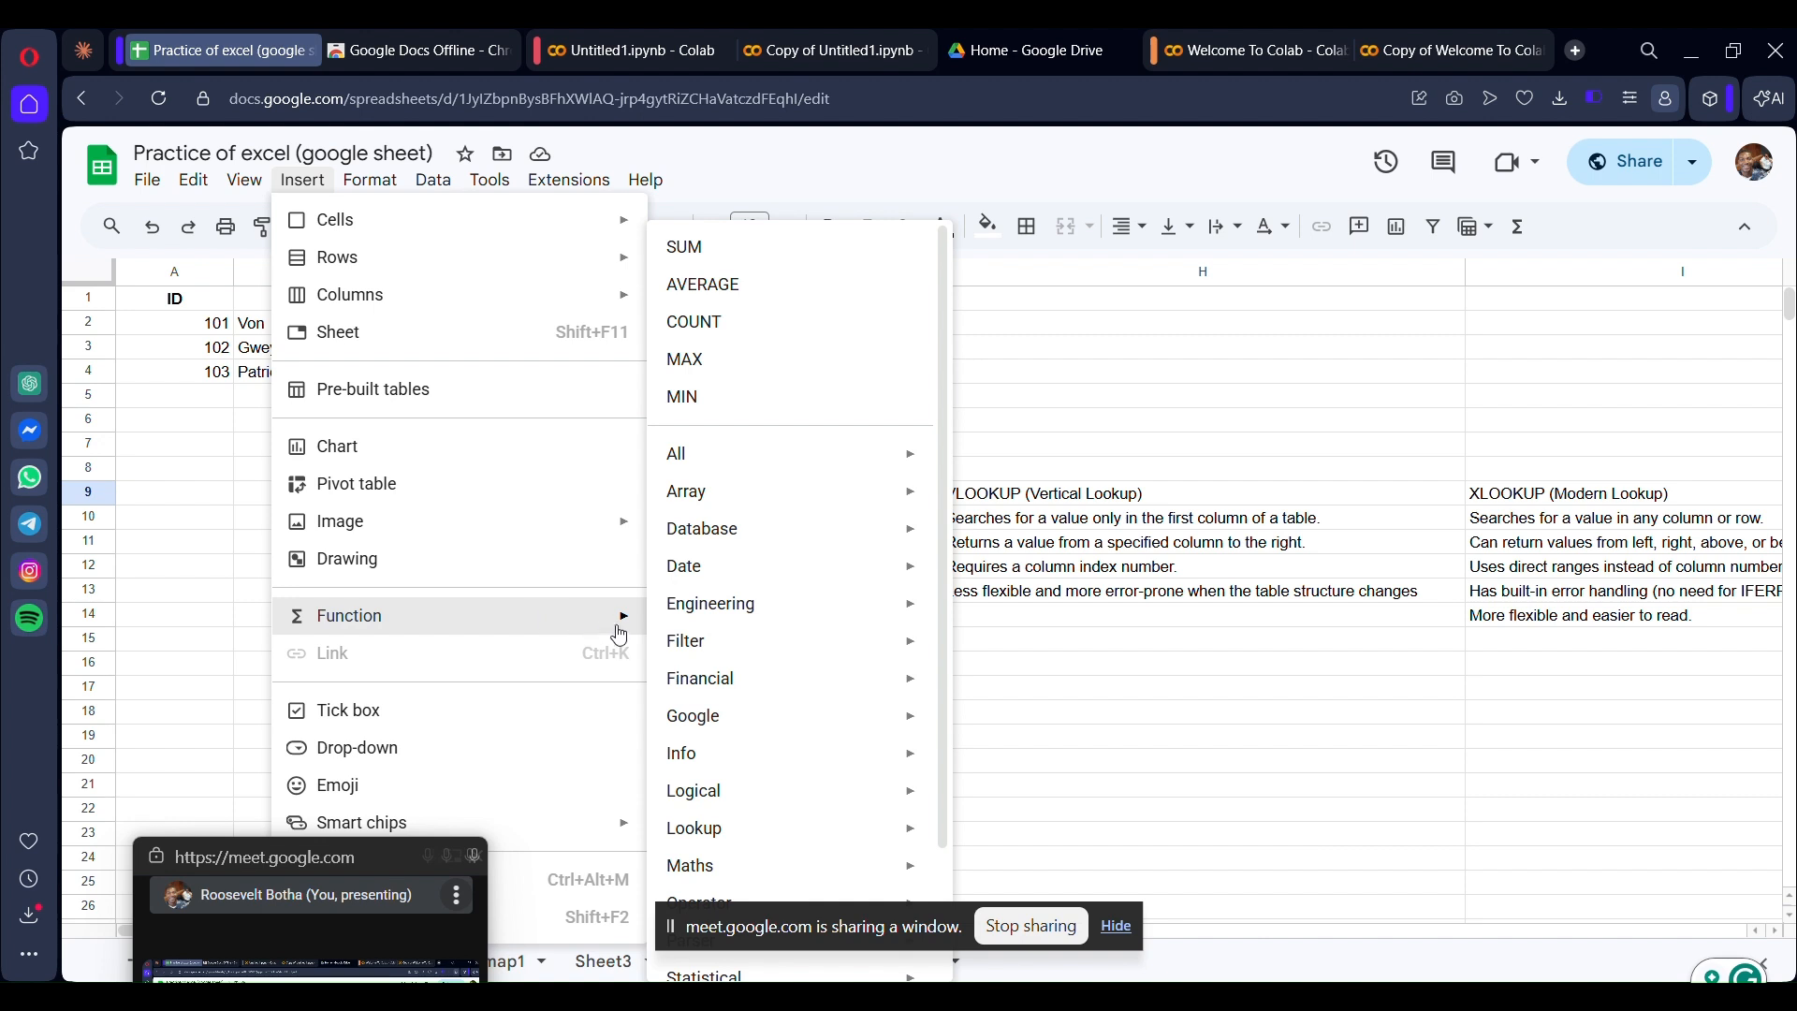
mouse_move(744, 829)
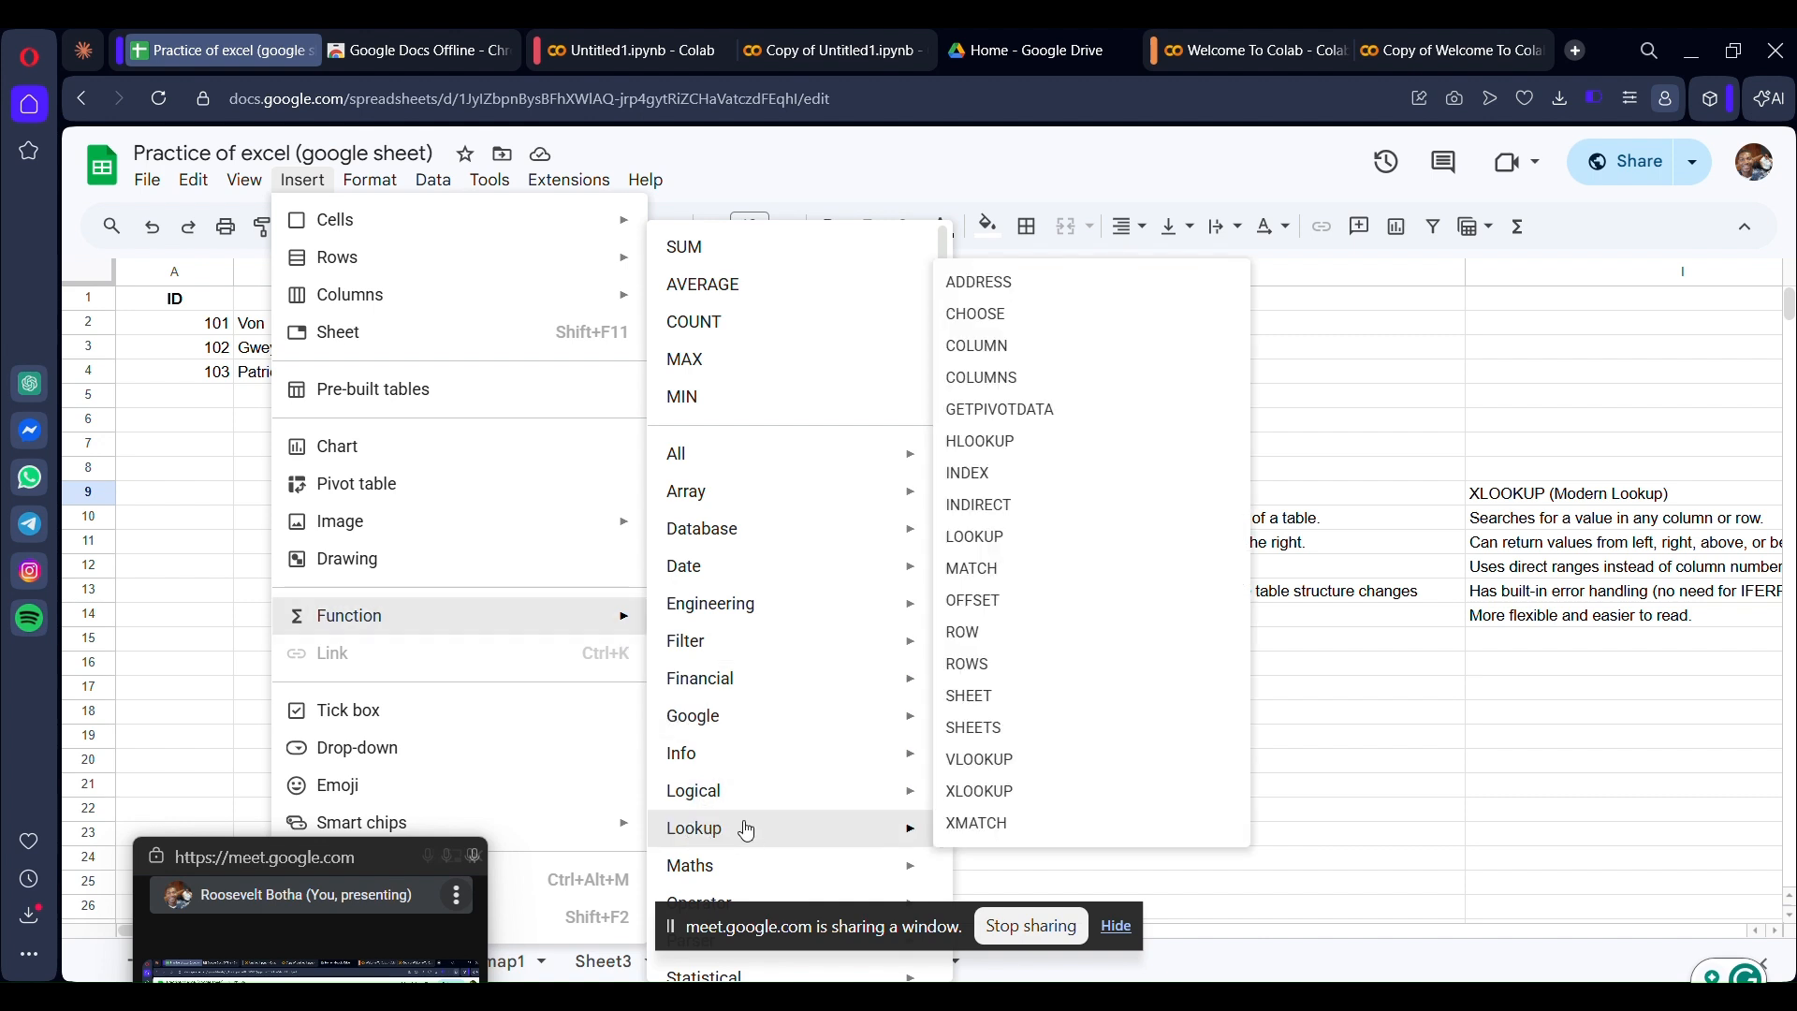
left_click(992, 793)
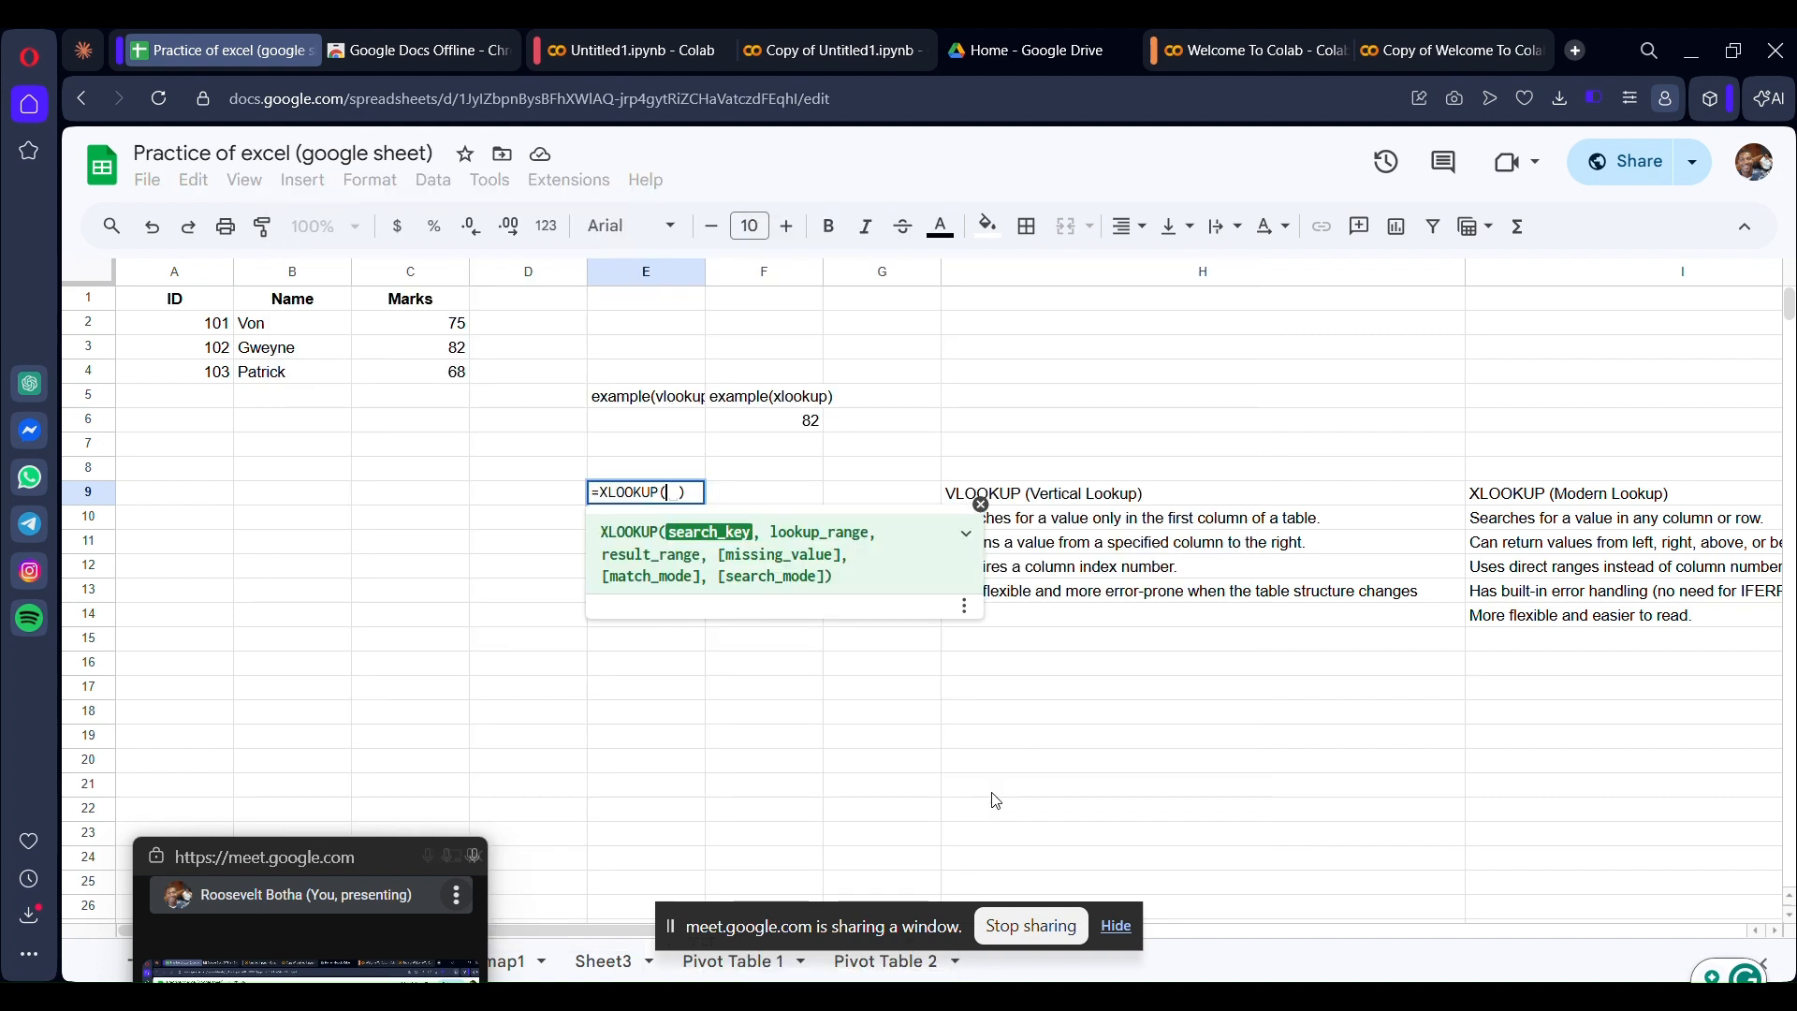
key("Escape")
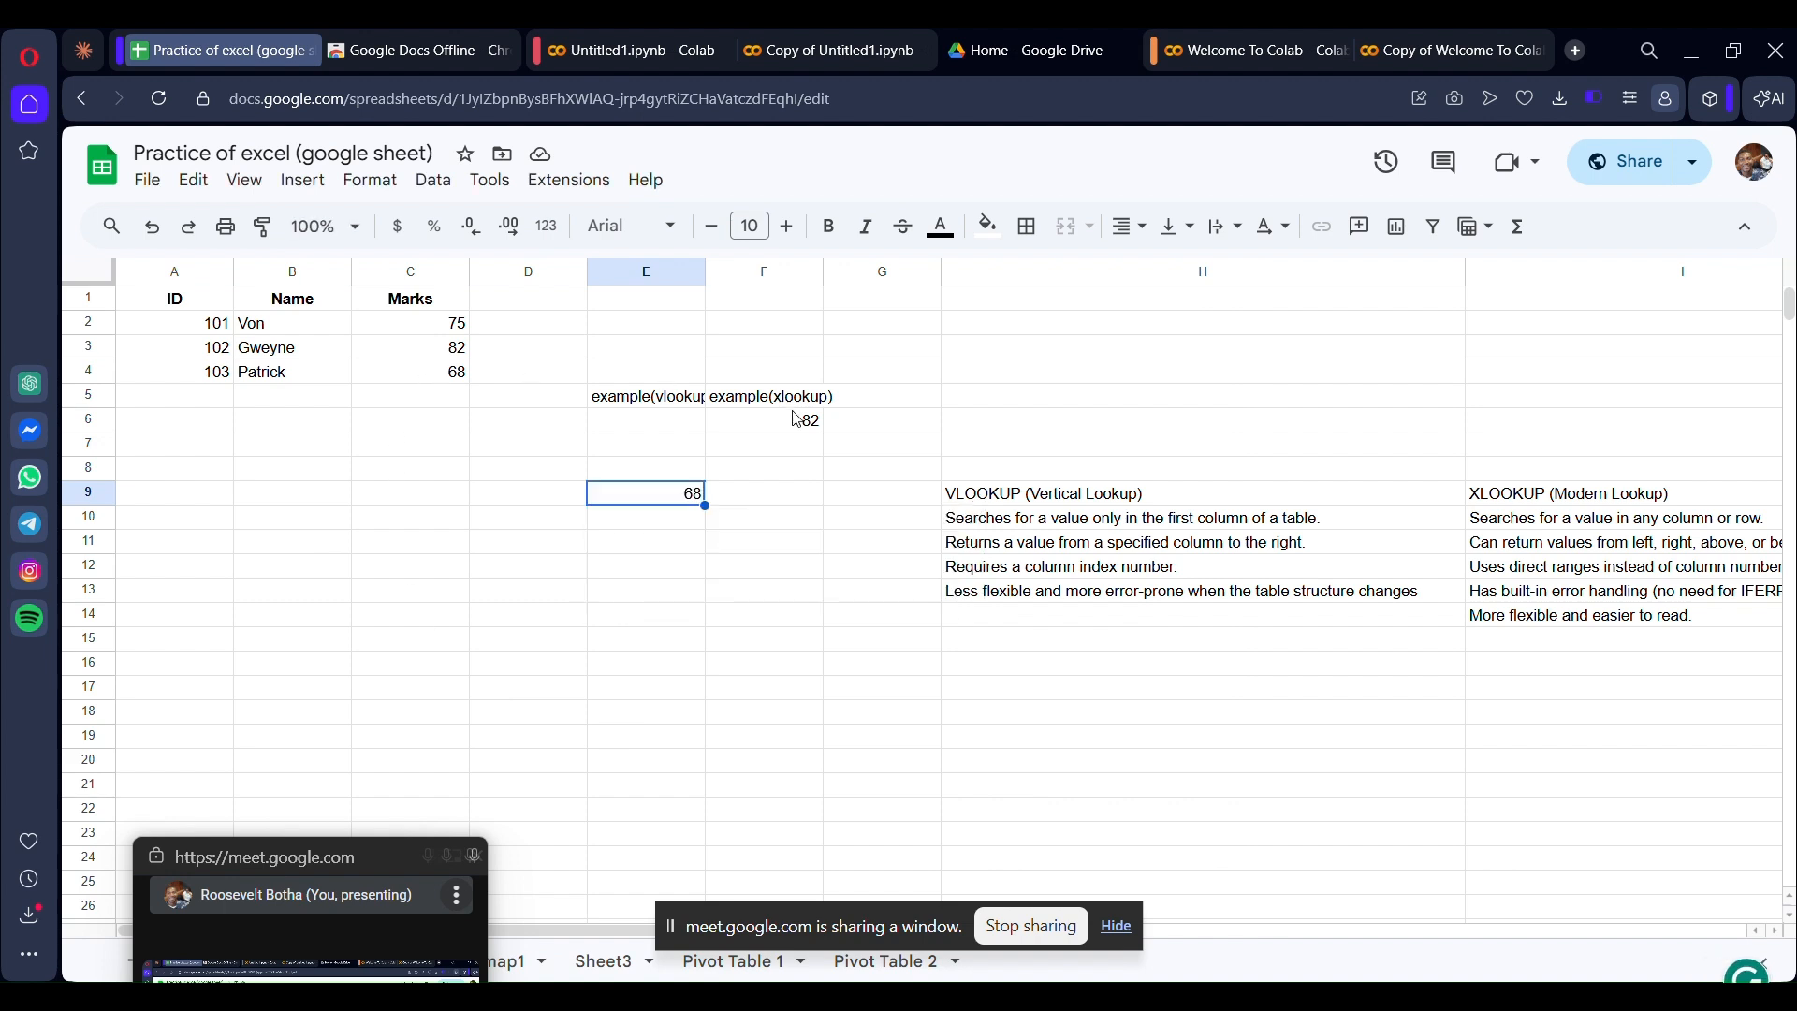
Examine the arguments of the XLOOKUP formula in cell F6 without changing it
left_click(797, 420)
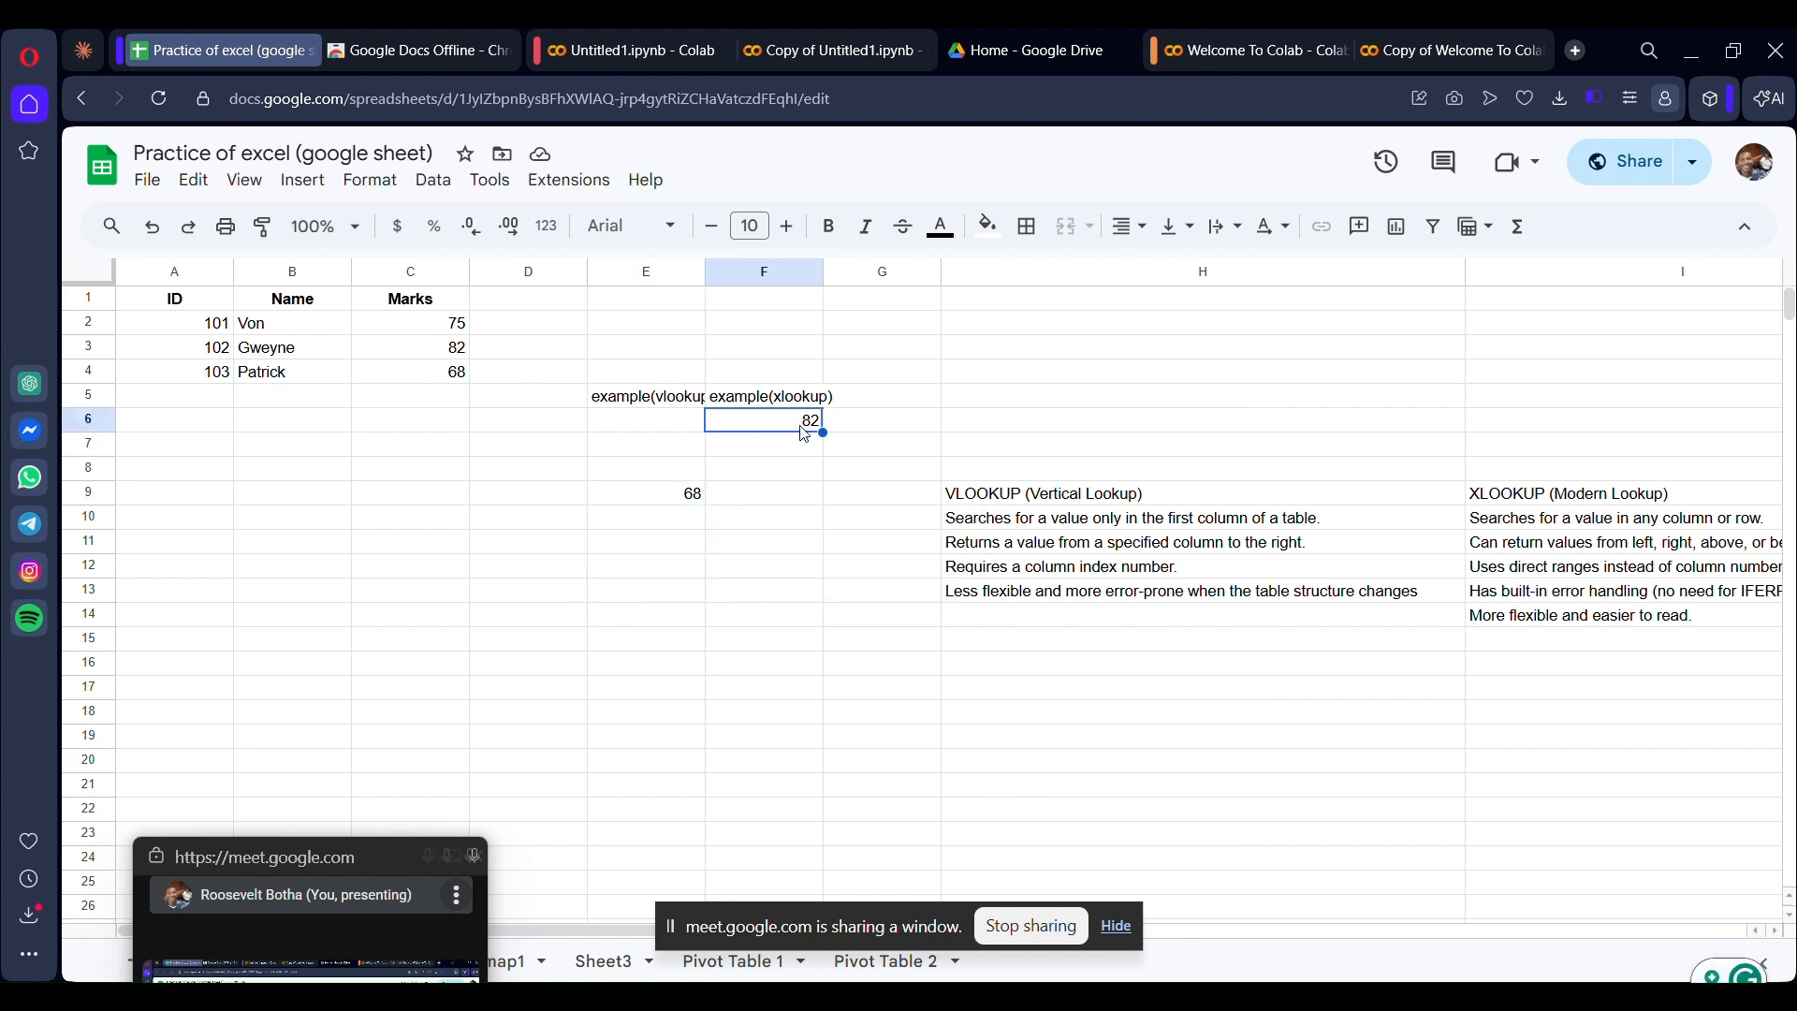
double_click(805, 434)
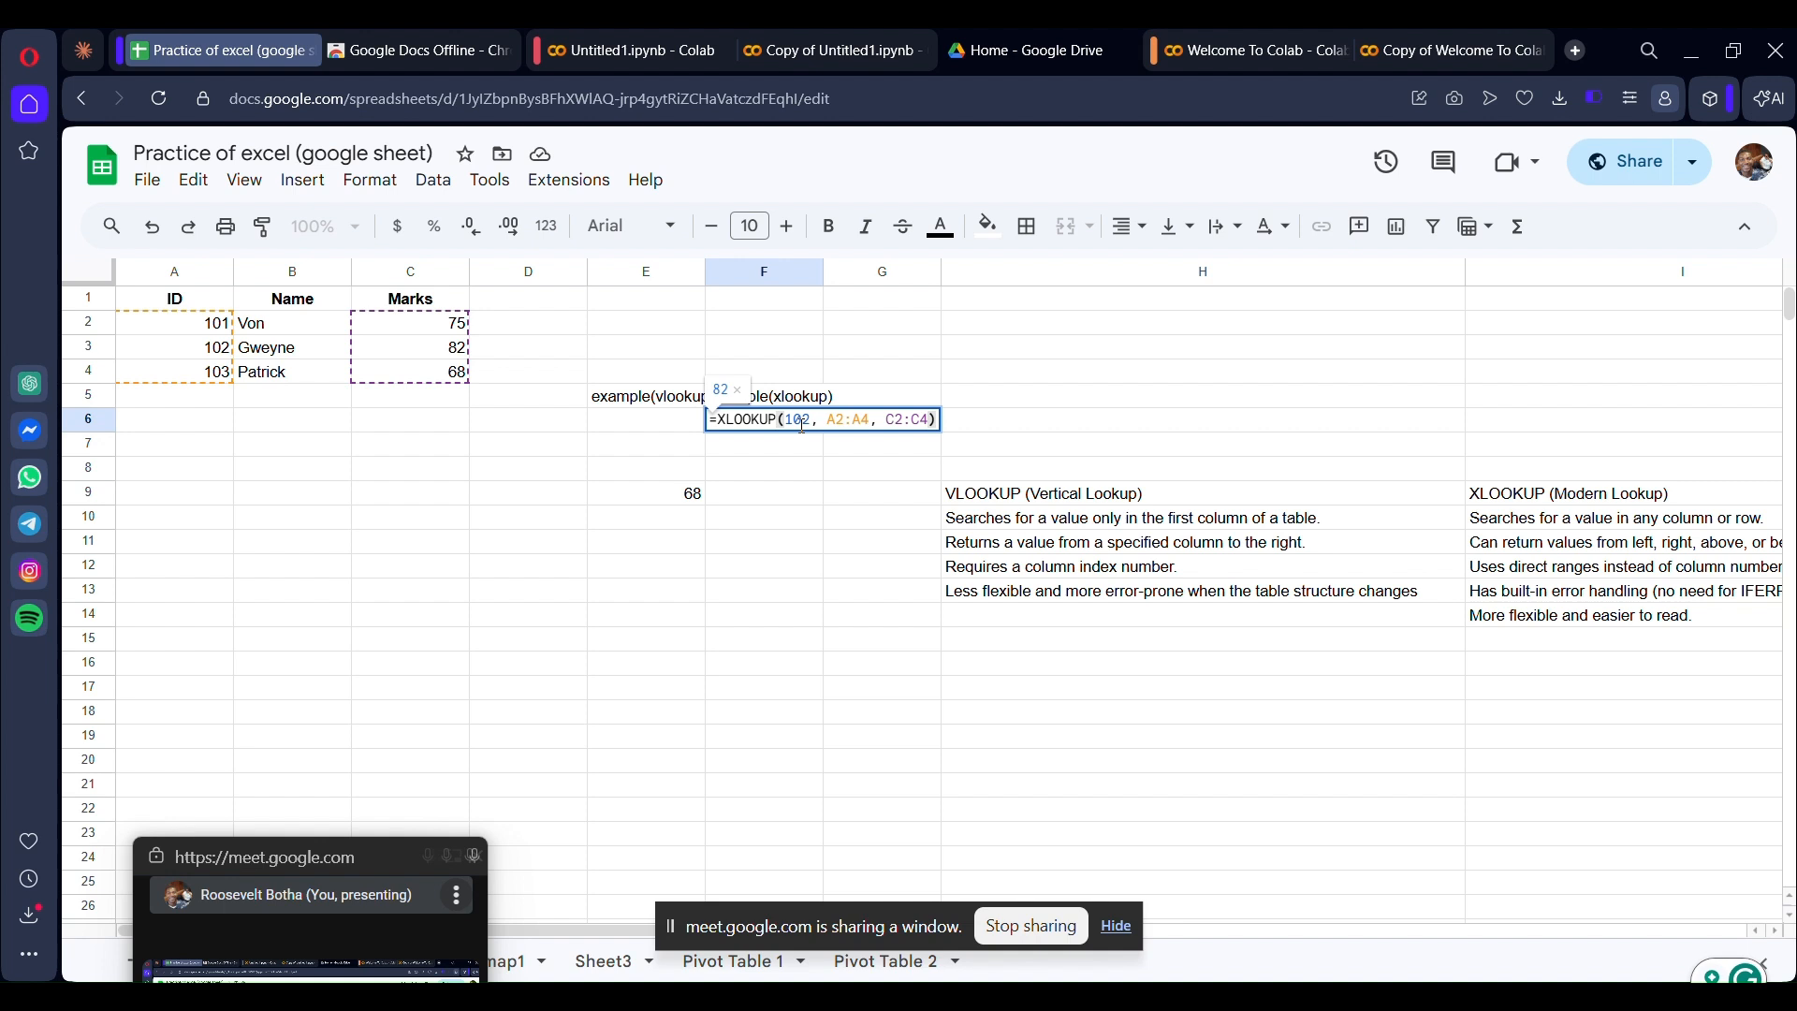
key("Escape")
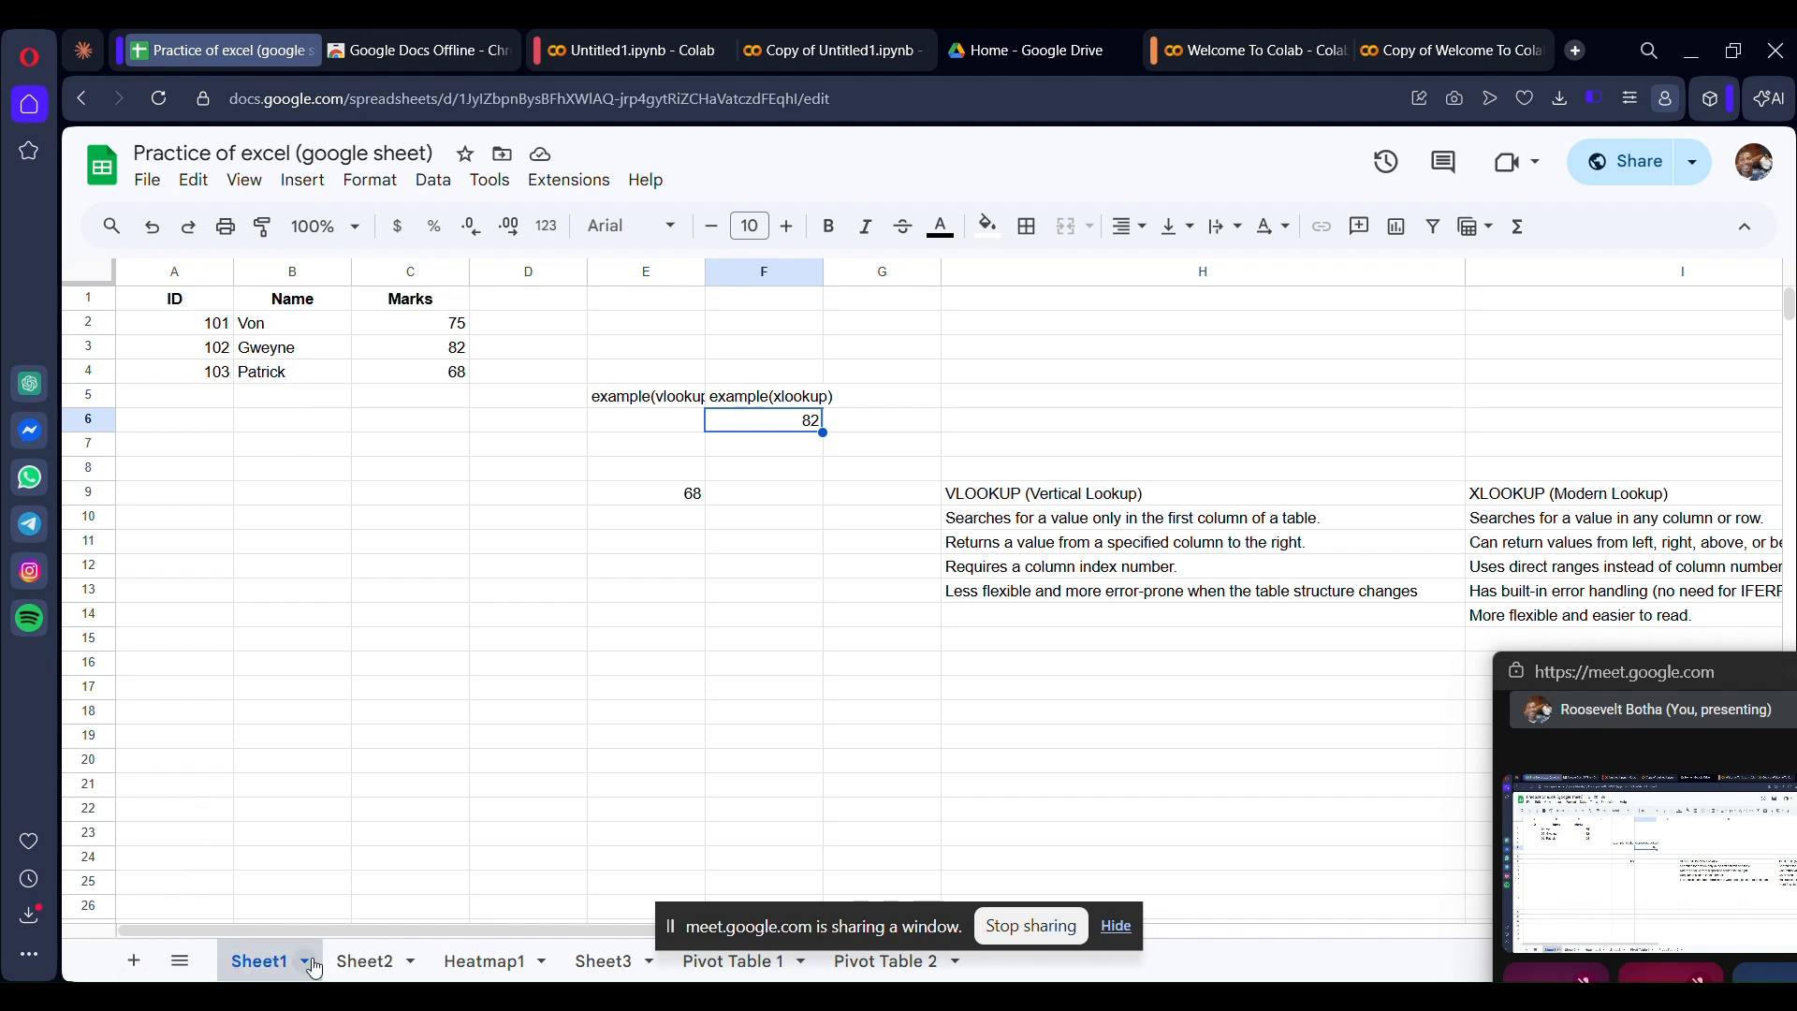
Switch to Sheet2 and view the Drive files available for import, closing the file picker without importing anything
left_click(366, 964)
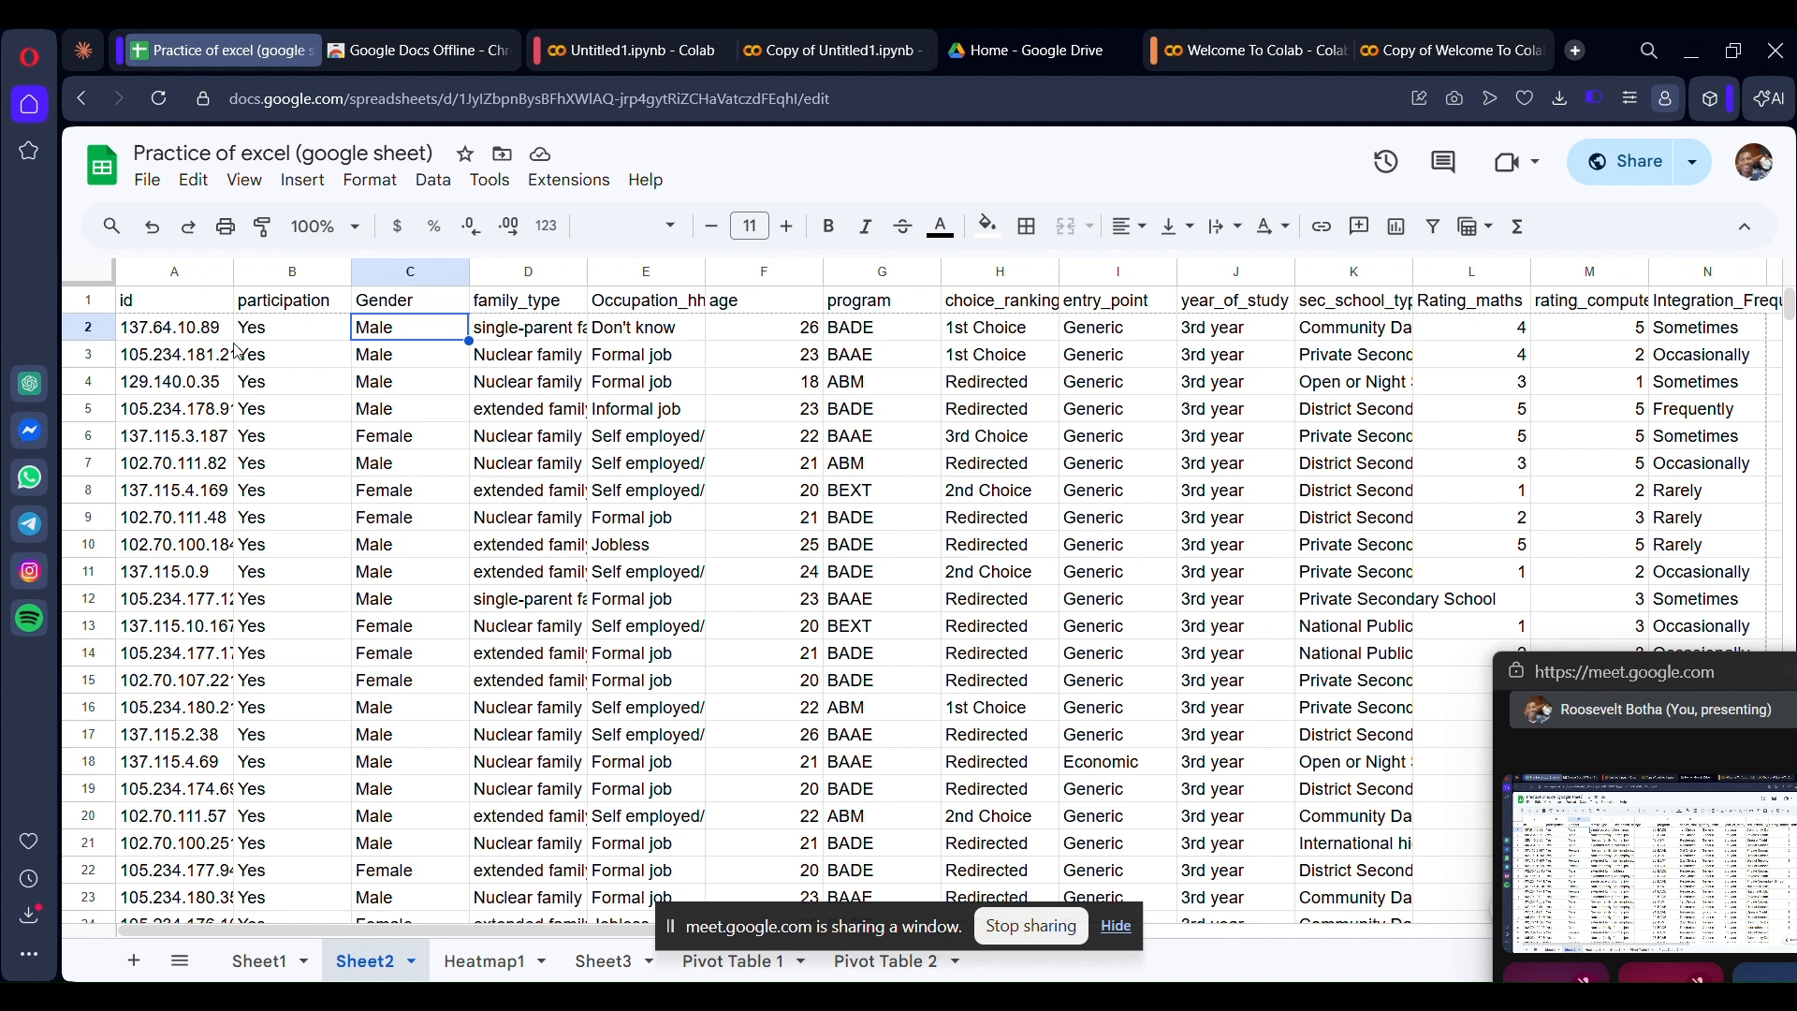
left_click(150, 182)
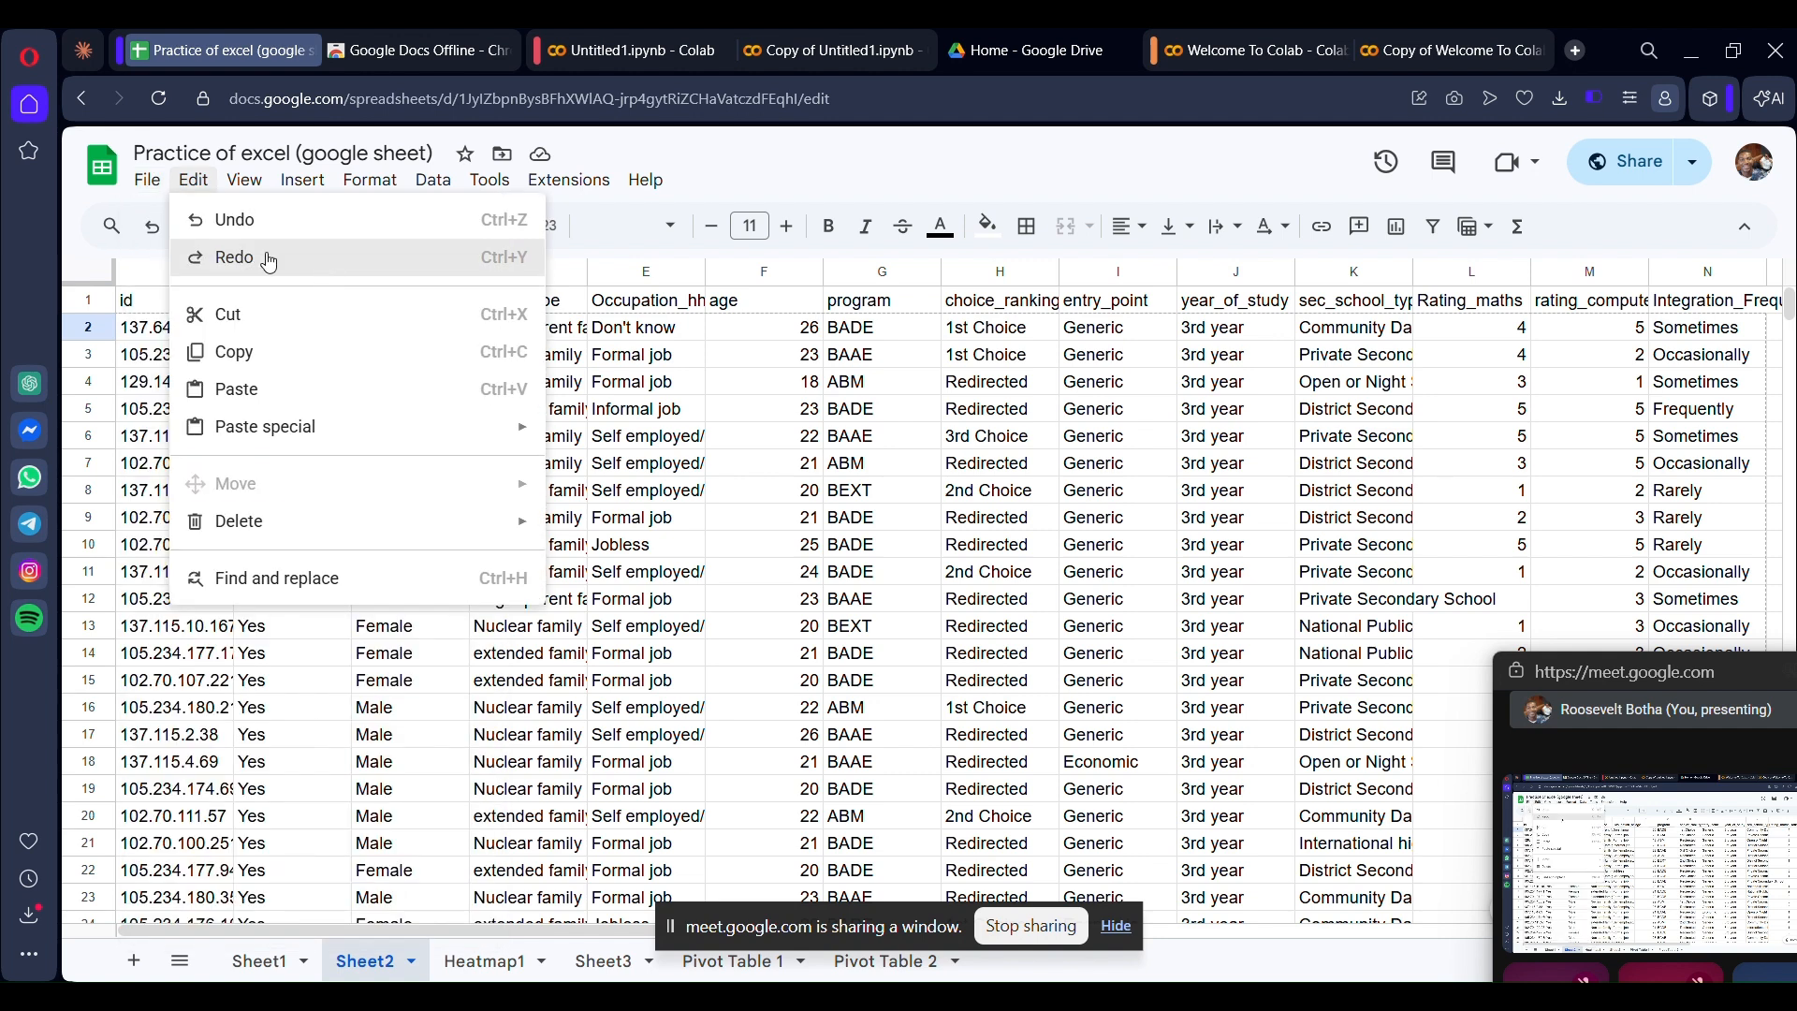
left_click(147, 181)
left_click(145, 183)
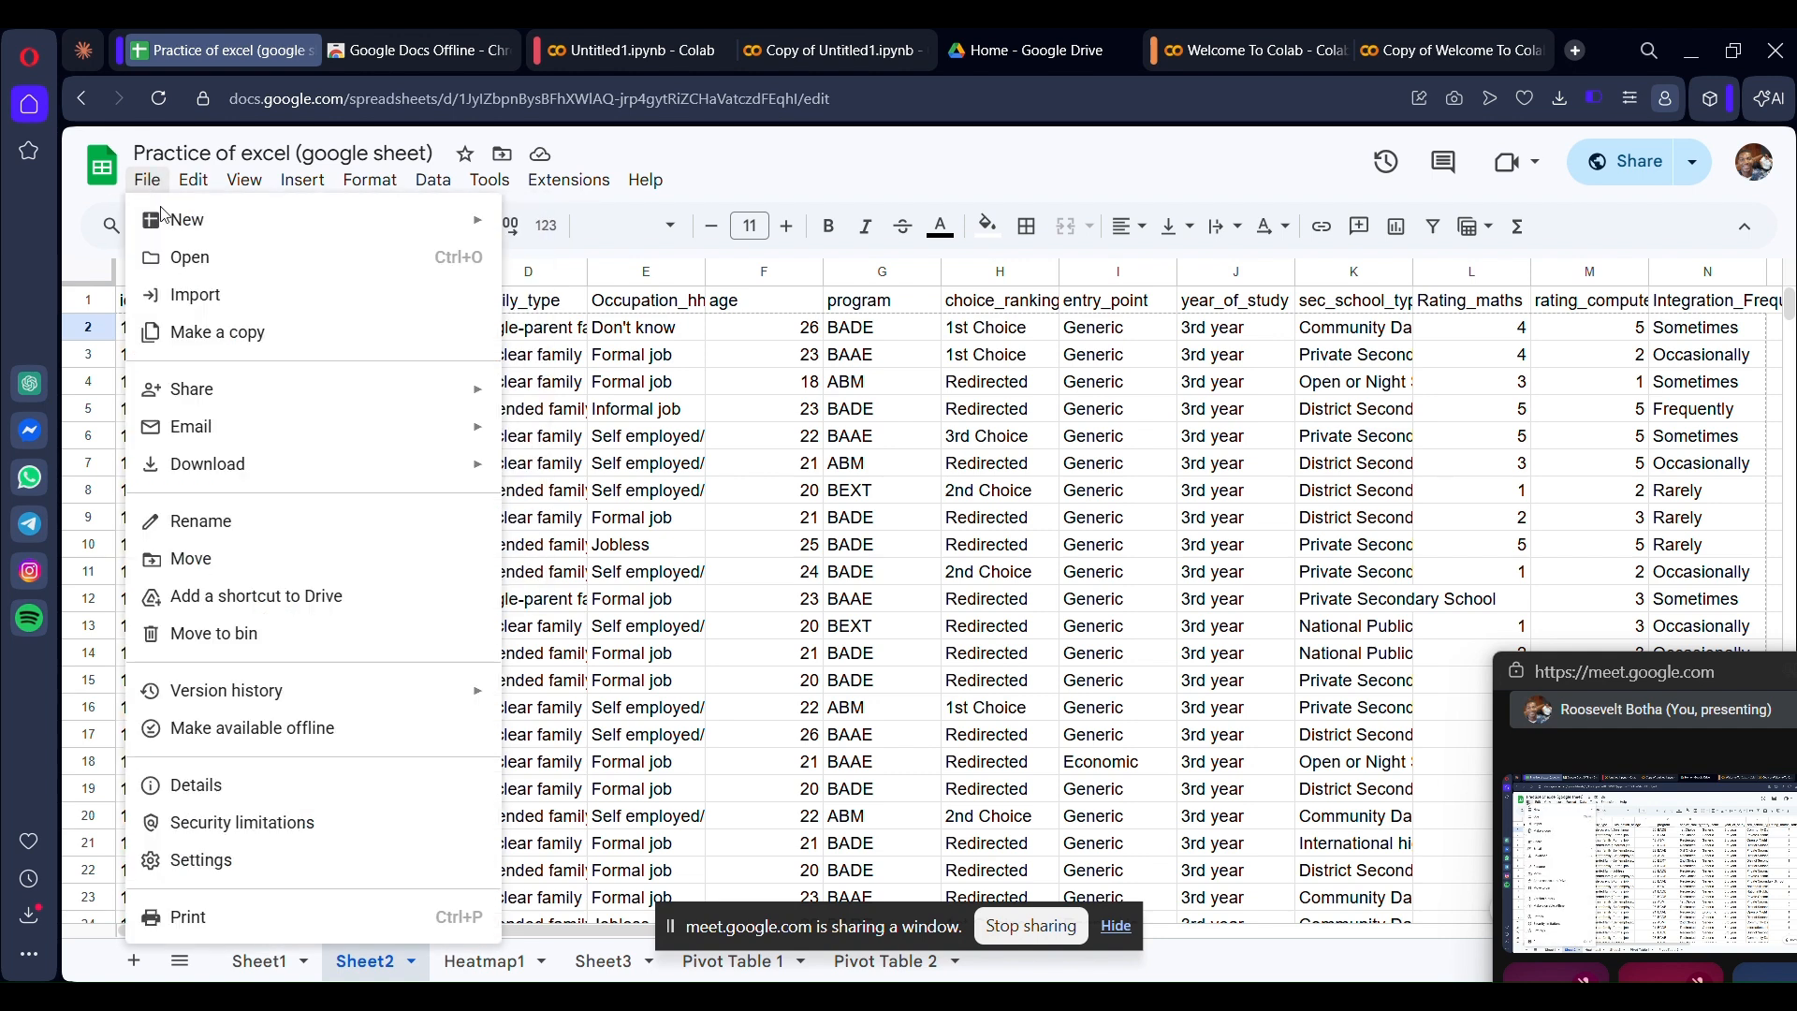
left_click(323, 304)
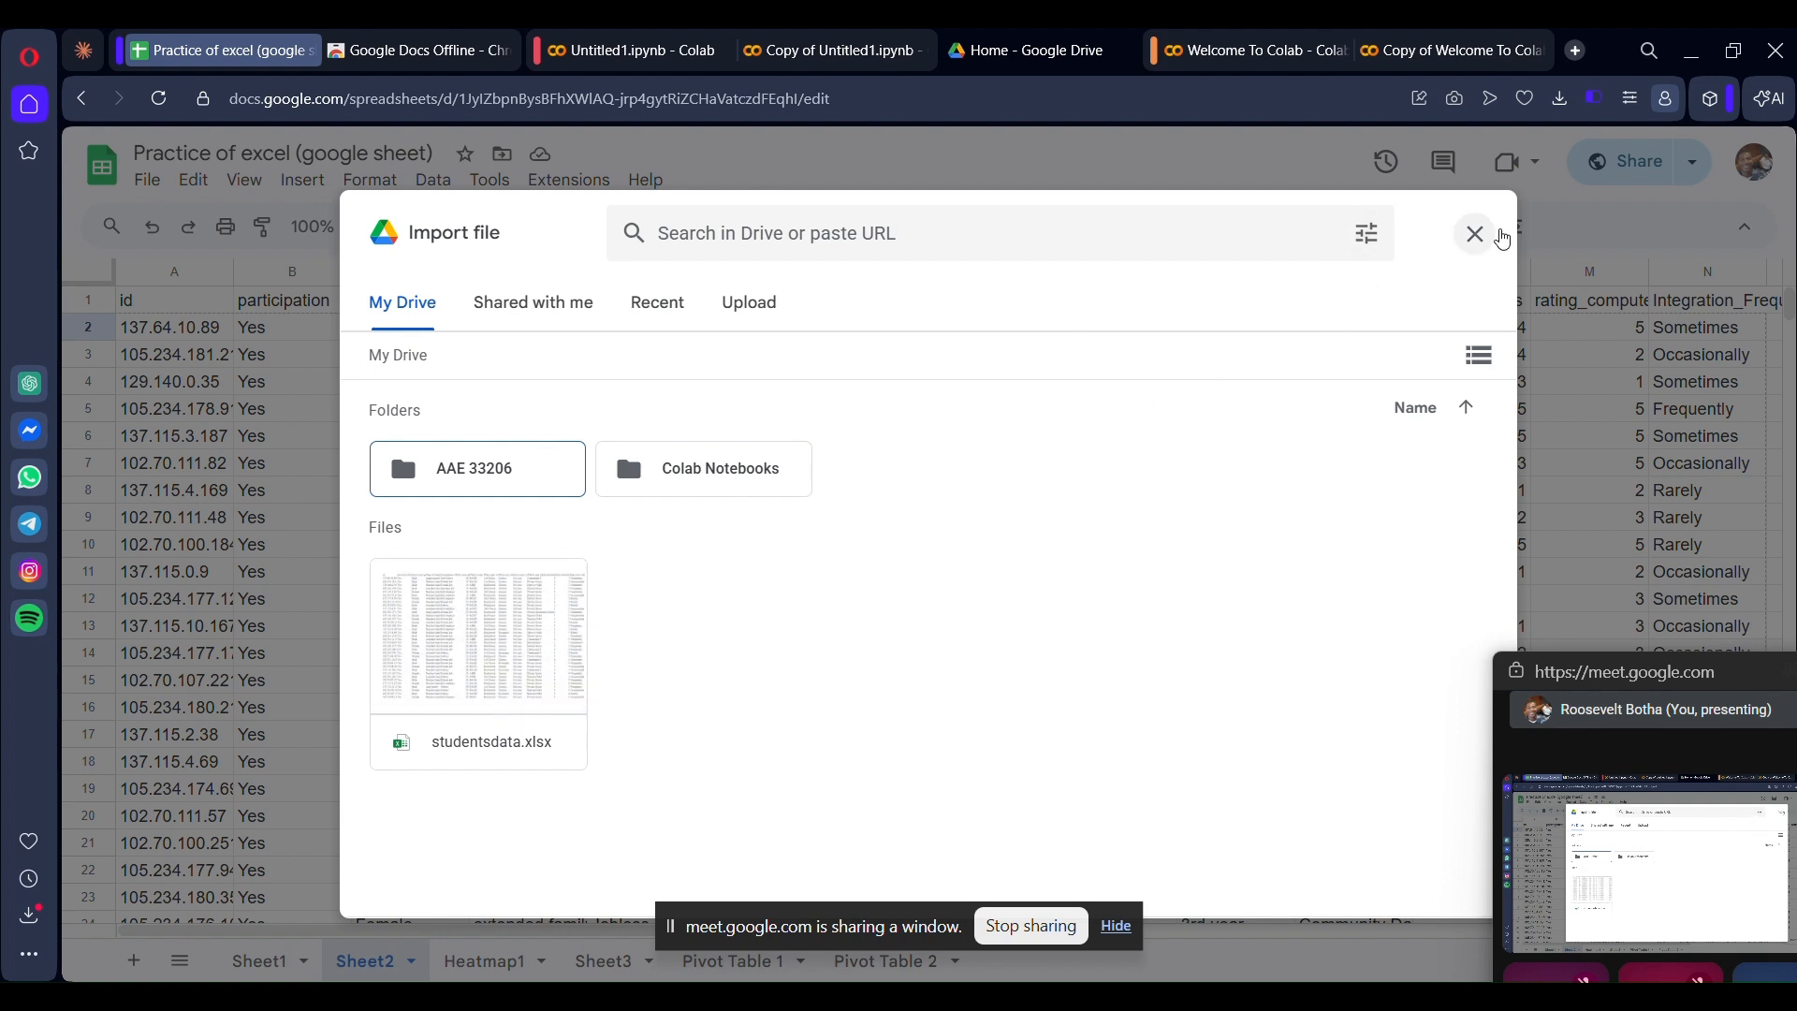
left_click(1475, 233)
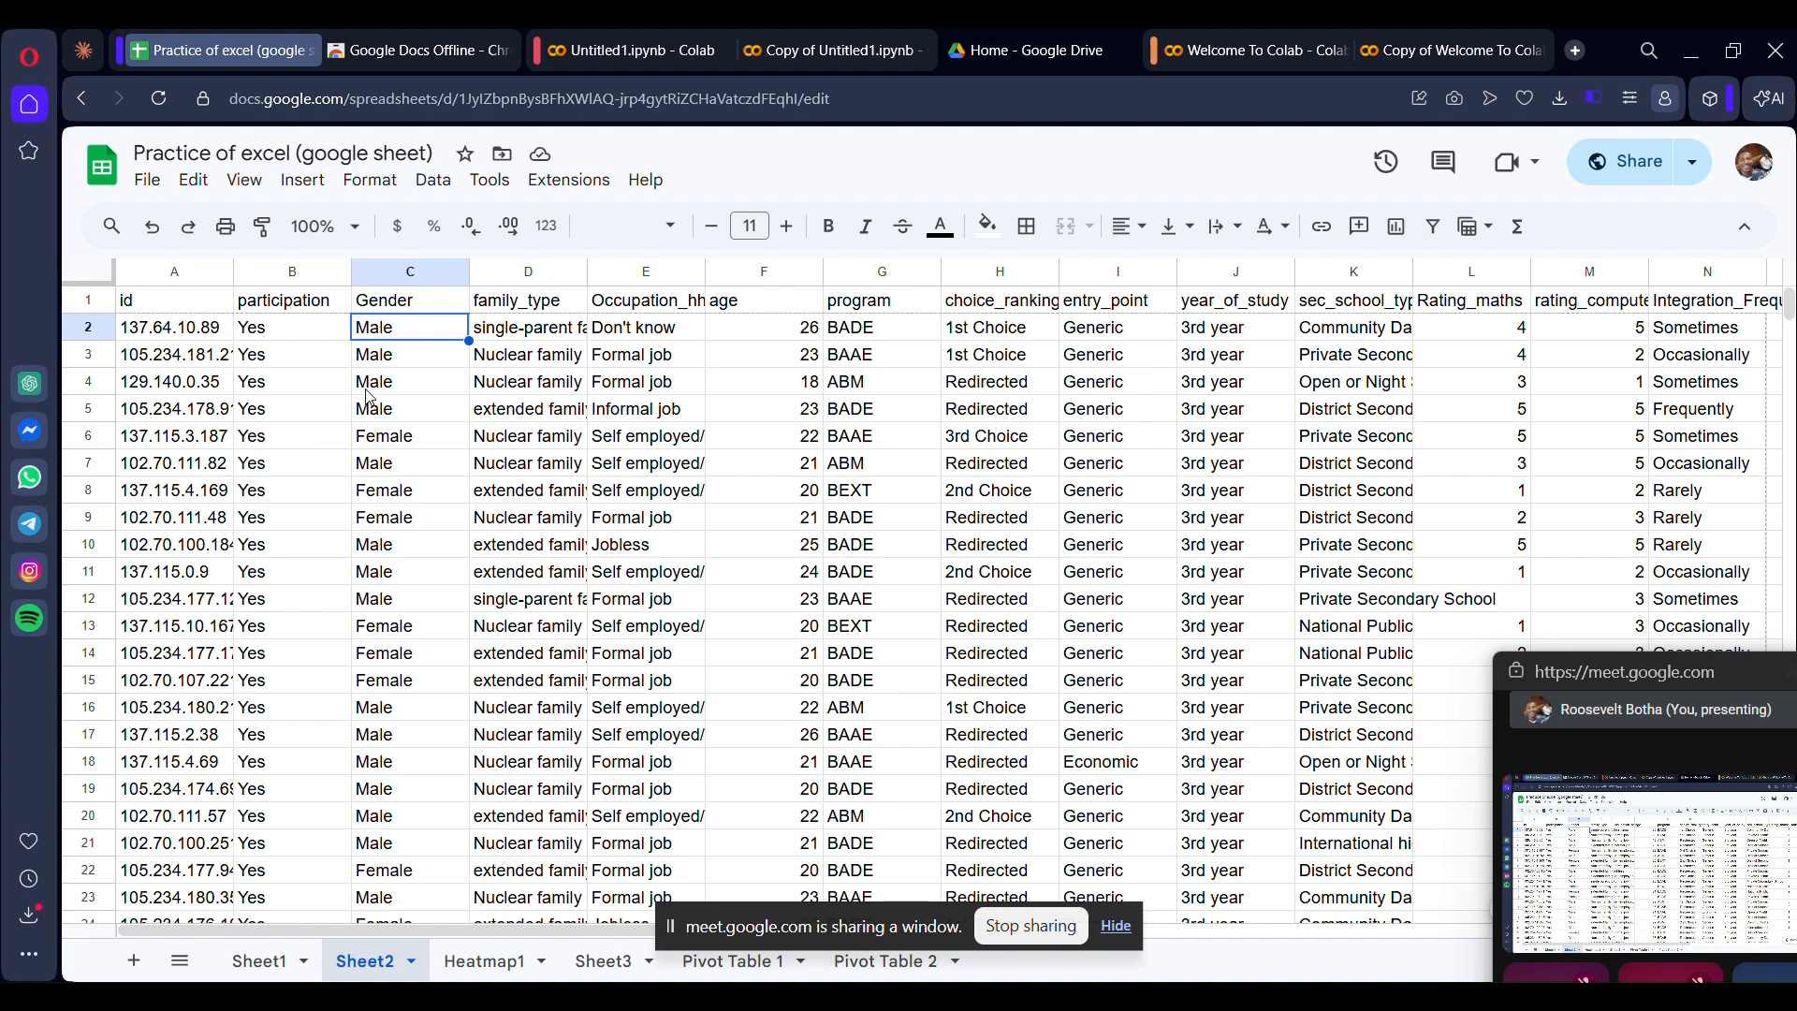
Examine the header row of the student data in Sheet2, from Gender and family_type through program to year_of_study
left_click(419, 305)
left_click(517, 310)
left_click_drag(435, 300, 518, 310)
left_click(521, 316)
left_click(640, 315)
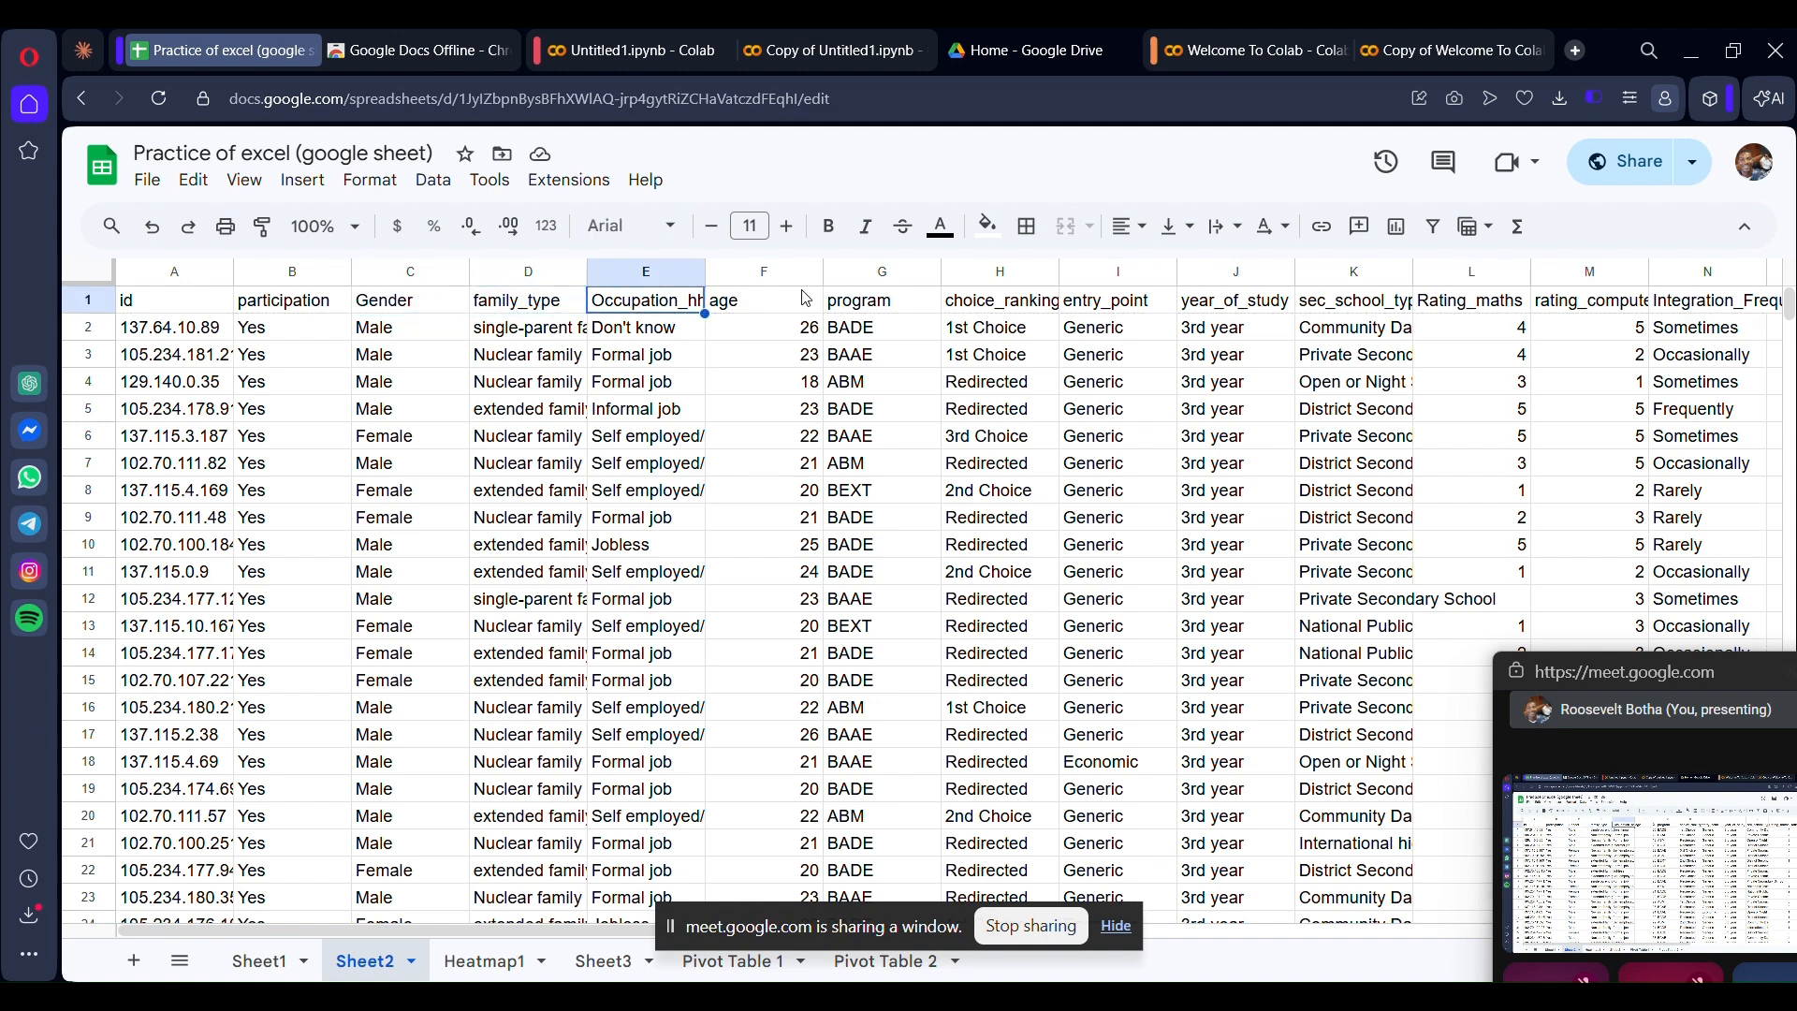
left_click(862, 314)
left_click(1236, 301)
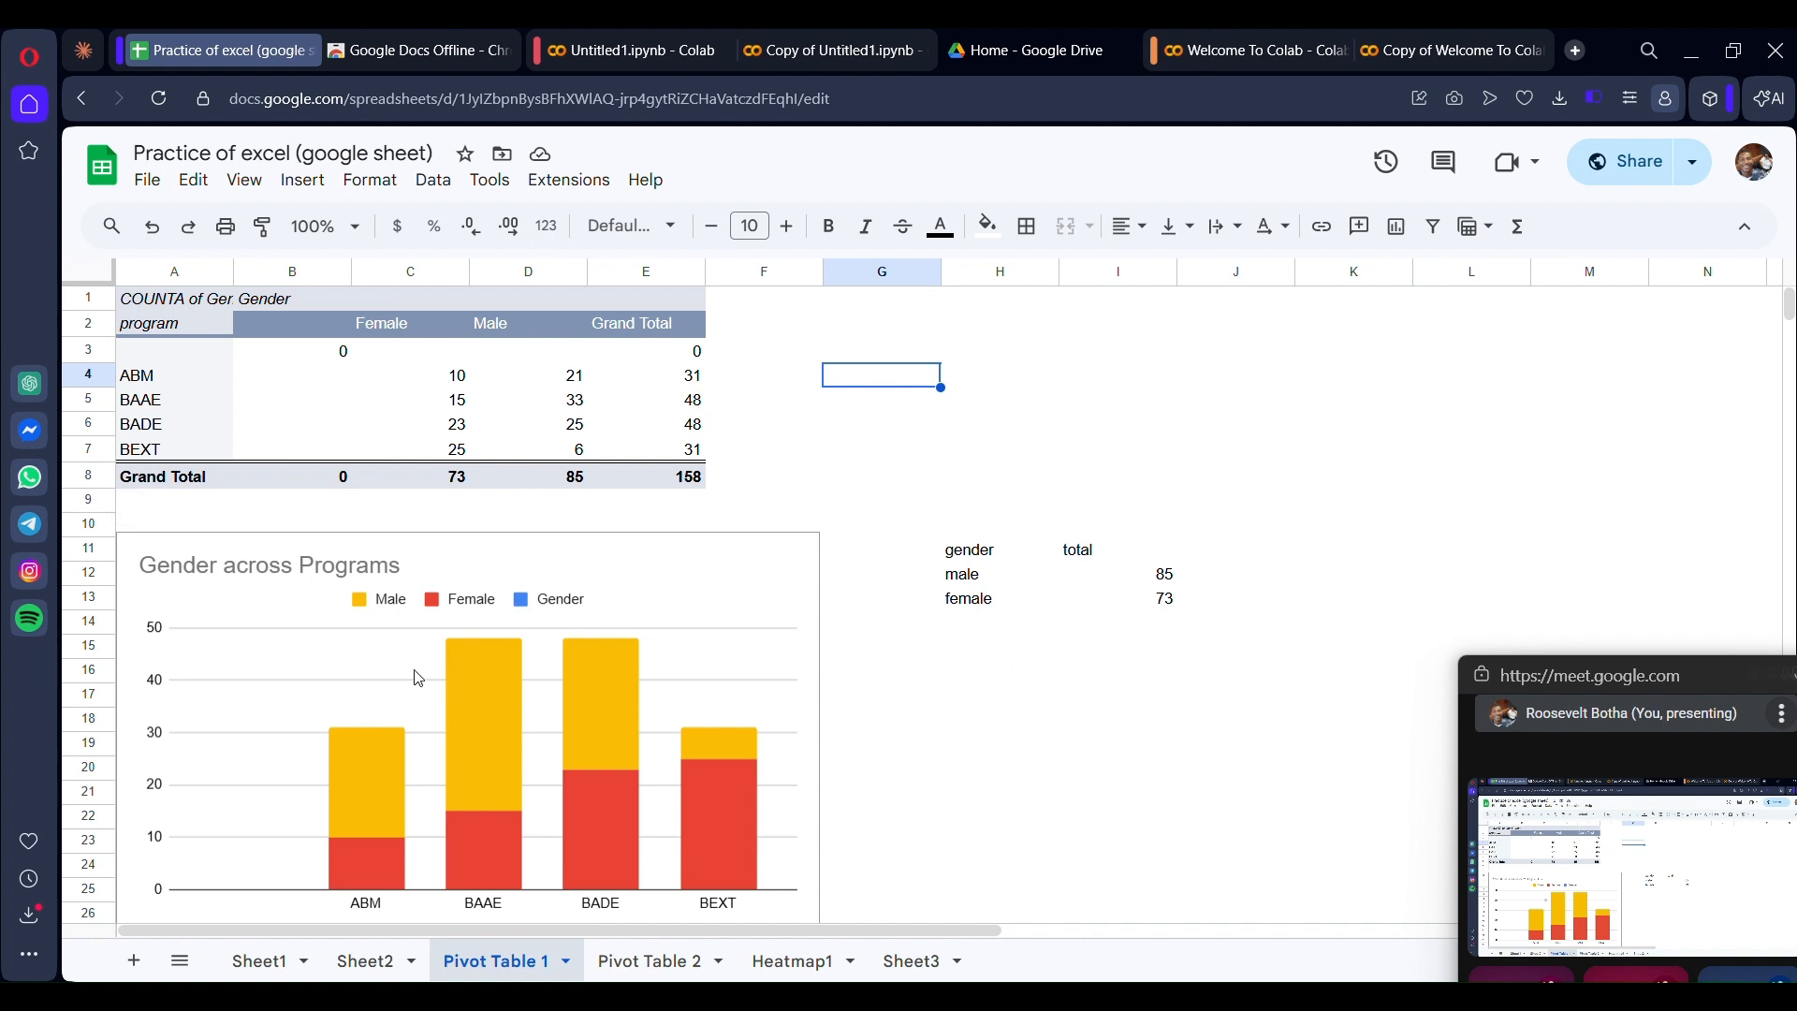
Return to Sheet2 and highlight the program and Gender columns that supply the pivot table
left_click(357, 961)
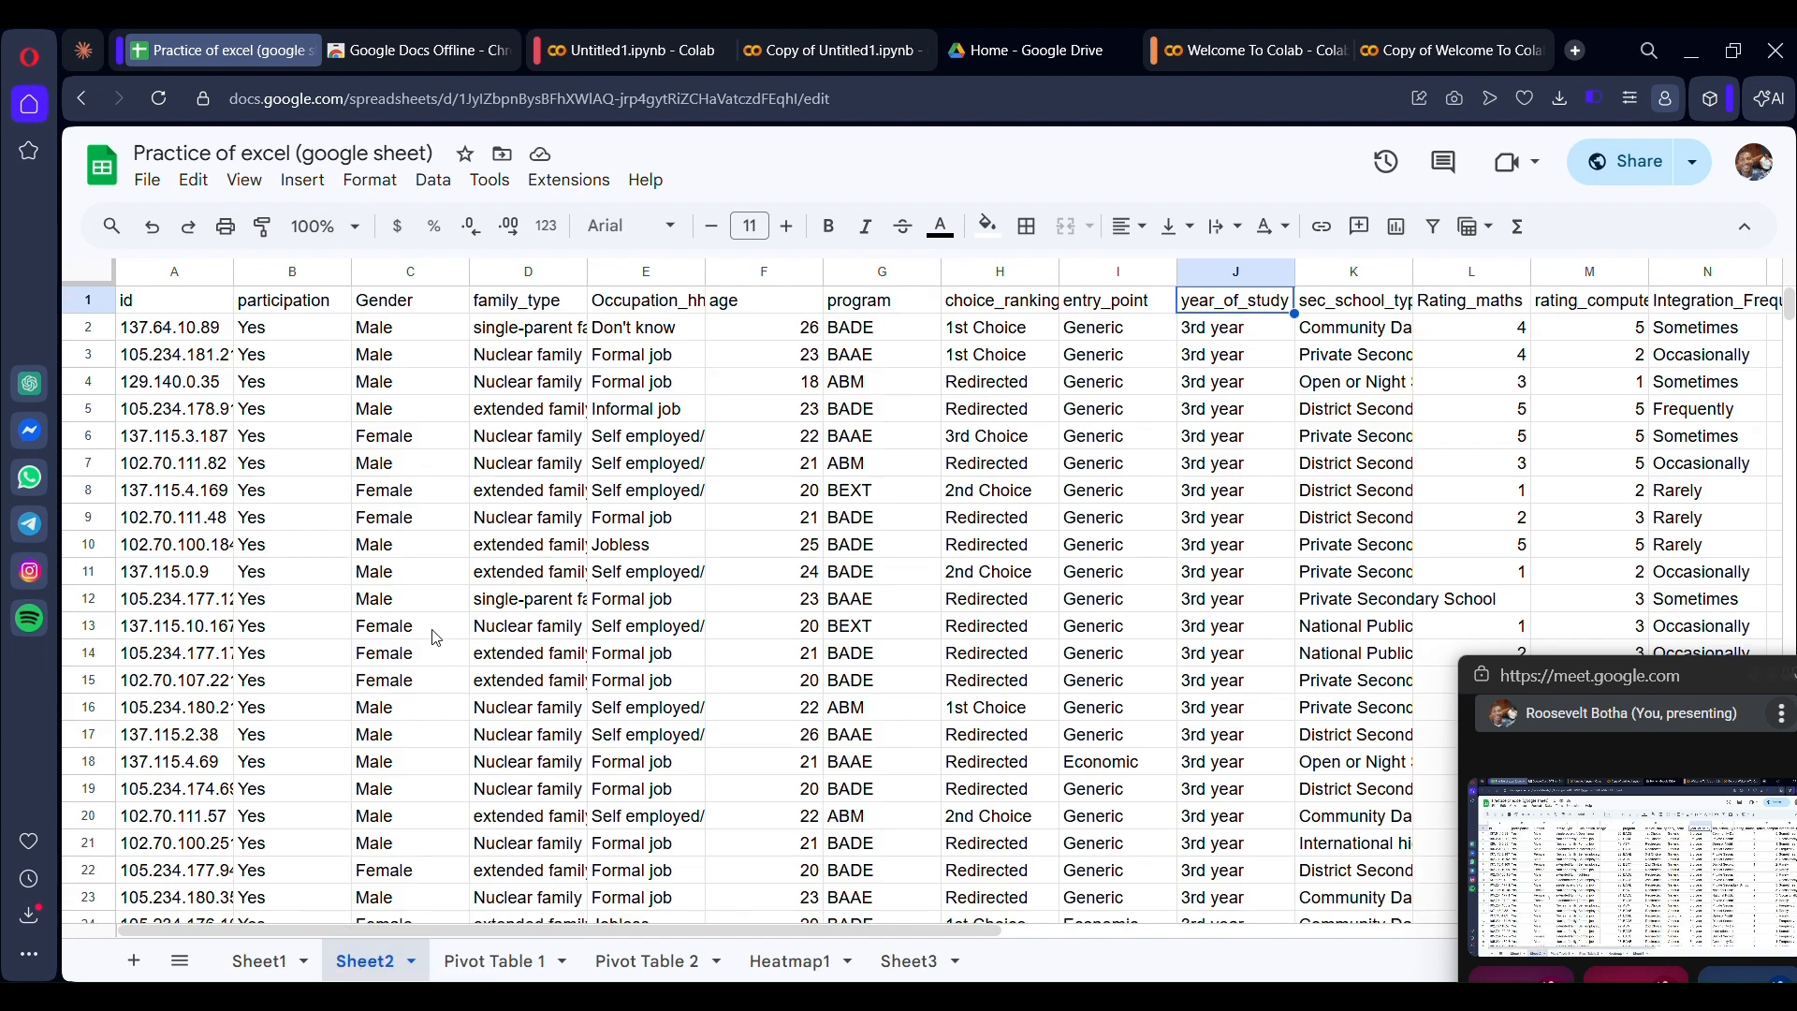
left_click(899, 271)
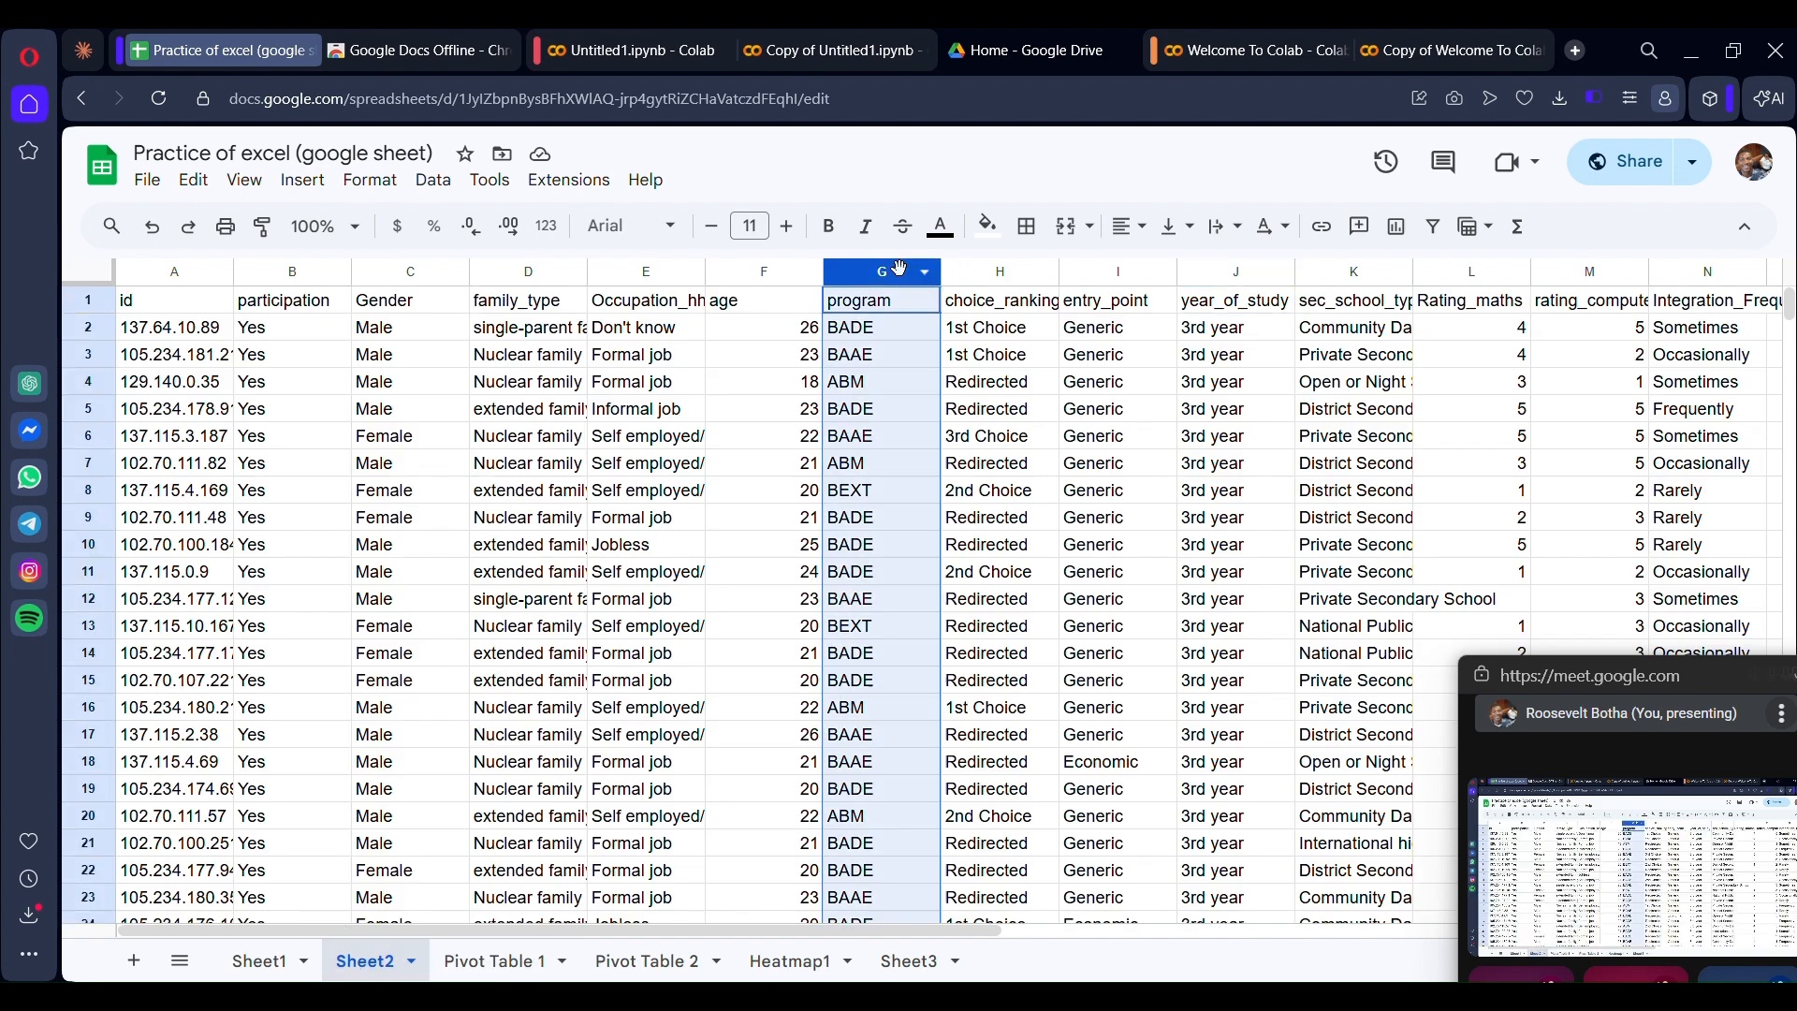
left_click(410, 272)
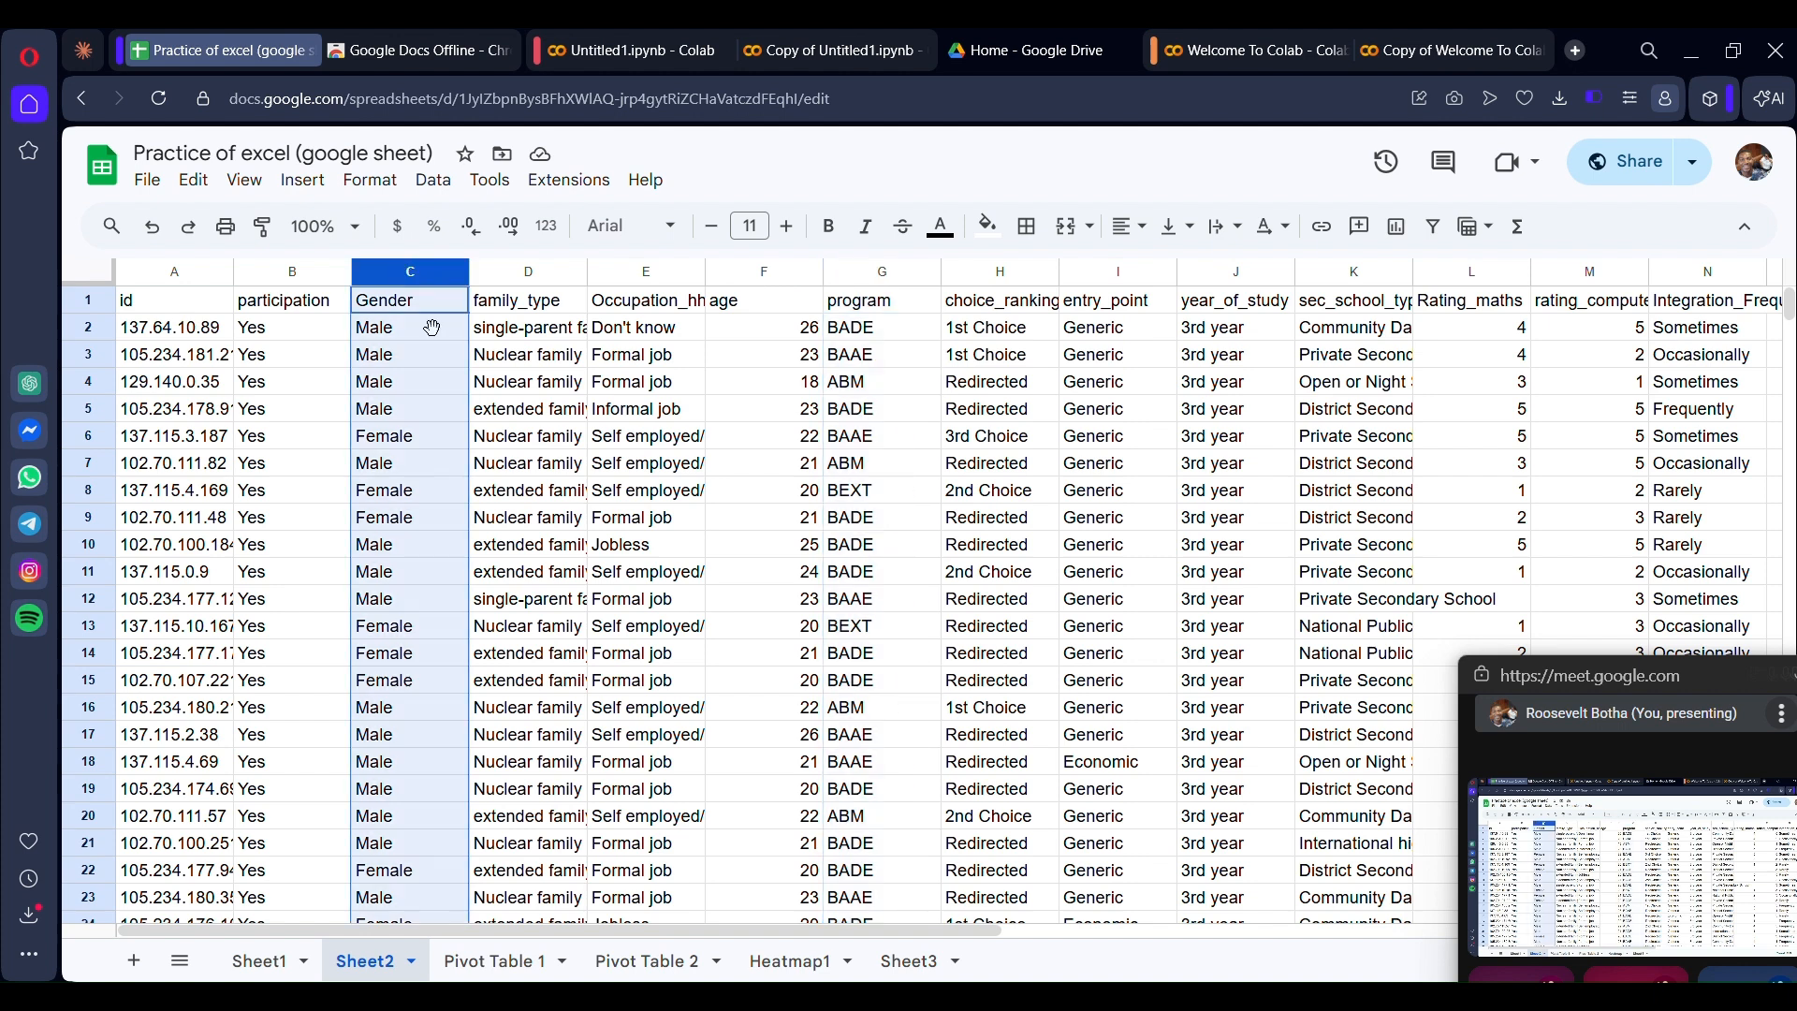
Switch to Pivot Table 1 and view the pivot table creation options, including existing-sheet placement, without creating one
left_click(496, 961)
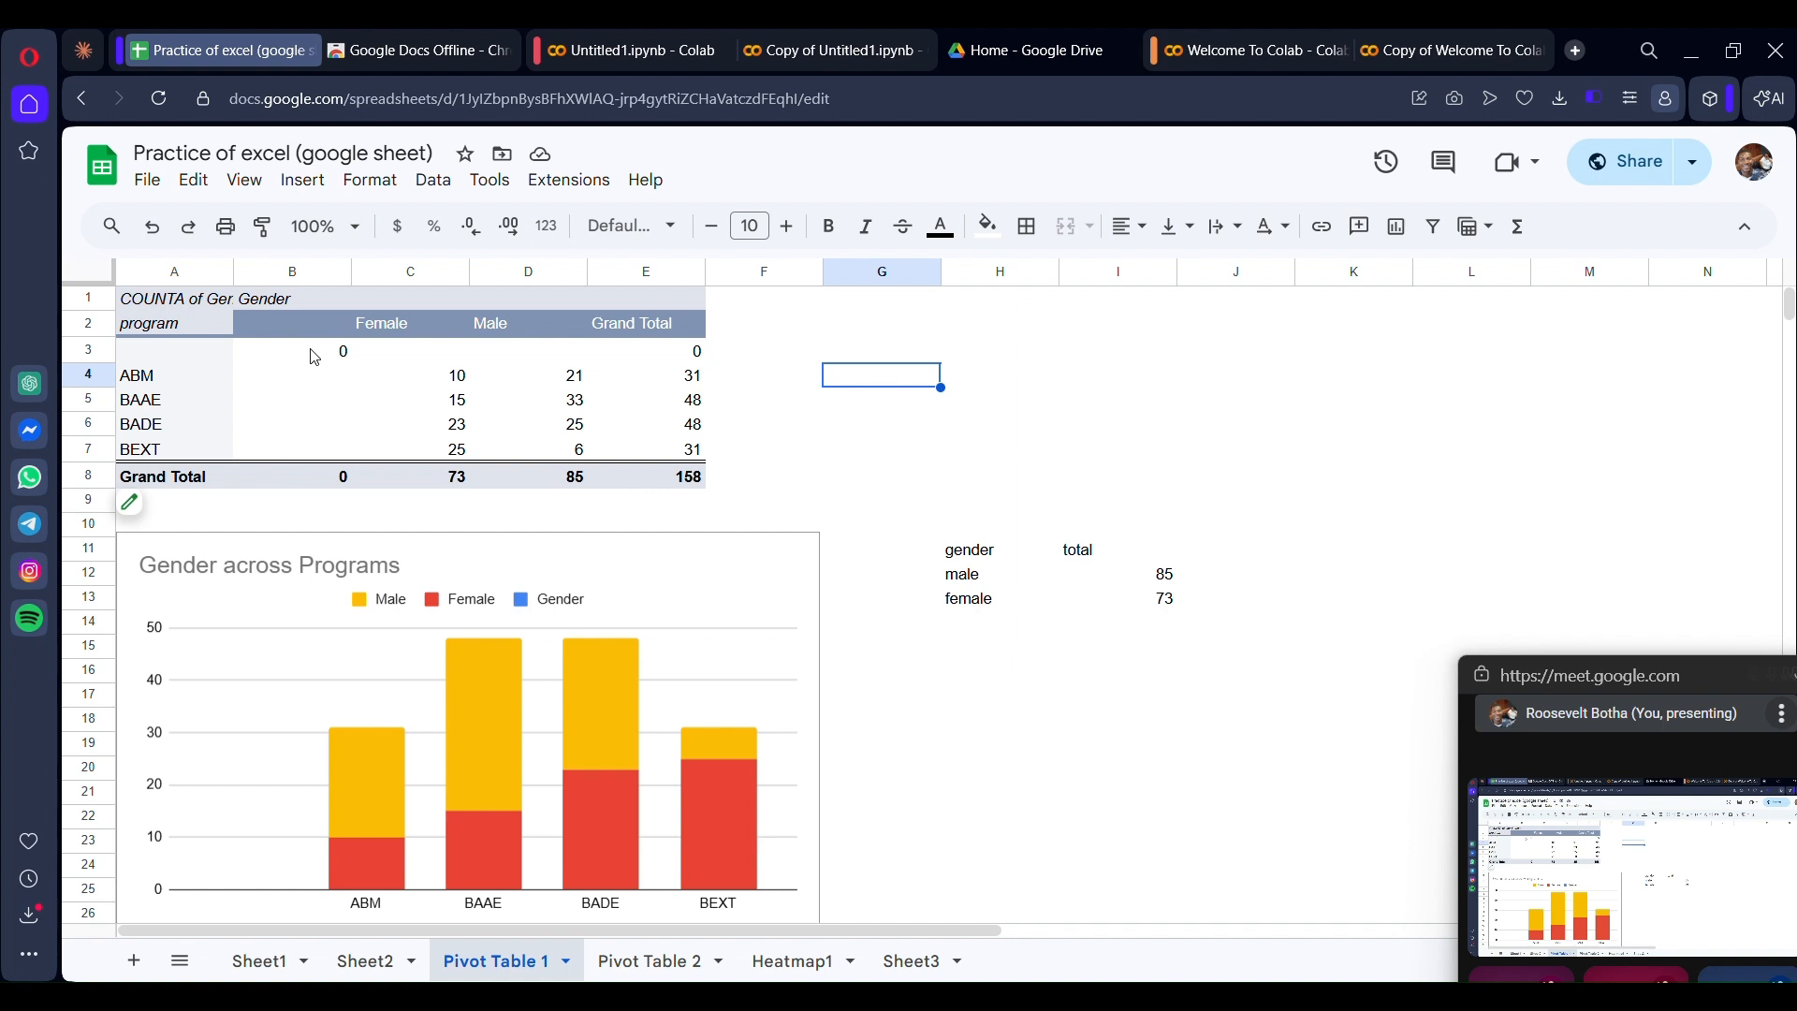
left_click(303, 179)
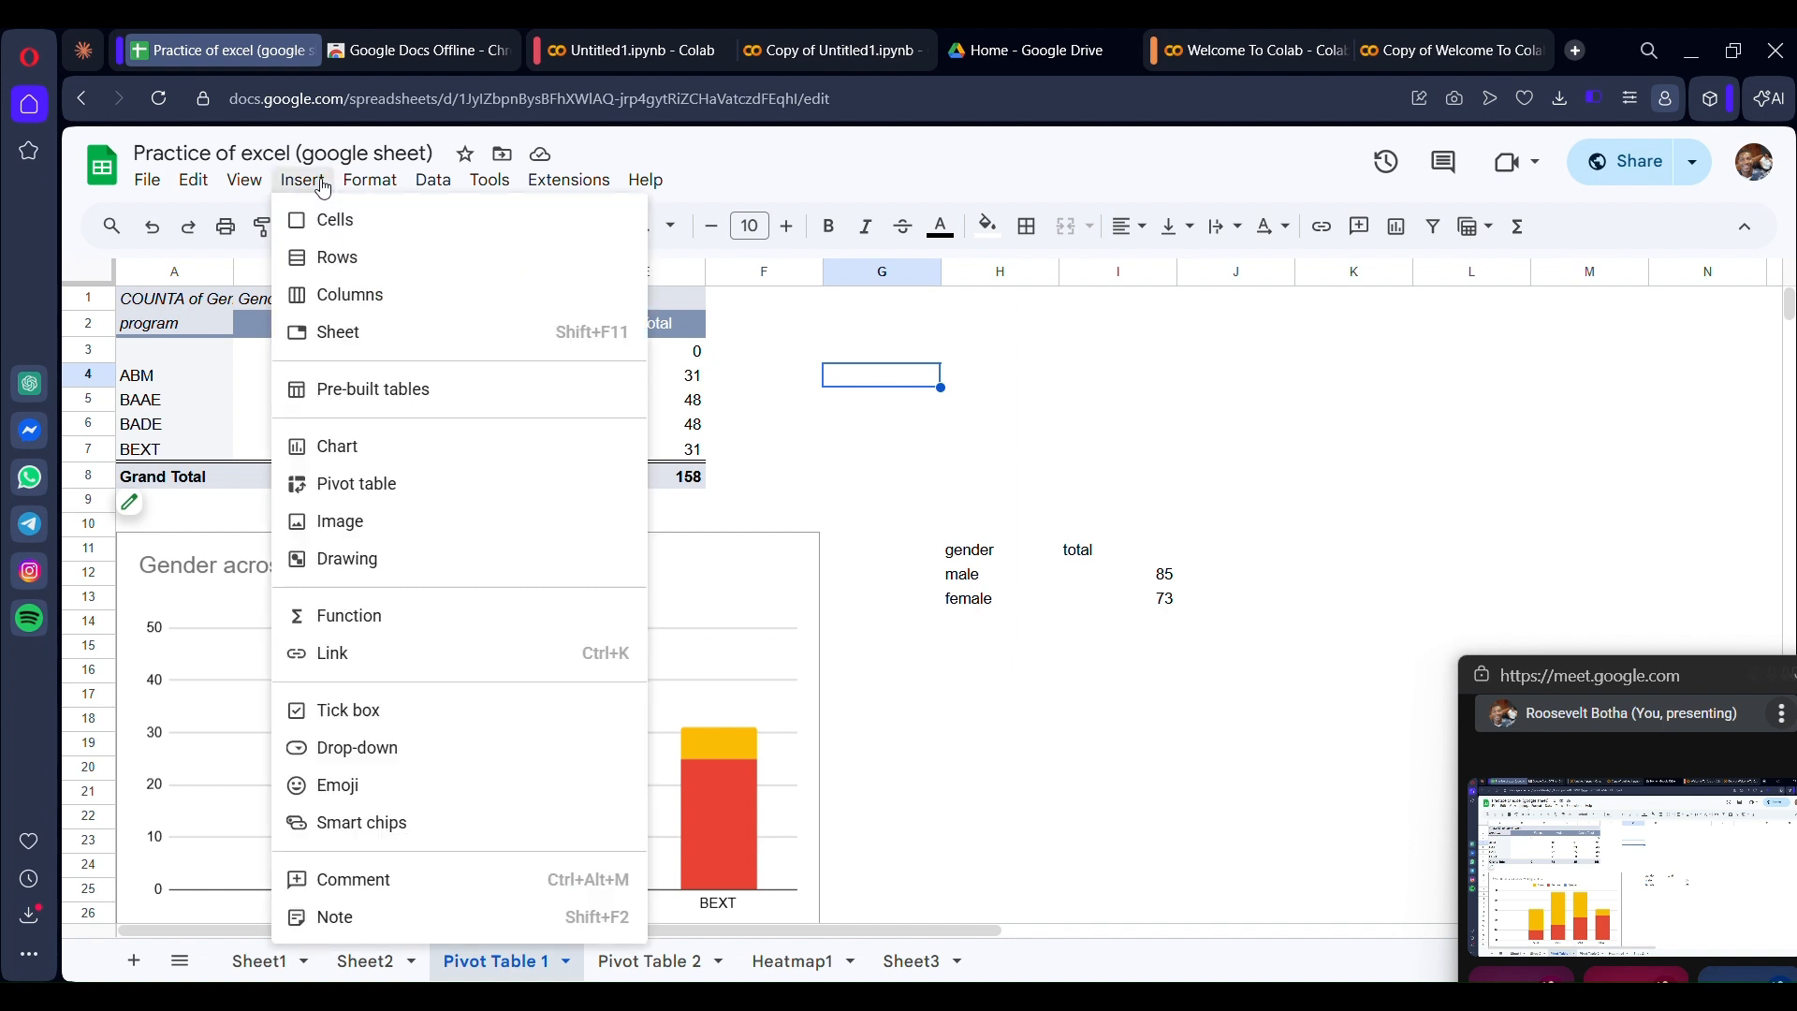
left_click(379, 487)
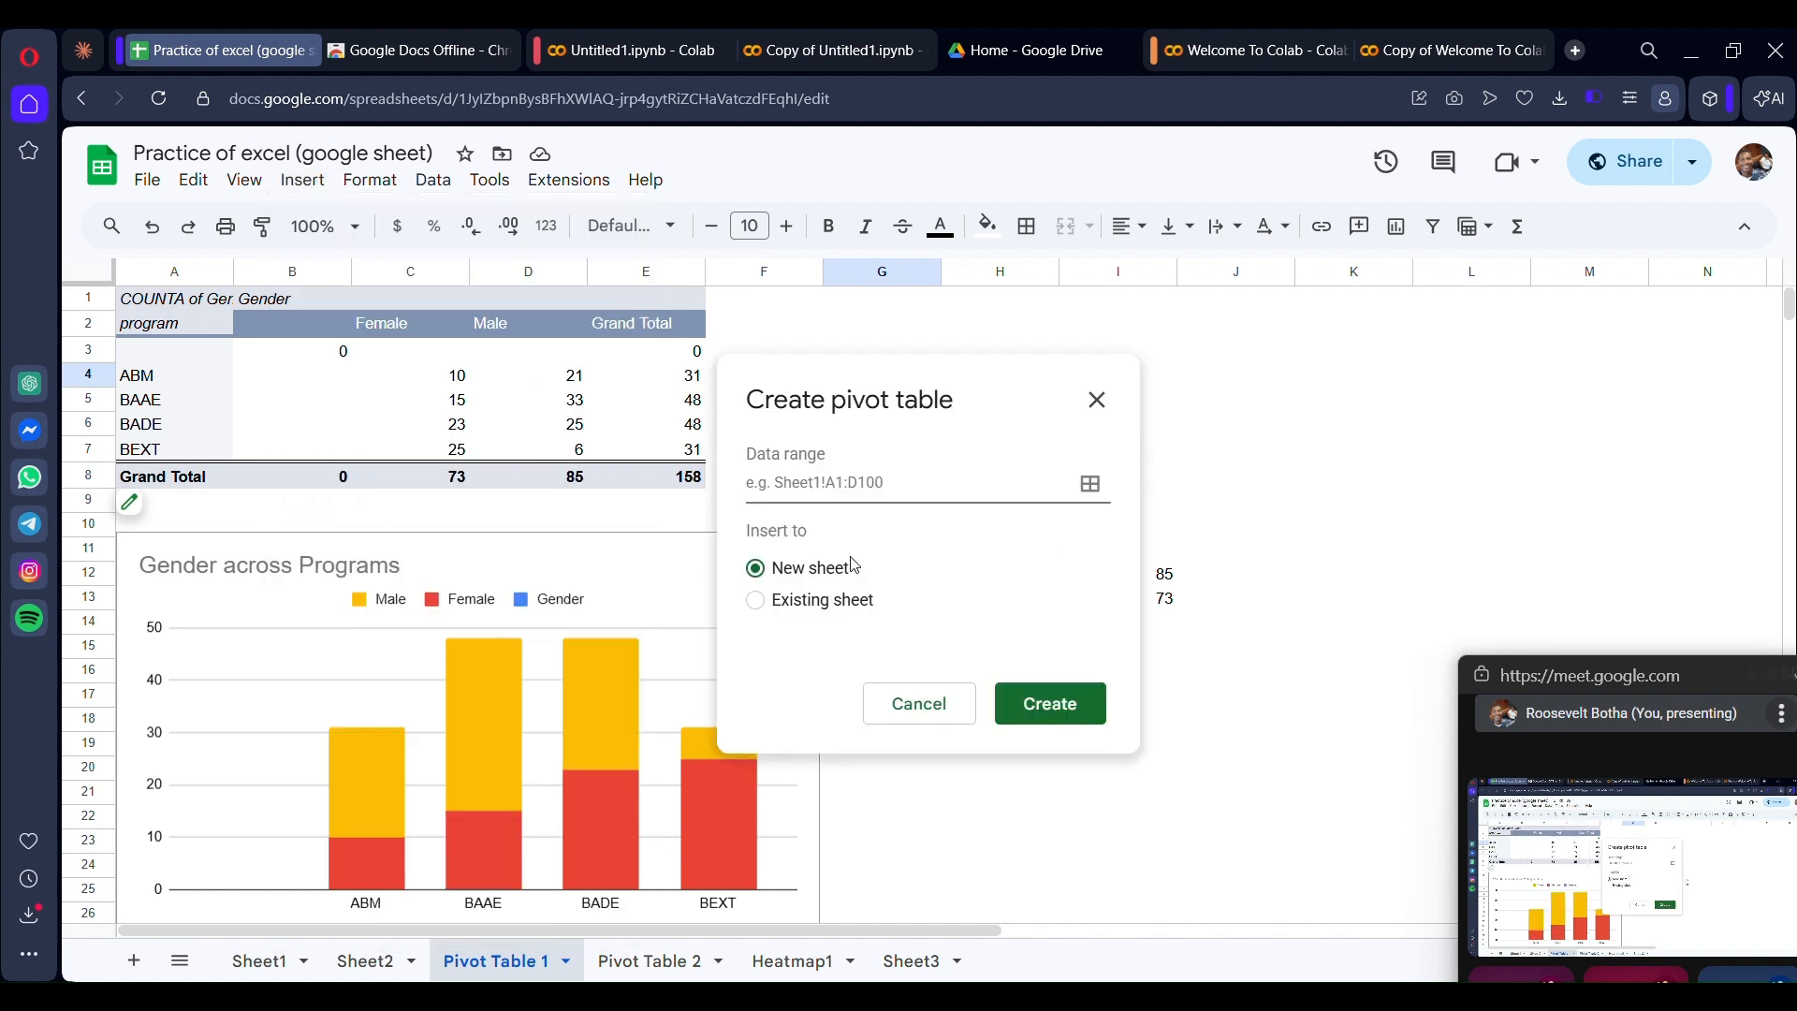
left_click(819, 604)
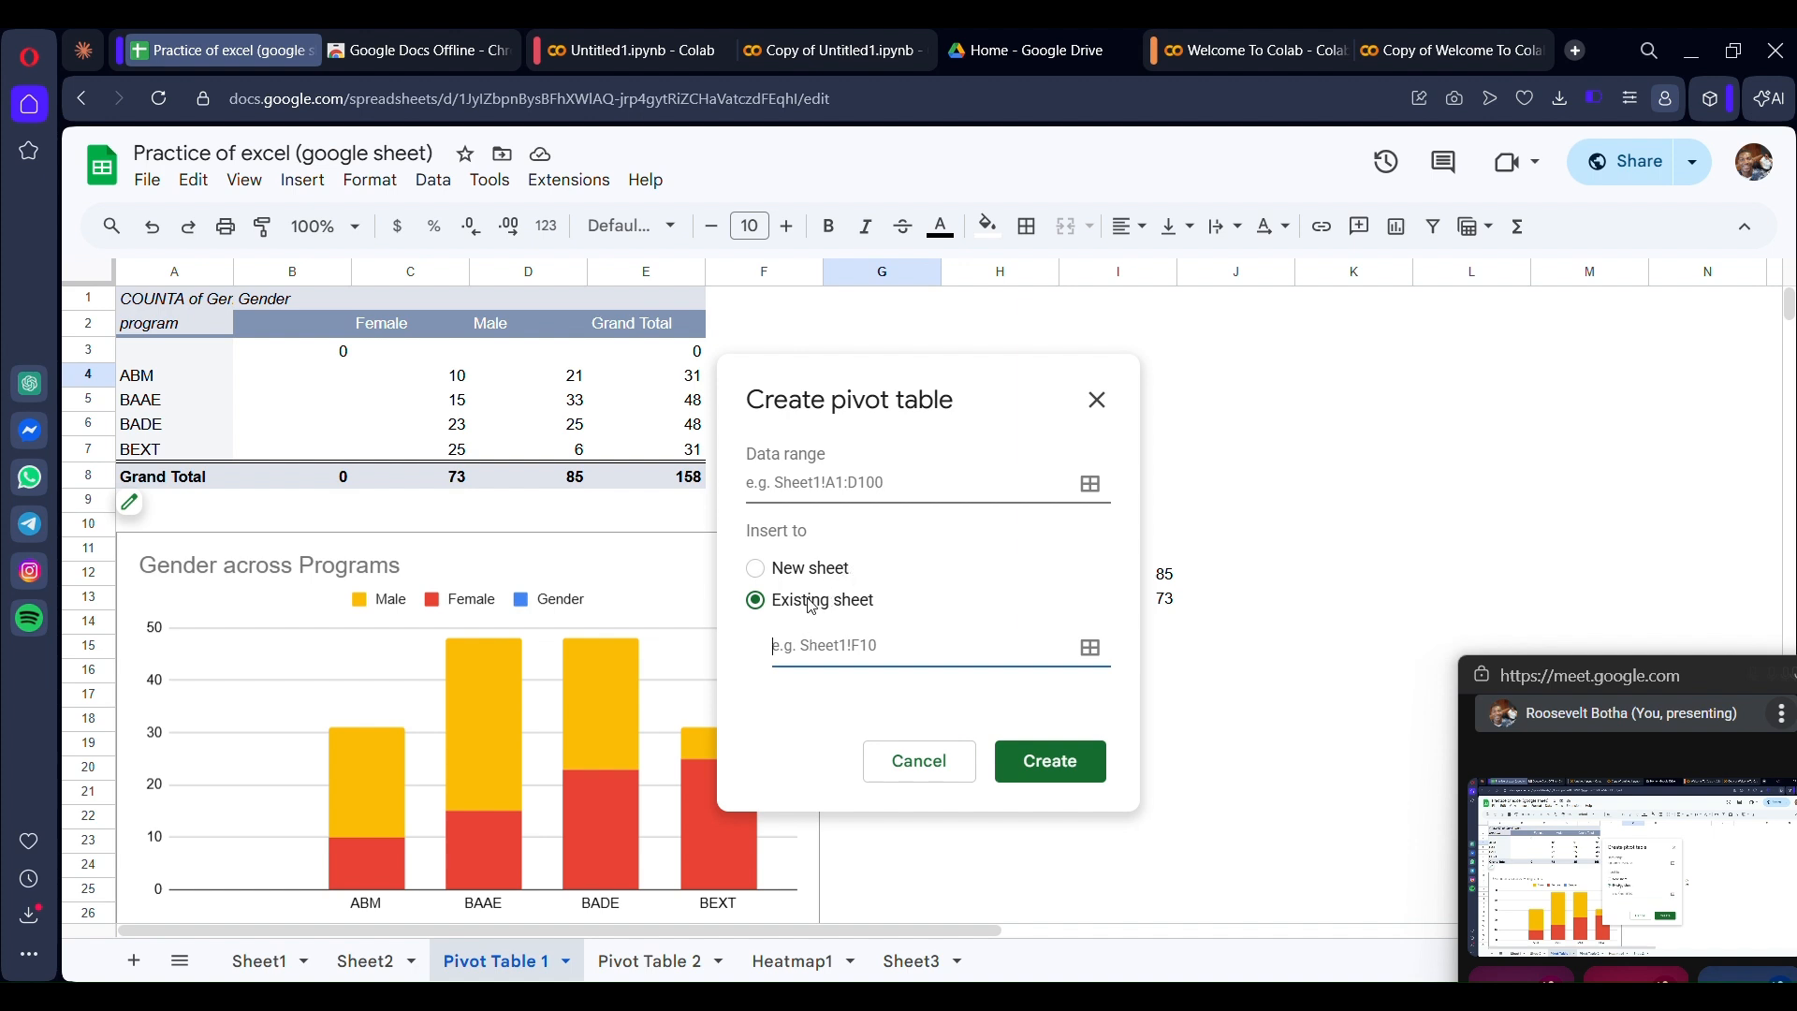
left_click(1096, 403)
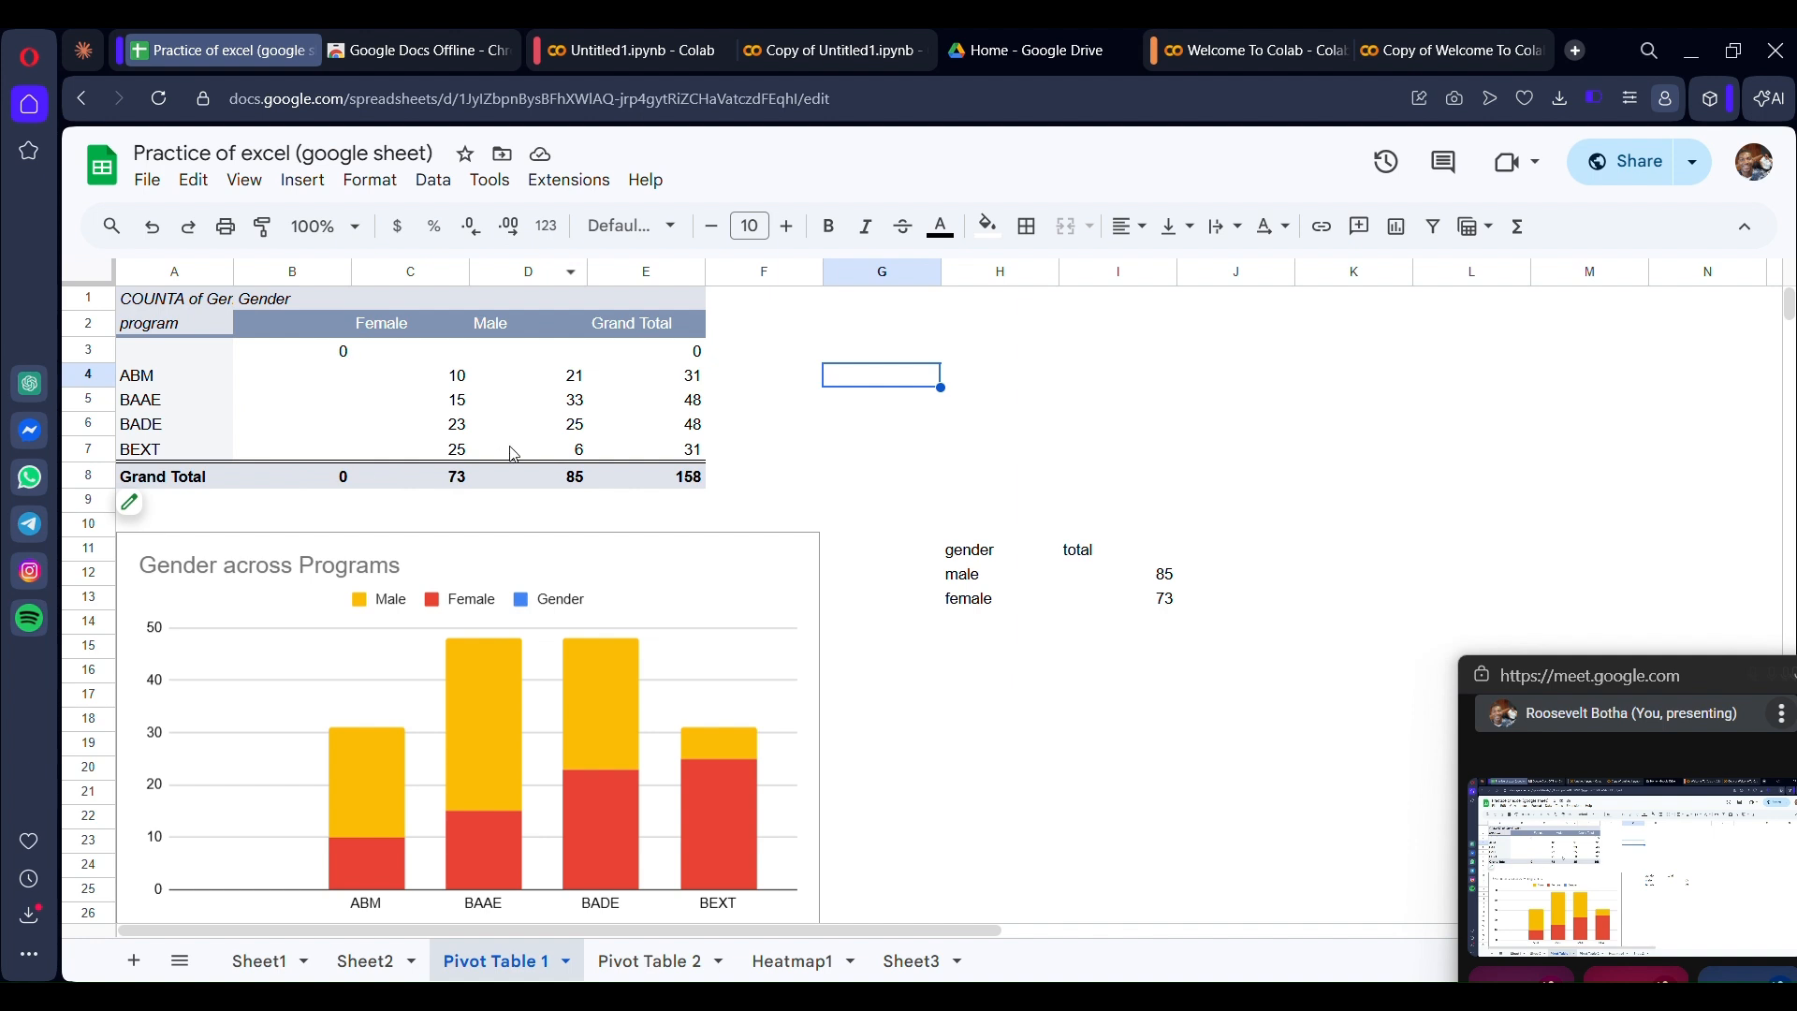
Select the ABM Female count in the pivot table and view the chart insertion option without inserting a chart
left_click(427, 378)
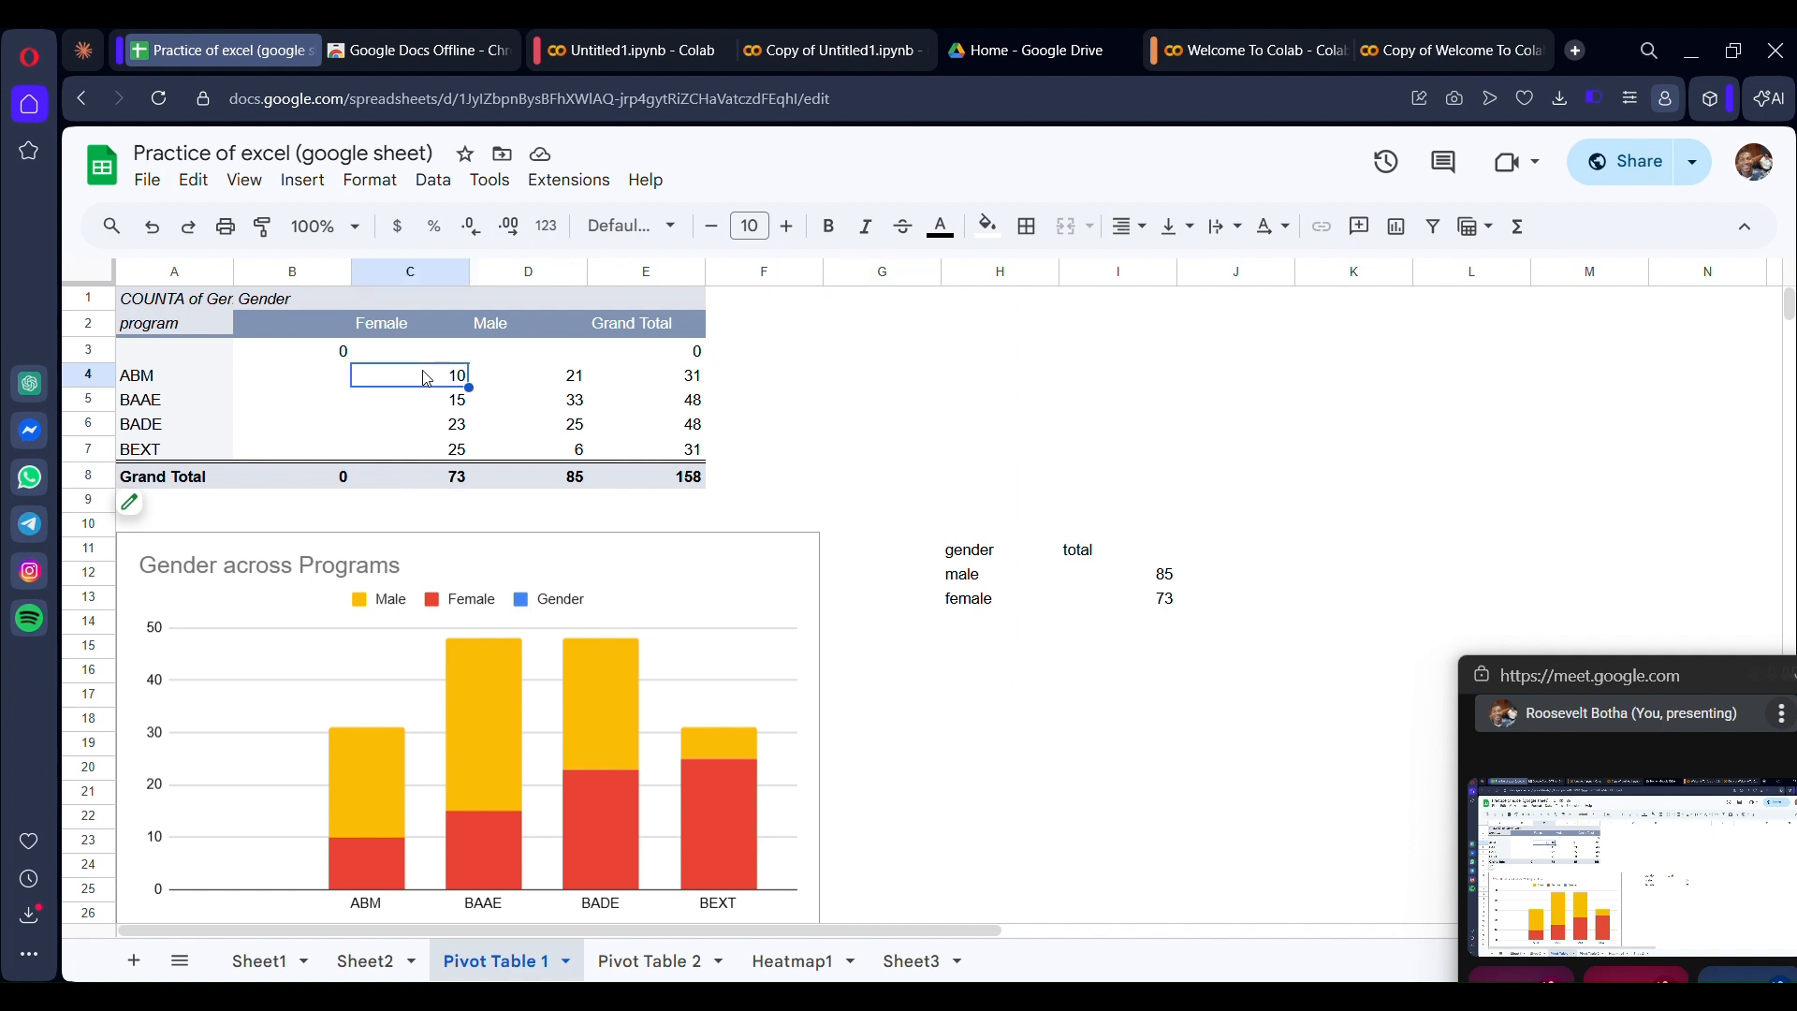
left_click(313, 187)
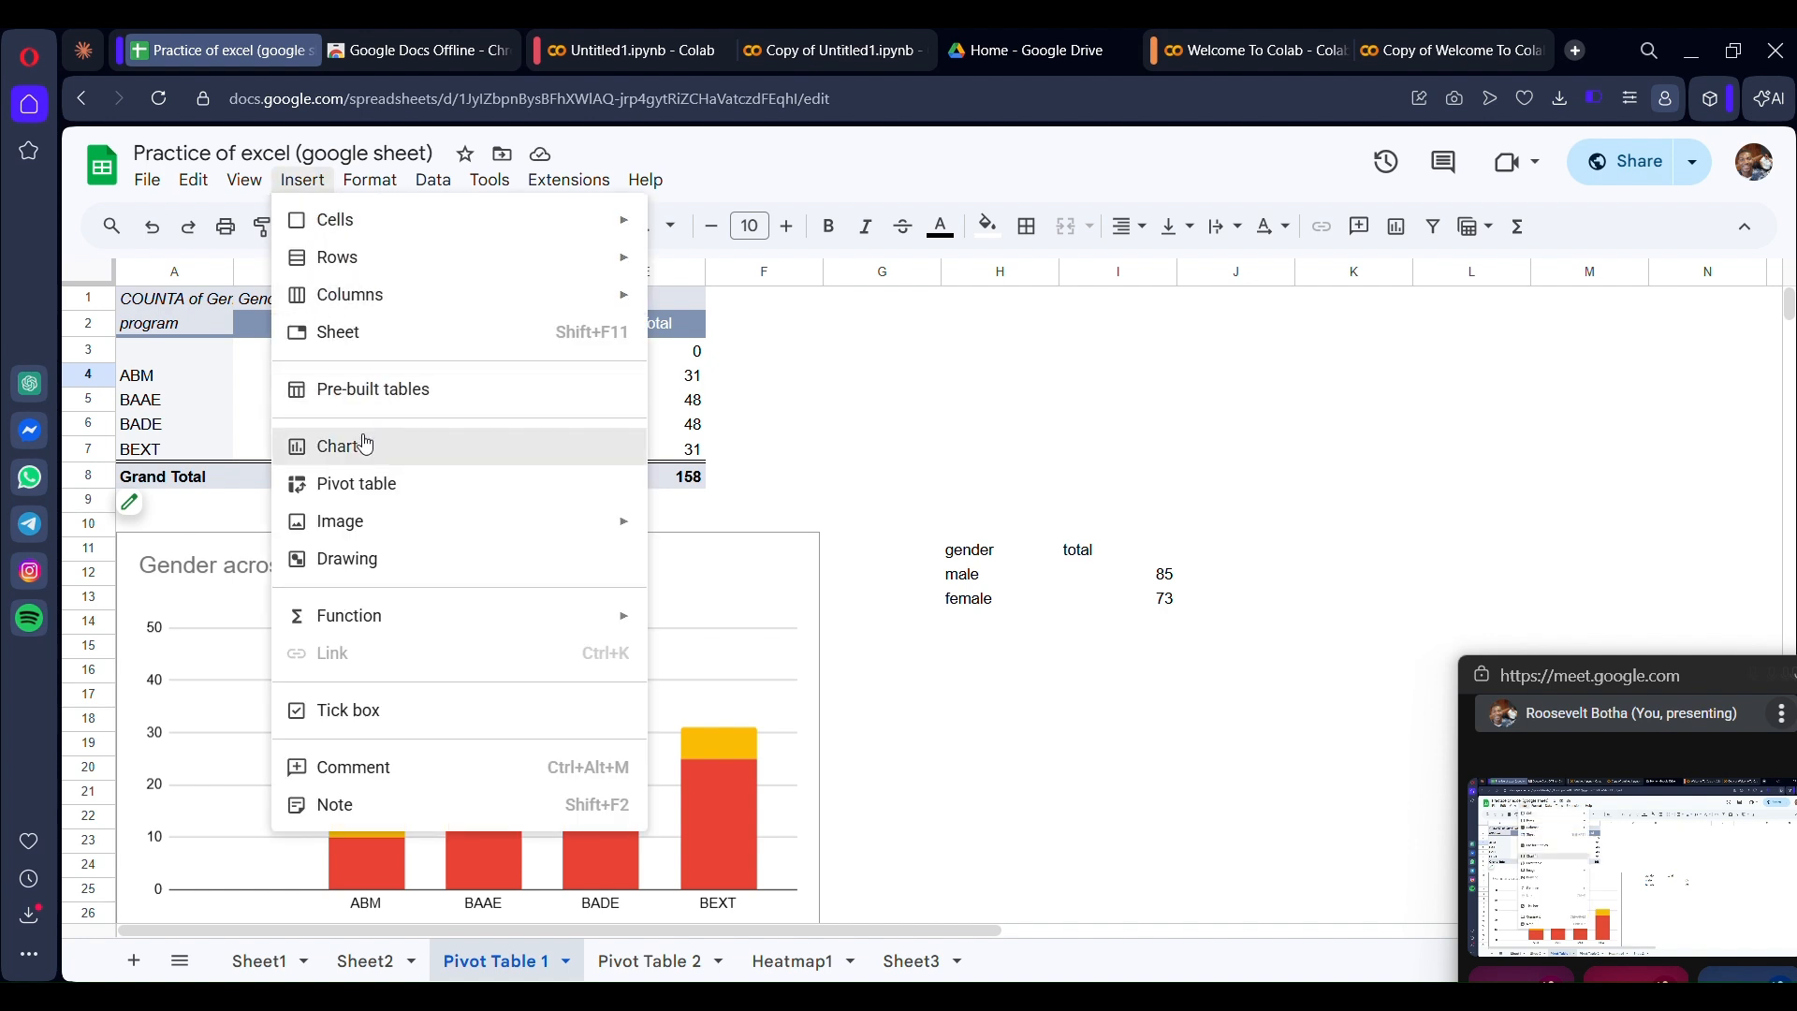
left_click(696, 505)
scroll(789, 580, "down", 3)
left_click(790, 581)
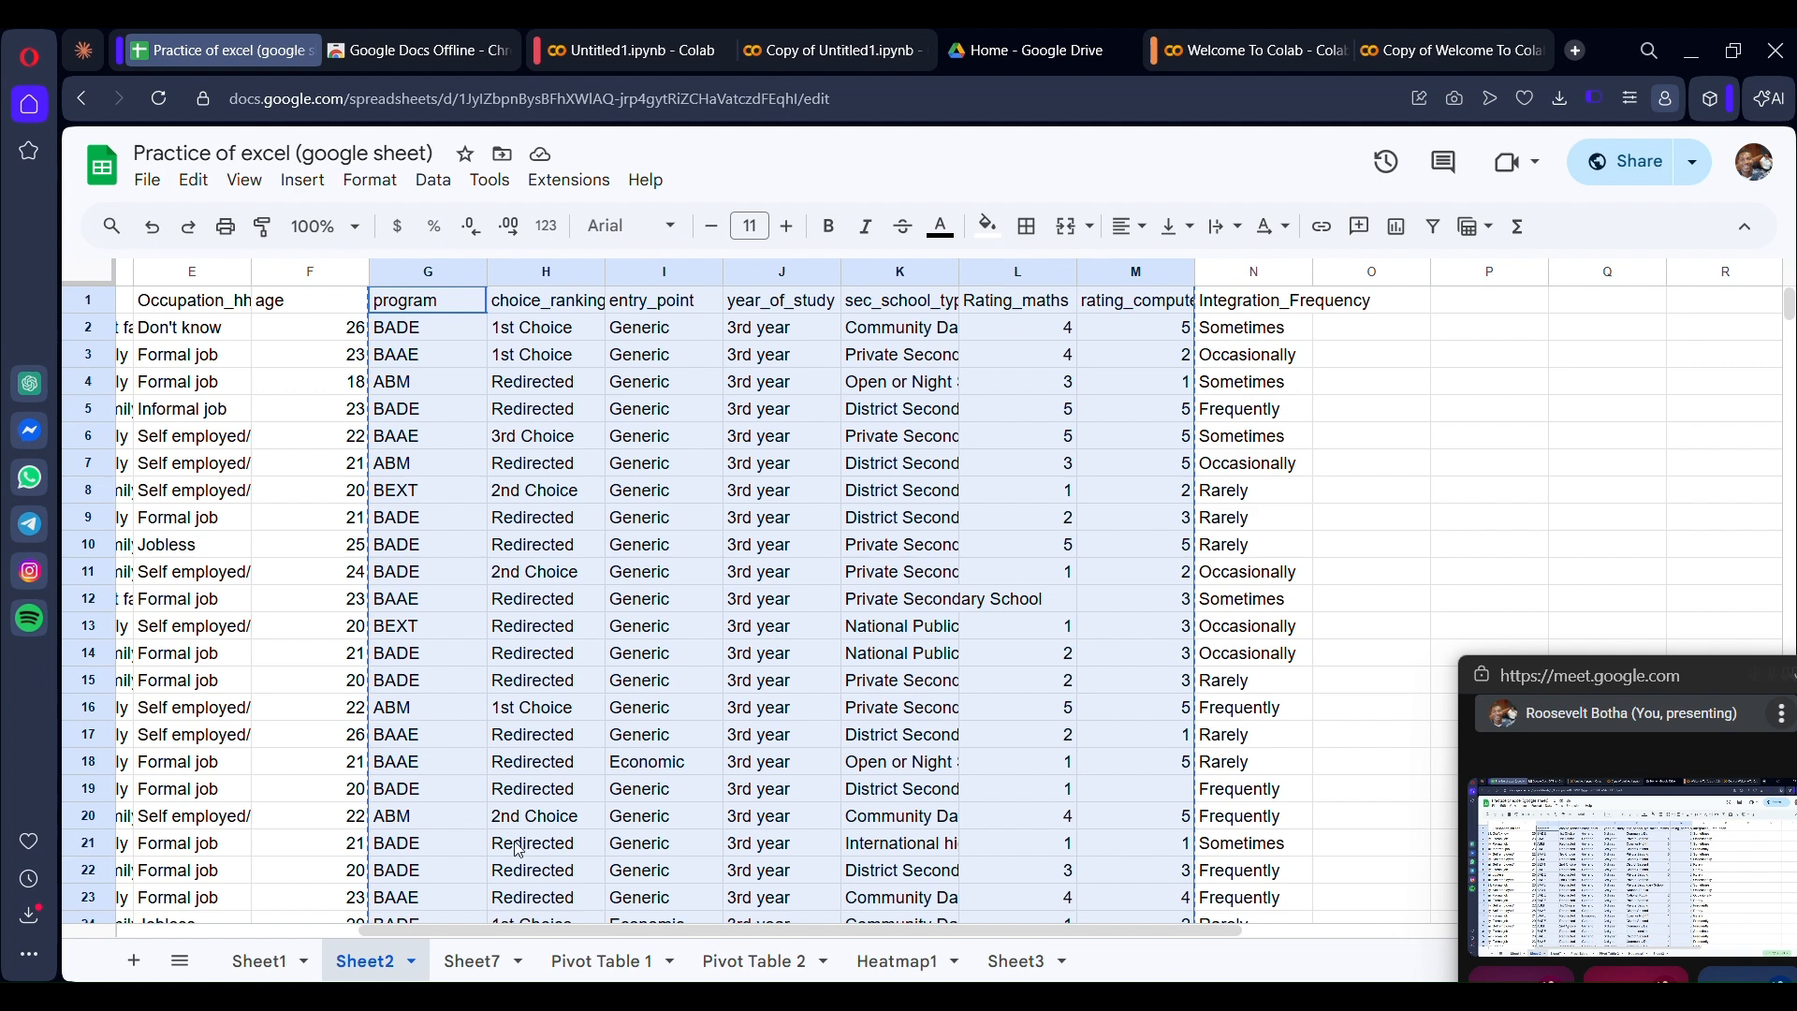
Paste the copied program to rating_computer columns into Sheet7 and create a pivot table on a new sheet from Sheet7!A1:G160
left_click(485, 966)
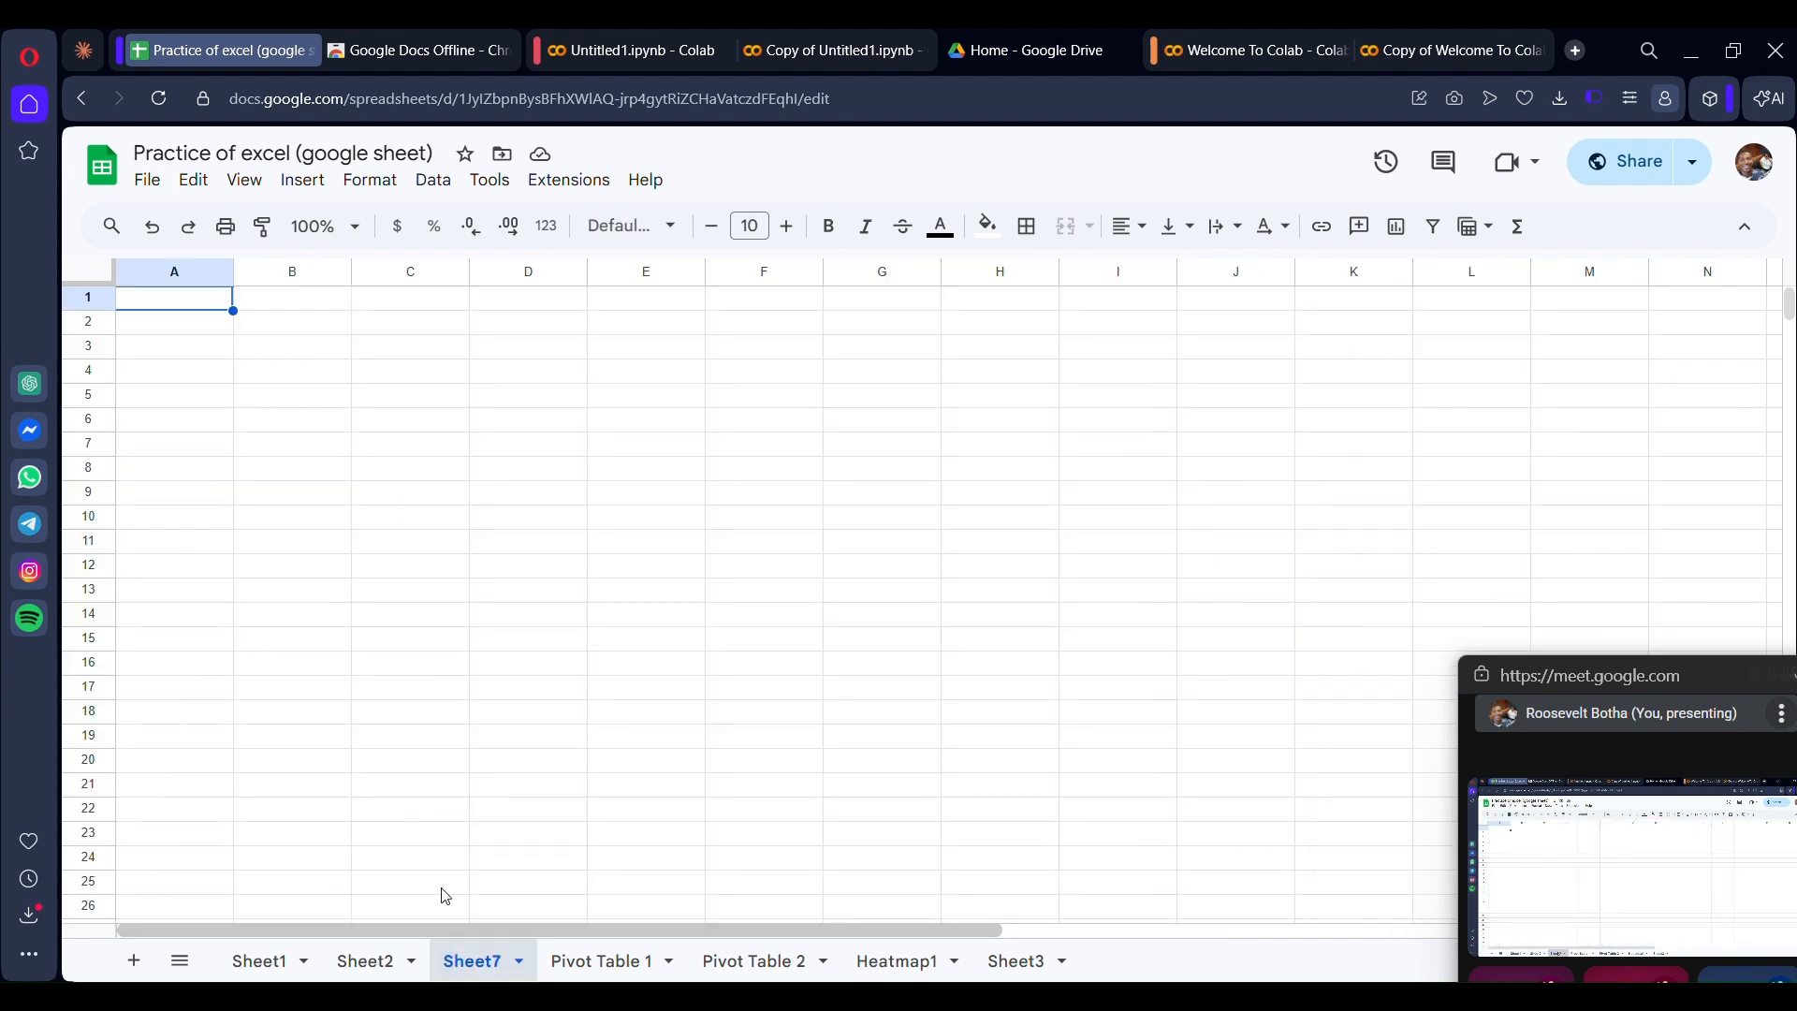
key("ctrl+v")
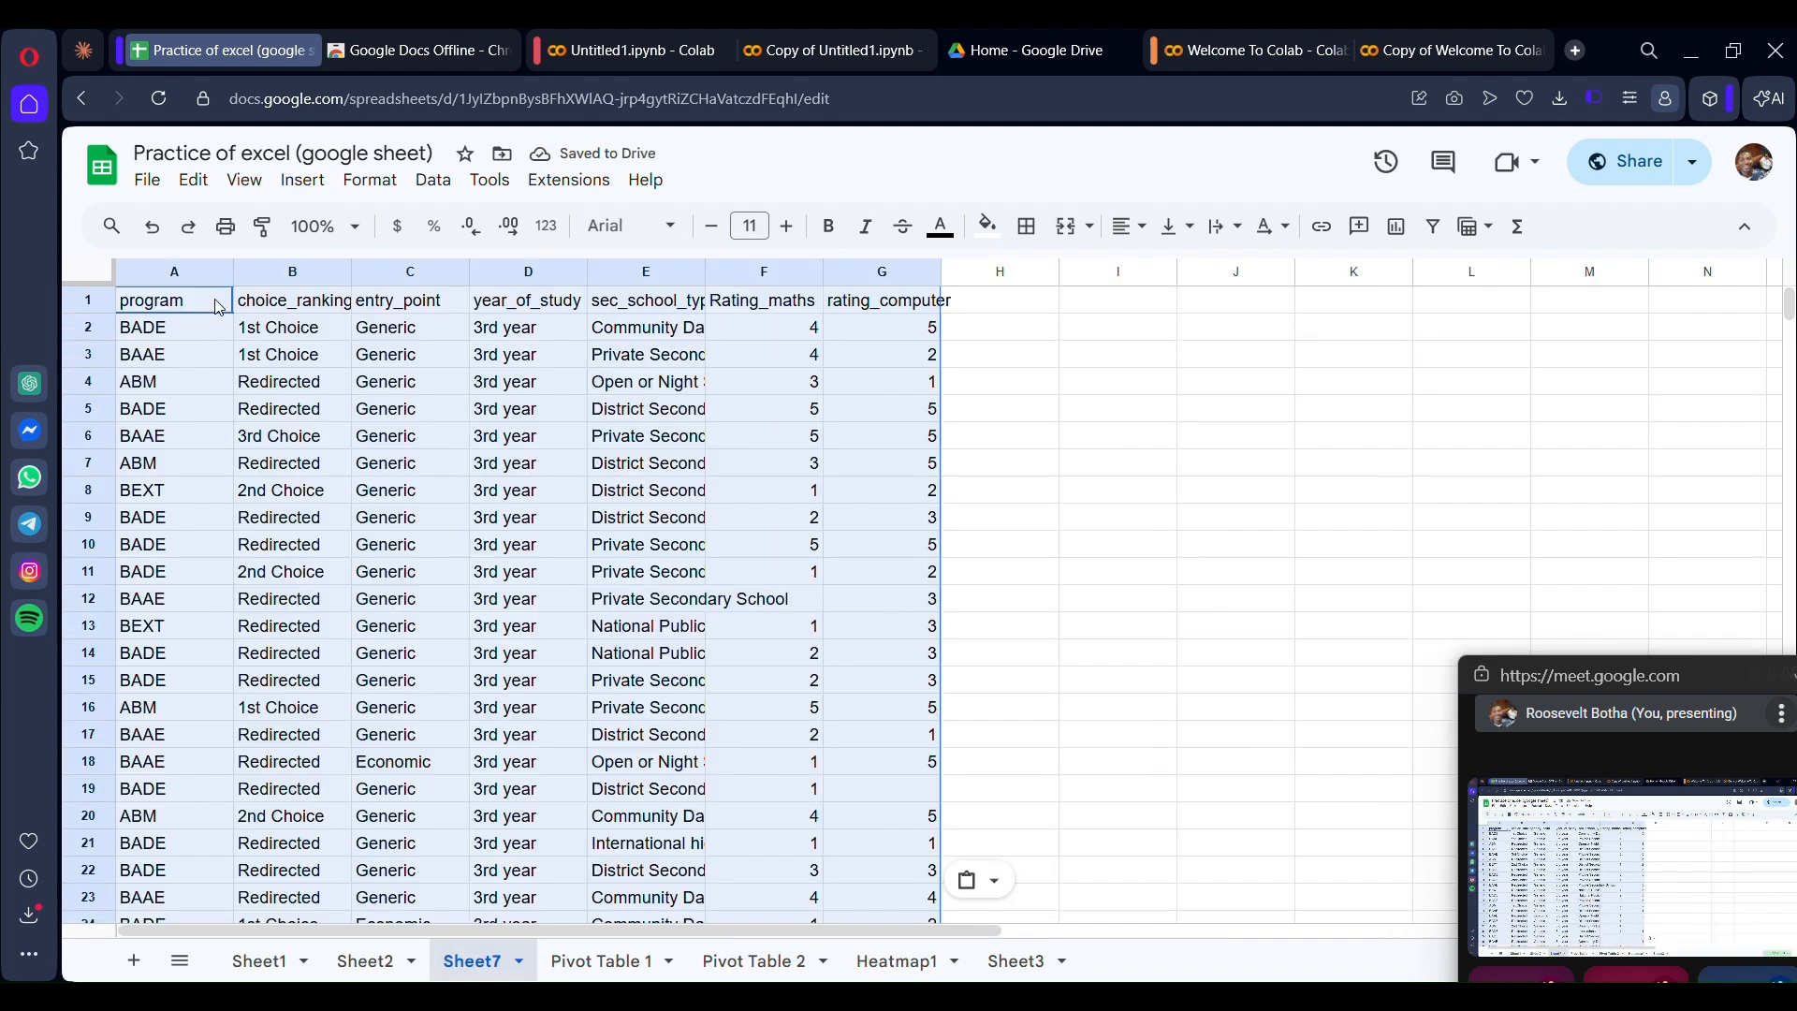
left_click(303, 180)
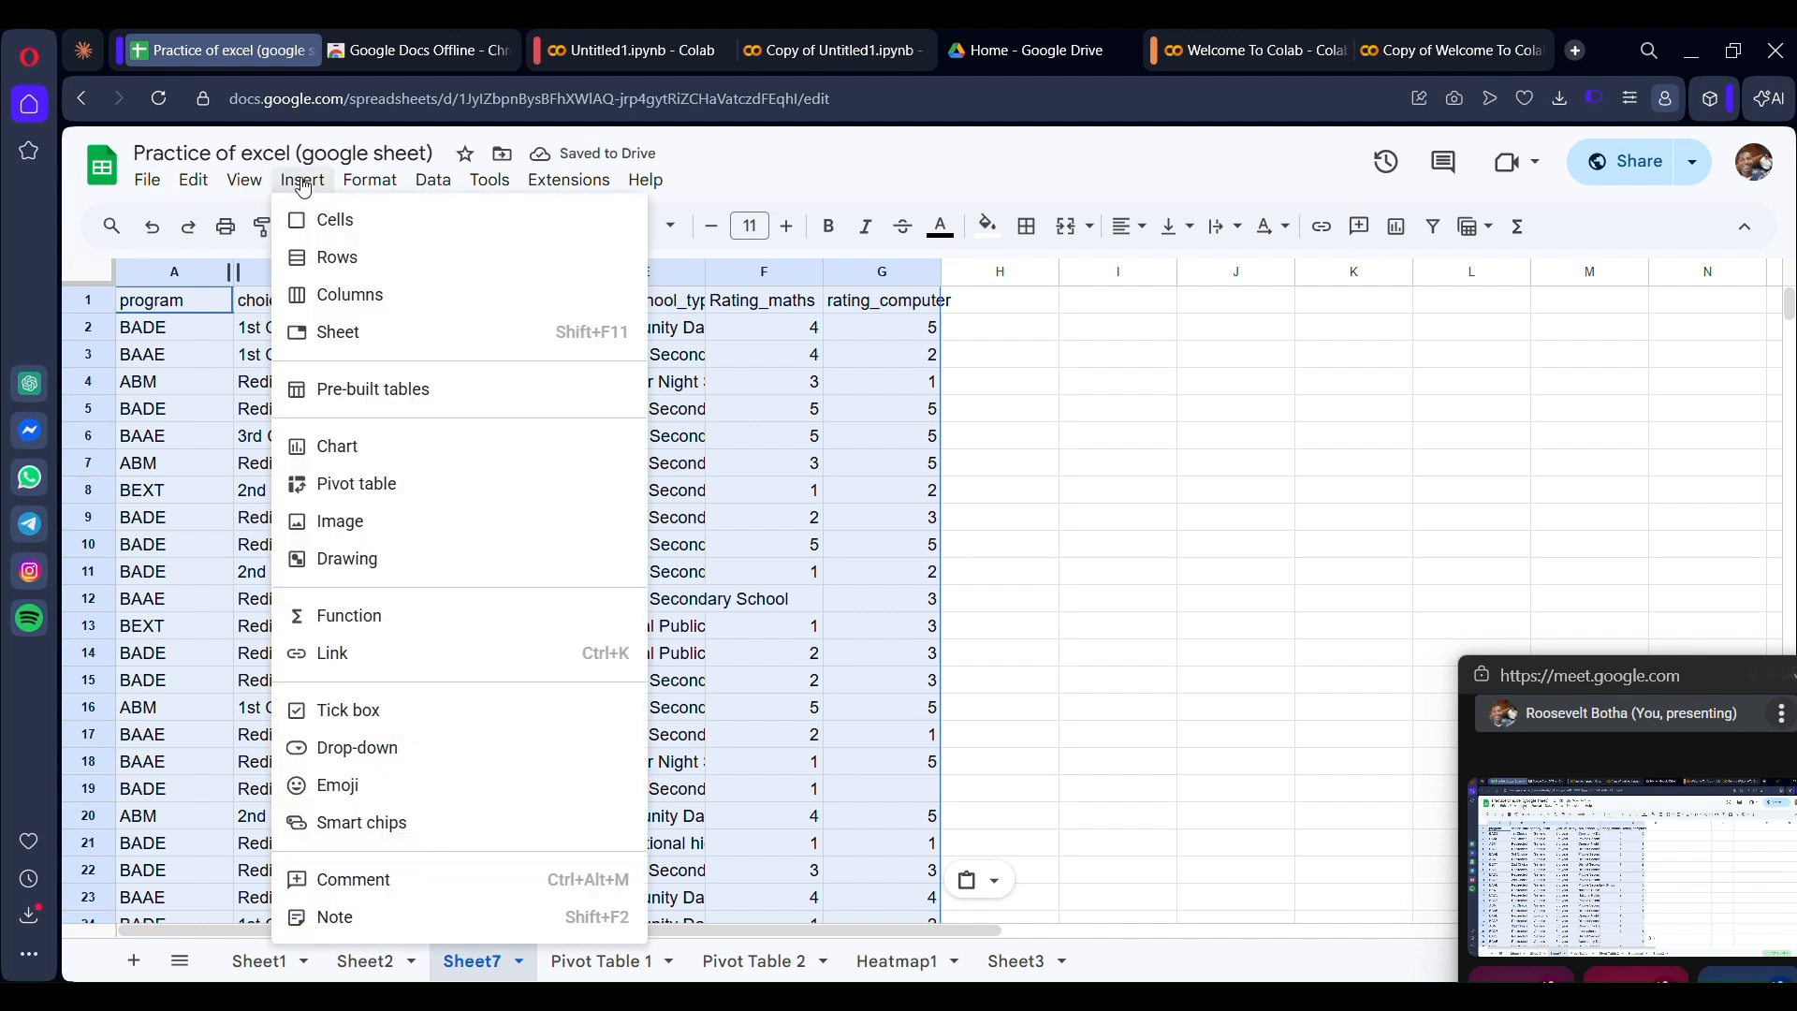
left_click(372, 494)
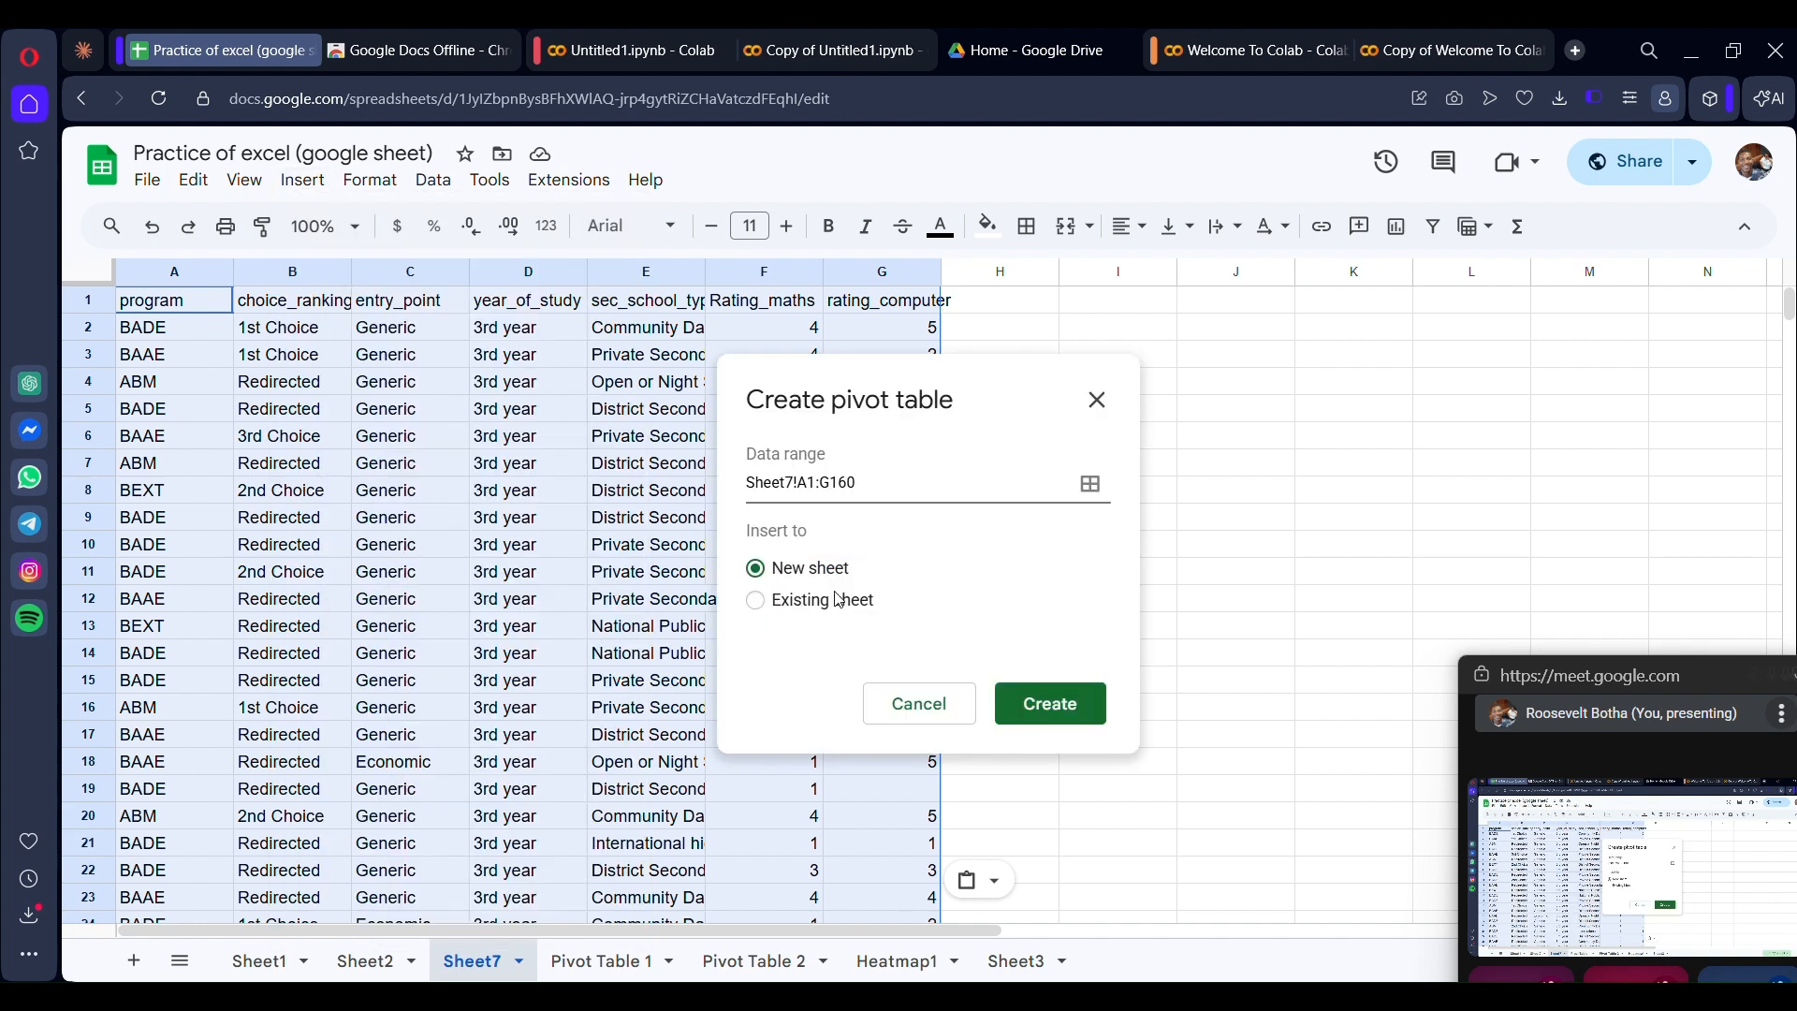
left_click(1056, 698)
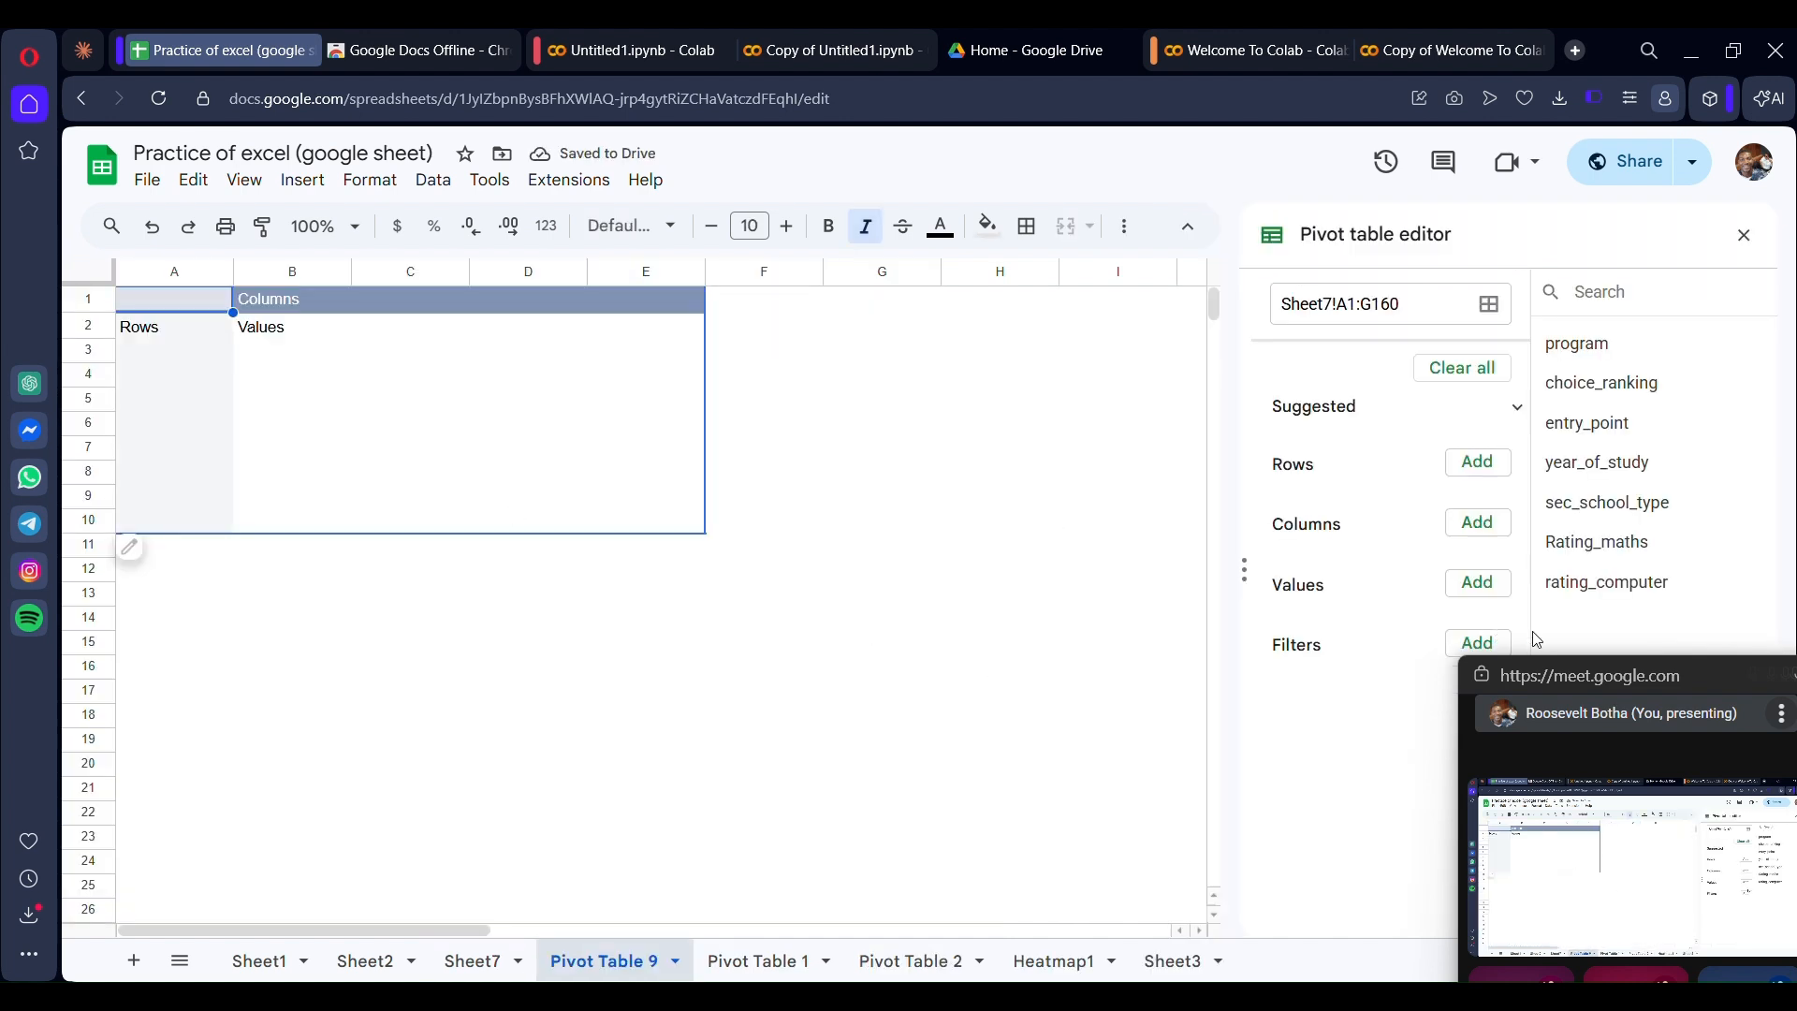
Add program as the pivot table's rows, with Rating_maths and rating_computer as values
left_click_drag(1659, 675, 1662, 758)
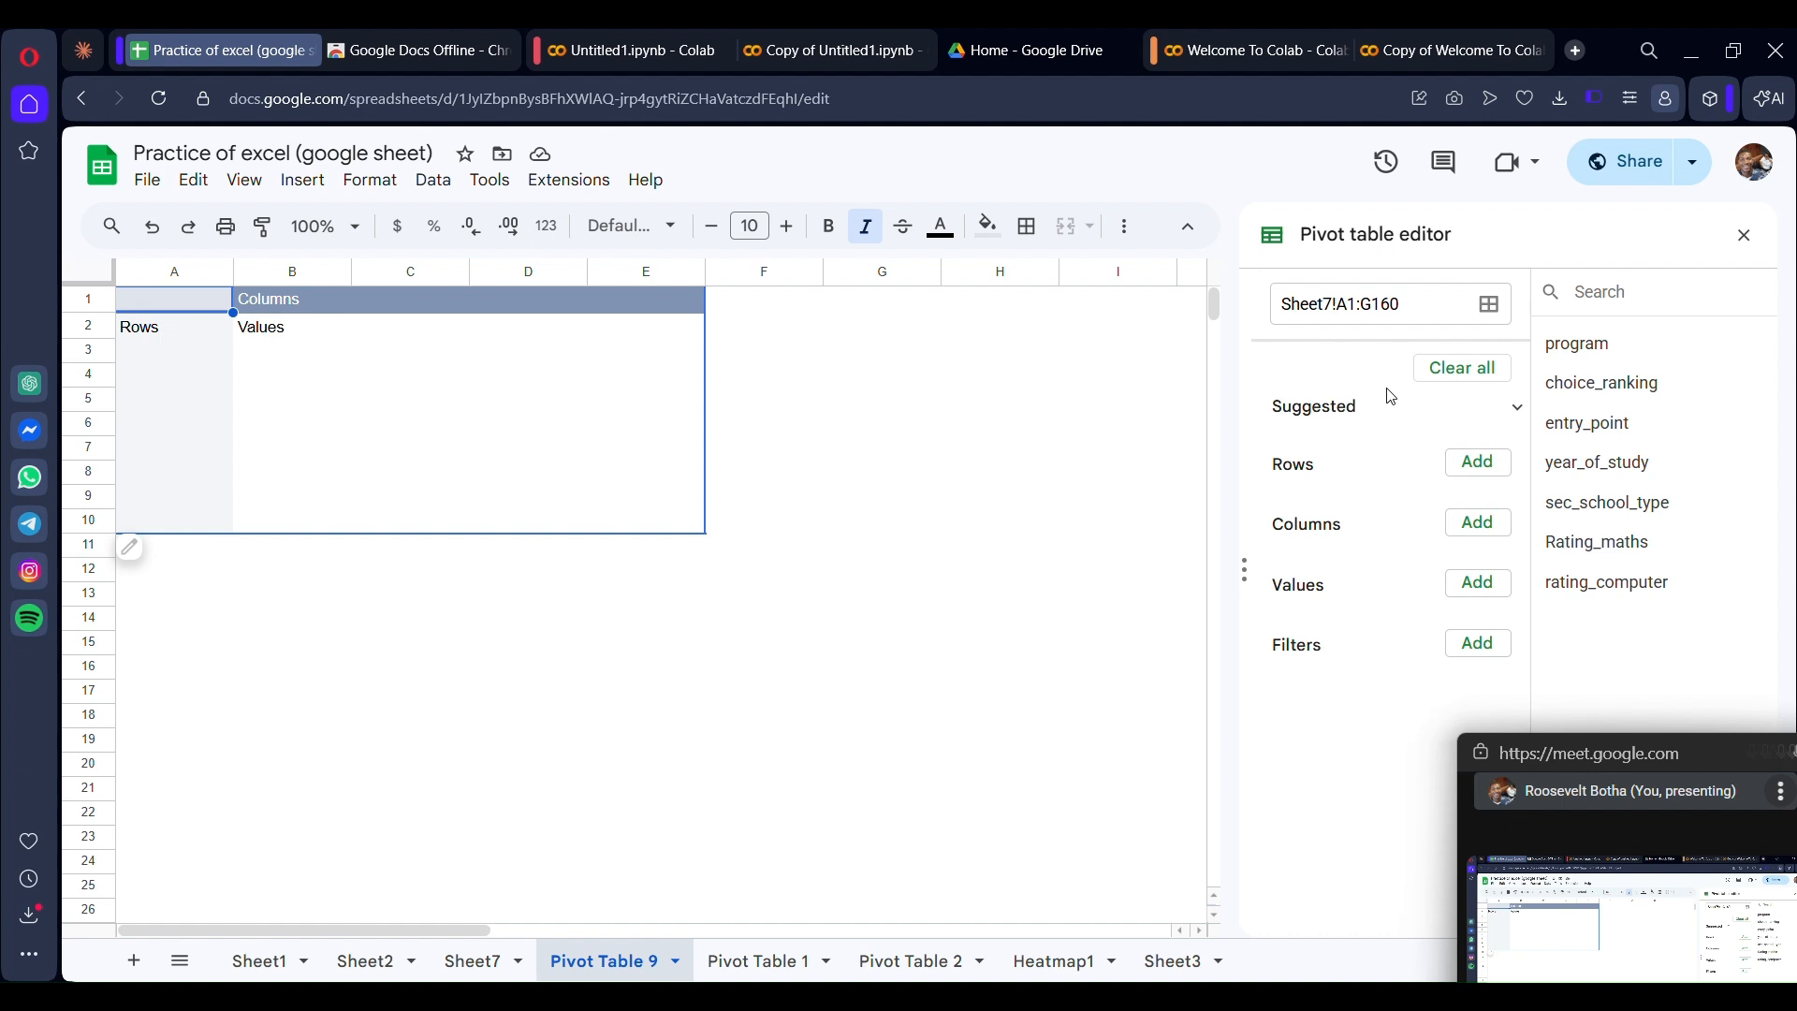
left_click(1476, 462)
left_click(1500, 552)
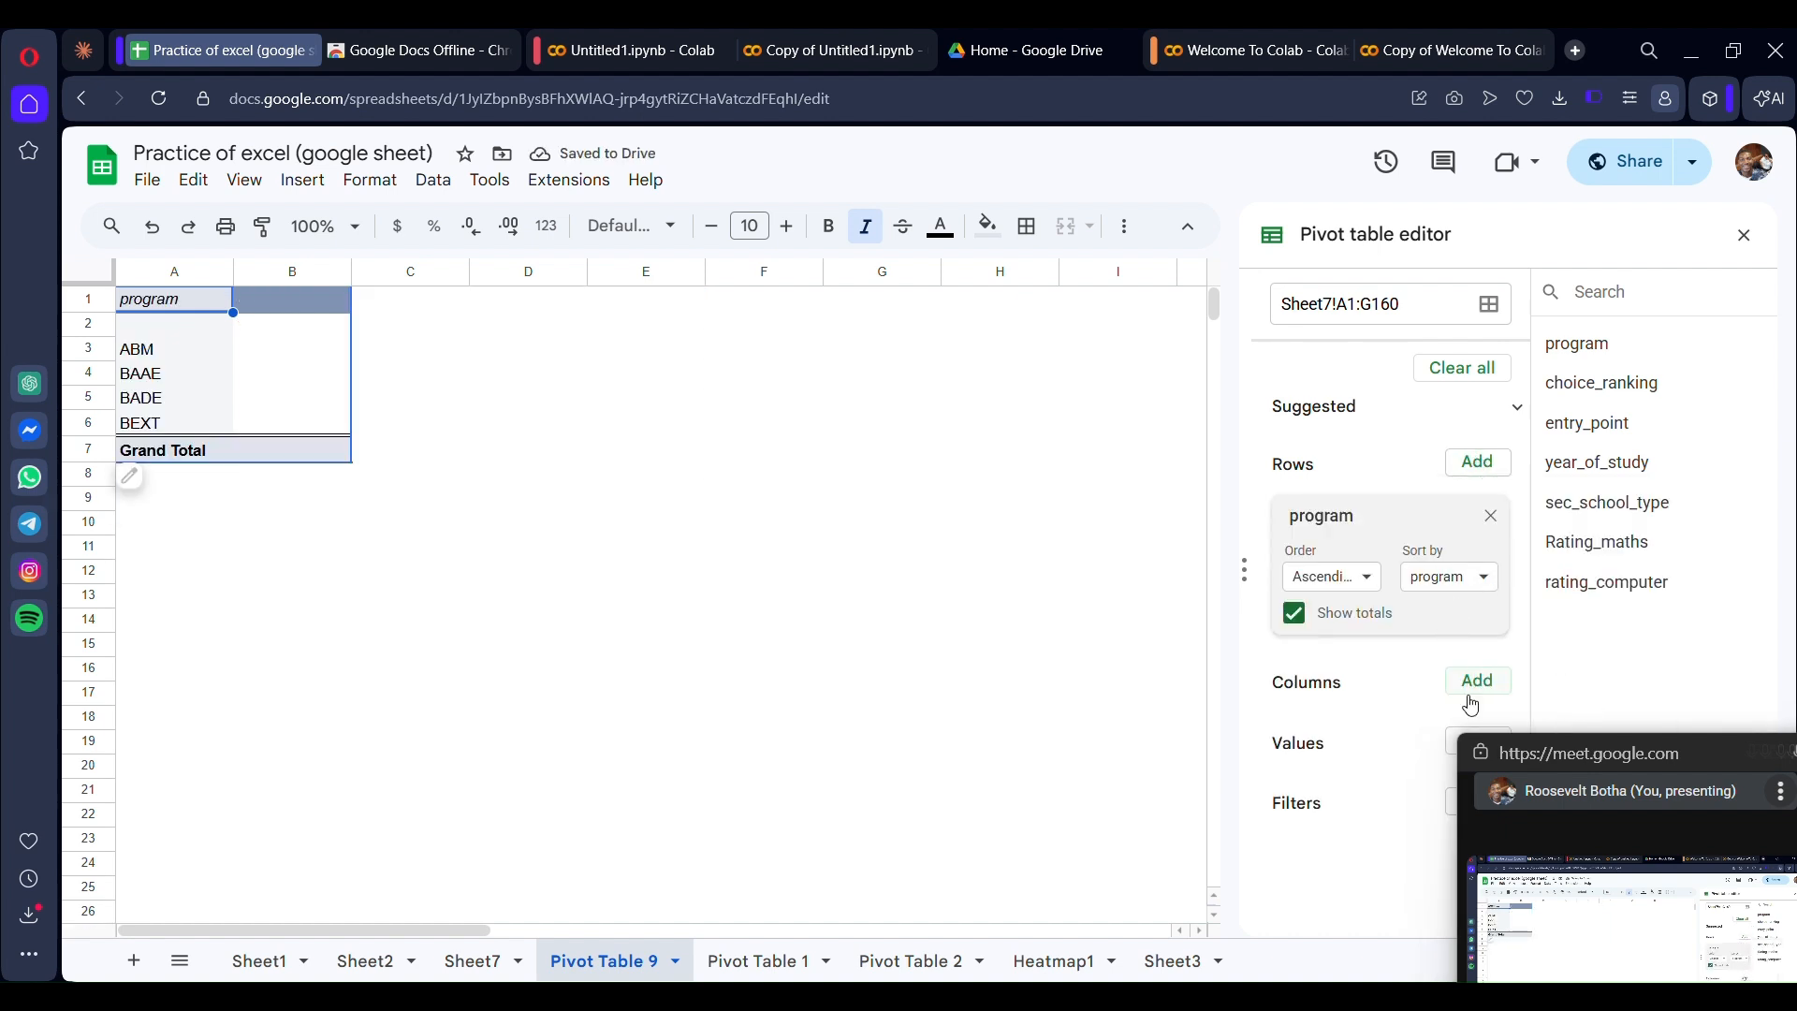
left_click(1479, 755)
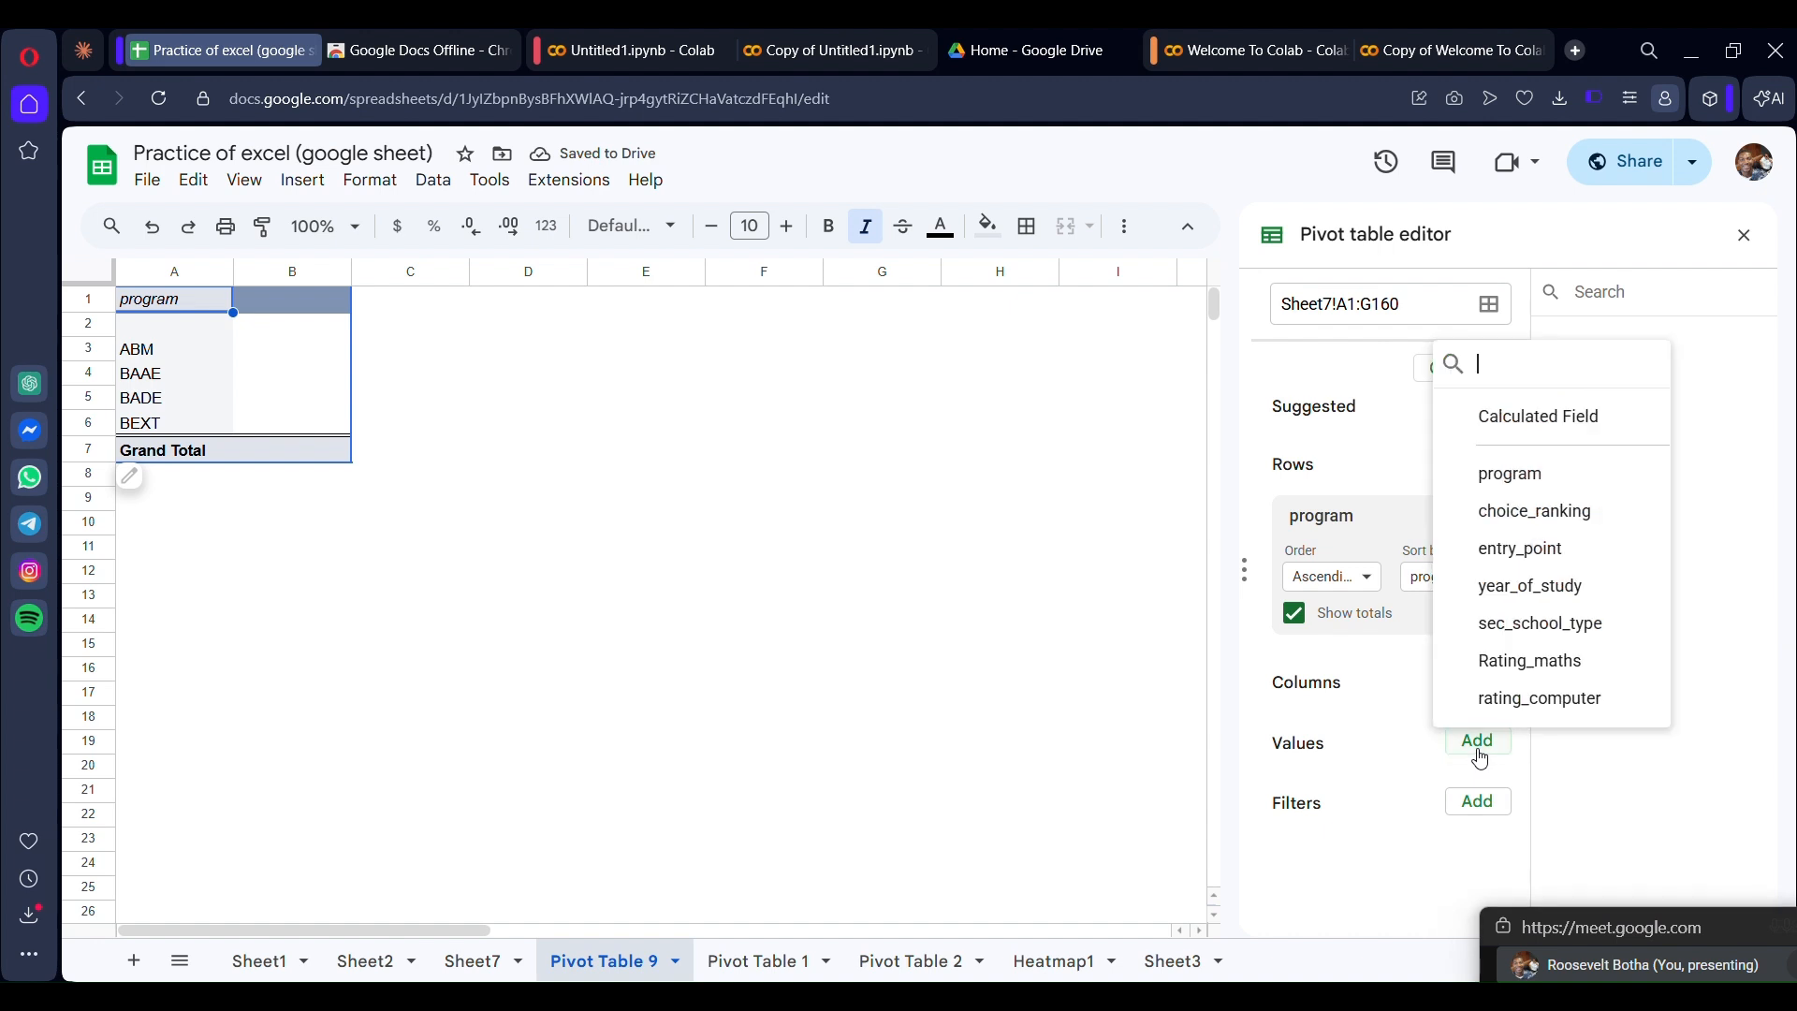
left_click(1465, 661)
scroll(1449, 782, "down", 1)
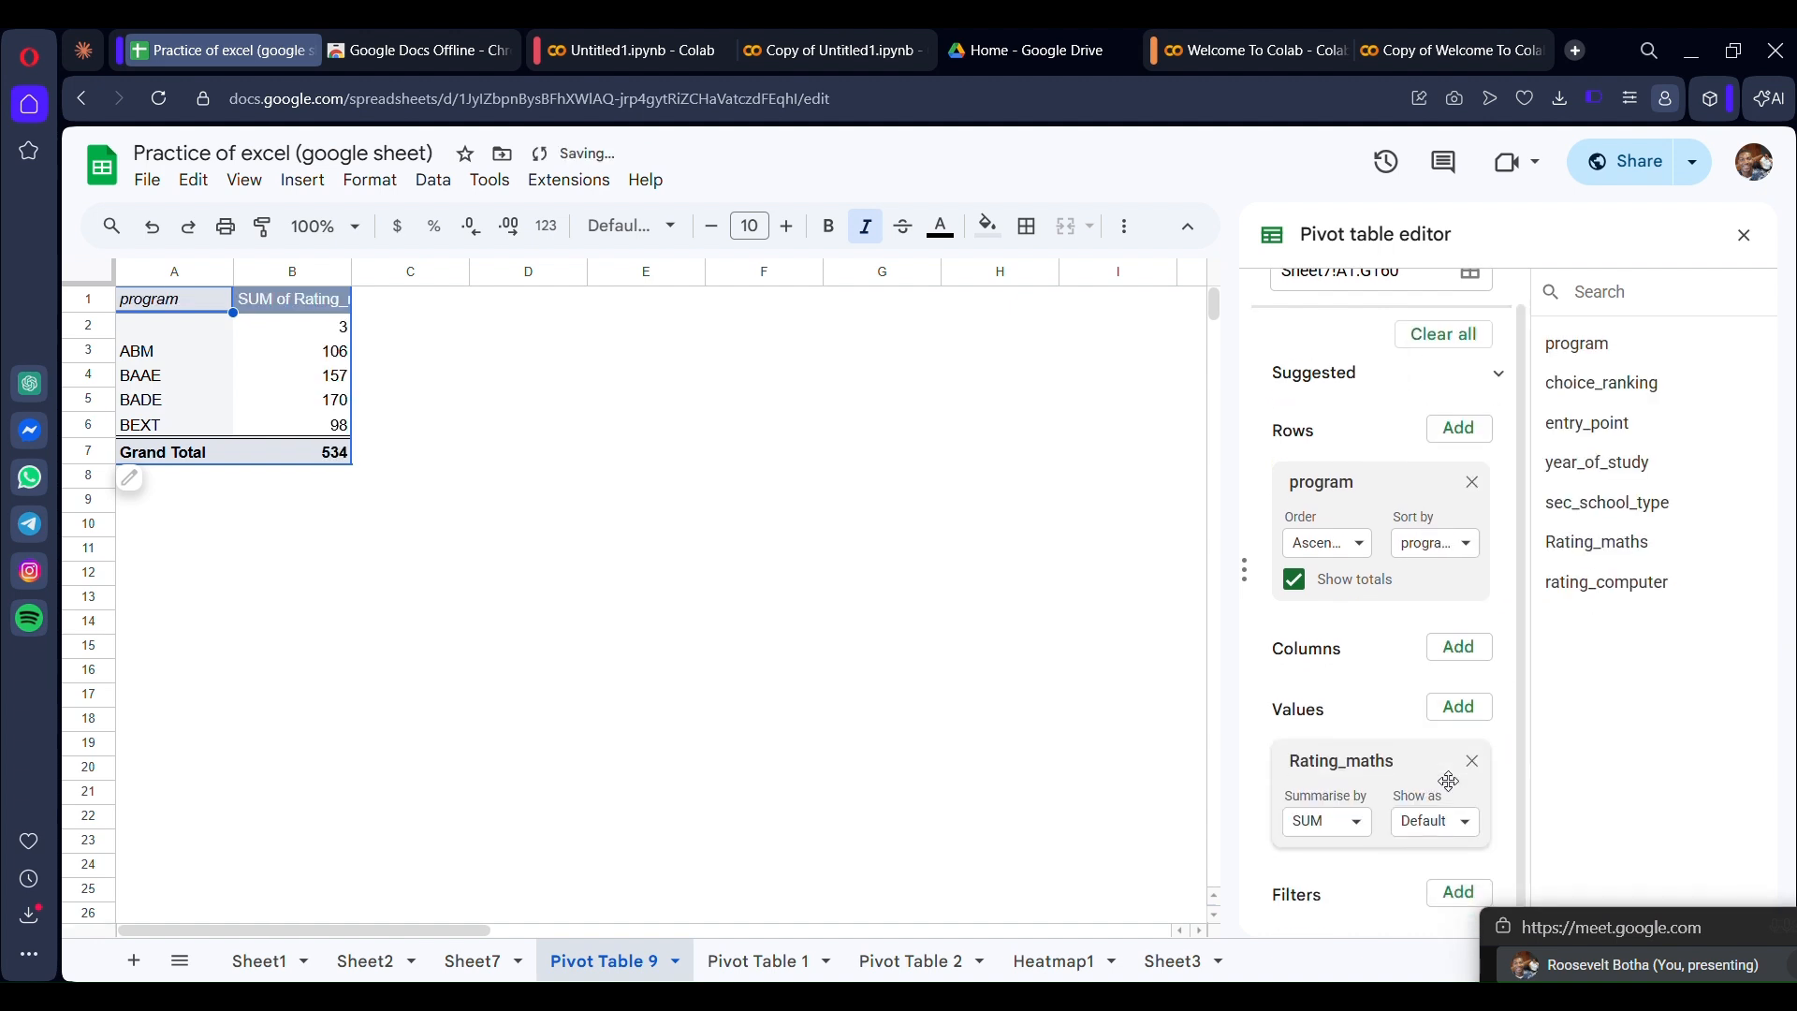
left_click(1469, 691)
left_click(1503, 646)
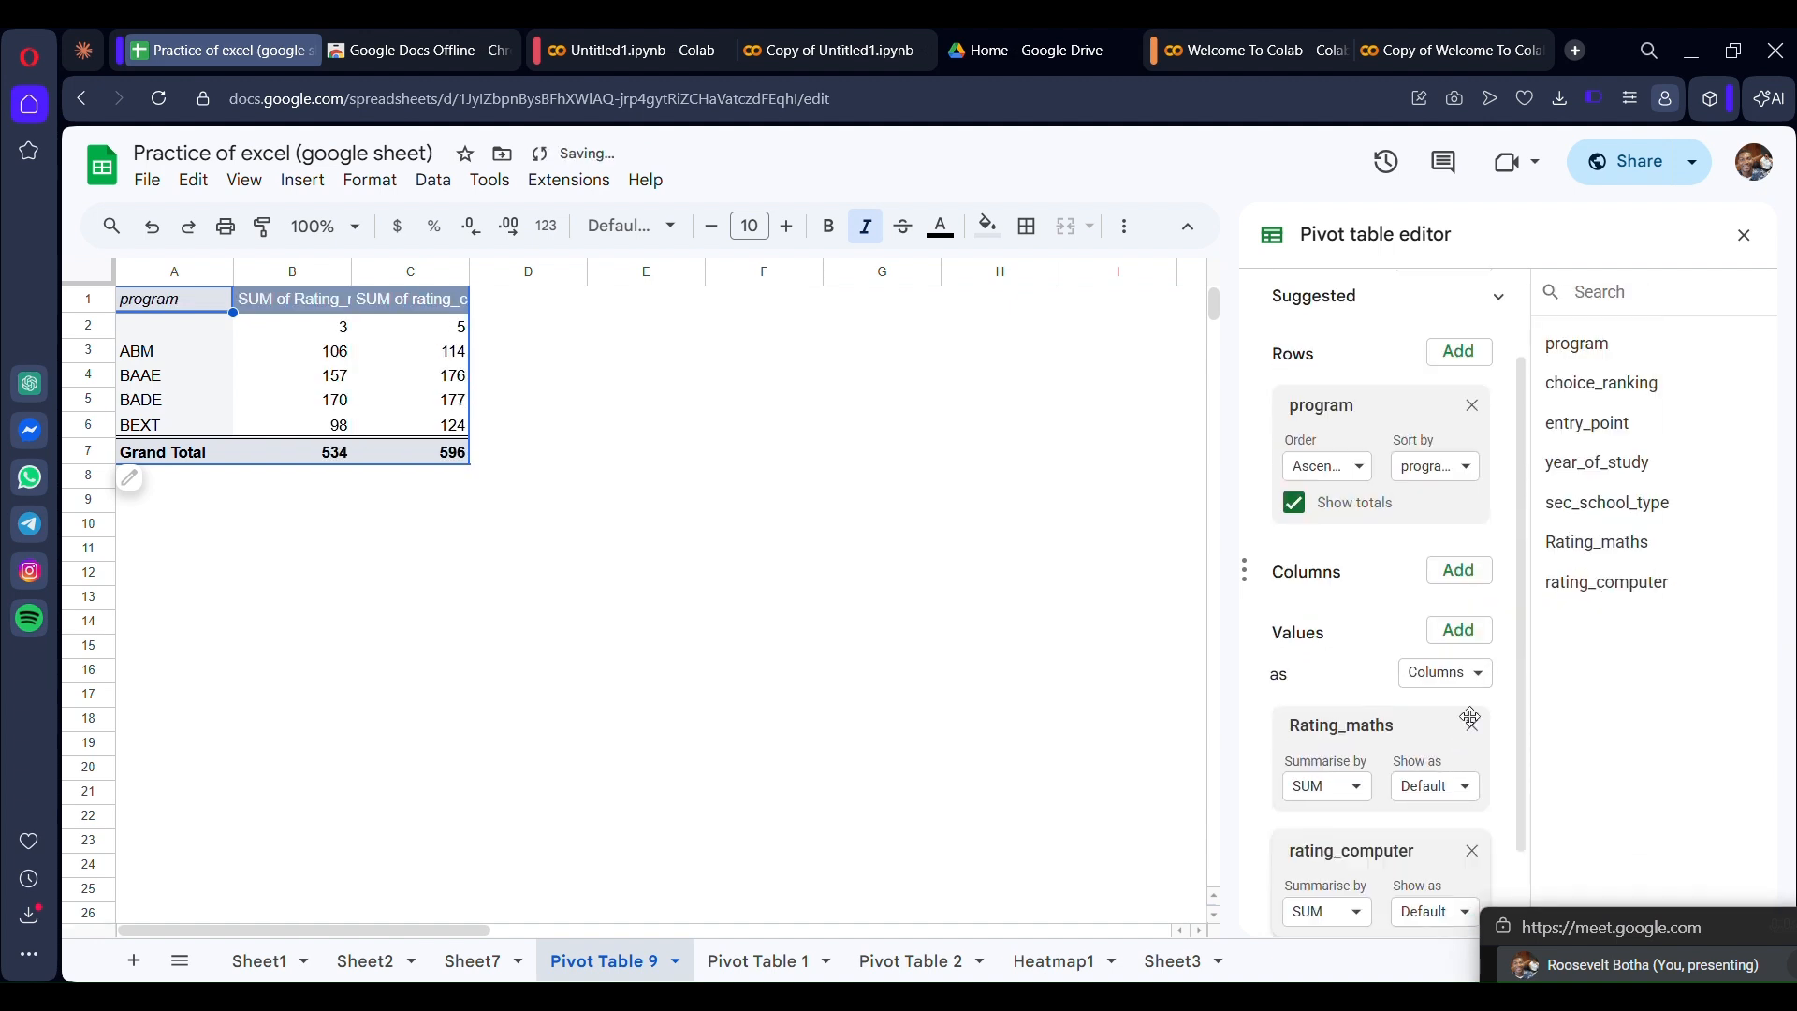
Summarise both the Rating_maths and rating_computer values by AVERAGE
left_click(1362, 786)
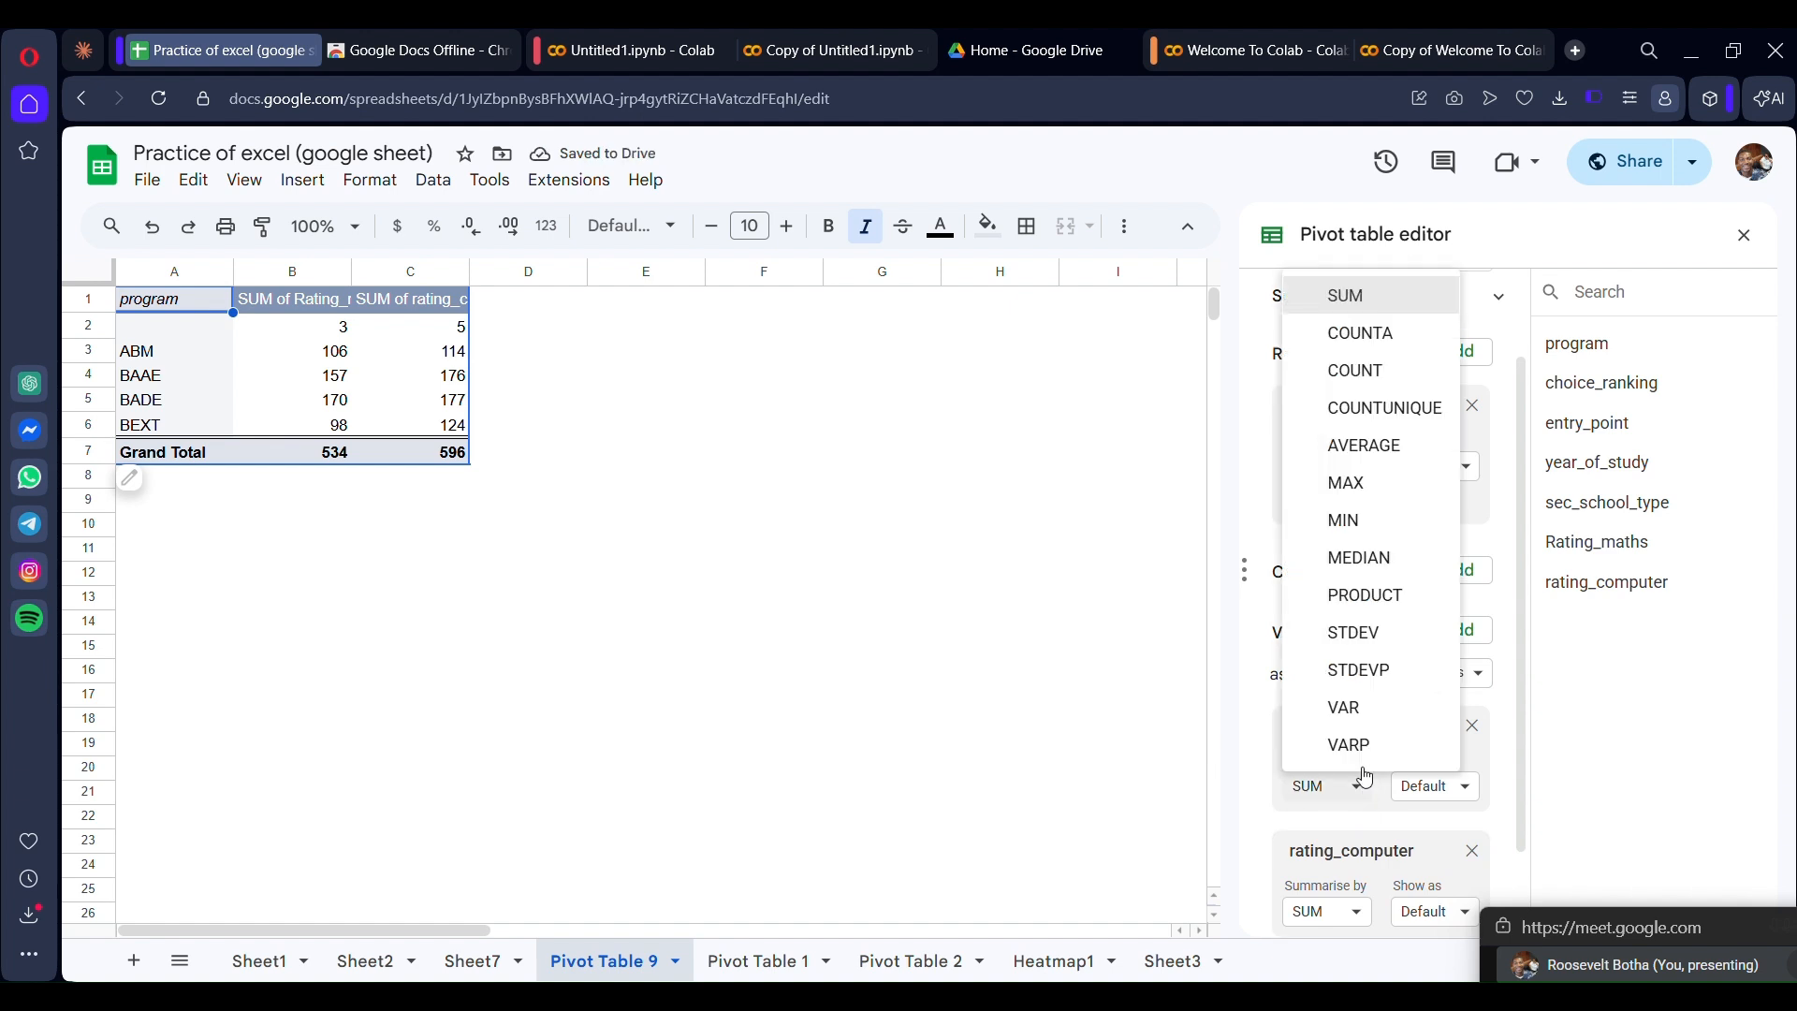
left_click(1363, 446)
scroll(1356, 690, "down", 1)
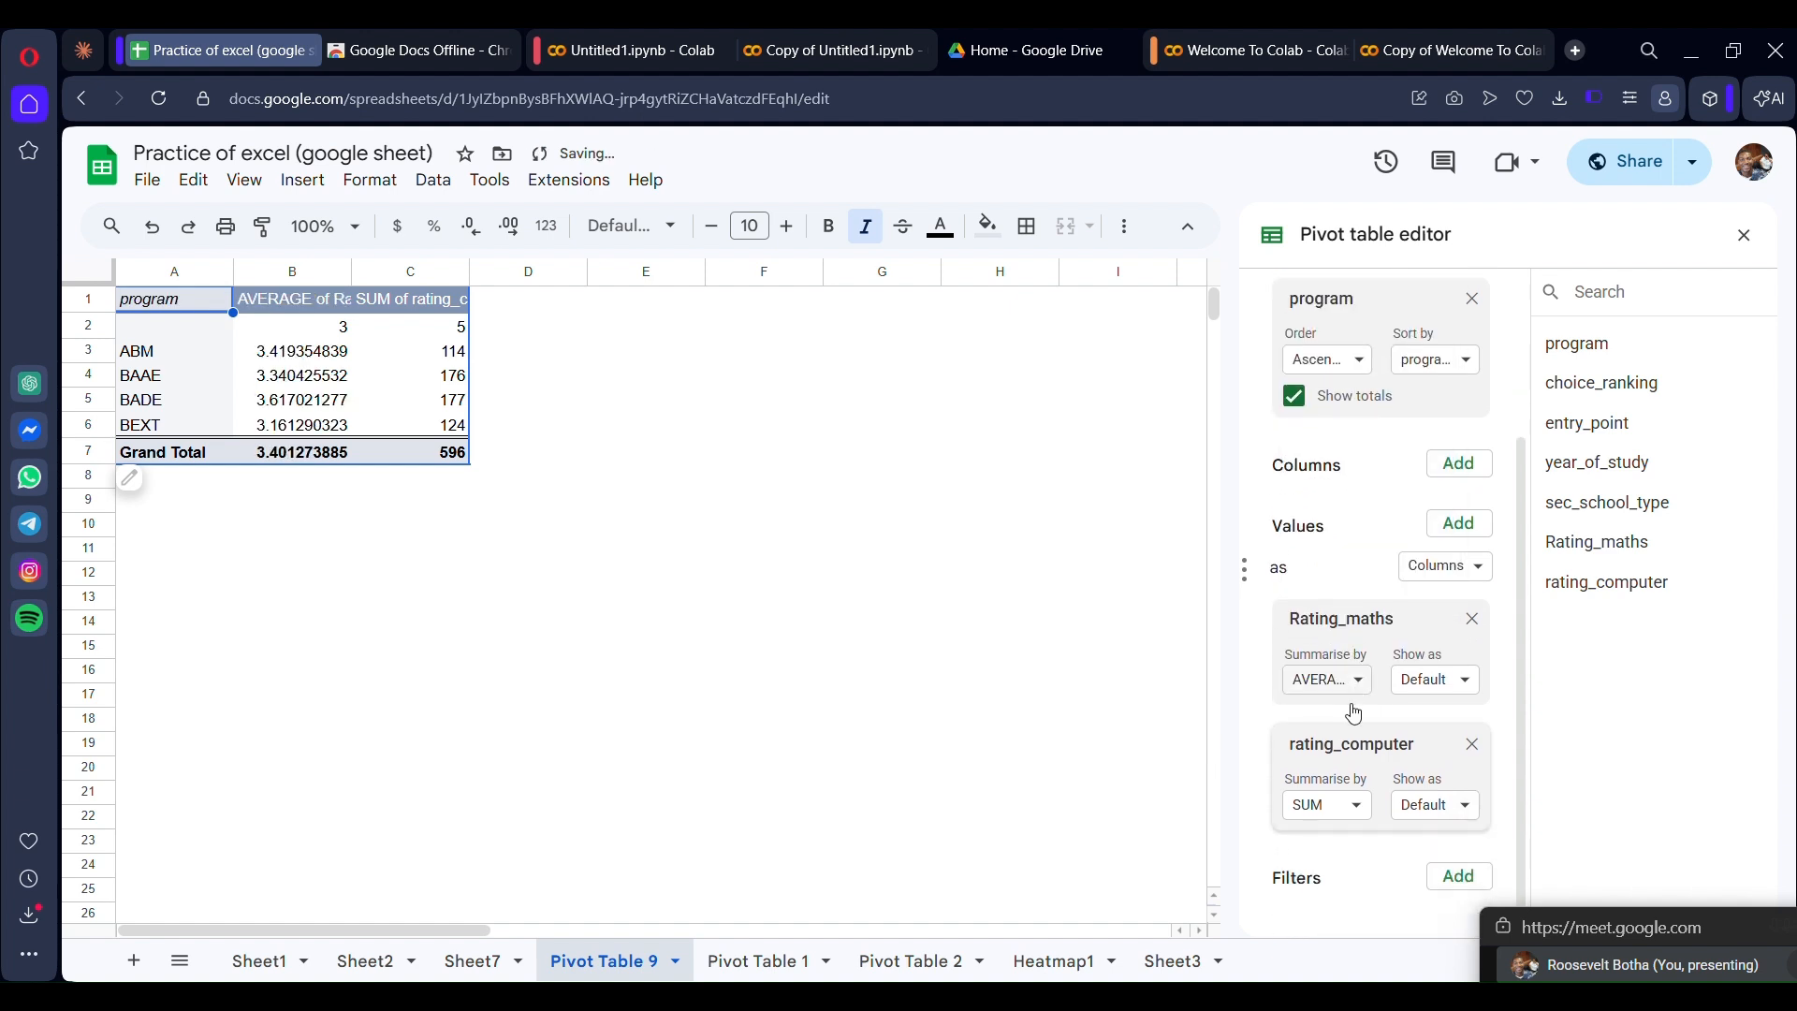
left_click(1348, 805)
left_click(1362, 465)
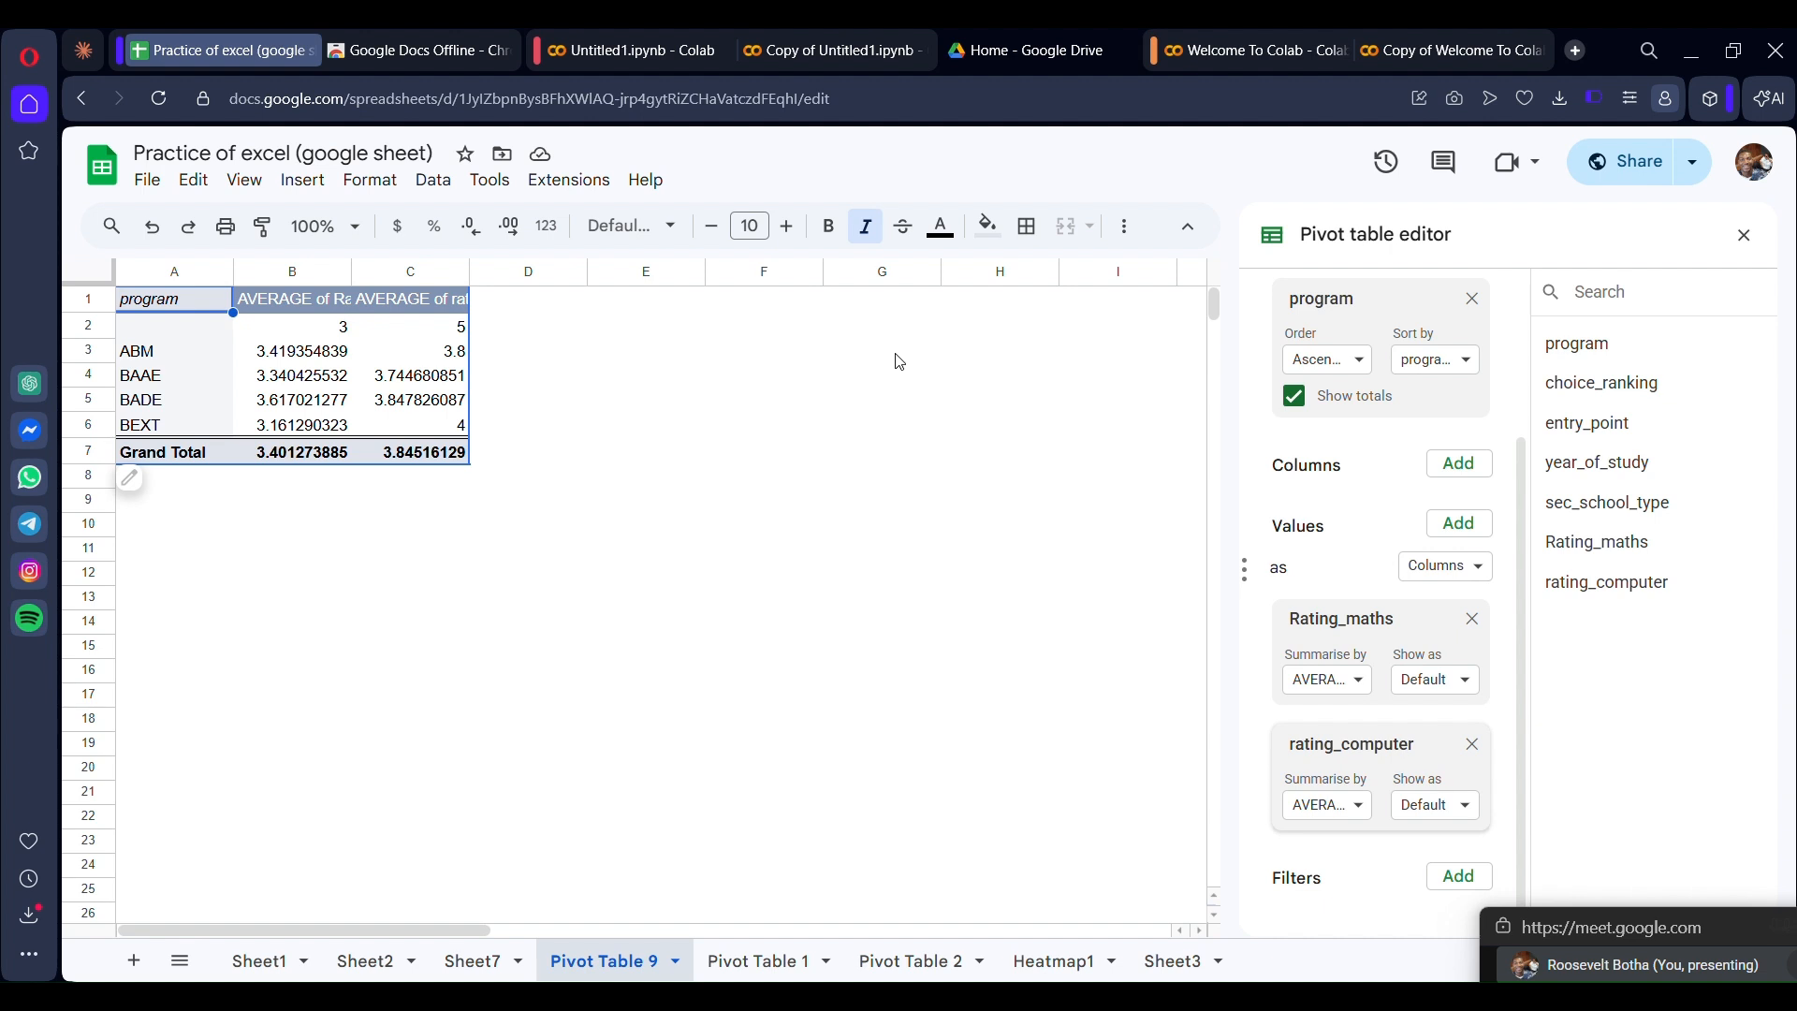
Insert a column chart of the average maths and computer ratings by program and move it down below the pivot table
left_click(281, 329)
left_click(302, 180)
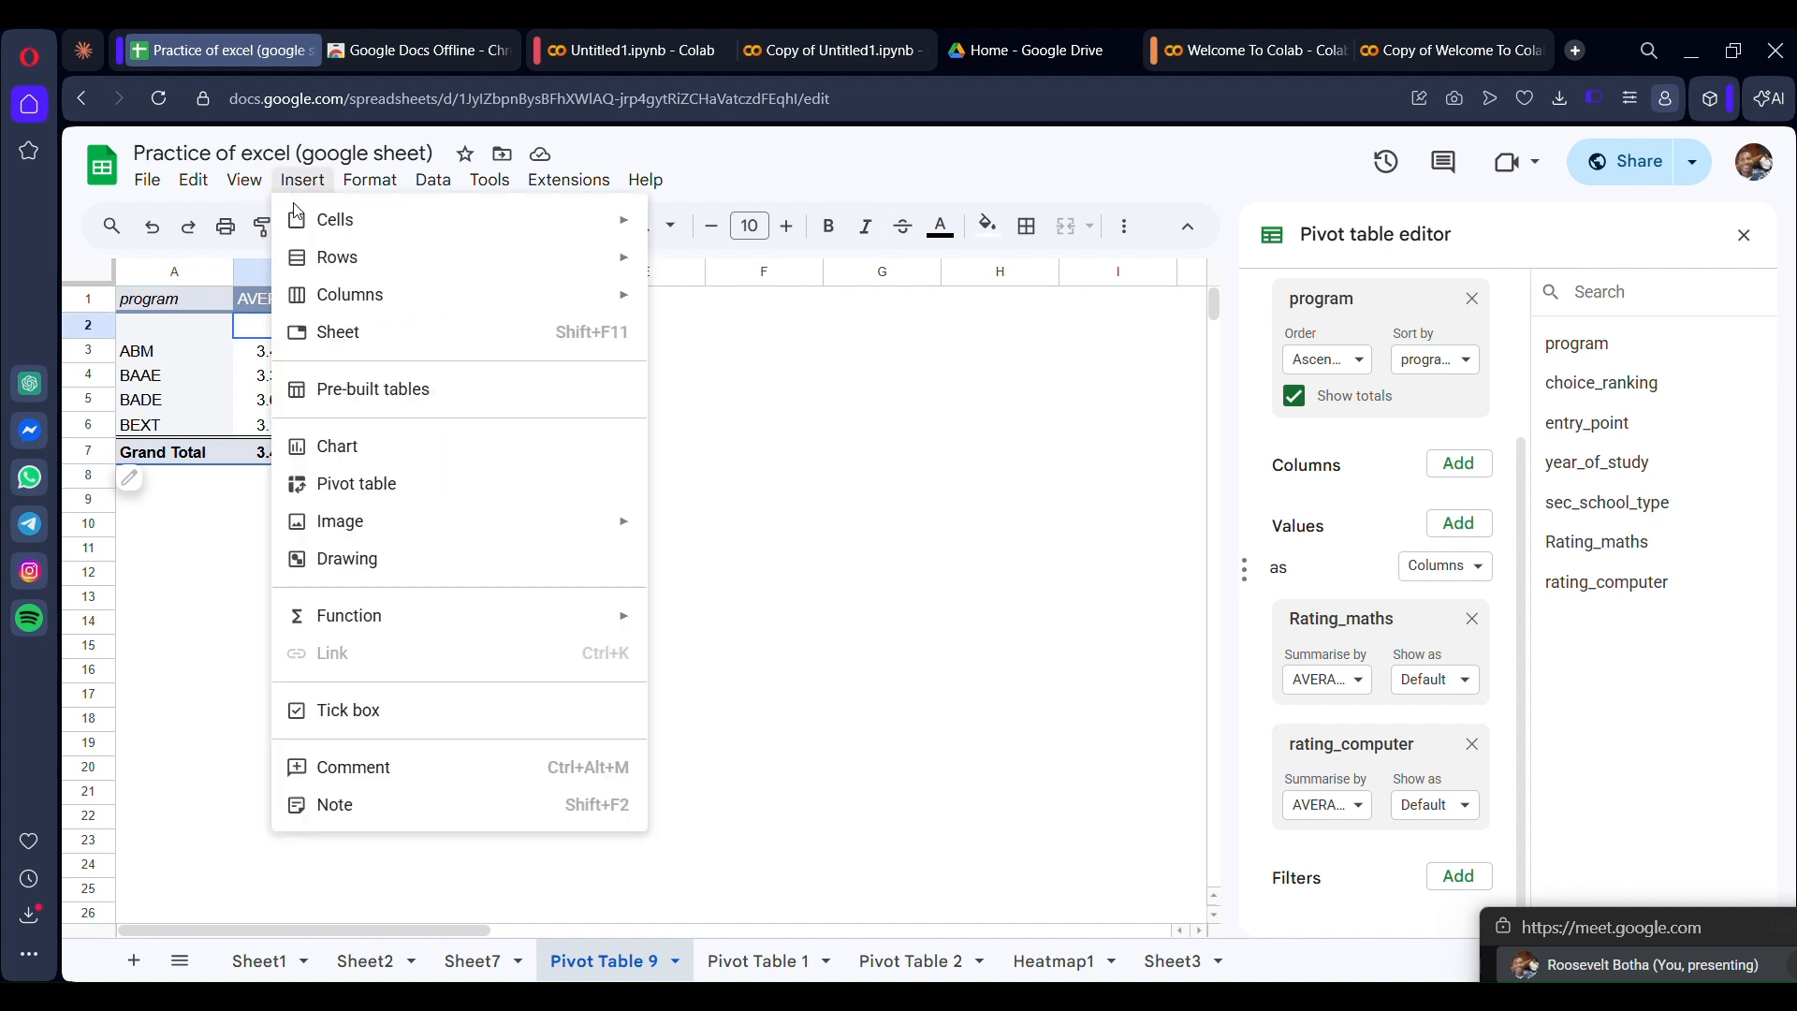
left_click(365, 448)
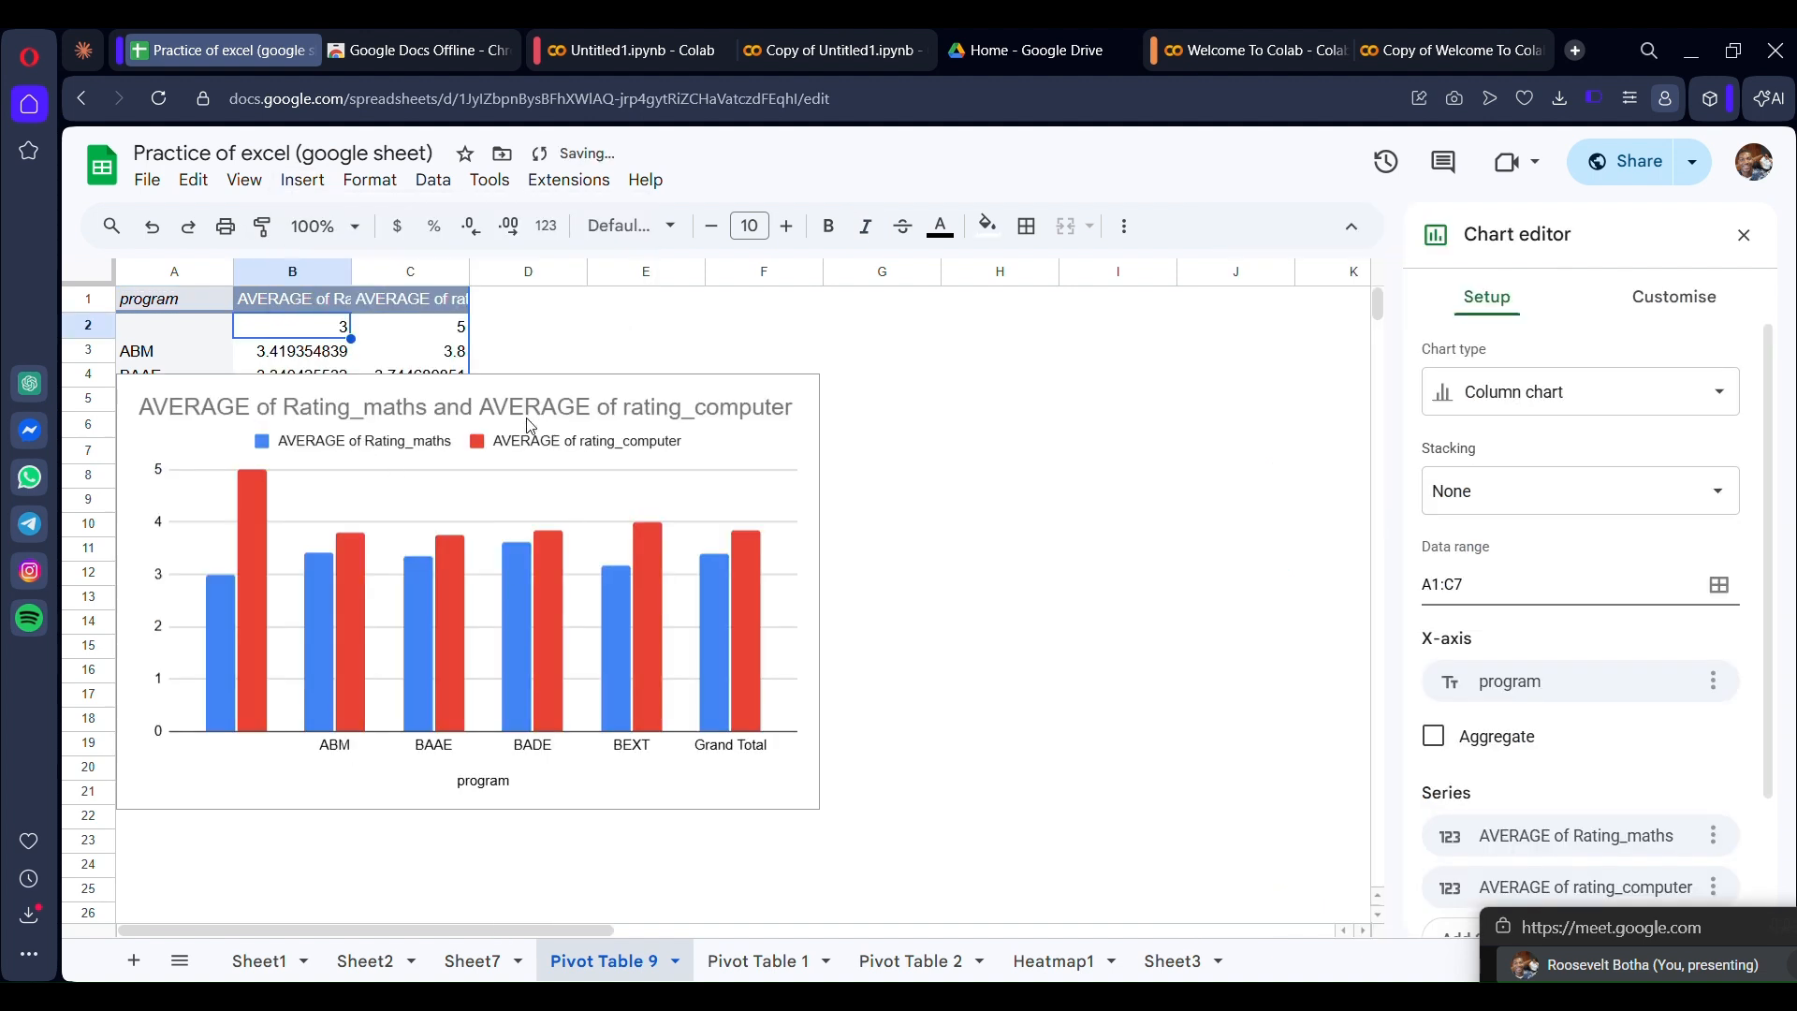
left_click_drag(526, 388, 508, 526)
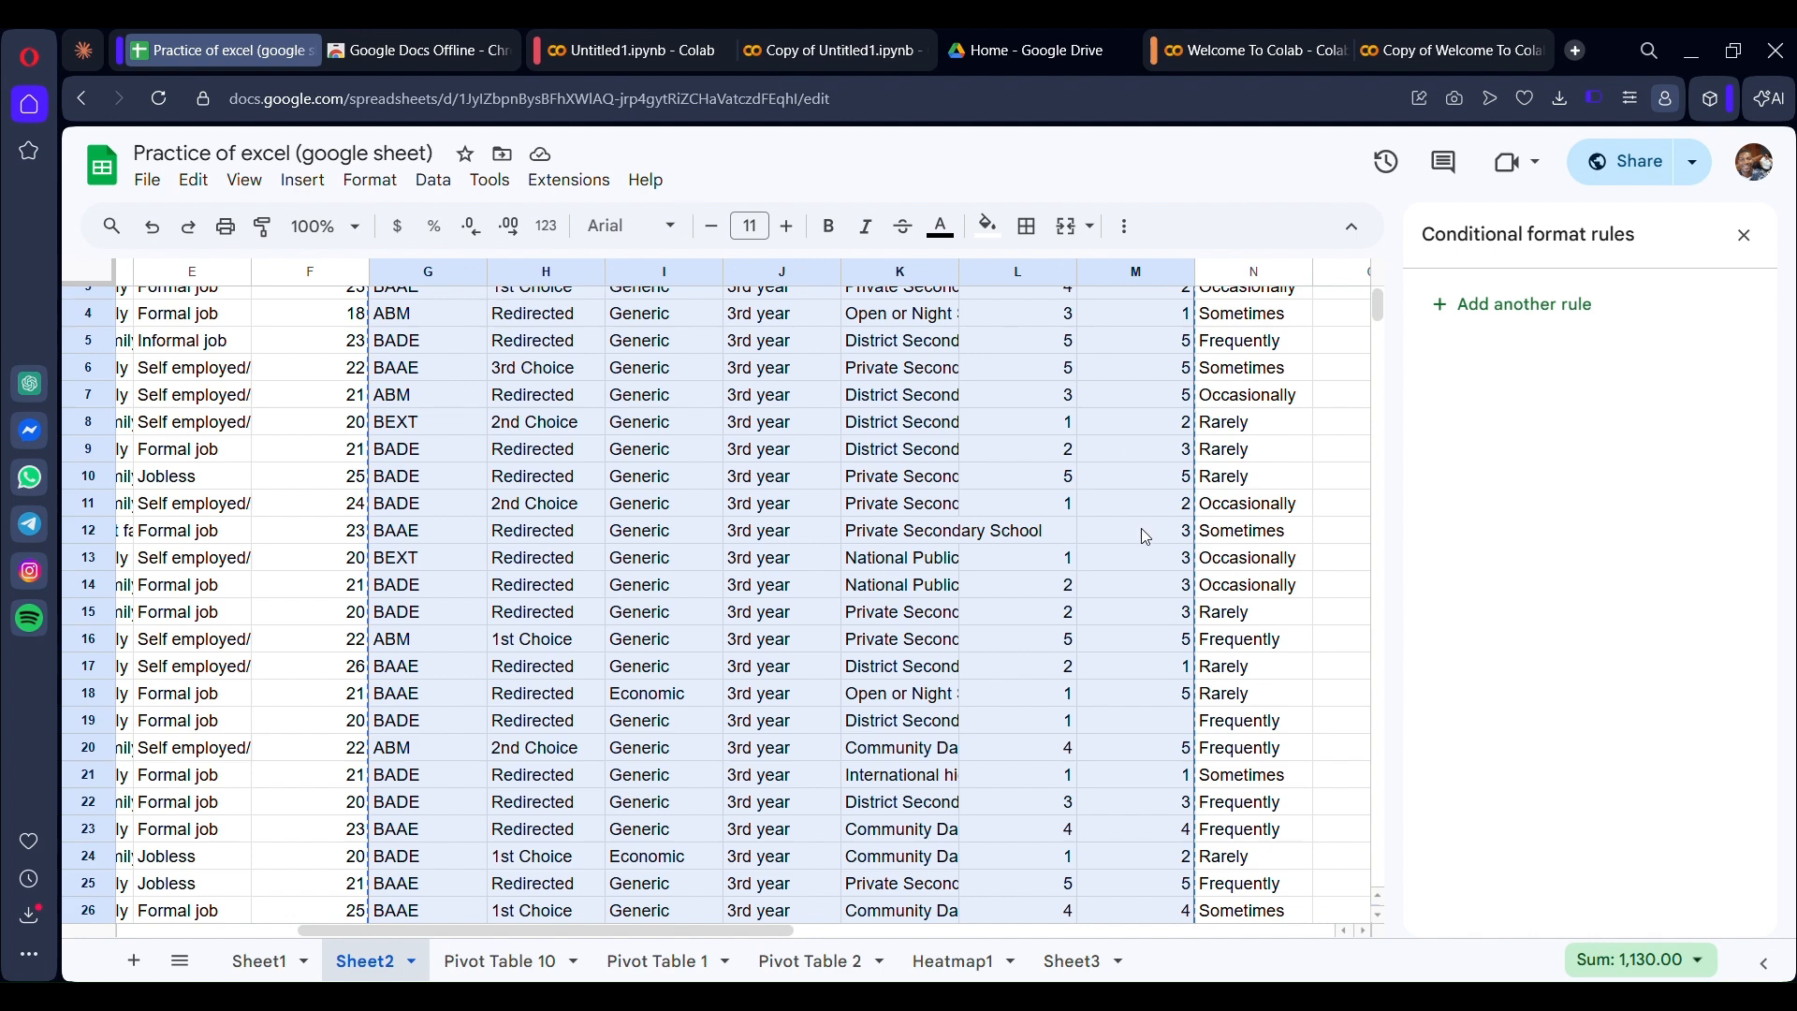
Look over the selected Sheet2 data, the colour-scaled ratings in Pivot Table 10 and the Heatmap1 sheet
right_click(954, 648)
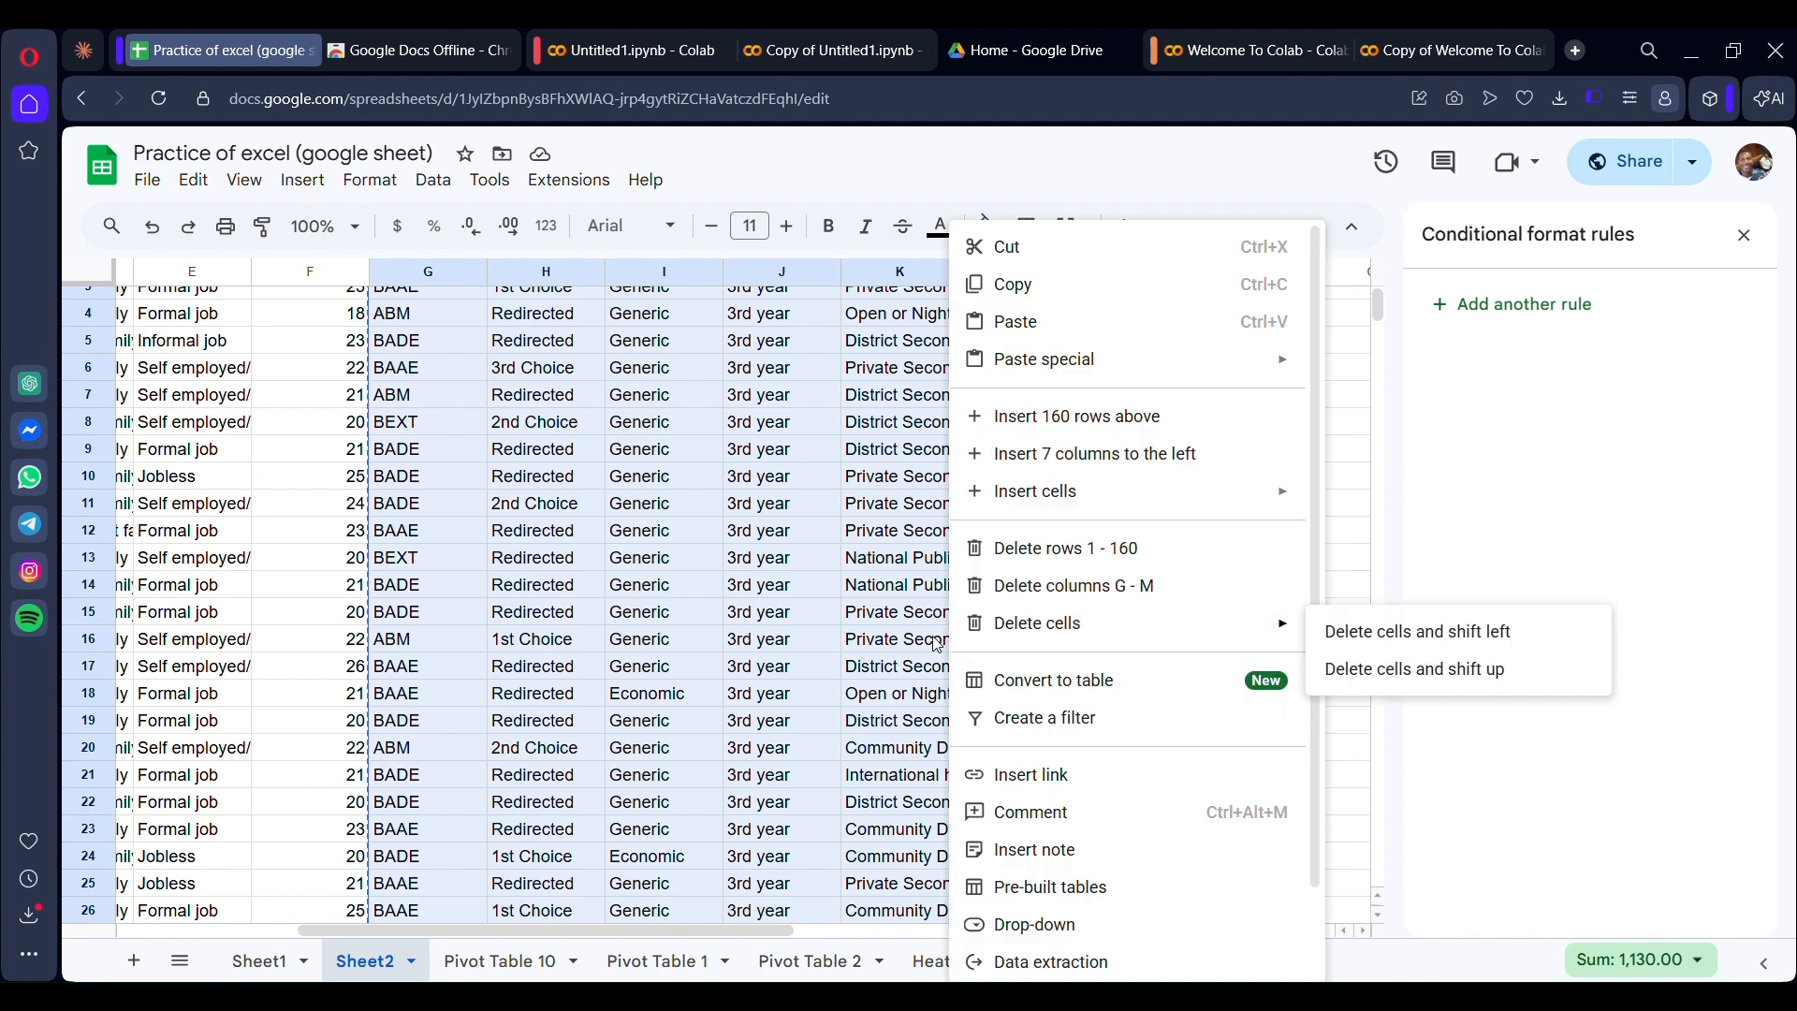
key("Escape")
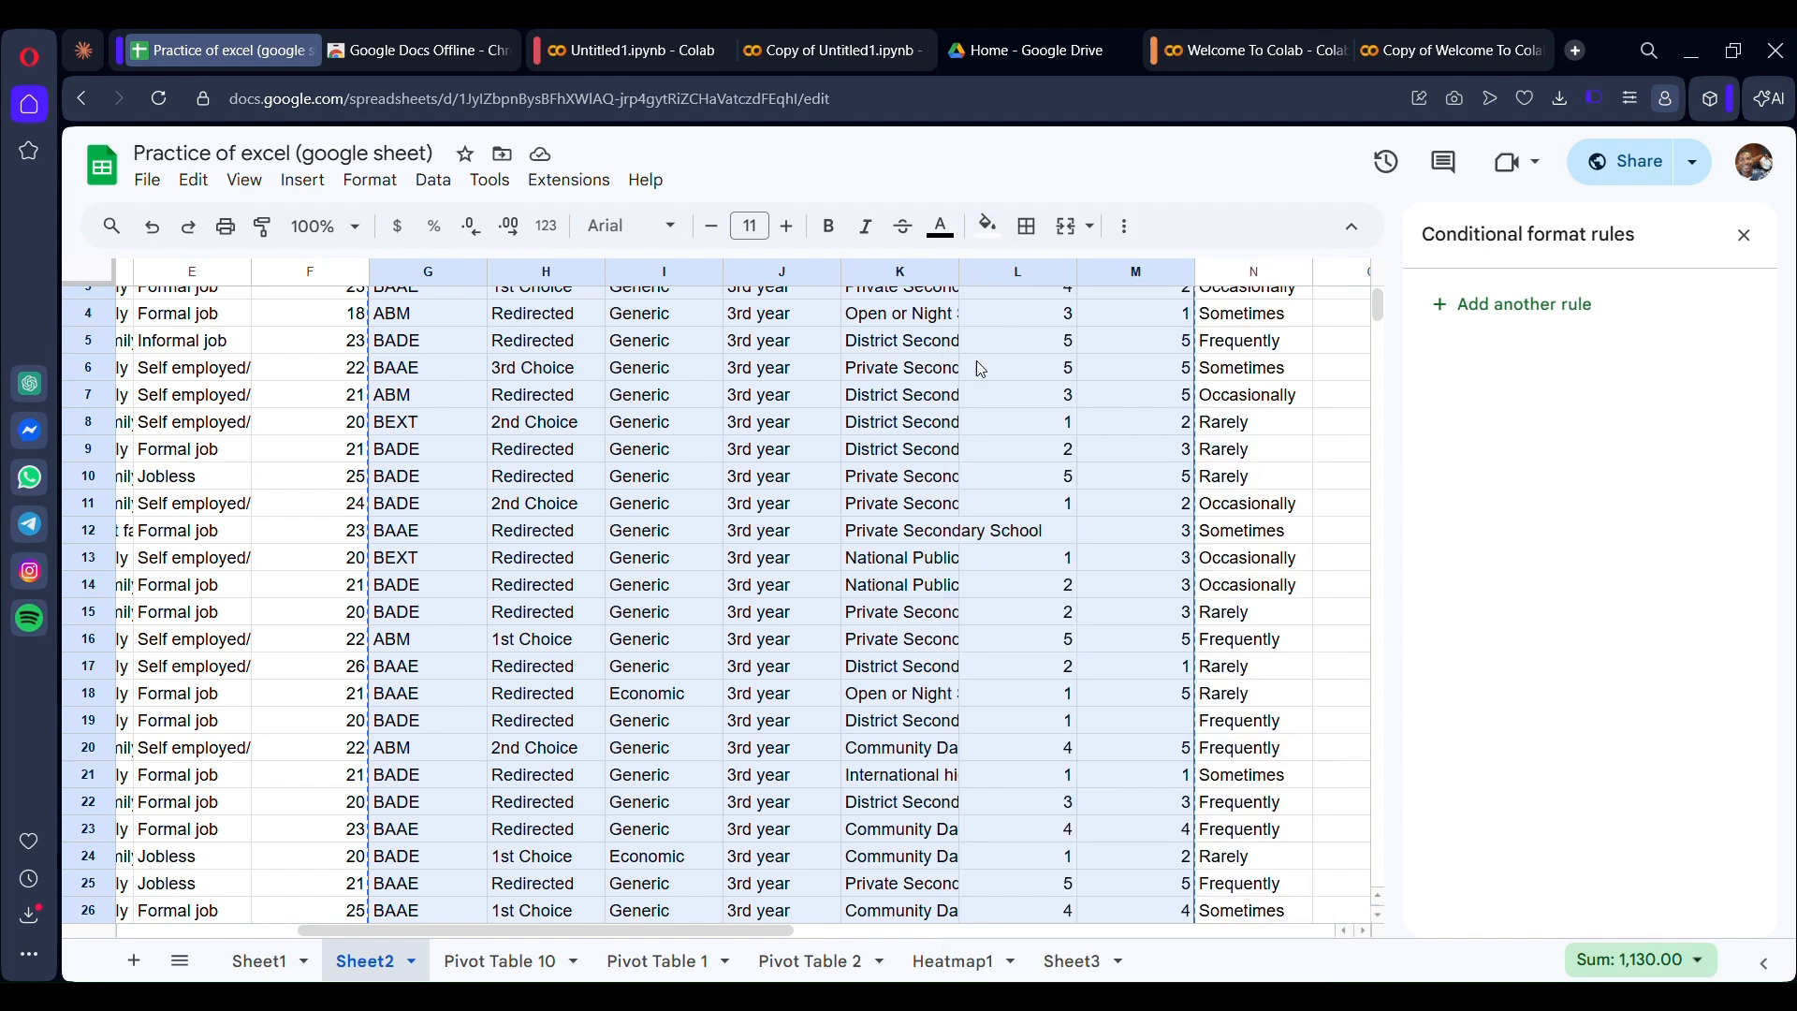
left_click(527, 959)
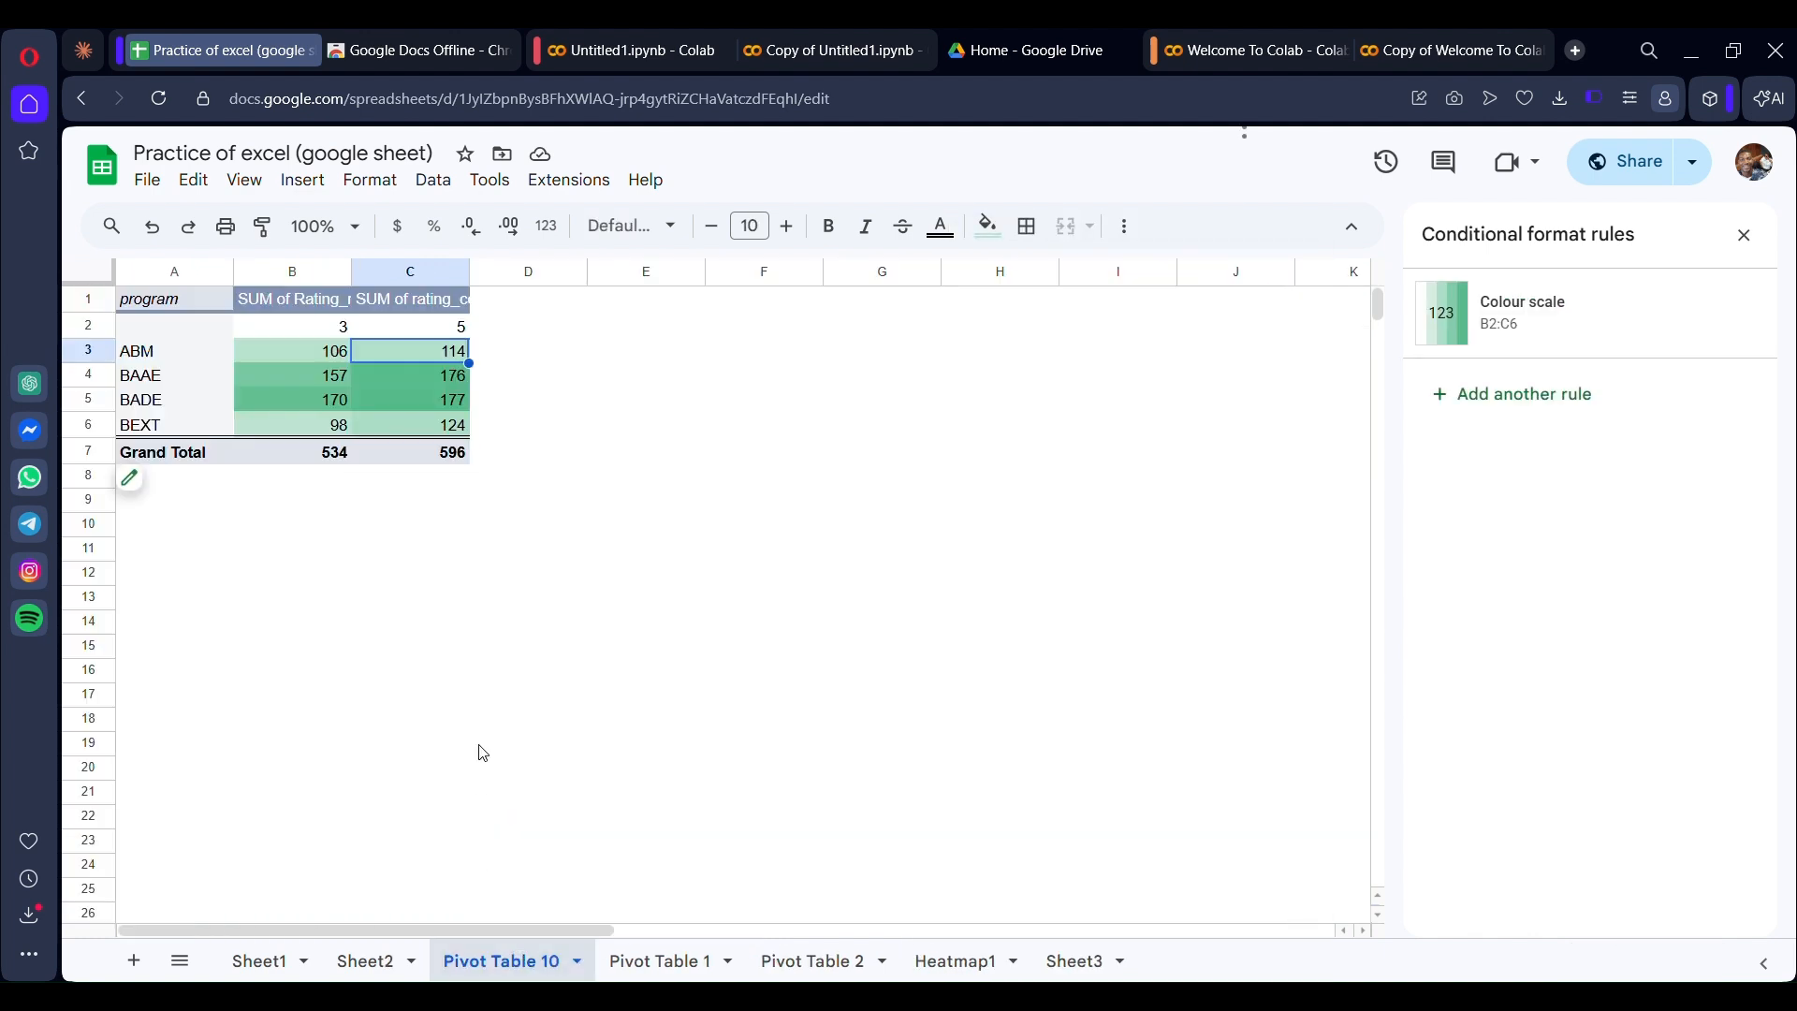
left_click(943, 959)
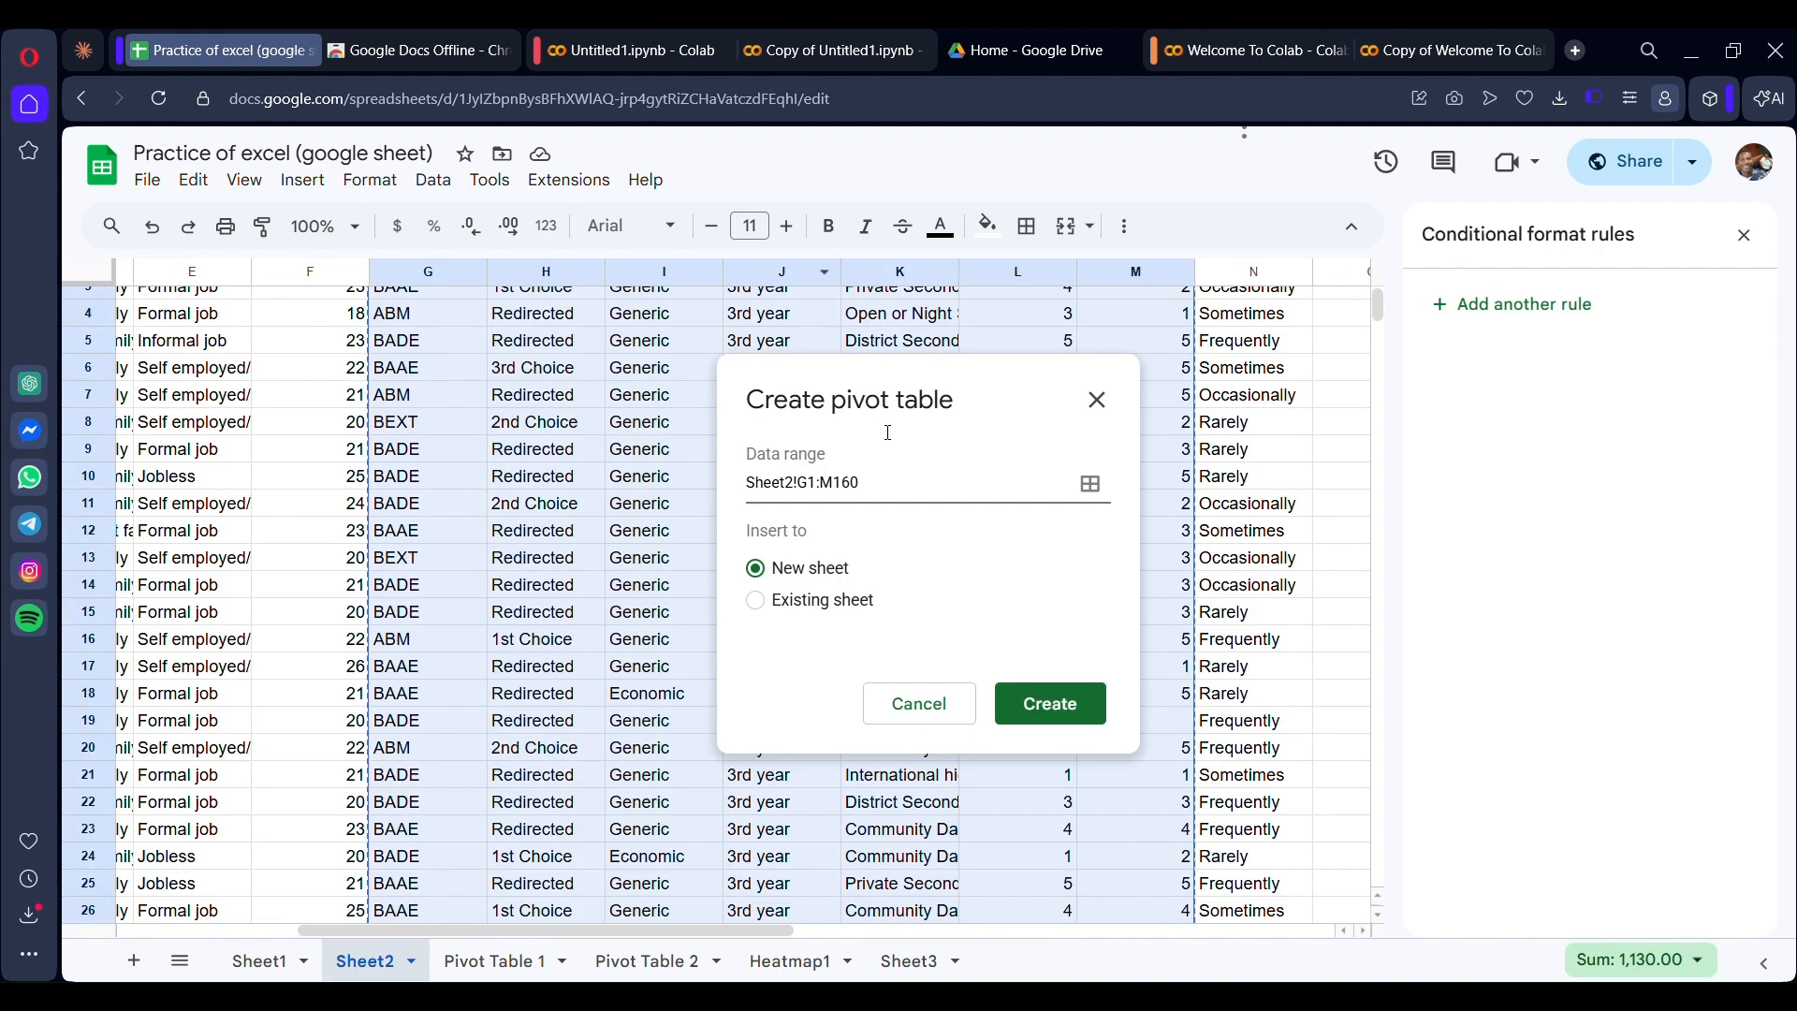
Create a pivot table on a new sheet from Sheet2!G1:M160 with program as the rows
left_click(1041, 703)
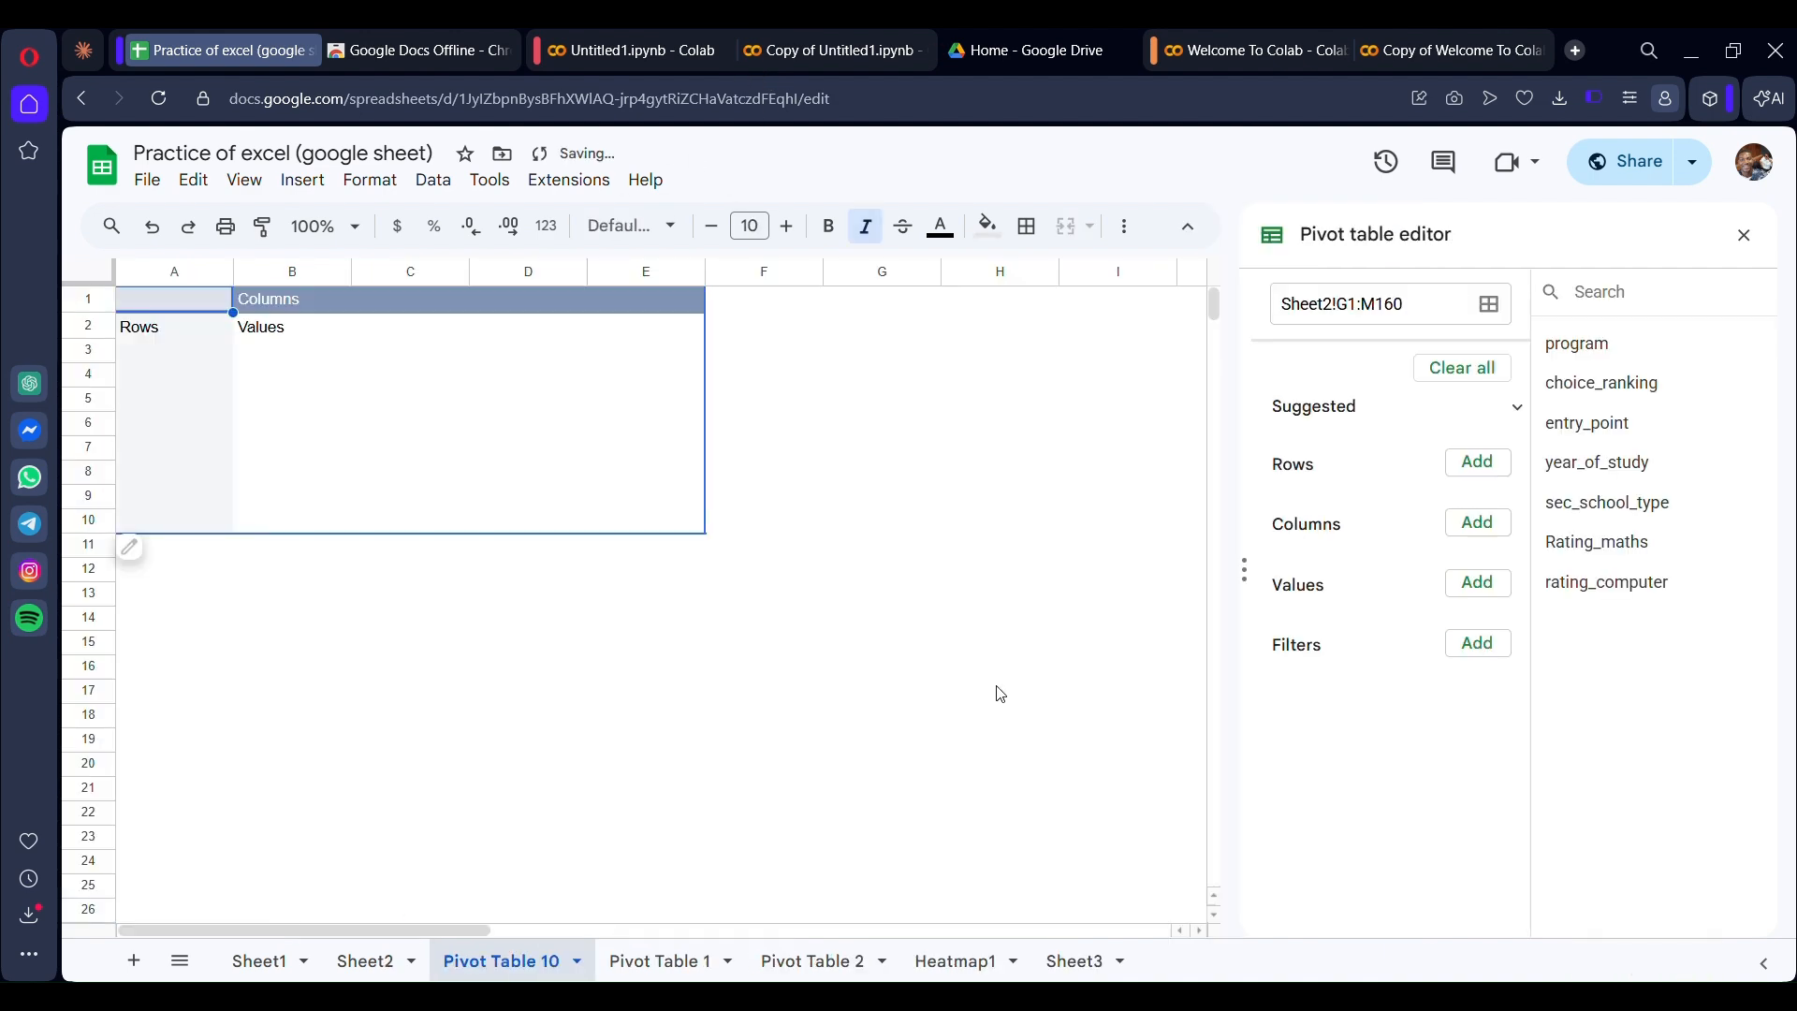
left_click(1468, 465)
left_click(1486, 561)
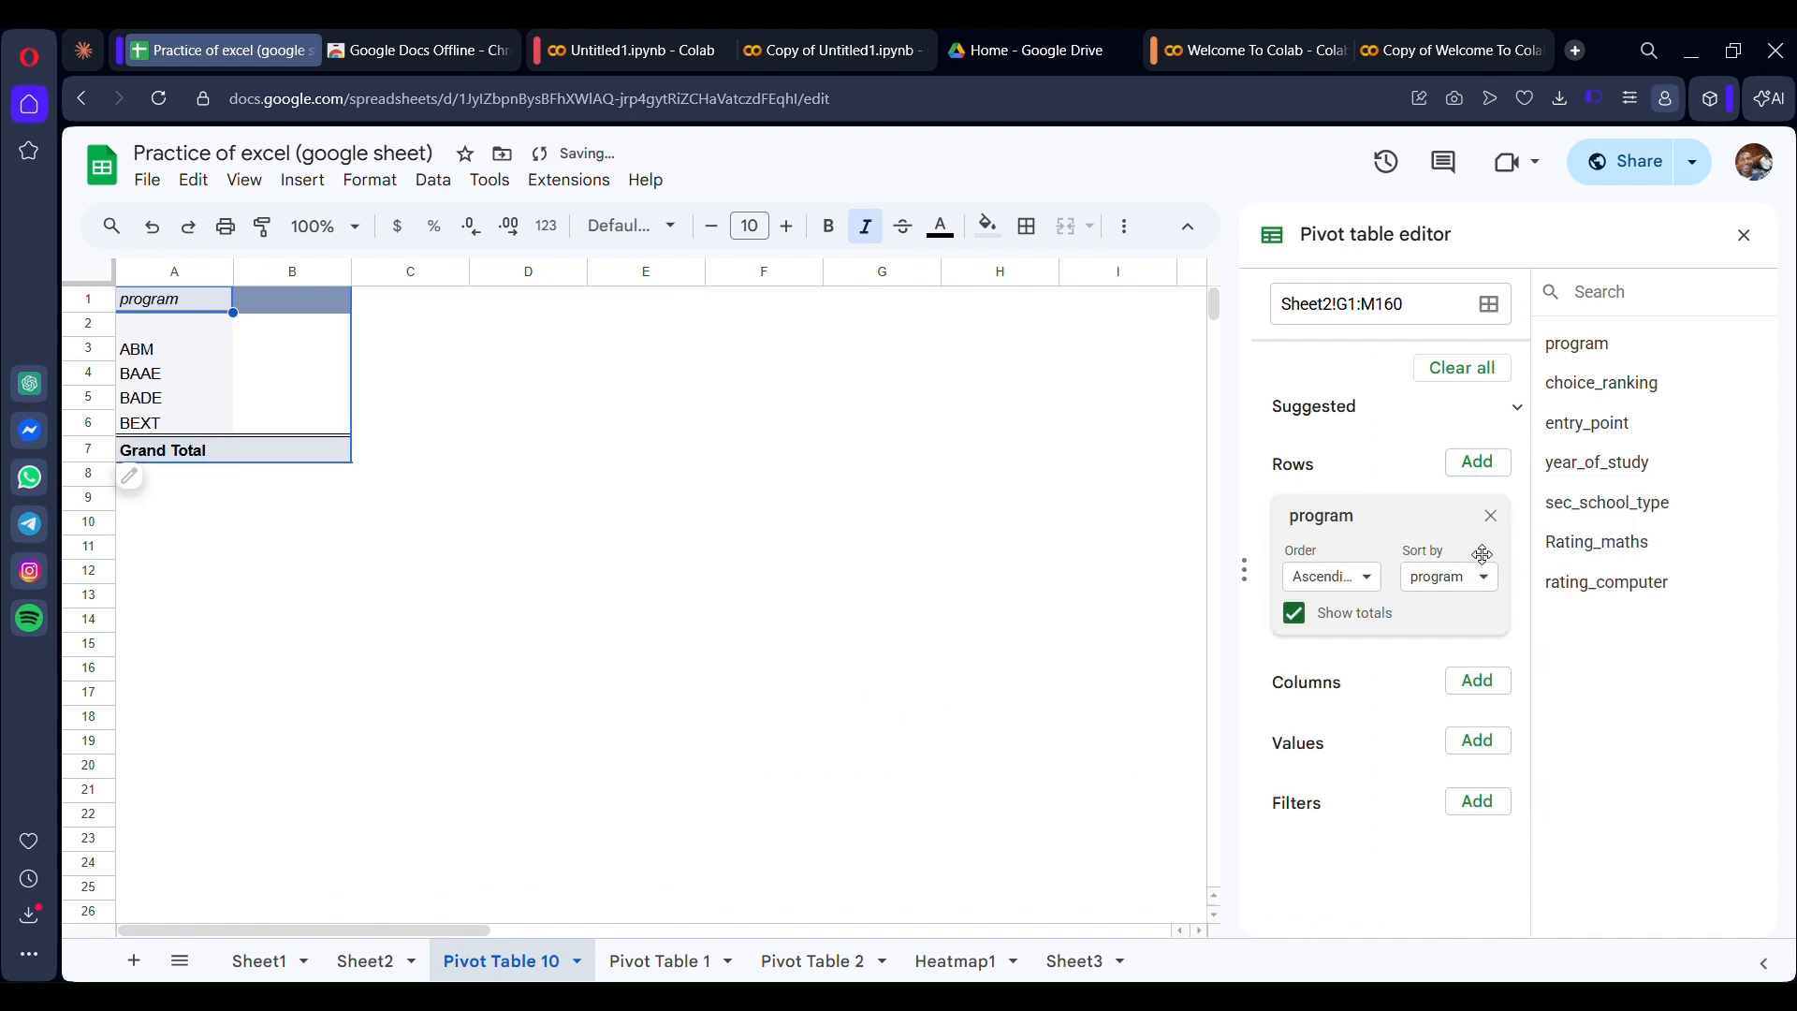
Add Rating_maths and rating_computer as values in the new program pivot table, leaving the filters empty
left_click(1476, 742)
left_click(1470, 661)
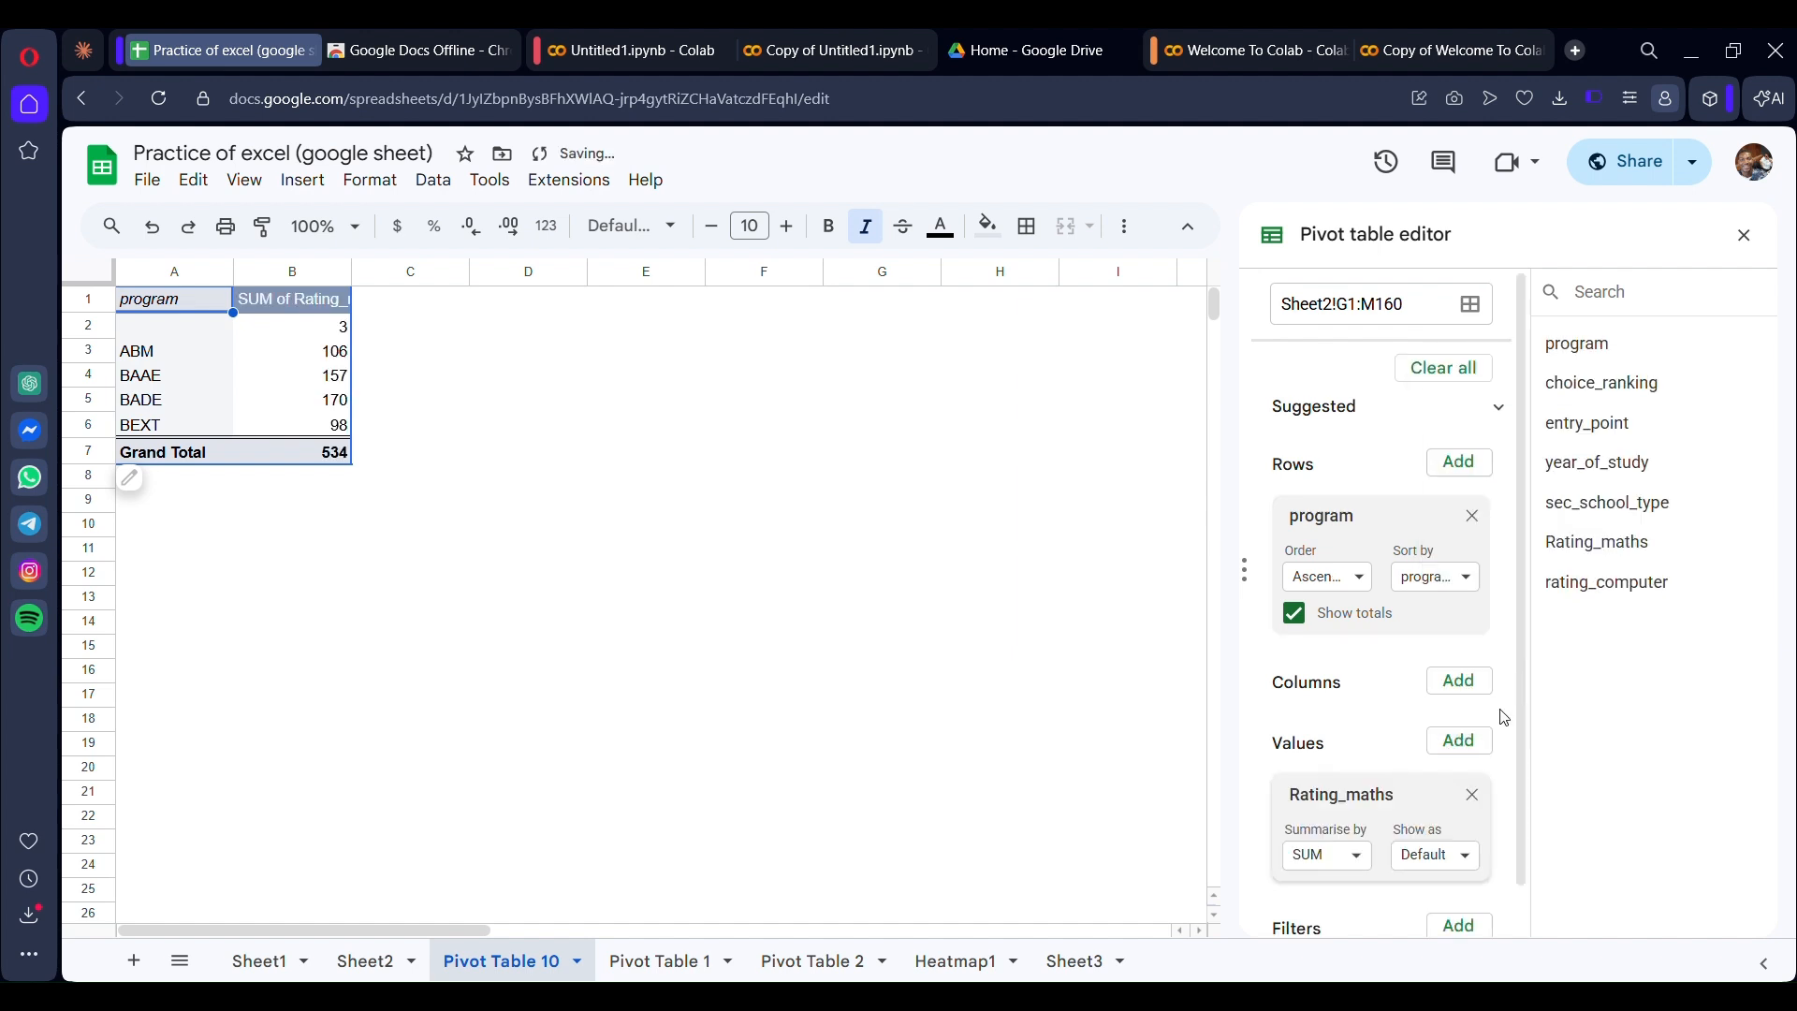
left_click(1437, 874)
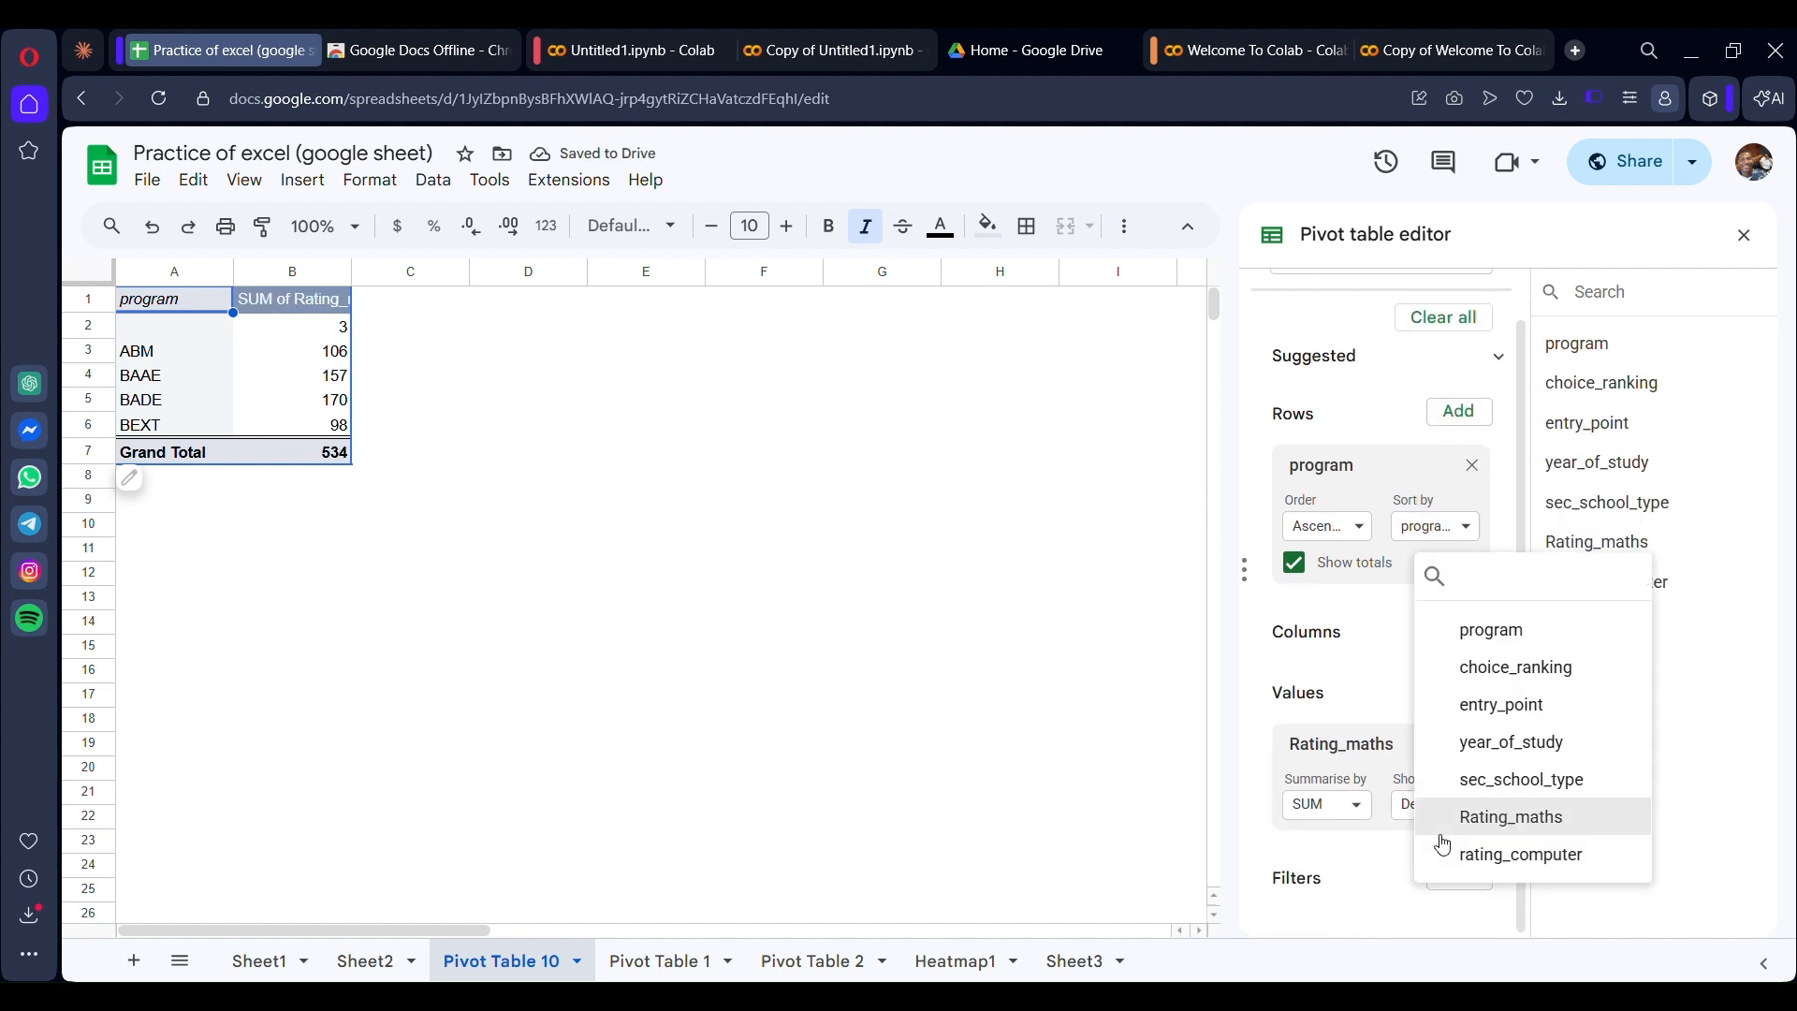
left_click(1356, 725)
left_click(1454, 692)
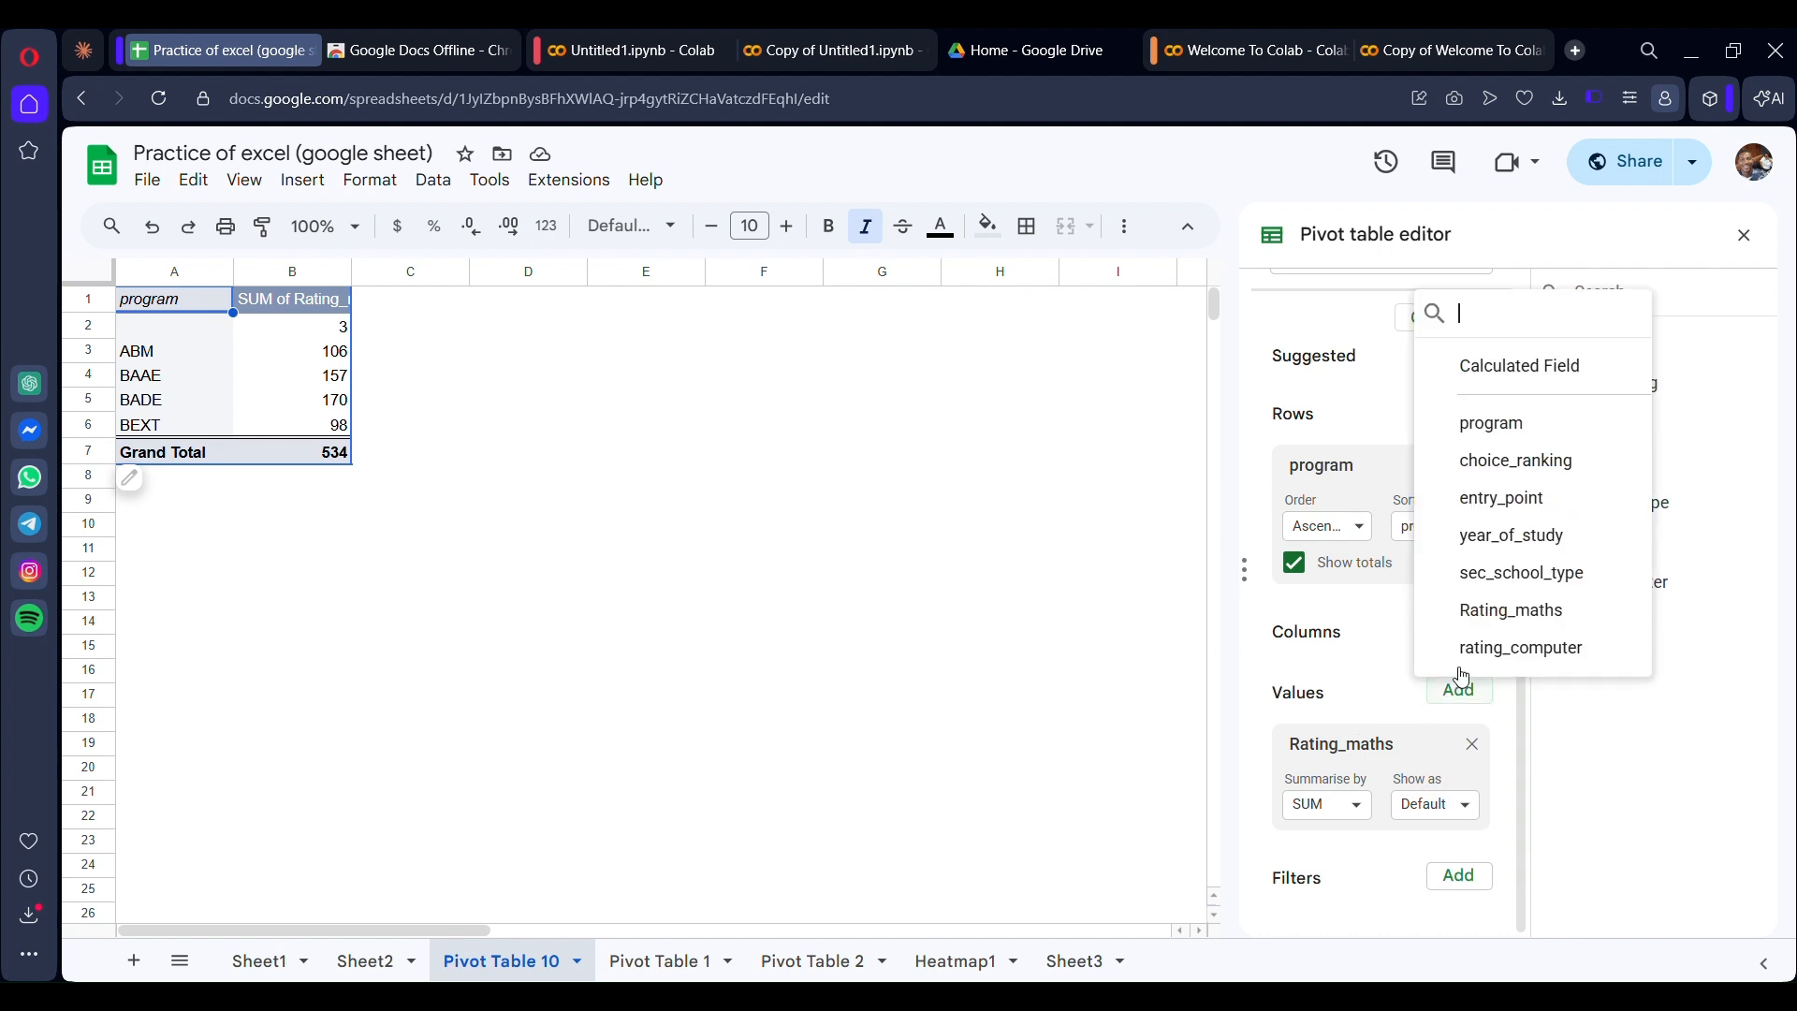
left_click(1474, 650)
Summarise both Rating_maths and rating_computer by AVERAGE in the program pivot table
left_click(1327, 786)
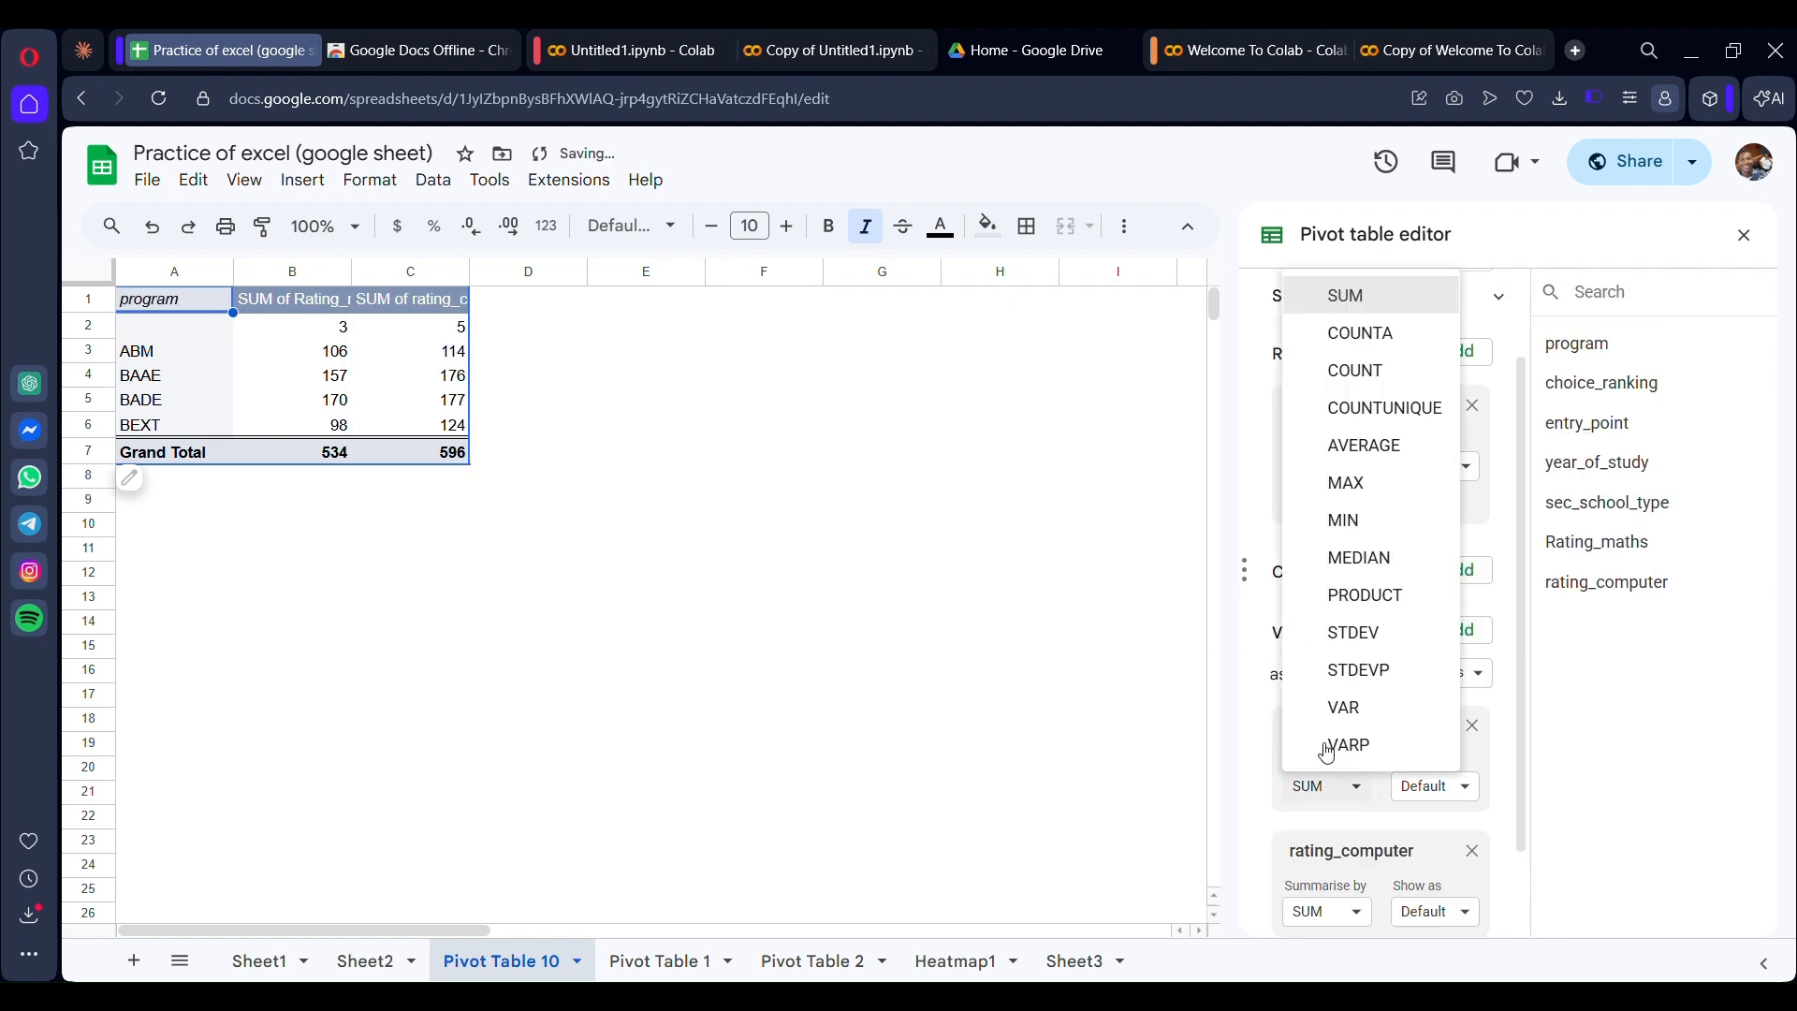
left_click(1363, 445)
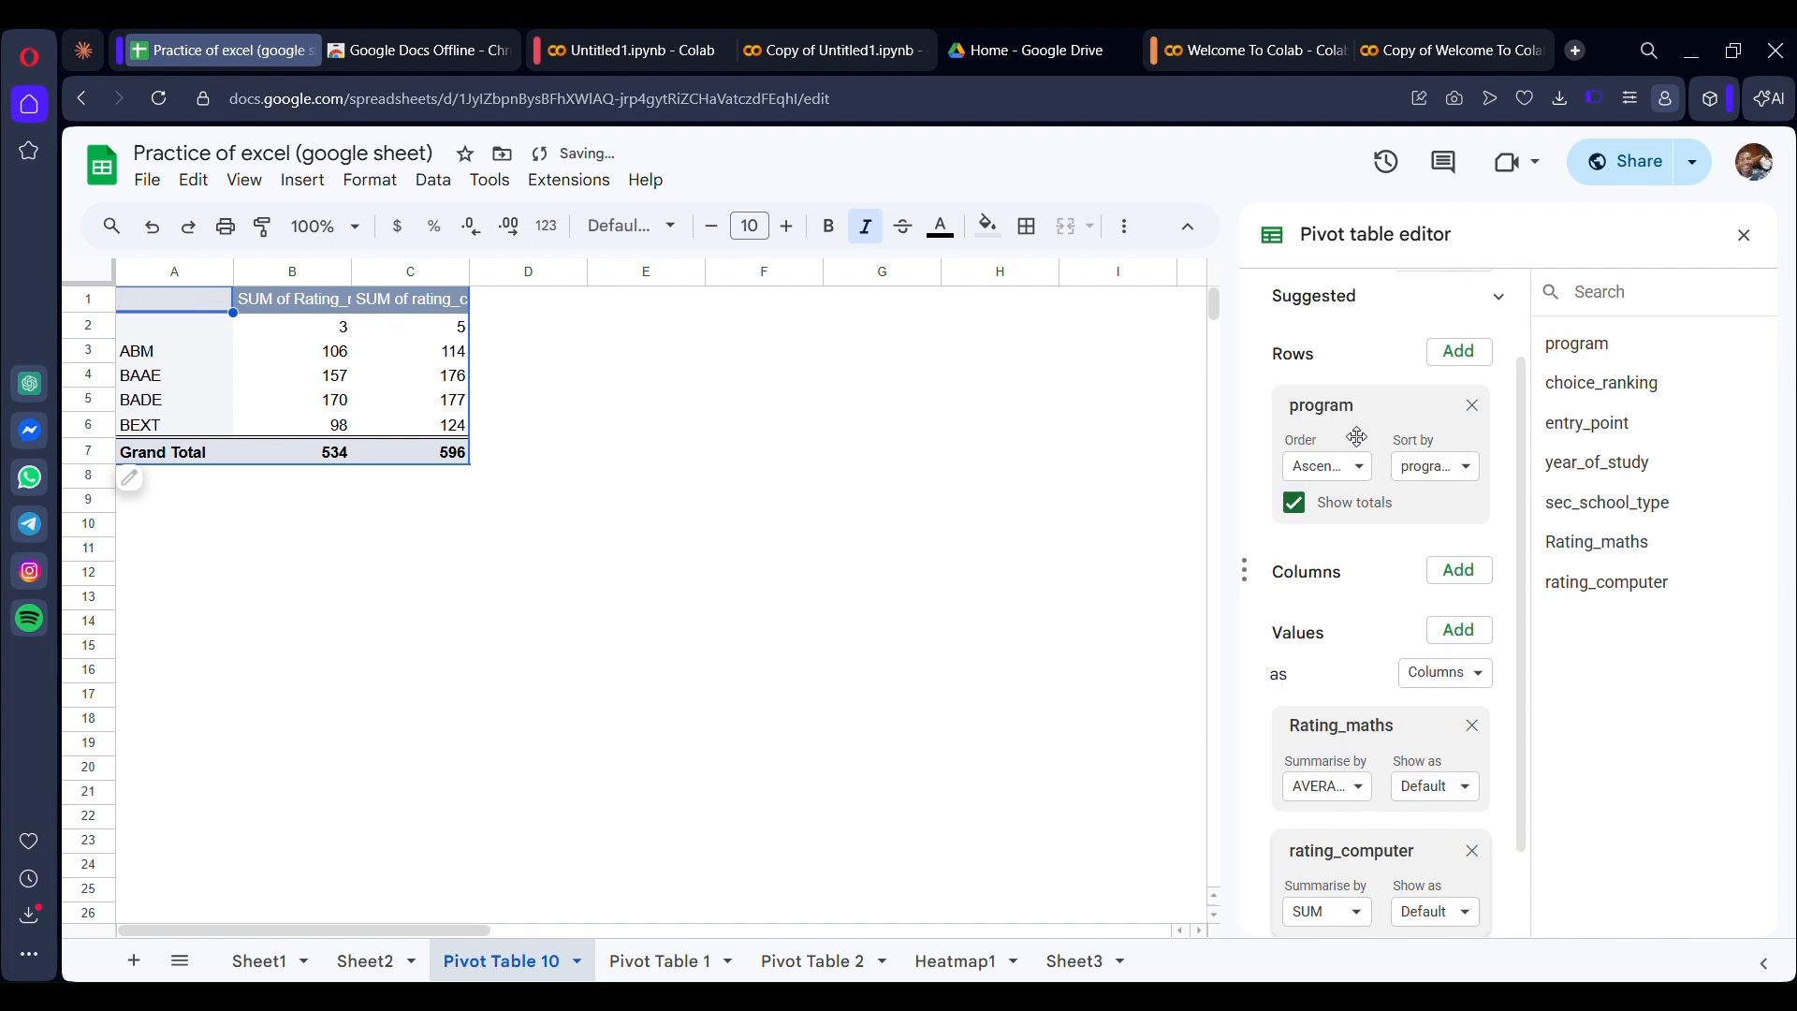
scroll(1348, 749, "down", 2)
left_click(1346, 805)
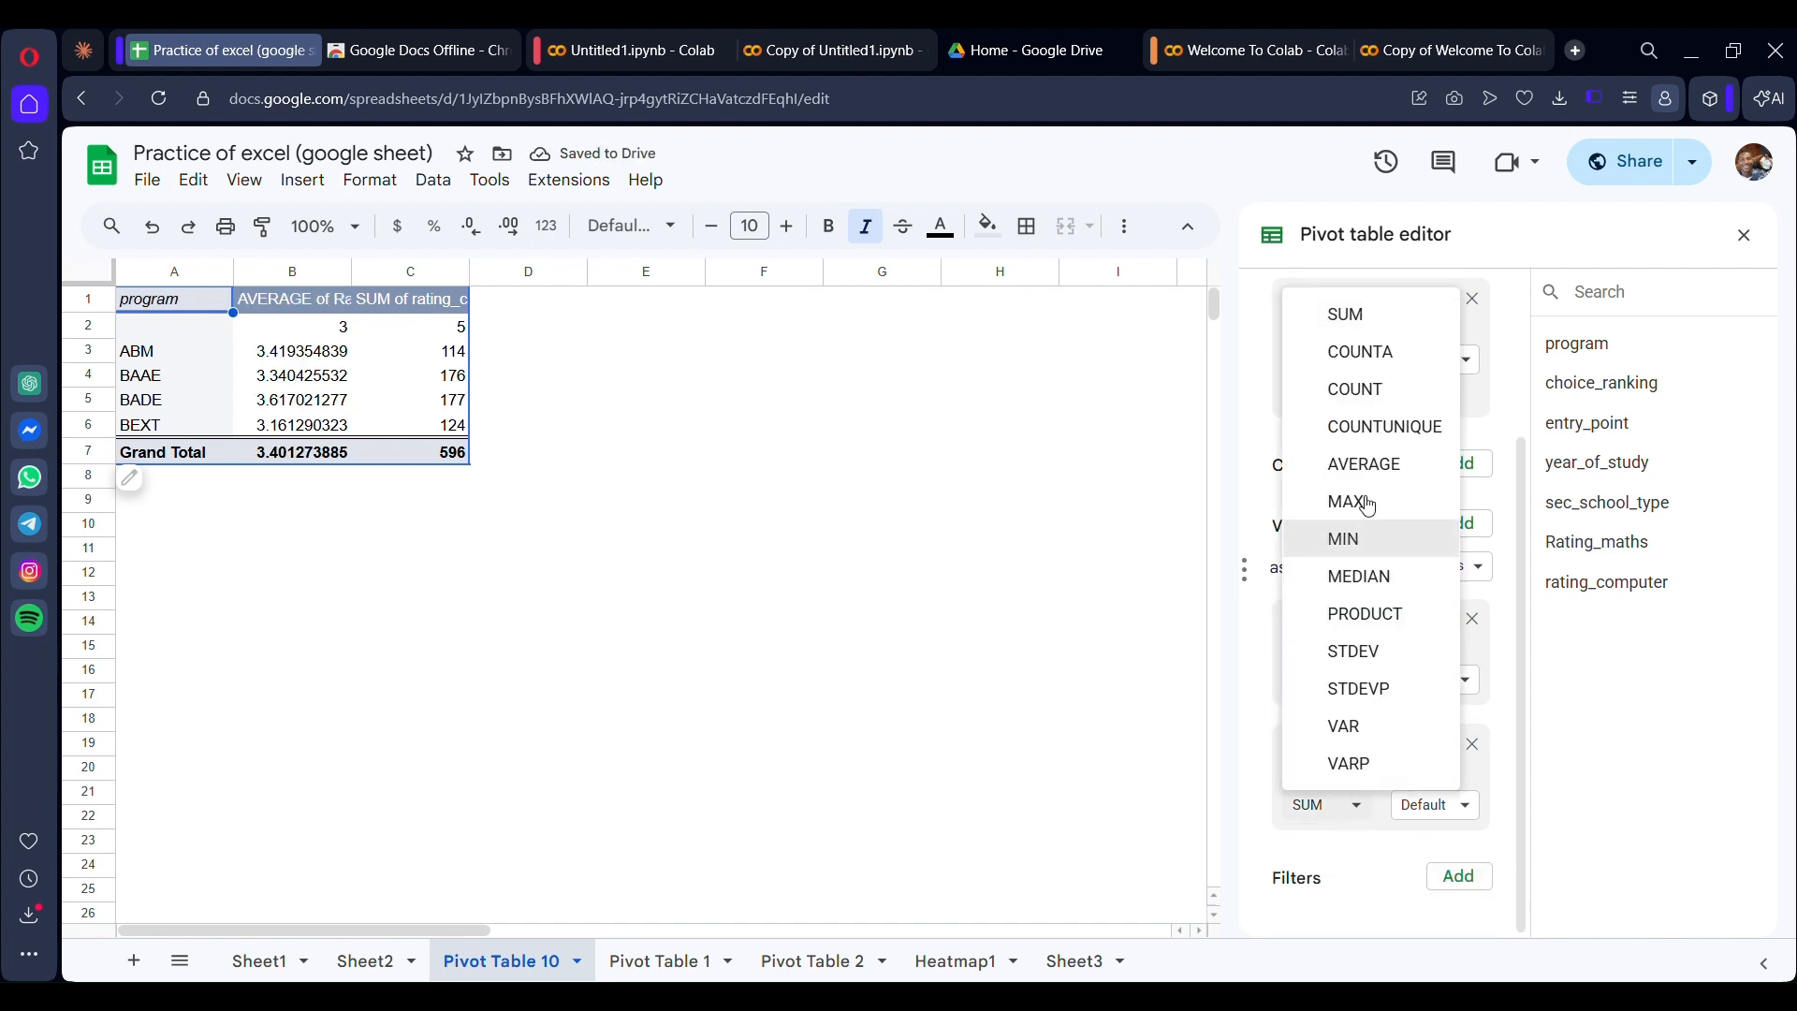
left_click(1348, 464)
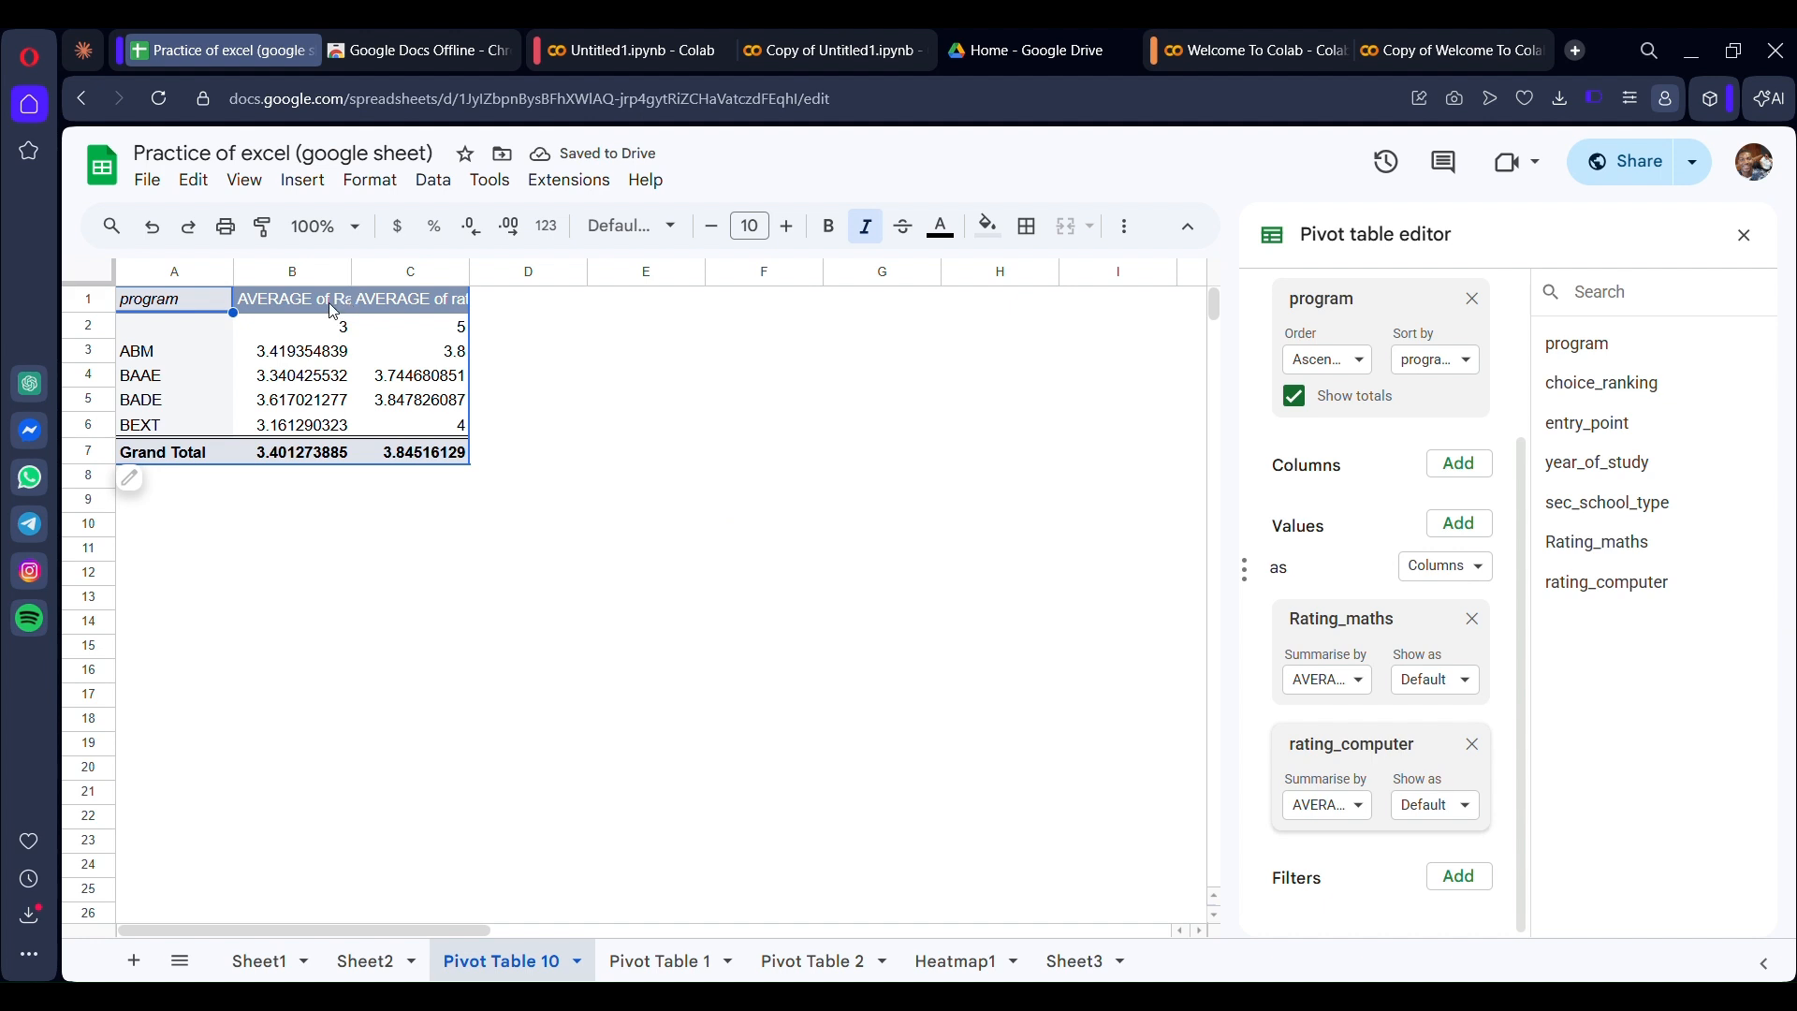
Start a colour scale conditional formatting rule on the pivot table's average ratings in B2:C6
left_click(366, 183)
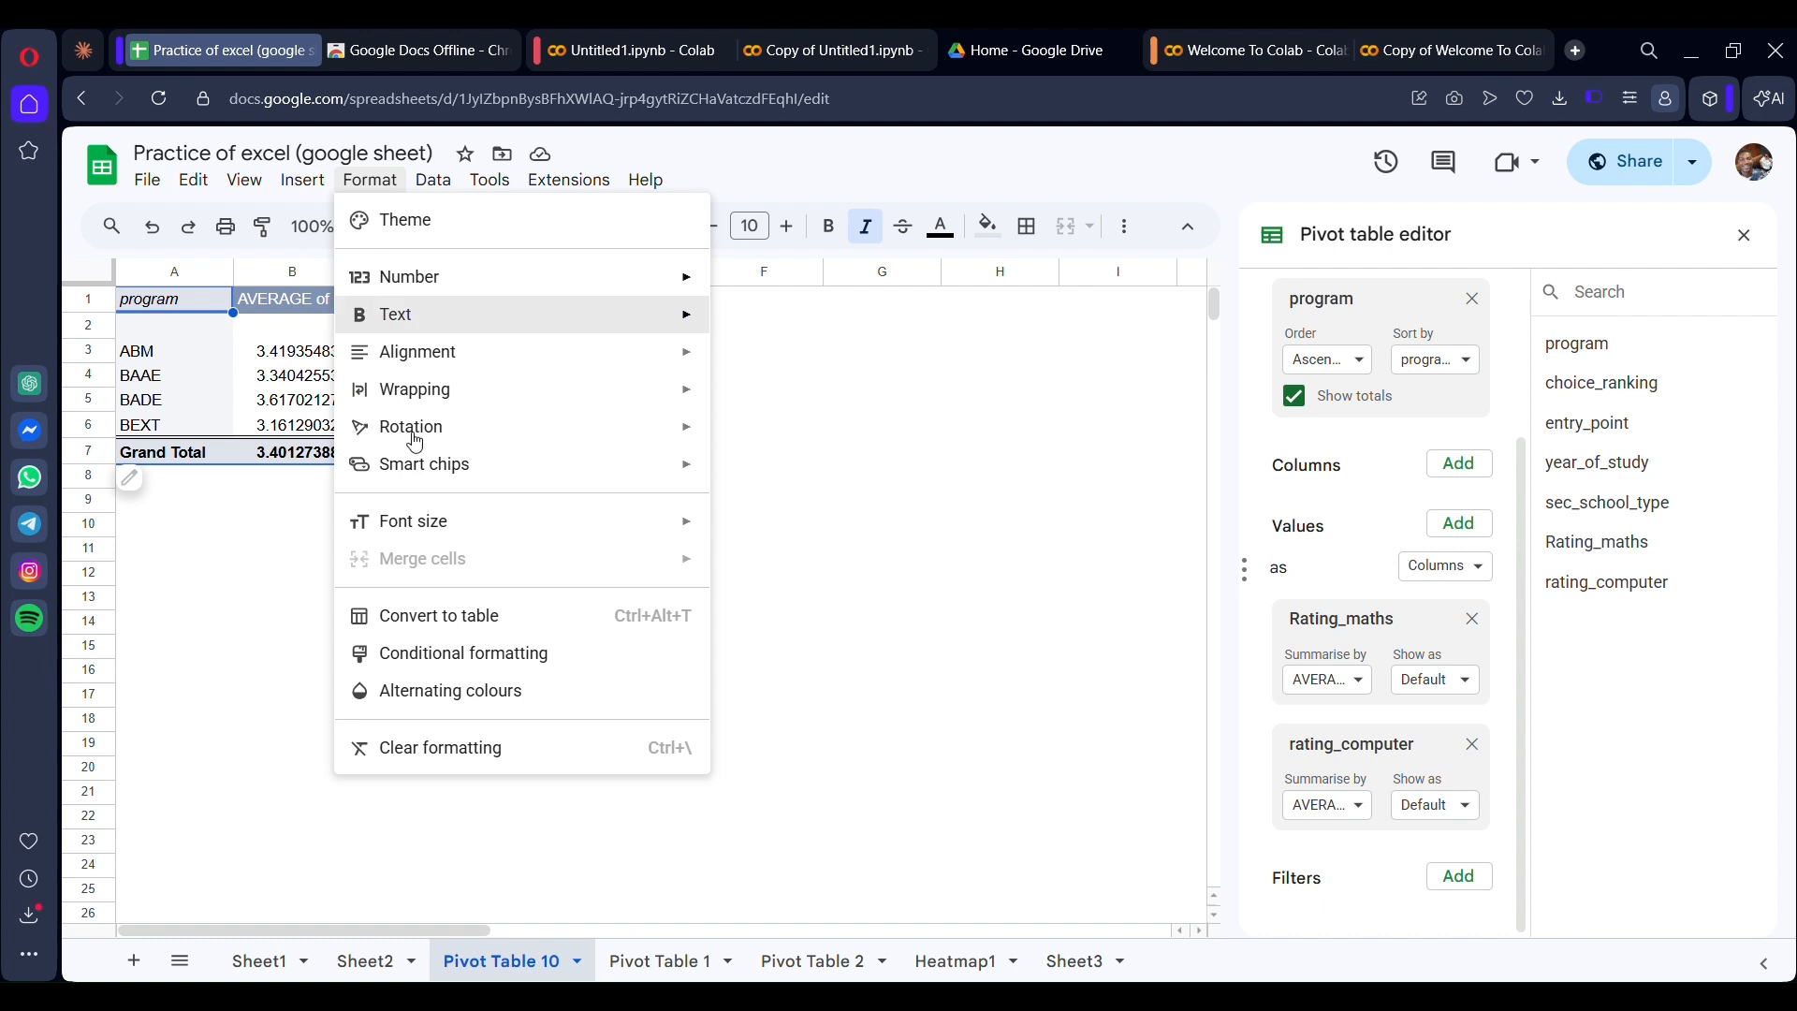
left_click(453, 655)
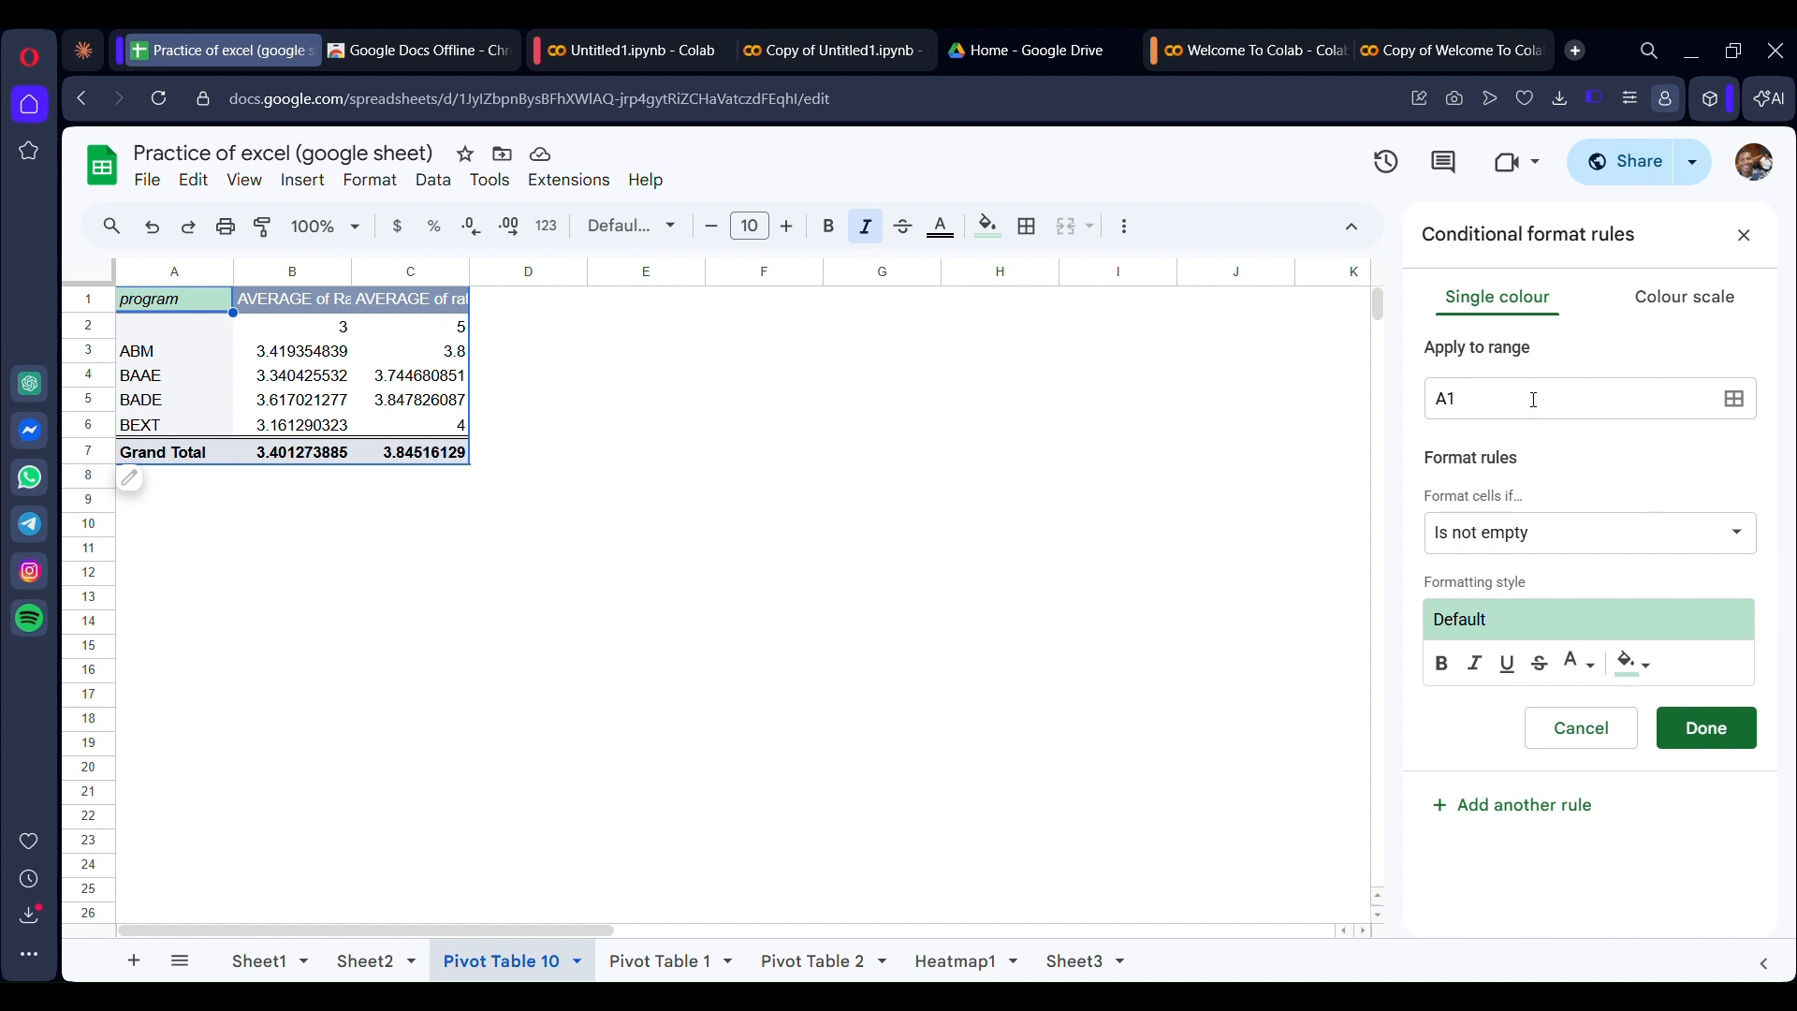
left_click(1606, 400)
key("BackSpace")
key("BackSpace")
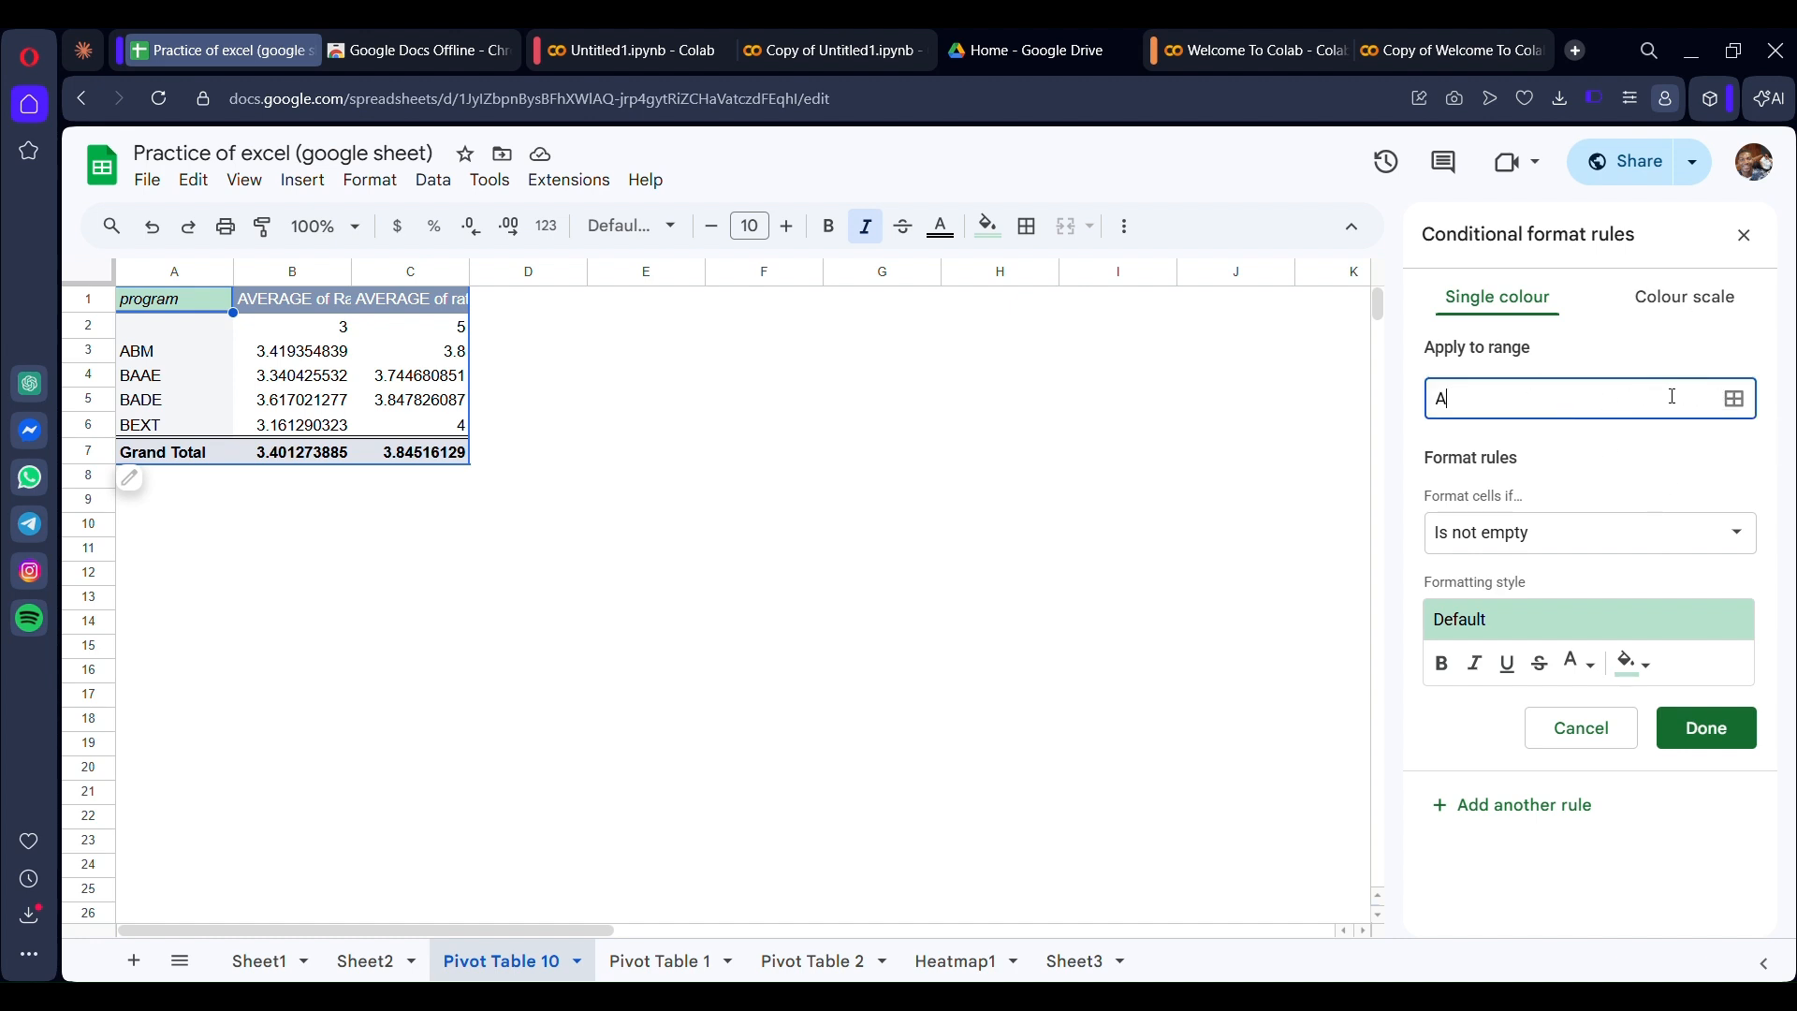
type("B")
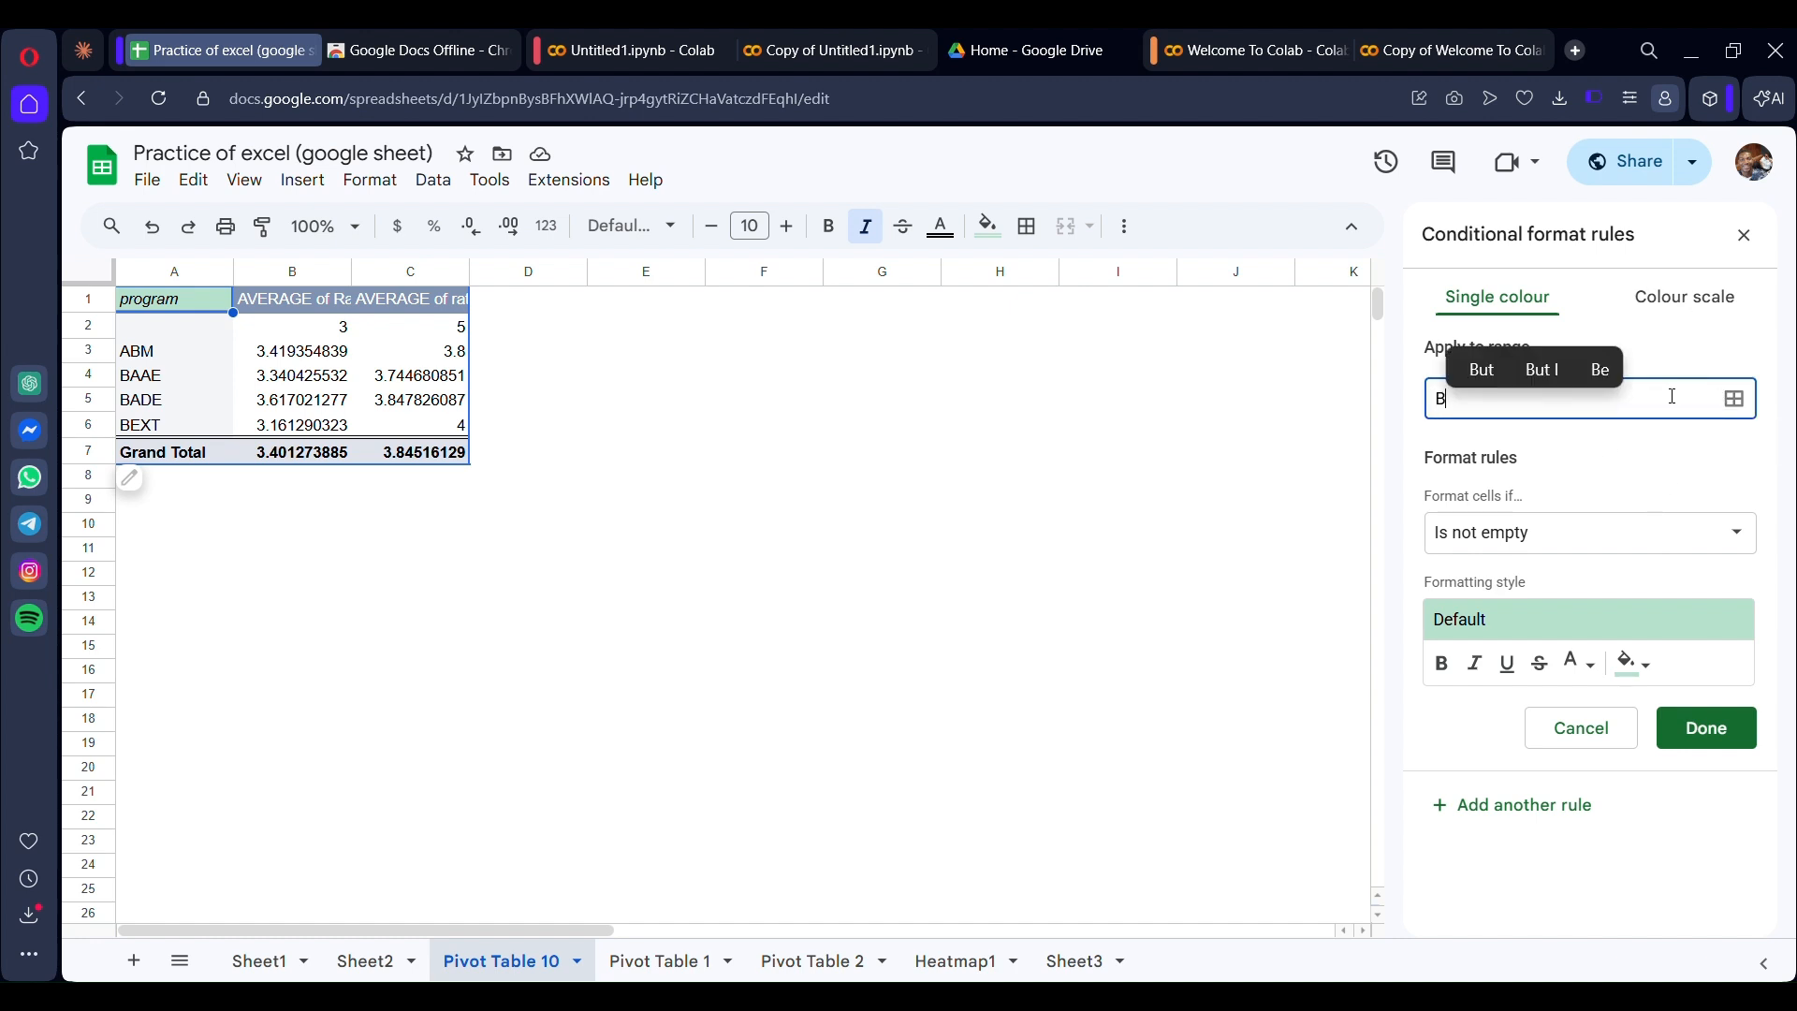
type("2")
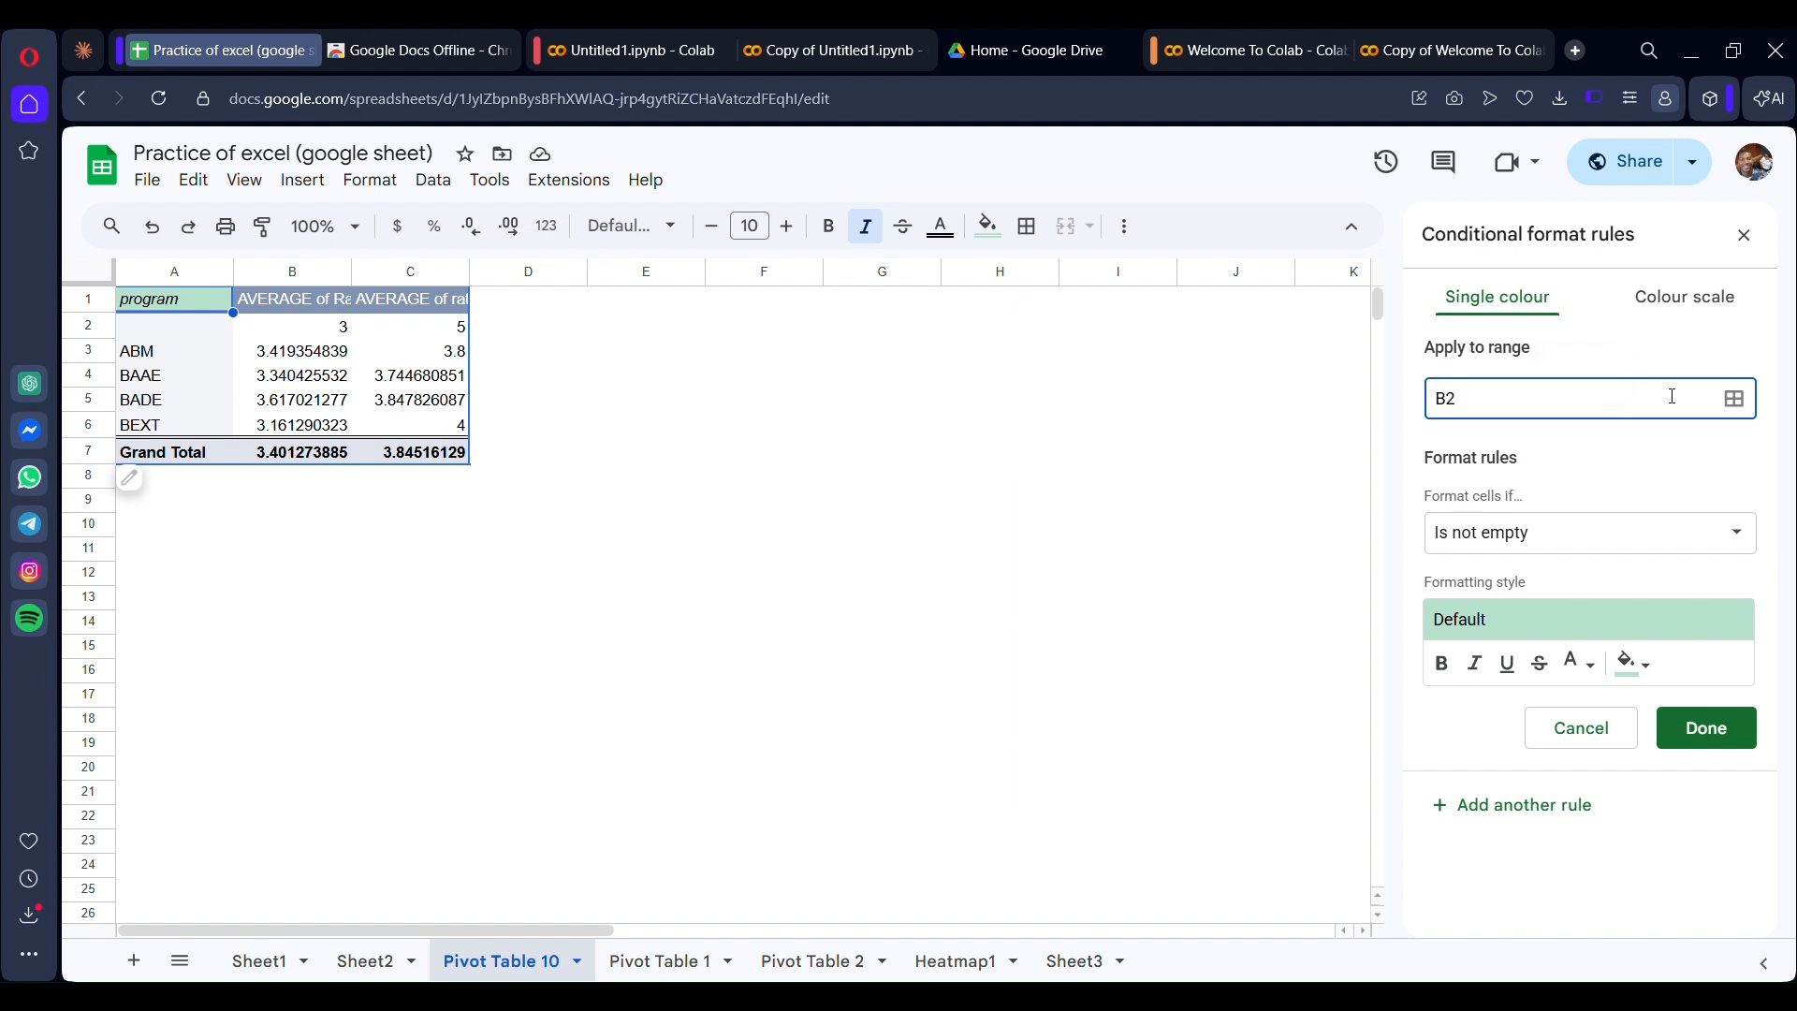
type(":C6")
left_click(1731, 300)
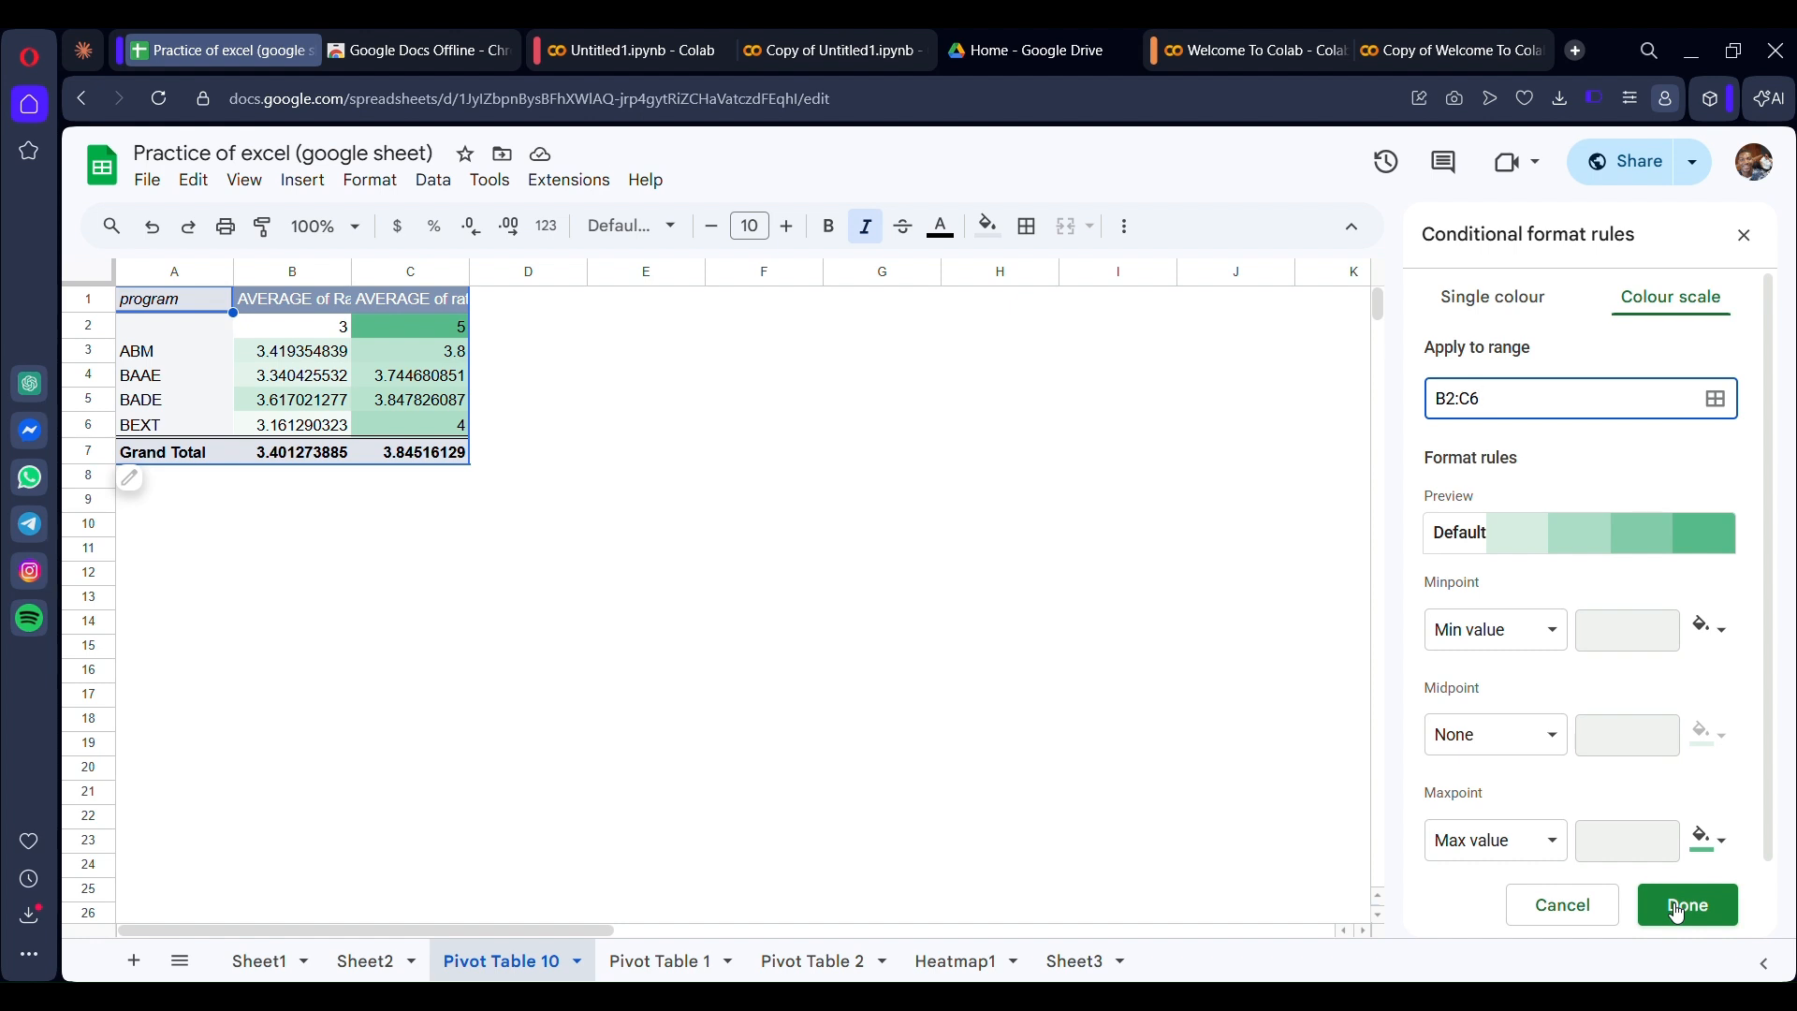
Set the colour scale's minpoint, midpoint and maxpoint to the Number type and apply the rule
left_click(1550, 644)
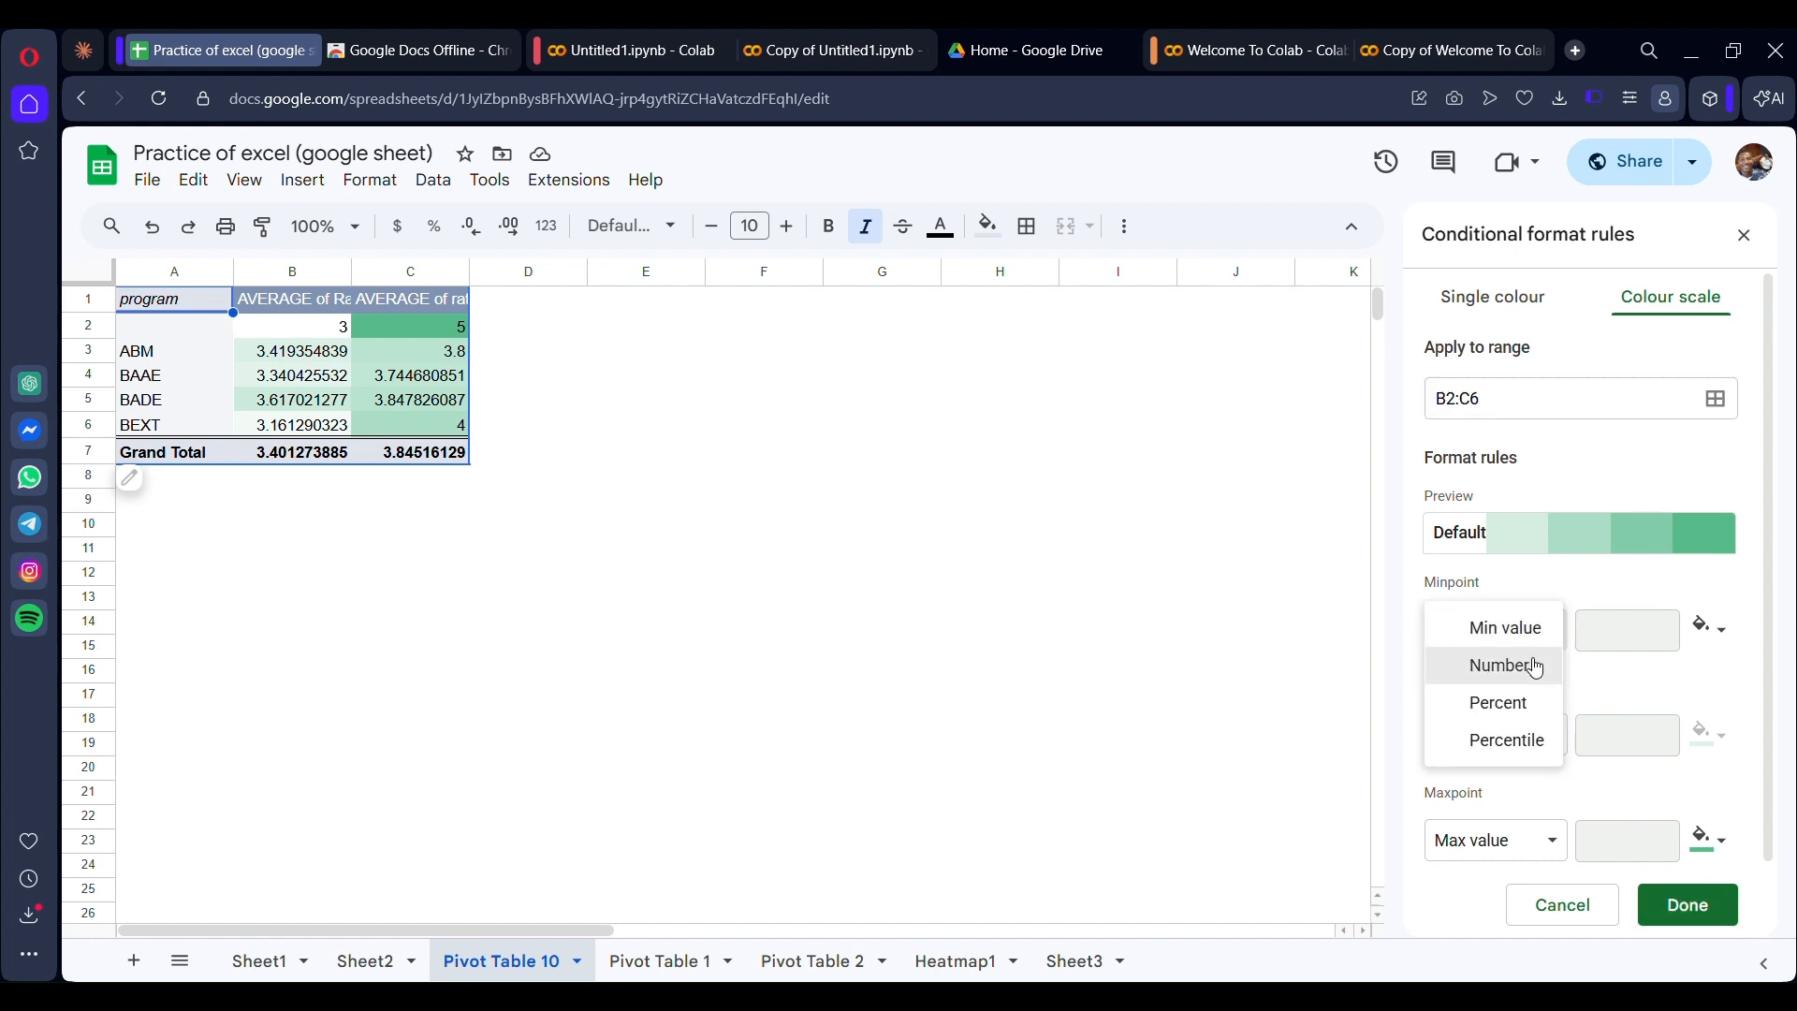
left_click(1536, 666)
left_click(1503, 734)
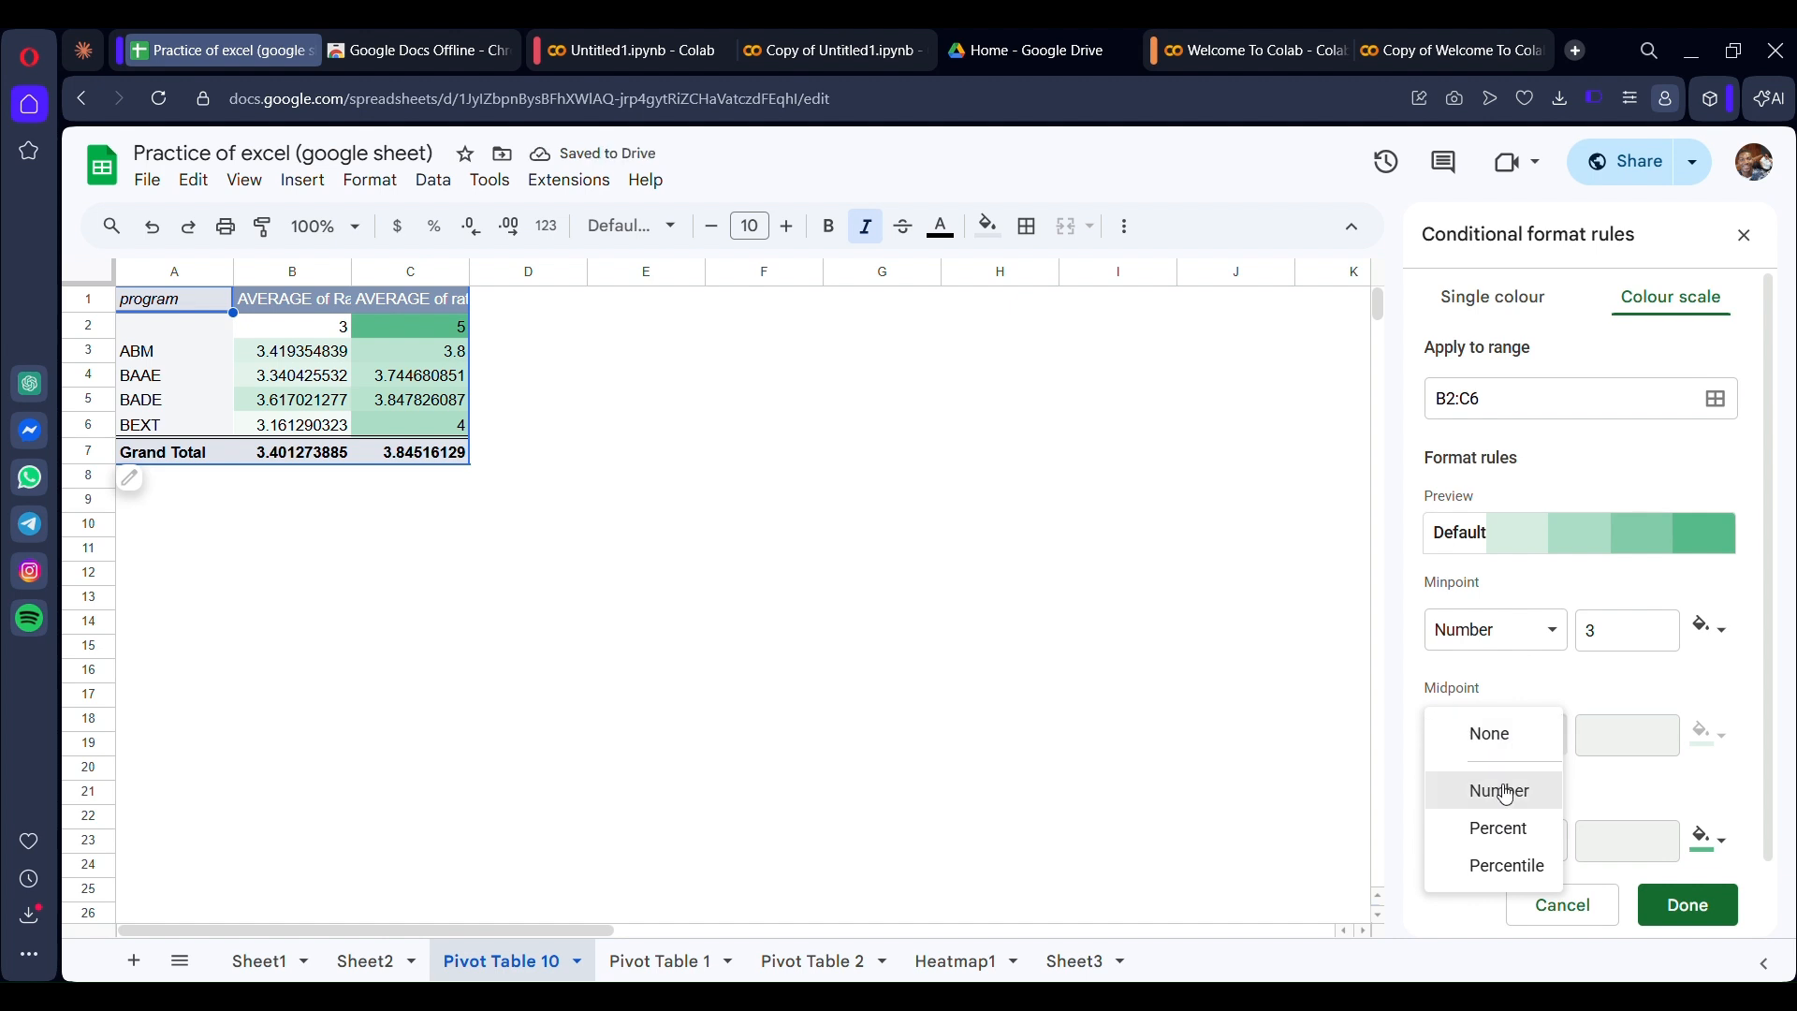
left_click(1500, 791)
left_click(1509, 839)
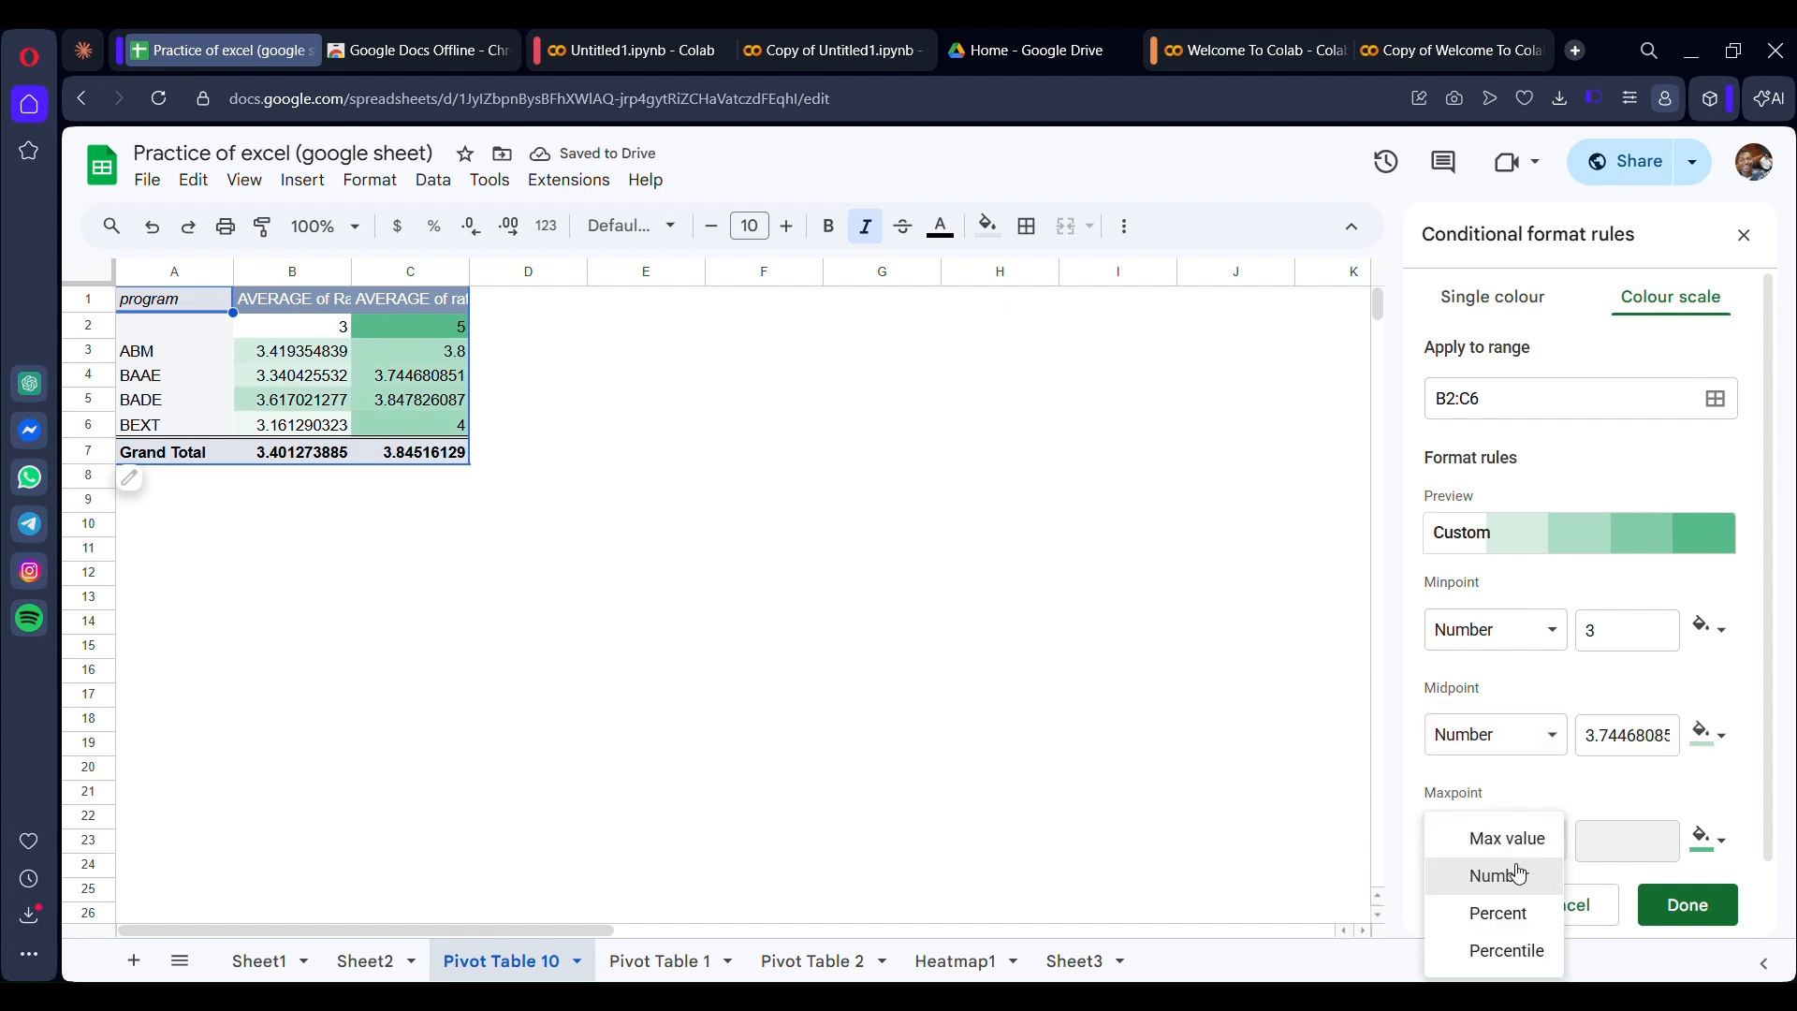
left_click(1509, 875)
left_click(1718, 906)
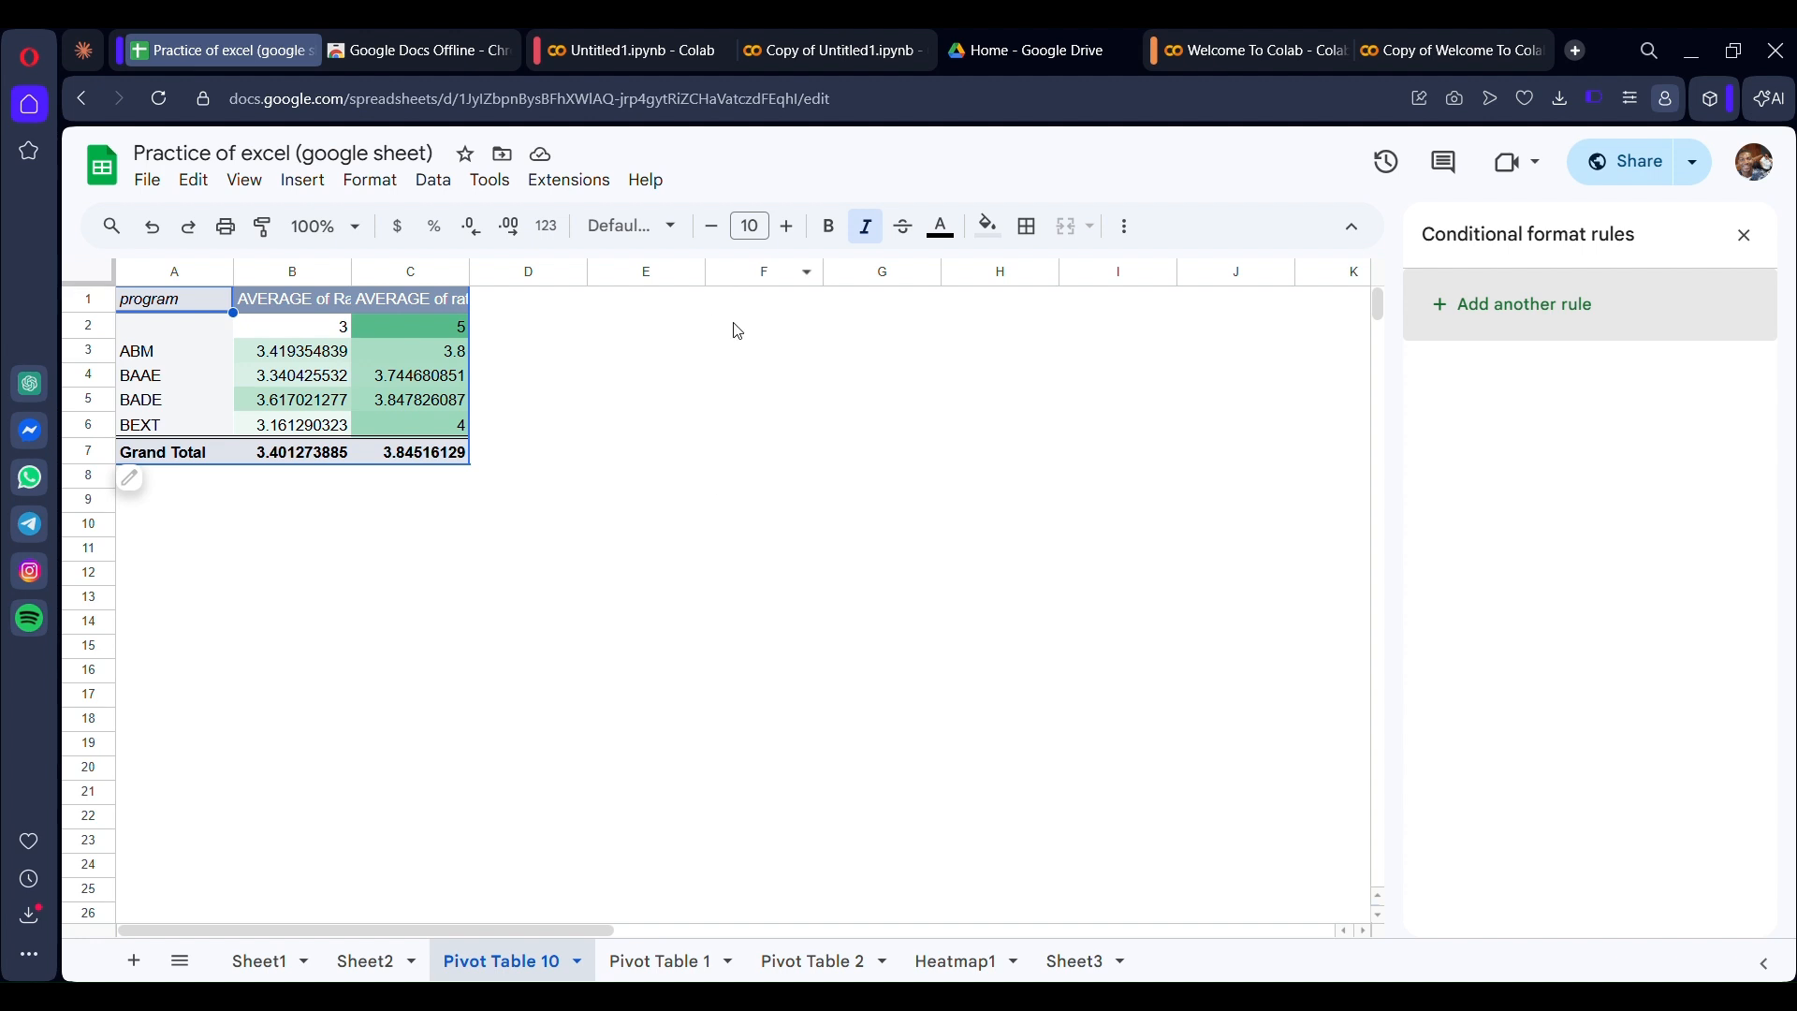
Look over the colour-scaled maths and computer ratings on the Heatmap1 sheet
left_click(938, 960)
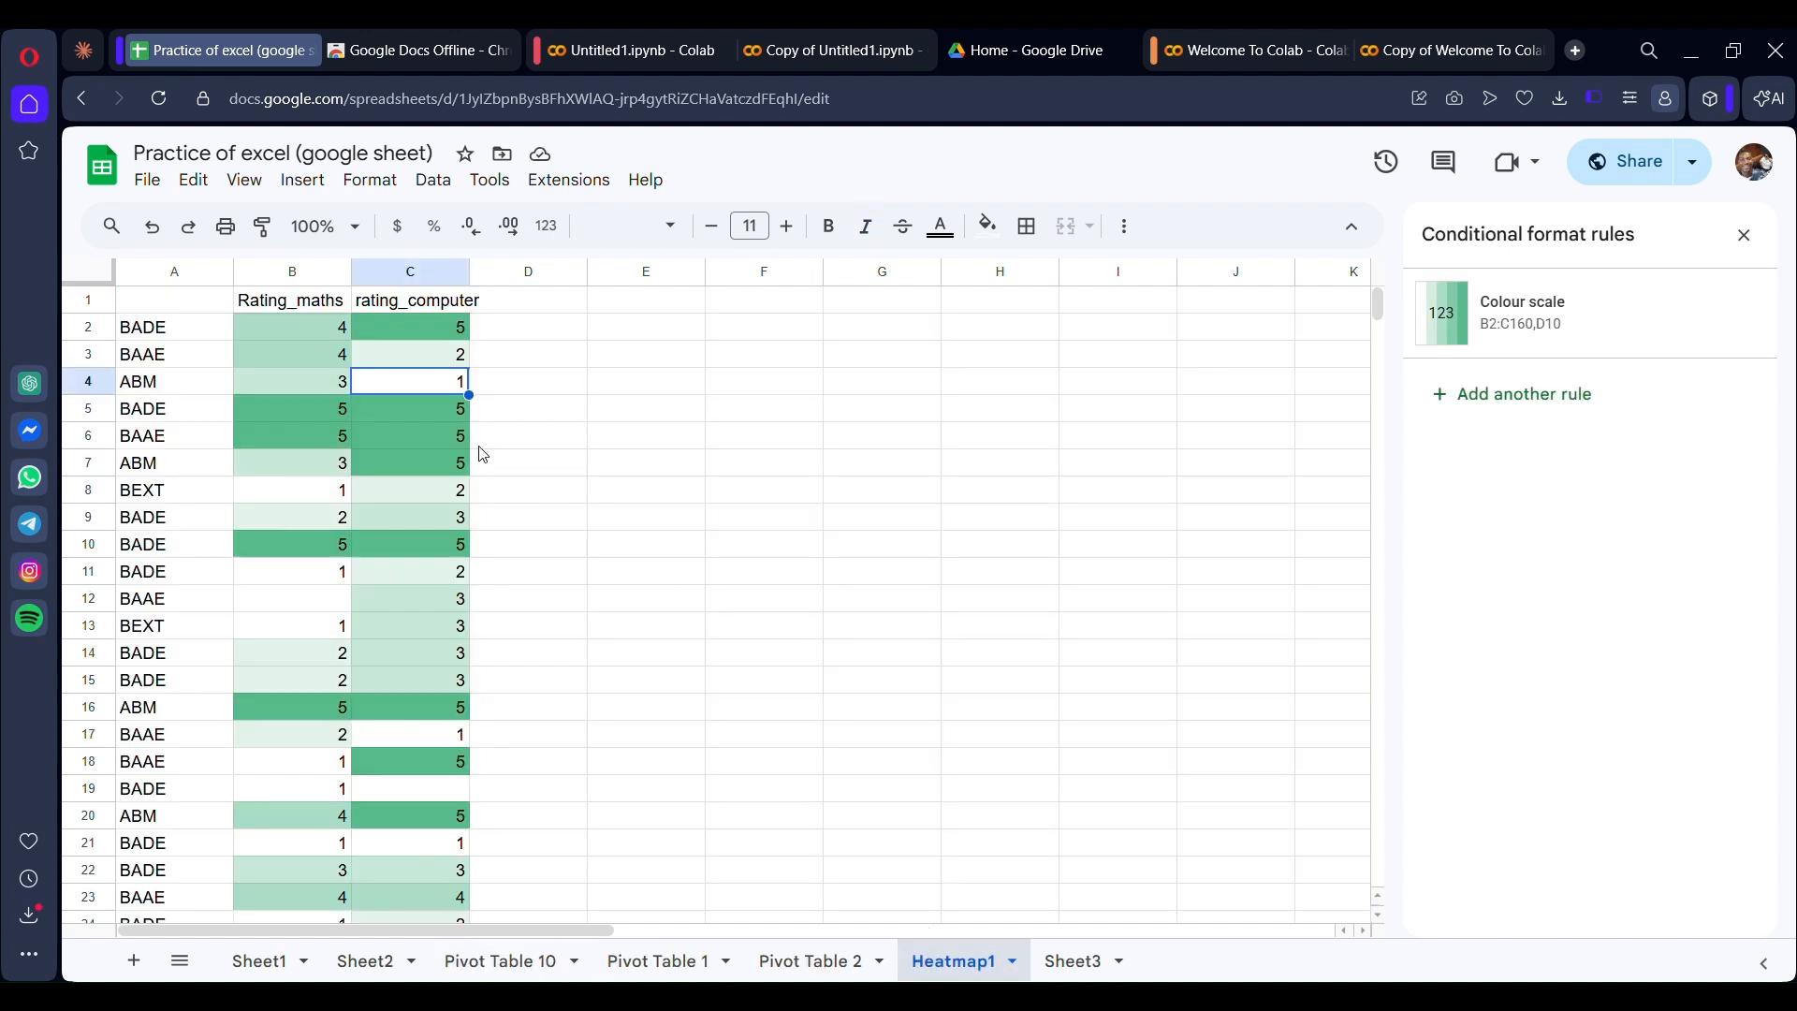
scroll(400, 434, "down", 5)
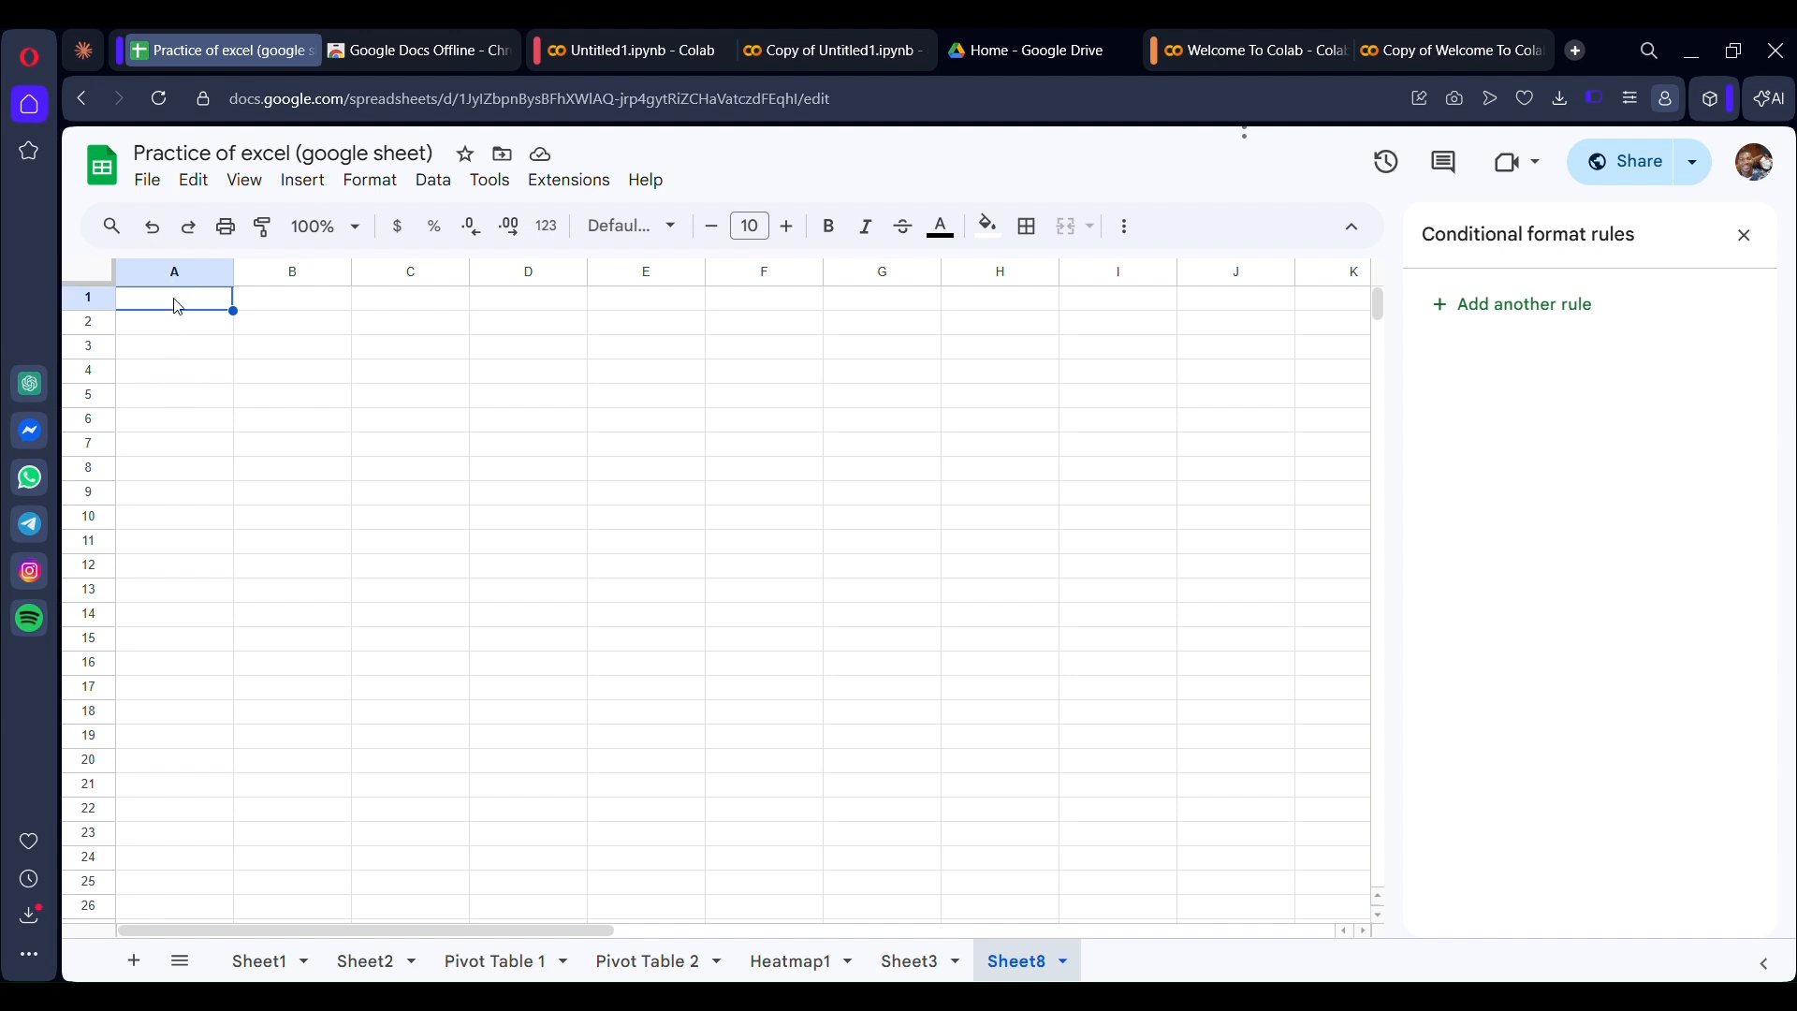
Paste the copied table of petrol and diesel prices by country into Sheet8, starting at A1
key("ctrl+v")
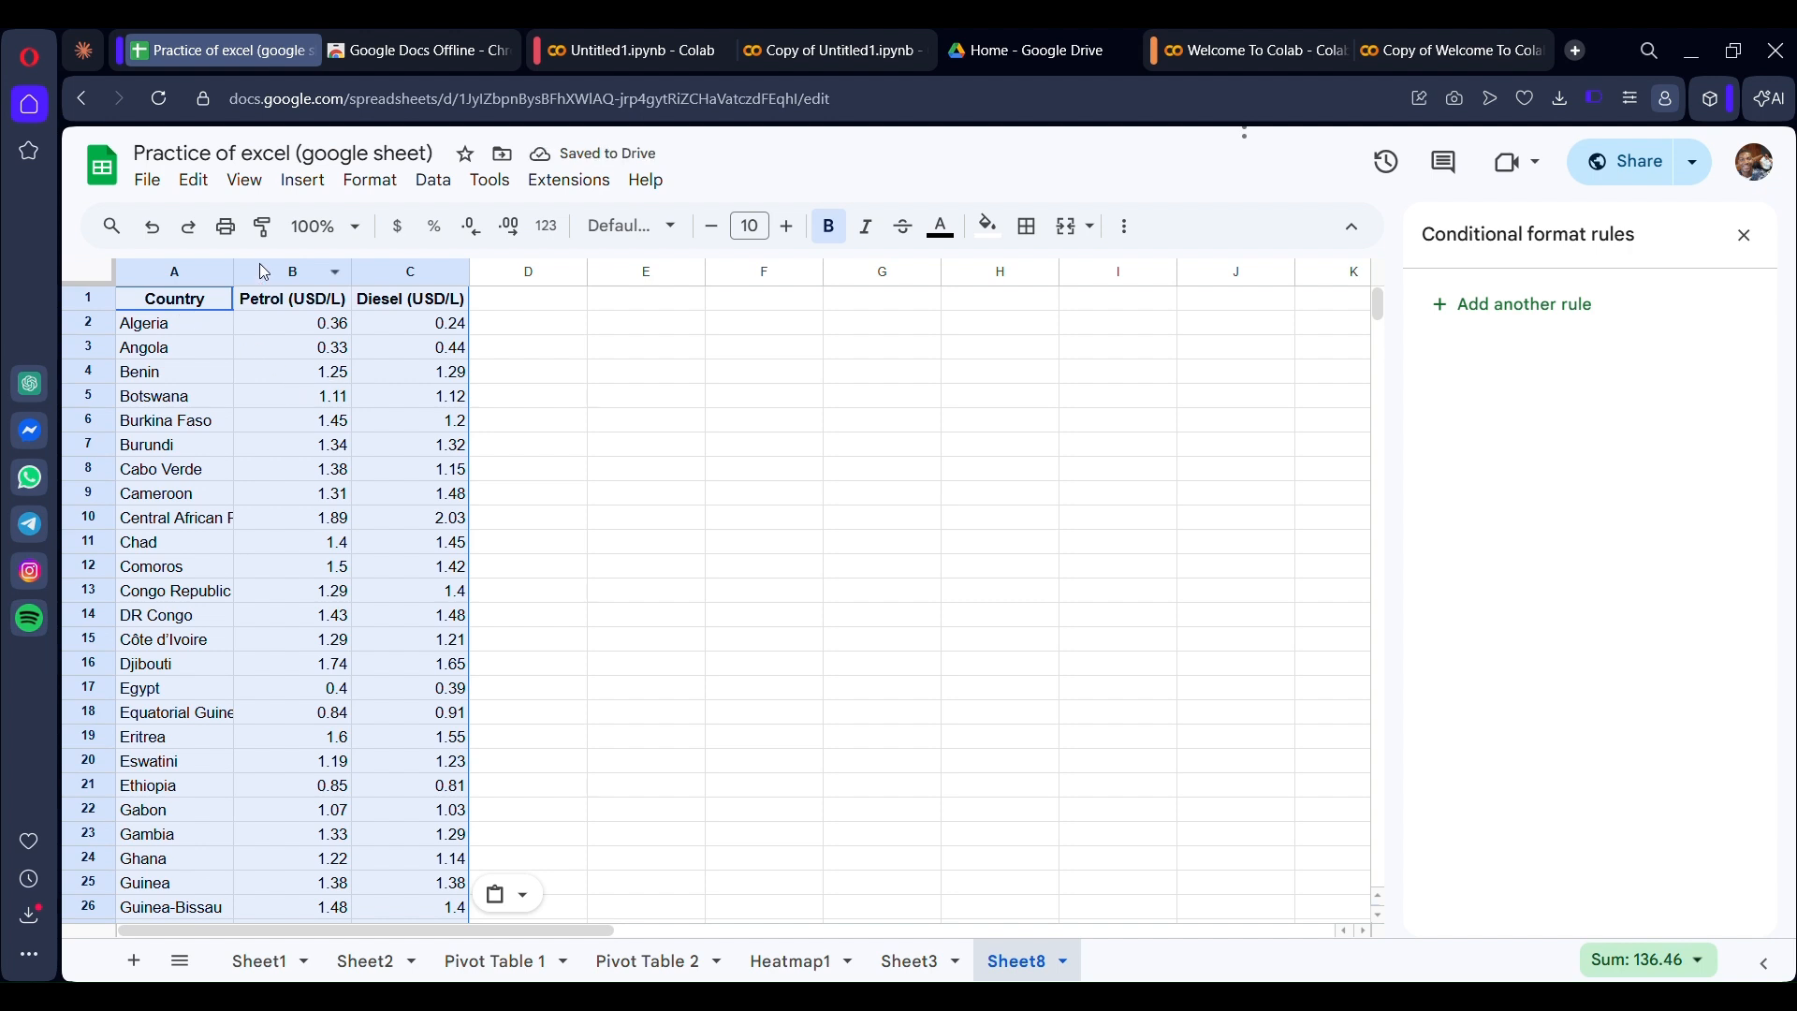
left_click(309, 181)
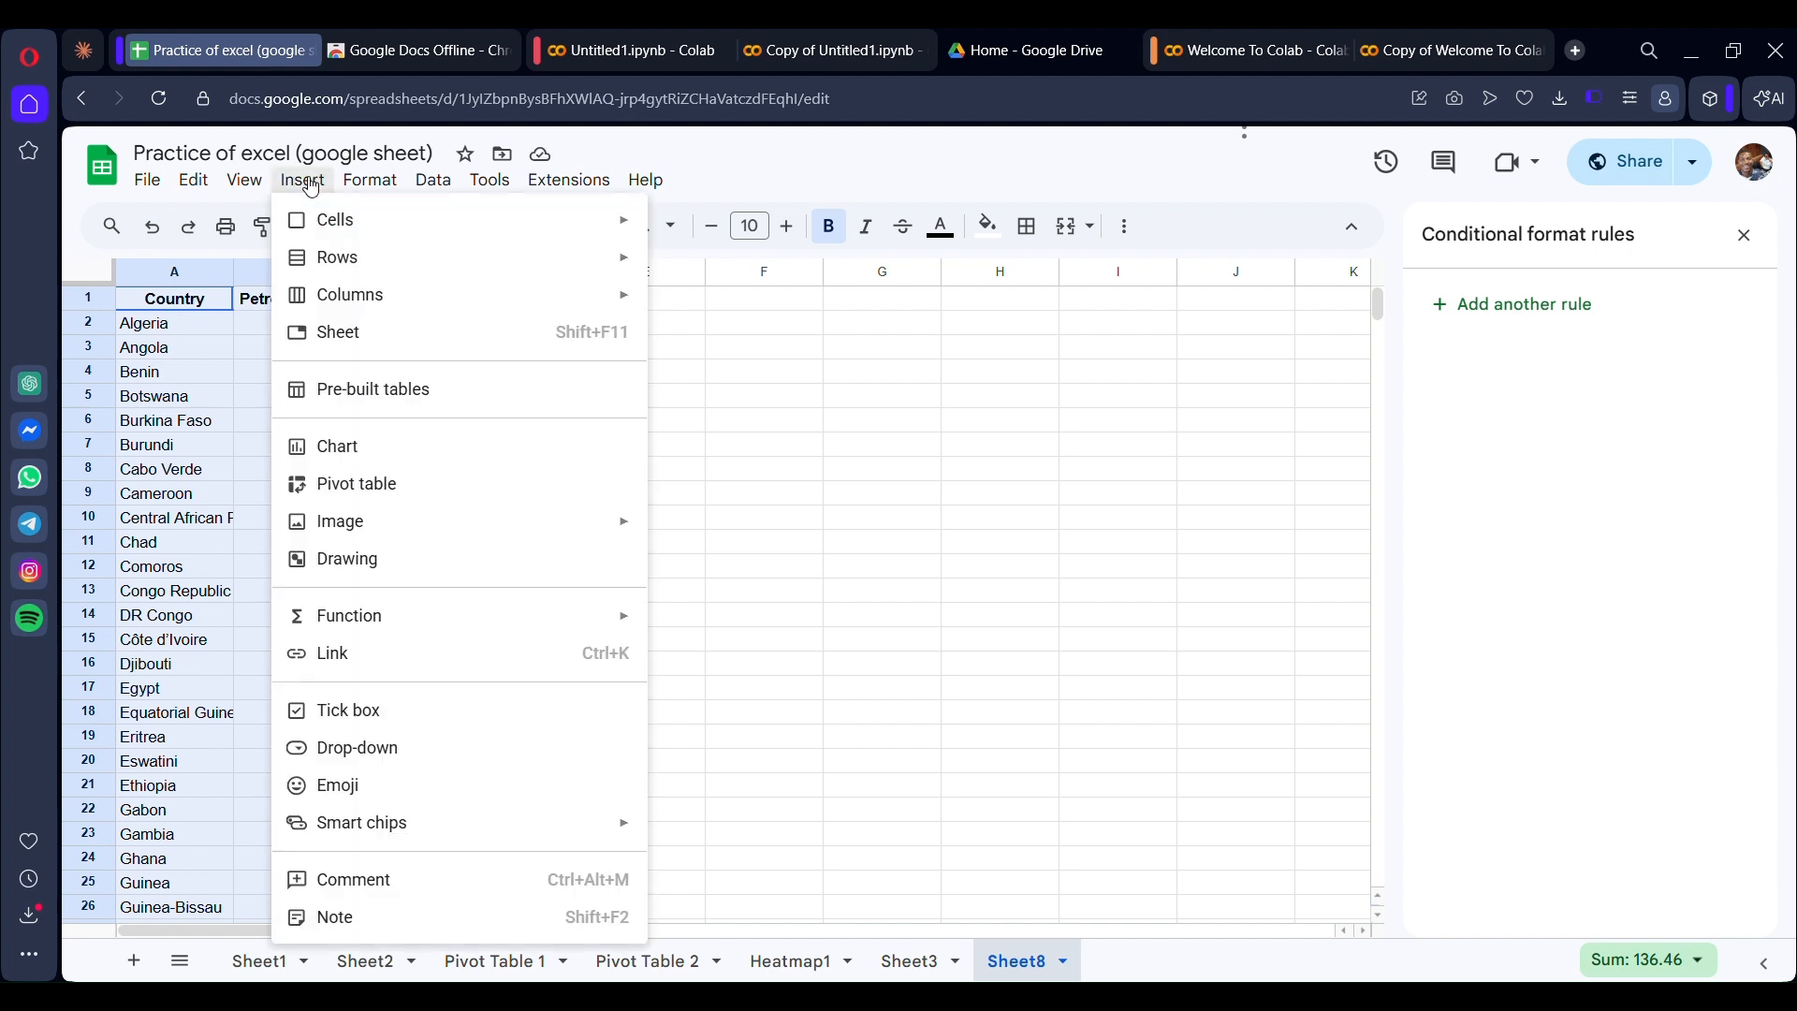
left_click(696, 374)
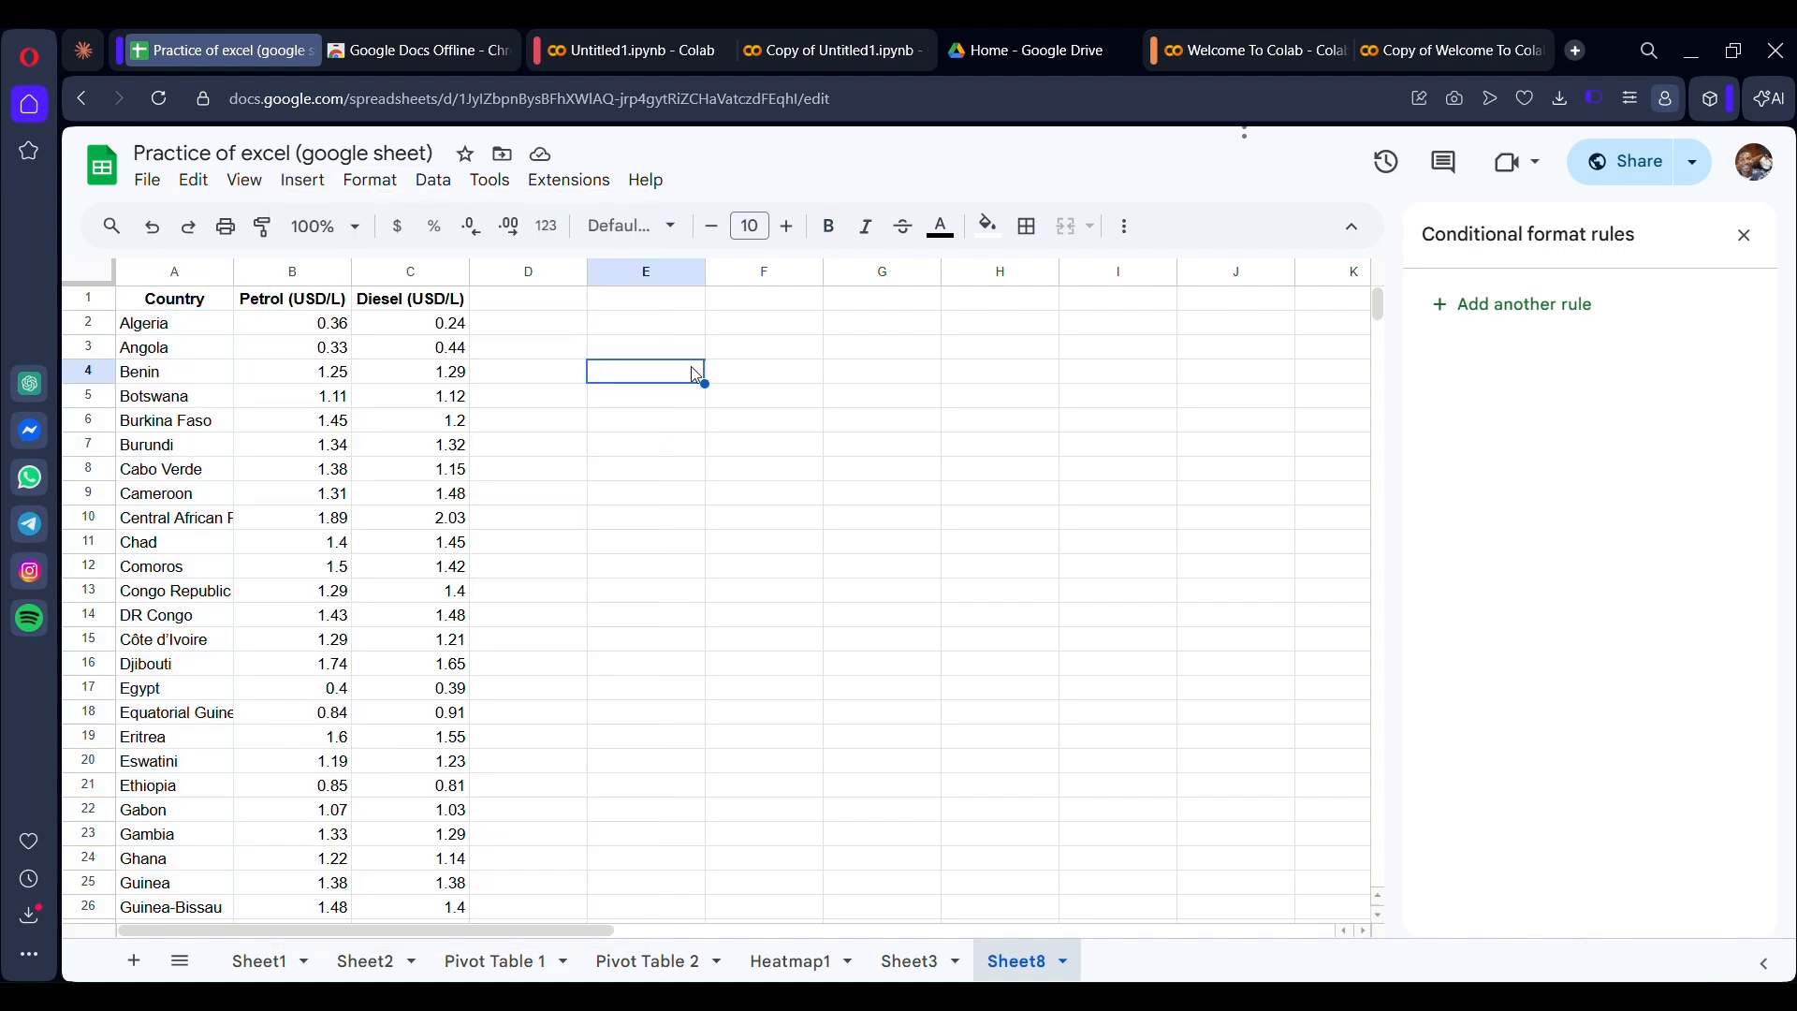
Insert a chart on Sheet8 and change its type to Geo chart
left_click(302, 180)
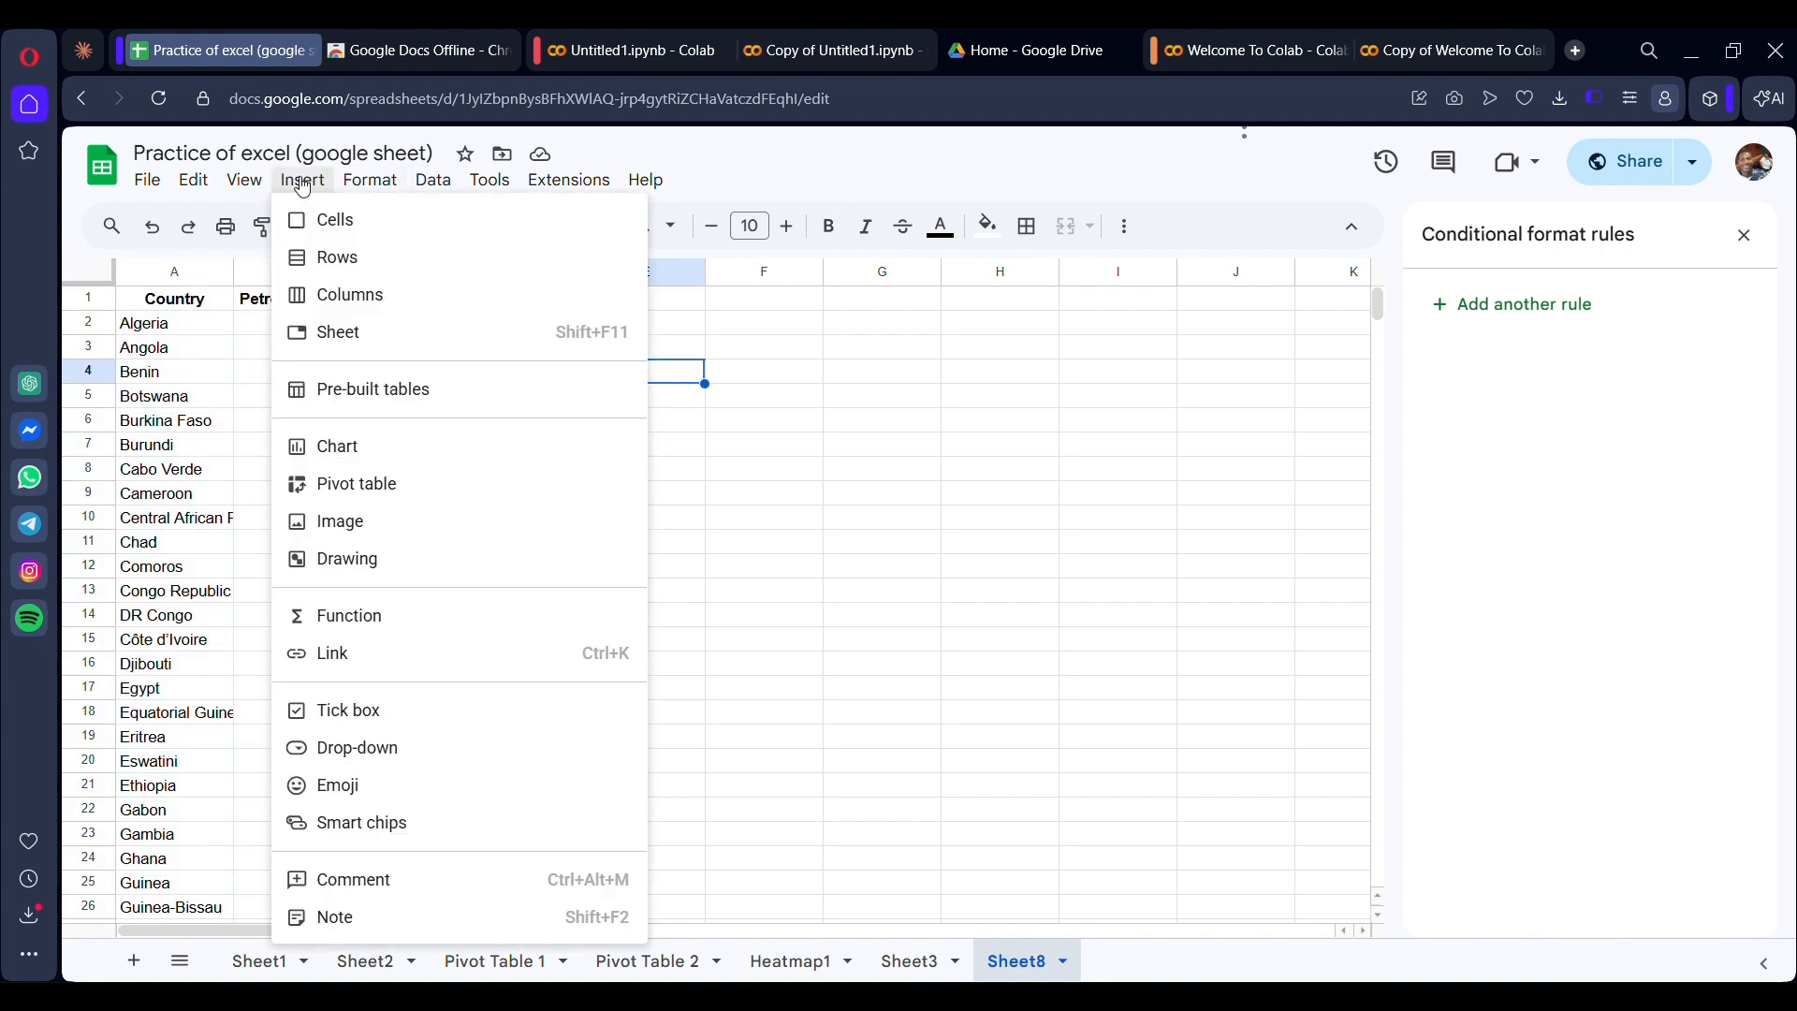
left_click(373, 438)
left_click(1529, 384)
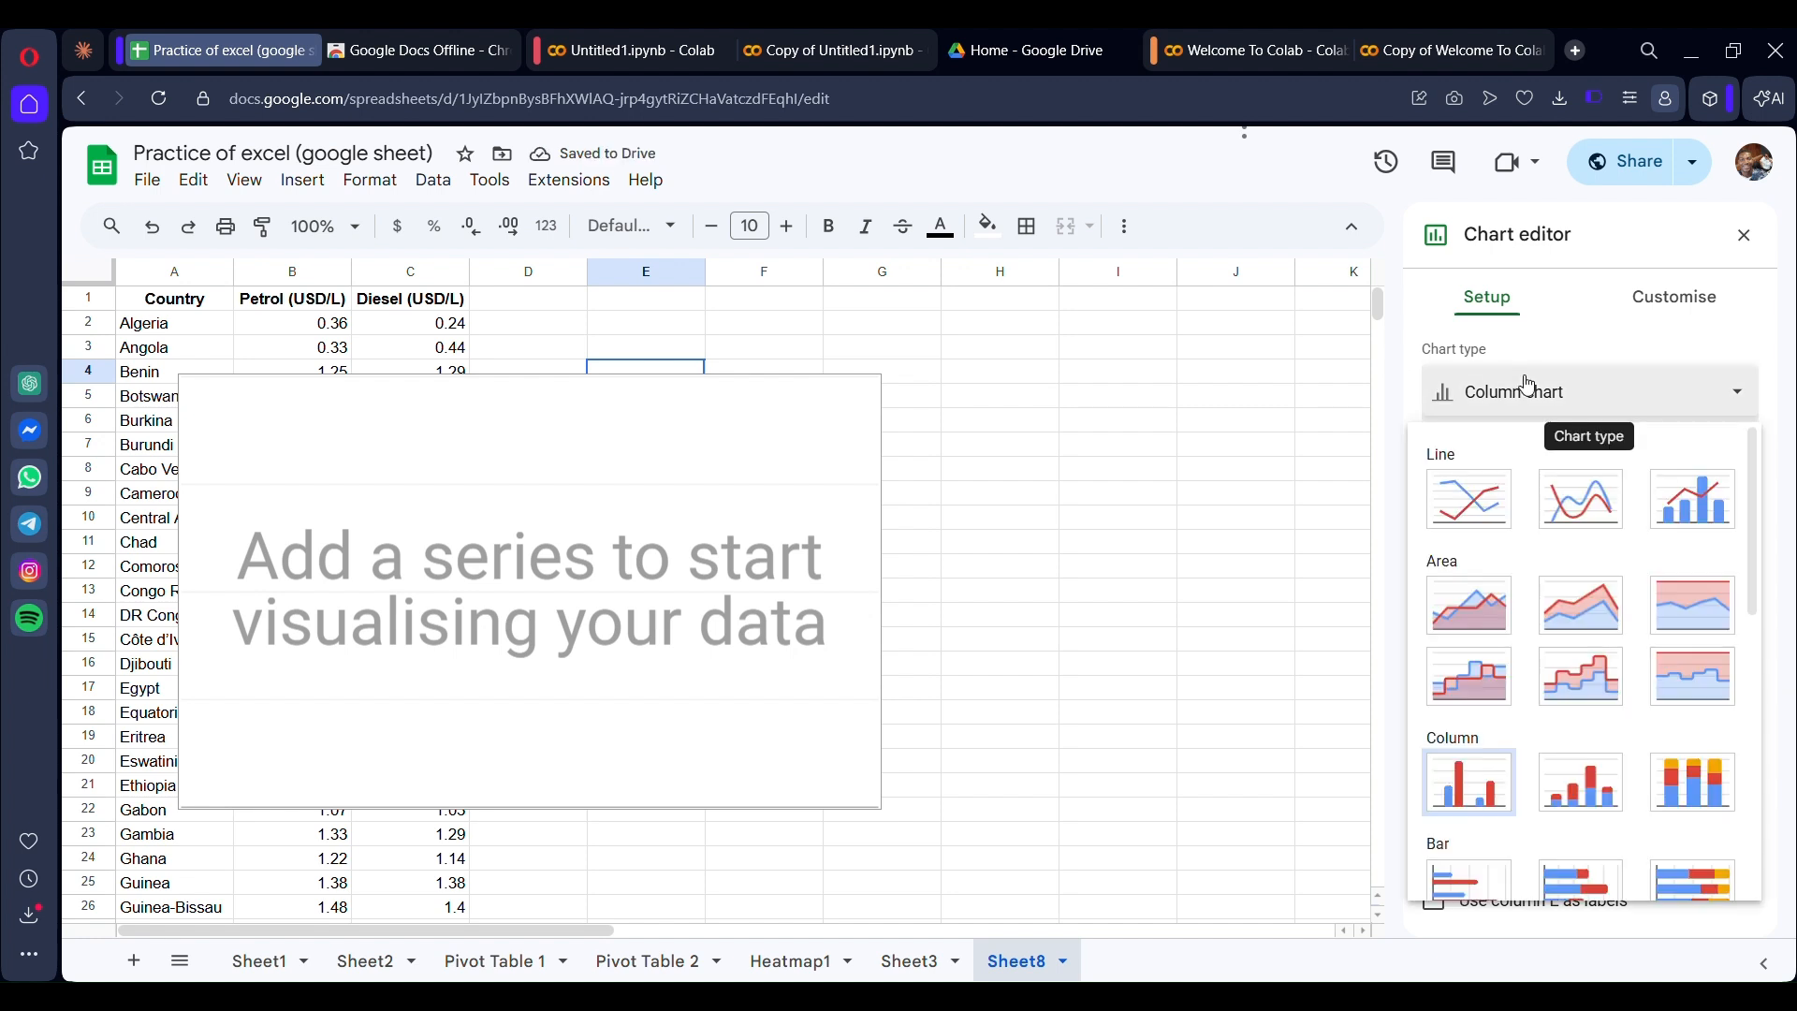
scroll(1470, 506, "down", 2)
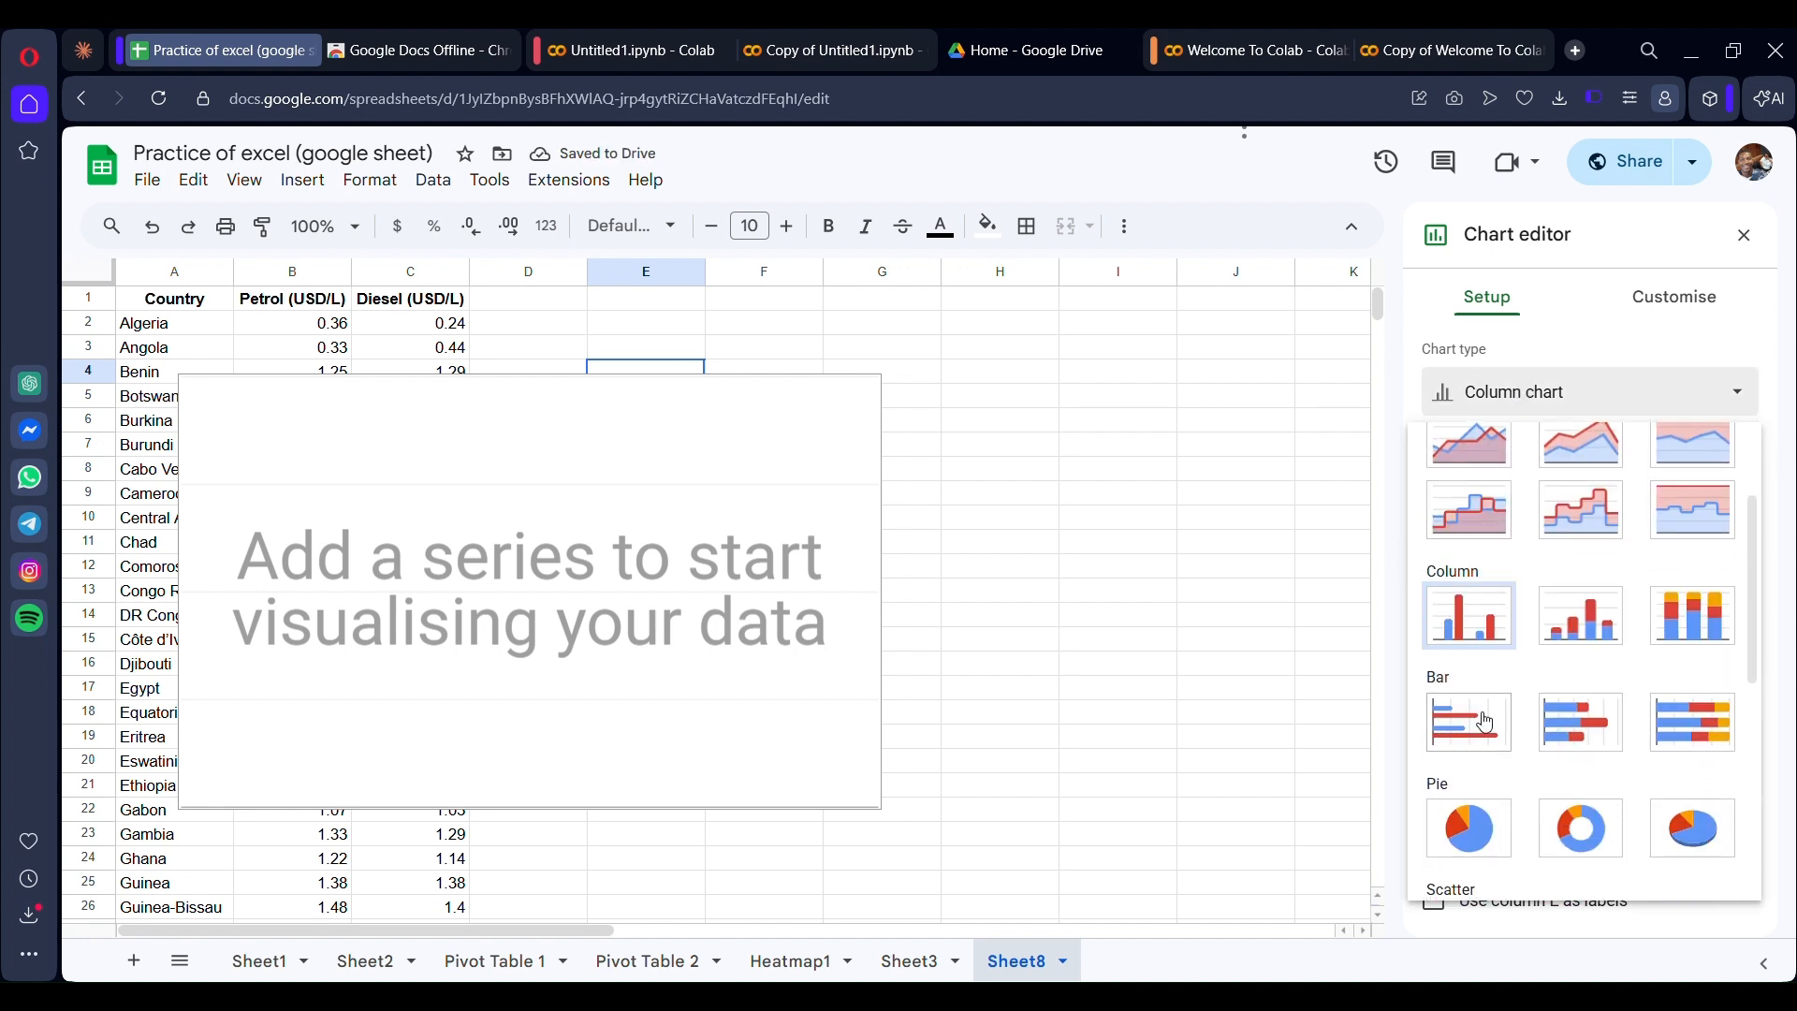
scroll(1485, 722, "down", 2)
left_click(1473, 855)
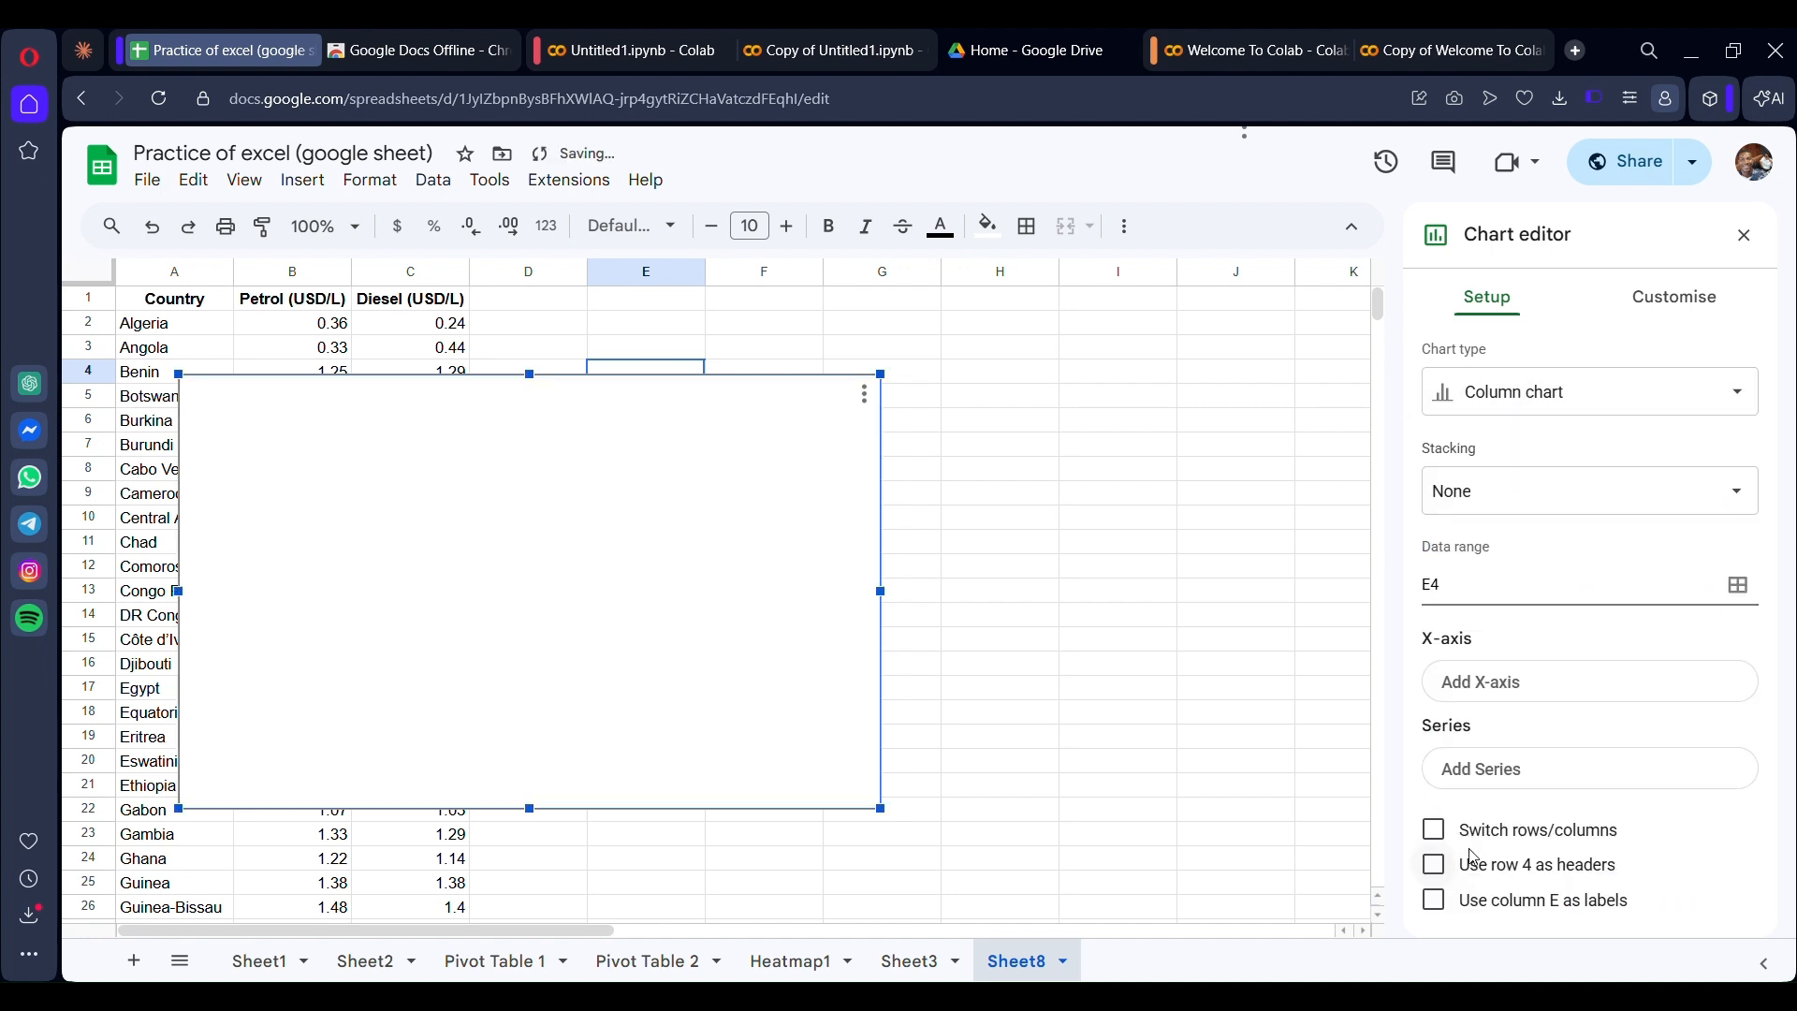
Set the geo chart's data range to A2:A55,B2:B55 so it maps the petrol prices by country
left_click(1488, 497)
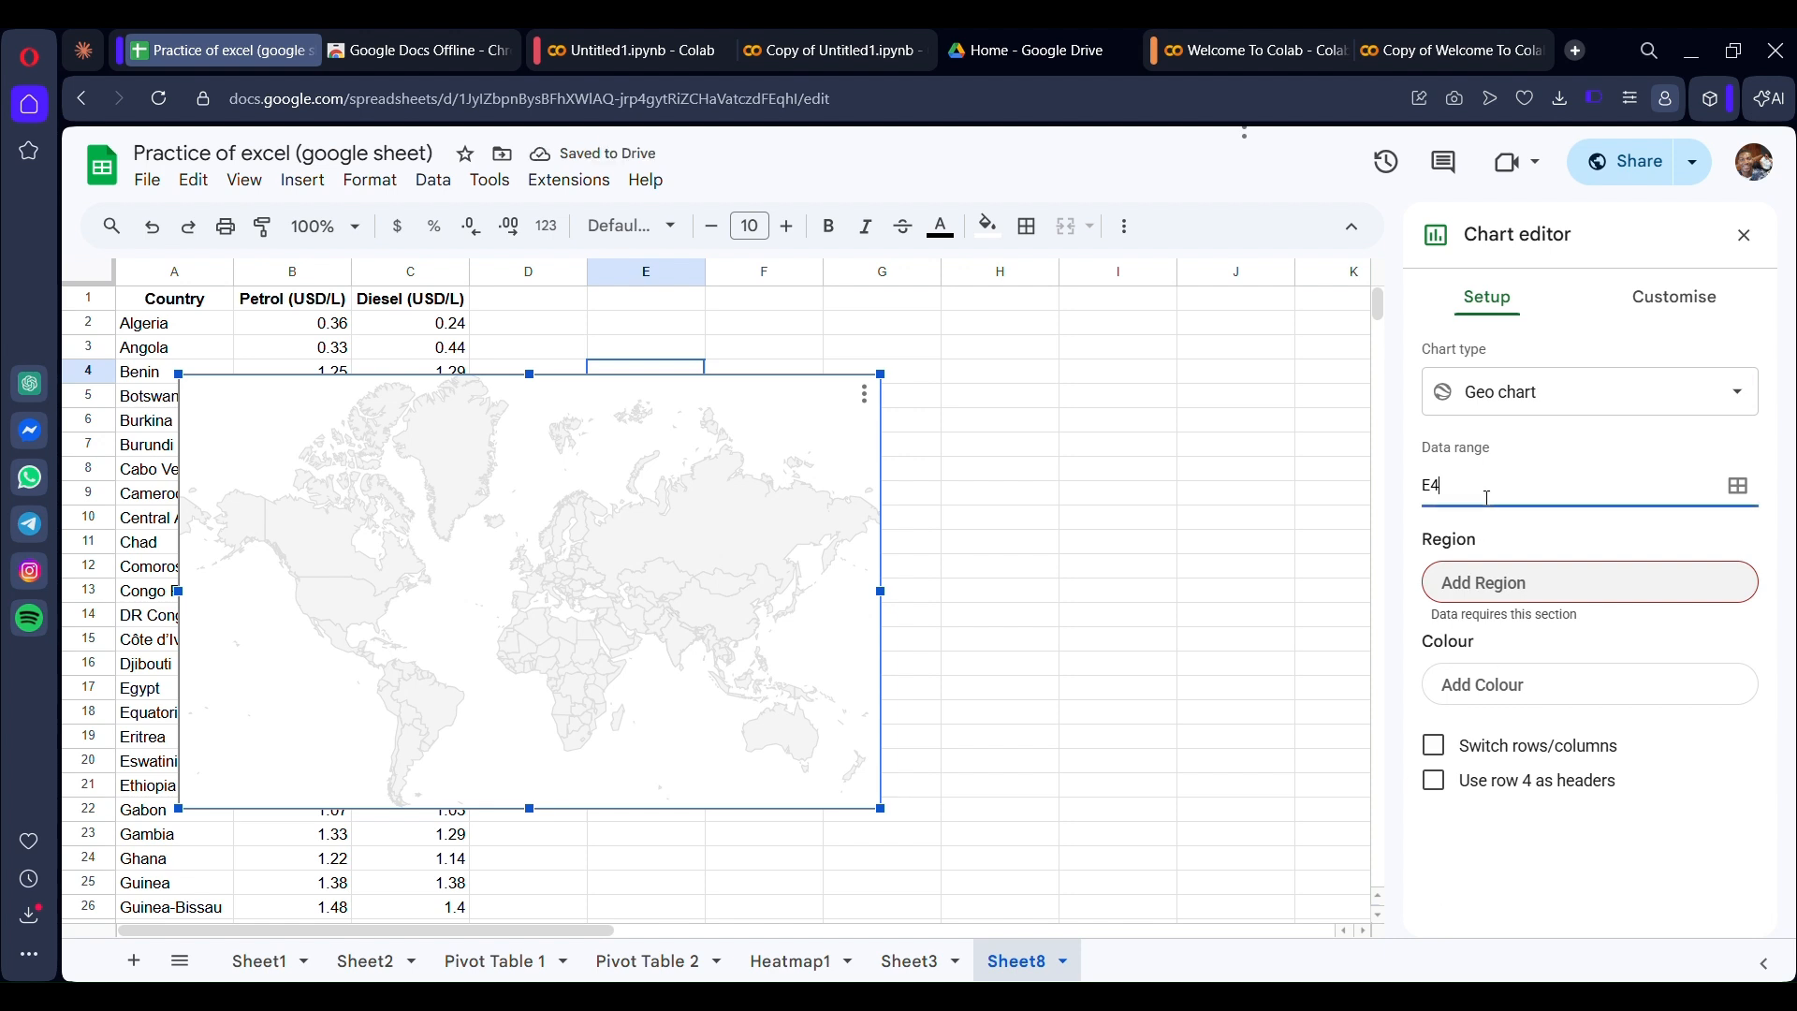
key("BackSpace")
key("BackSpace")
type("A2:B")
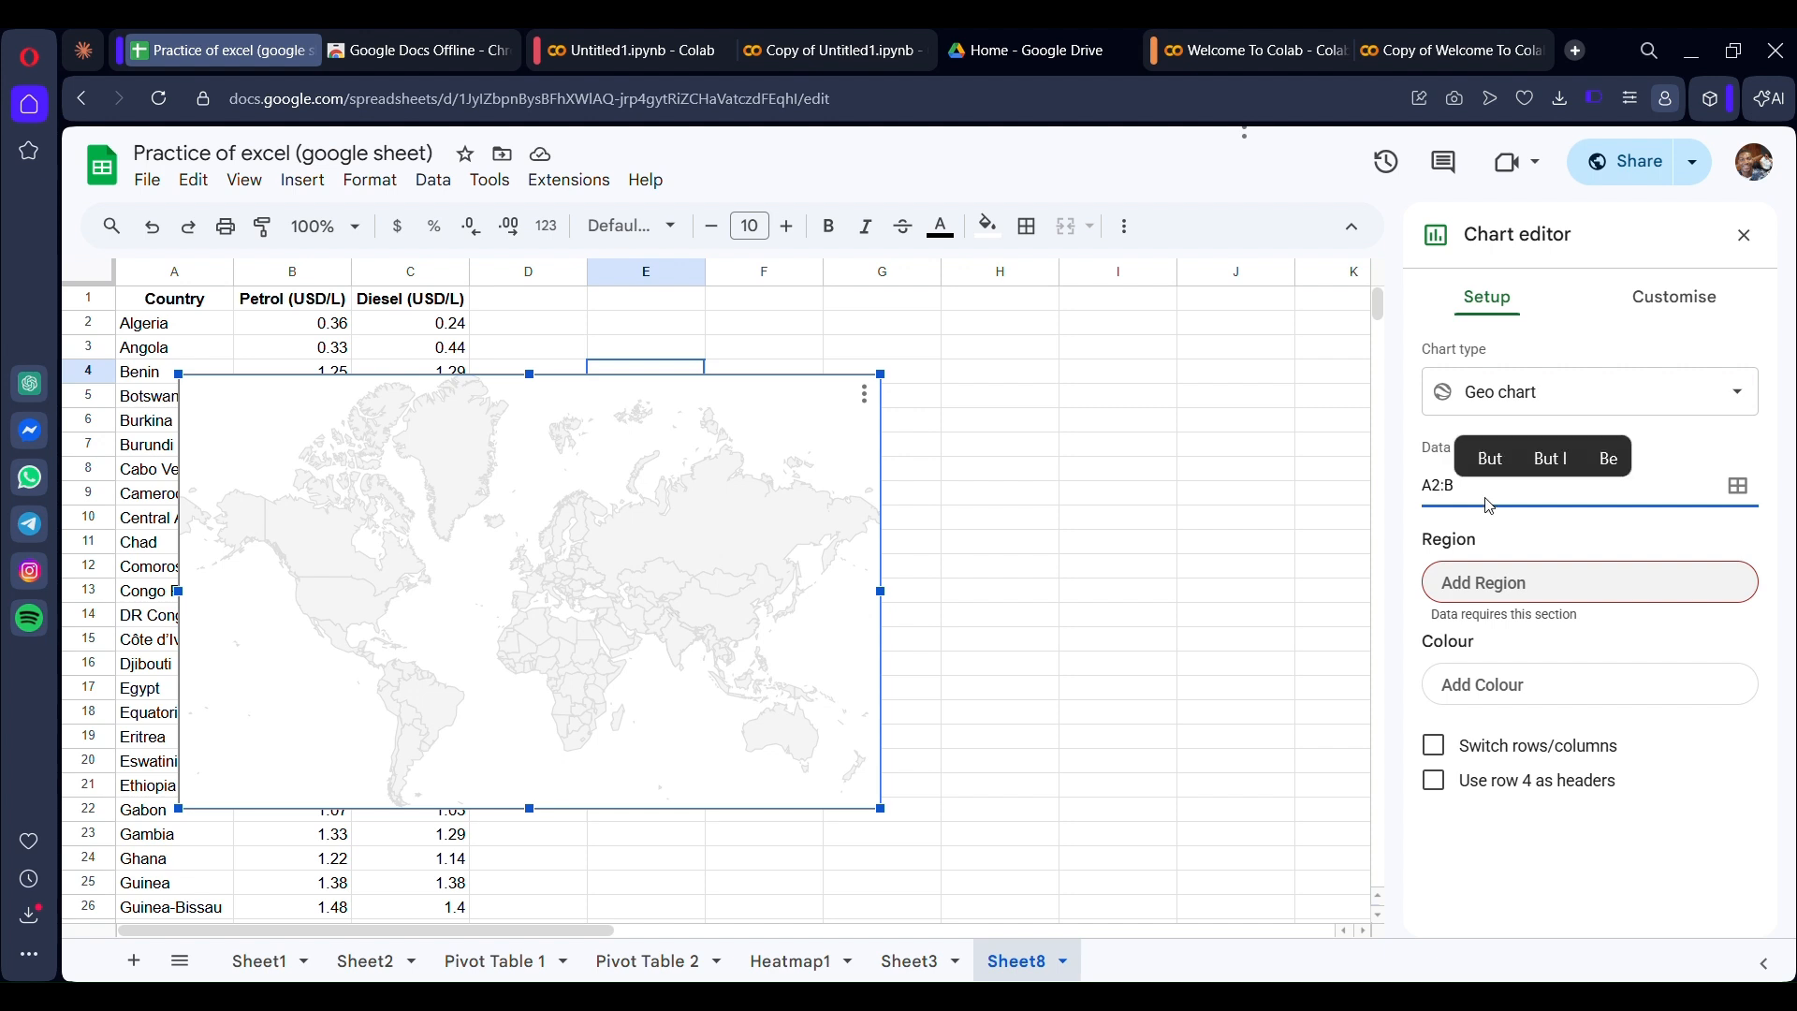
type("55")
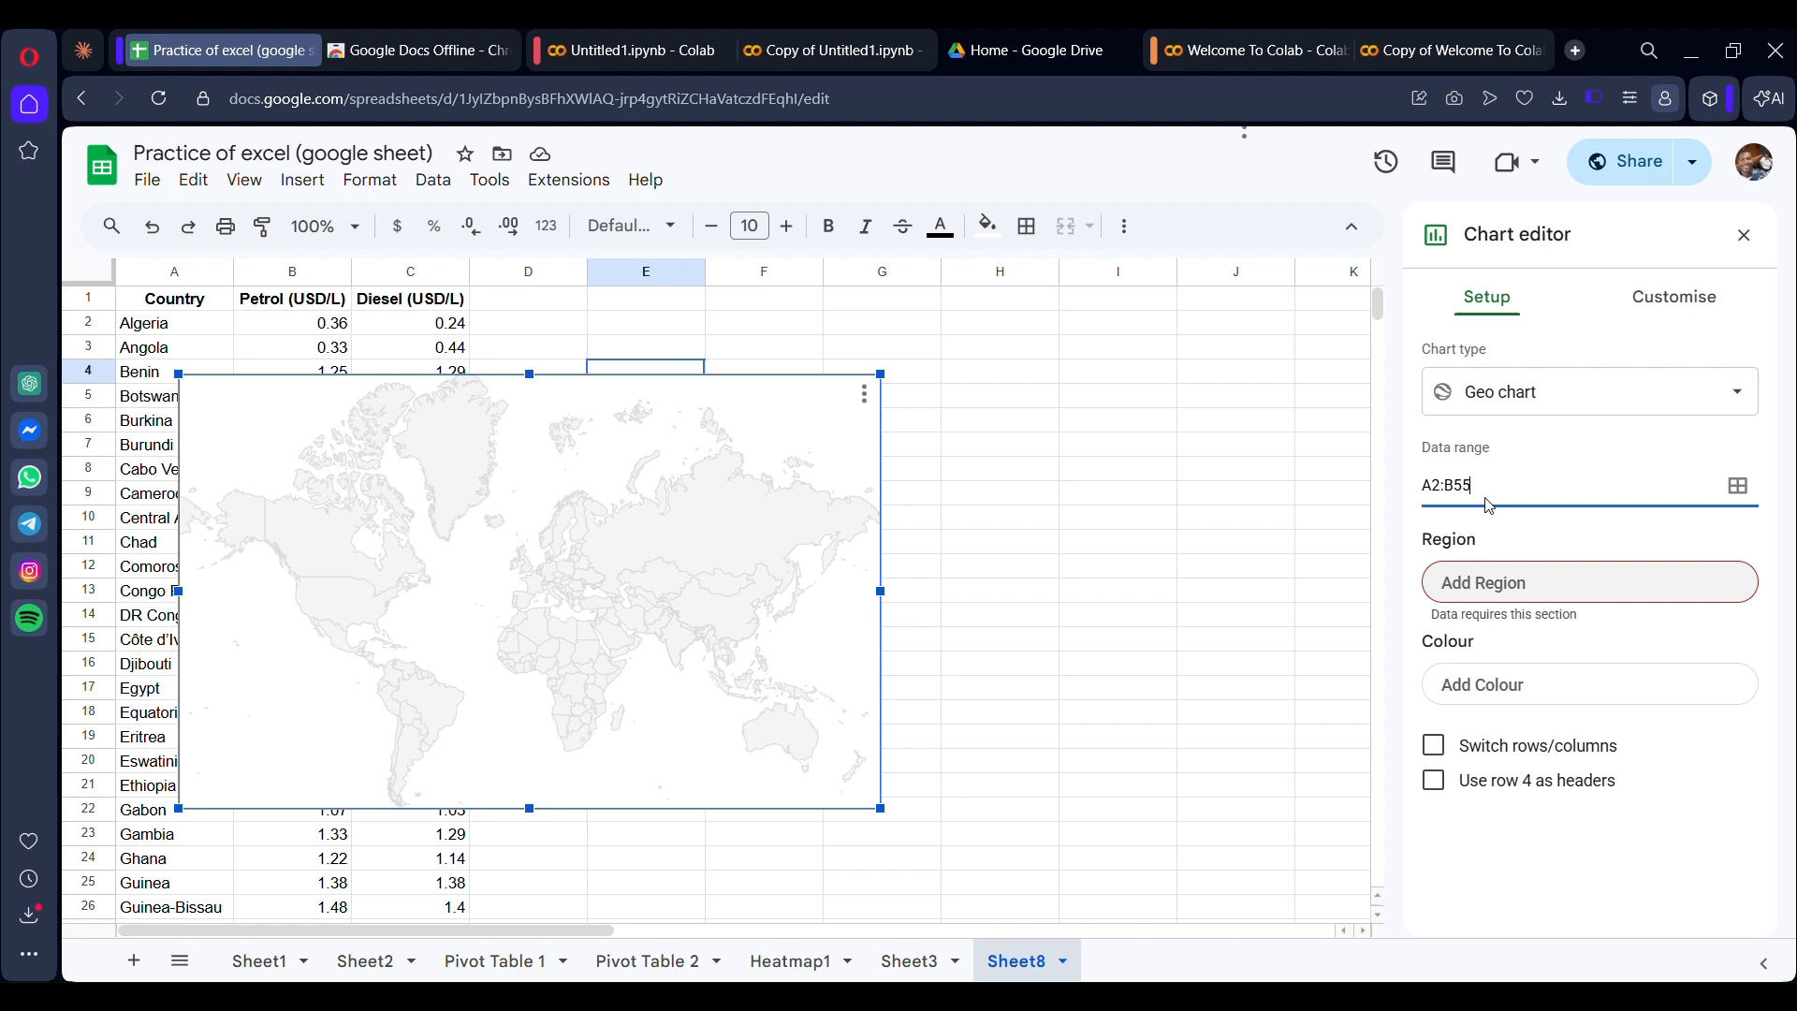
key("BackSpace")
key("BackSpace")
key("BackSpace")
type("A55,B2:B55")
key("Return")
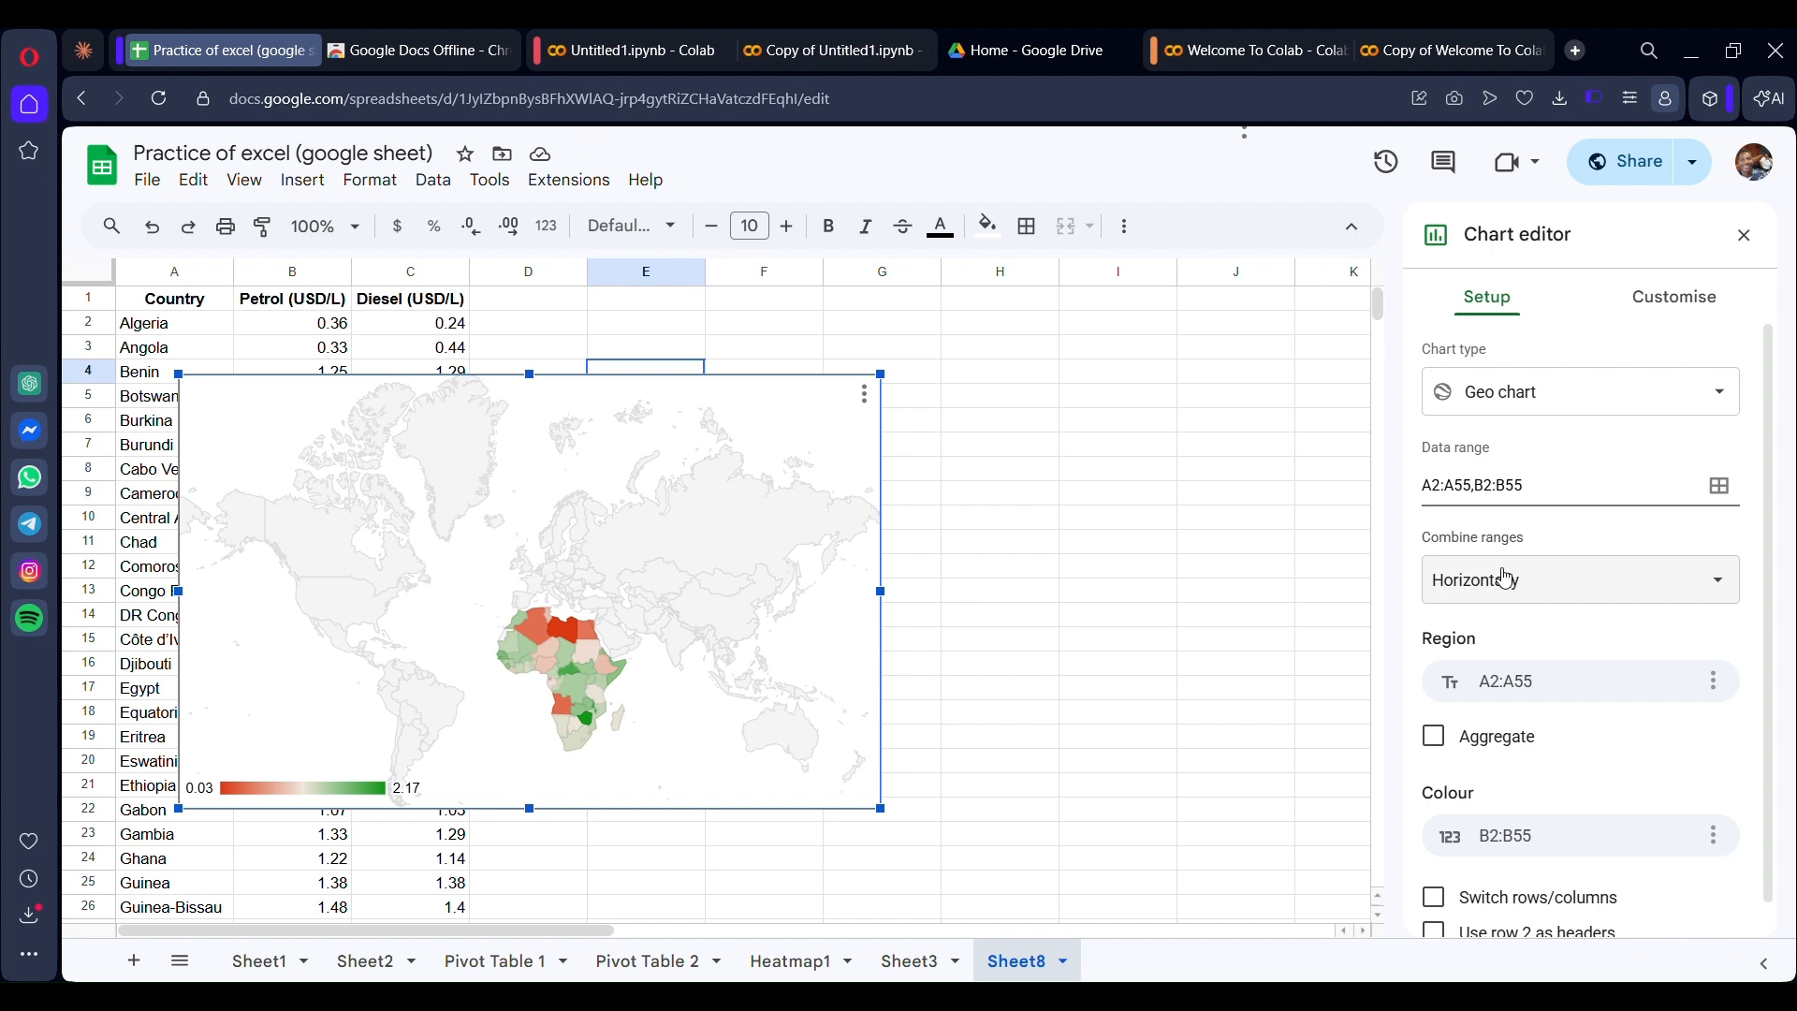
Set the geo chart's region to Africa and open its chart style options
left_click(1673, 300)
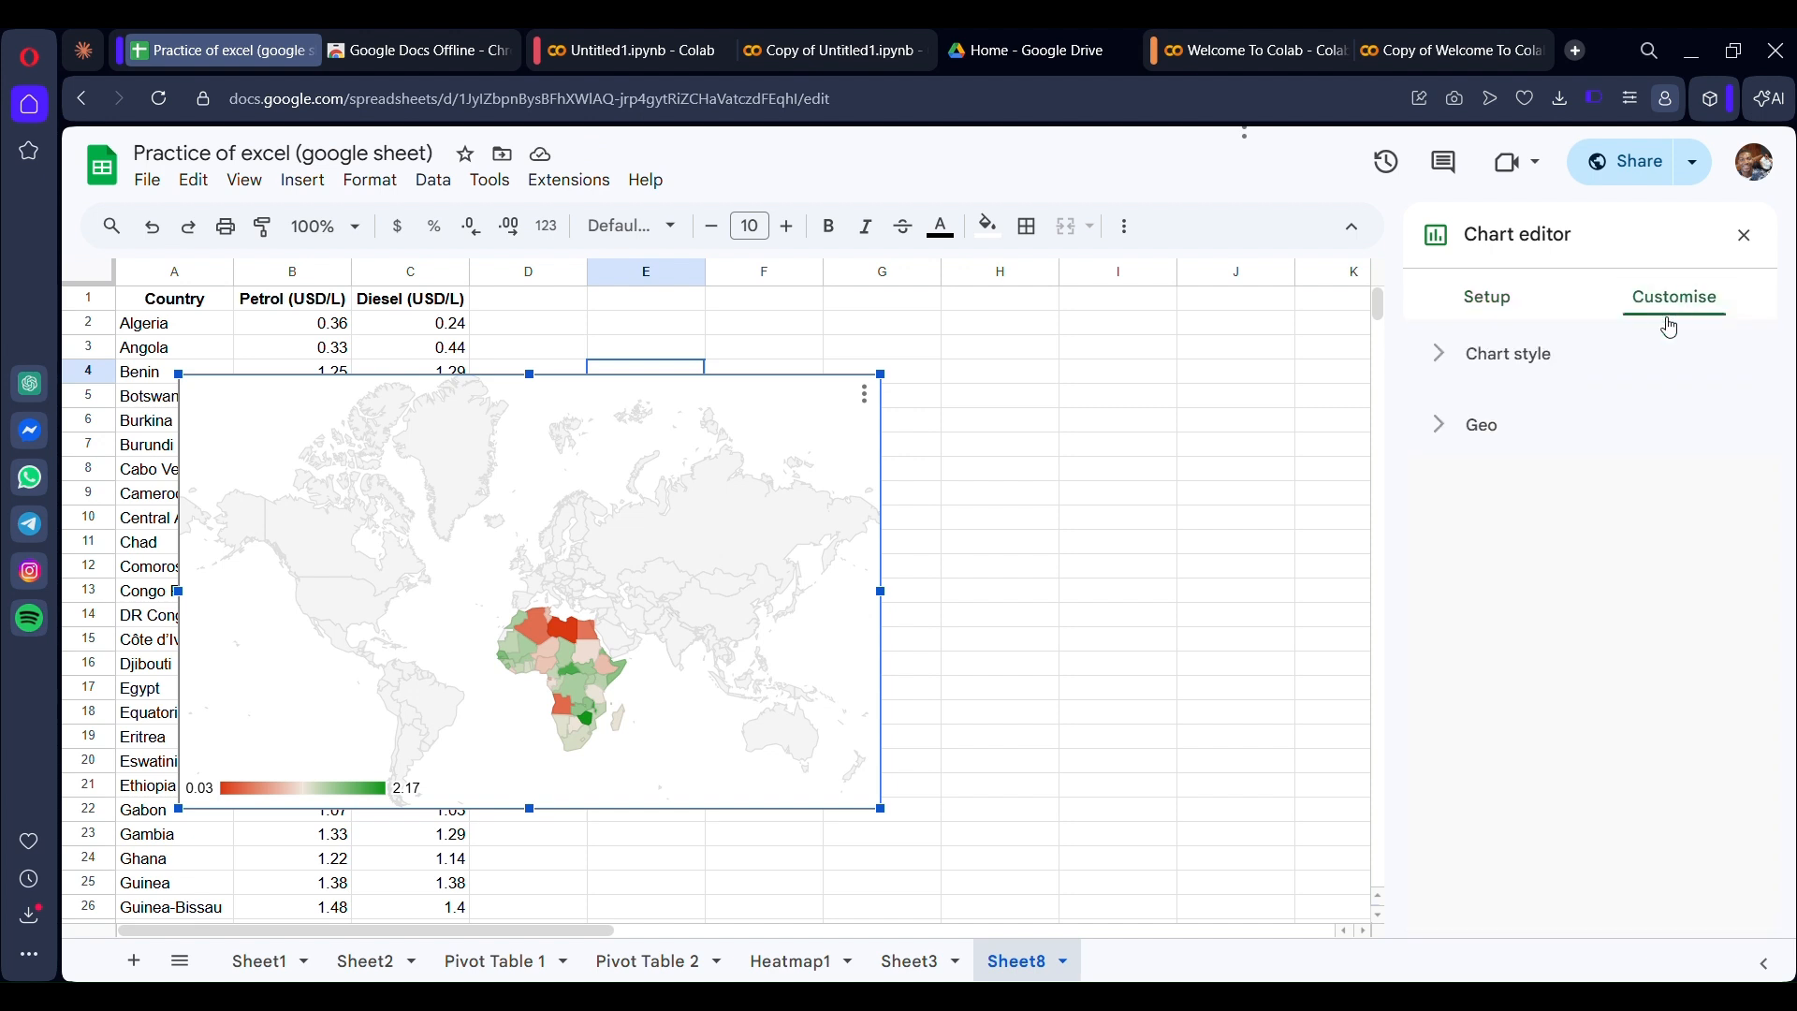
left_click(1509, 442)
left_click(1479, 524)
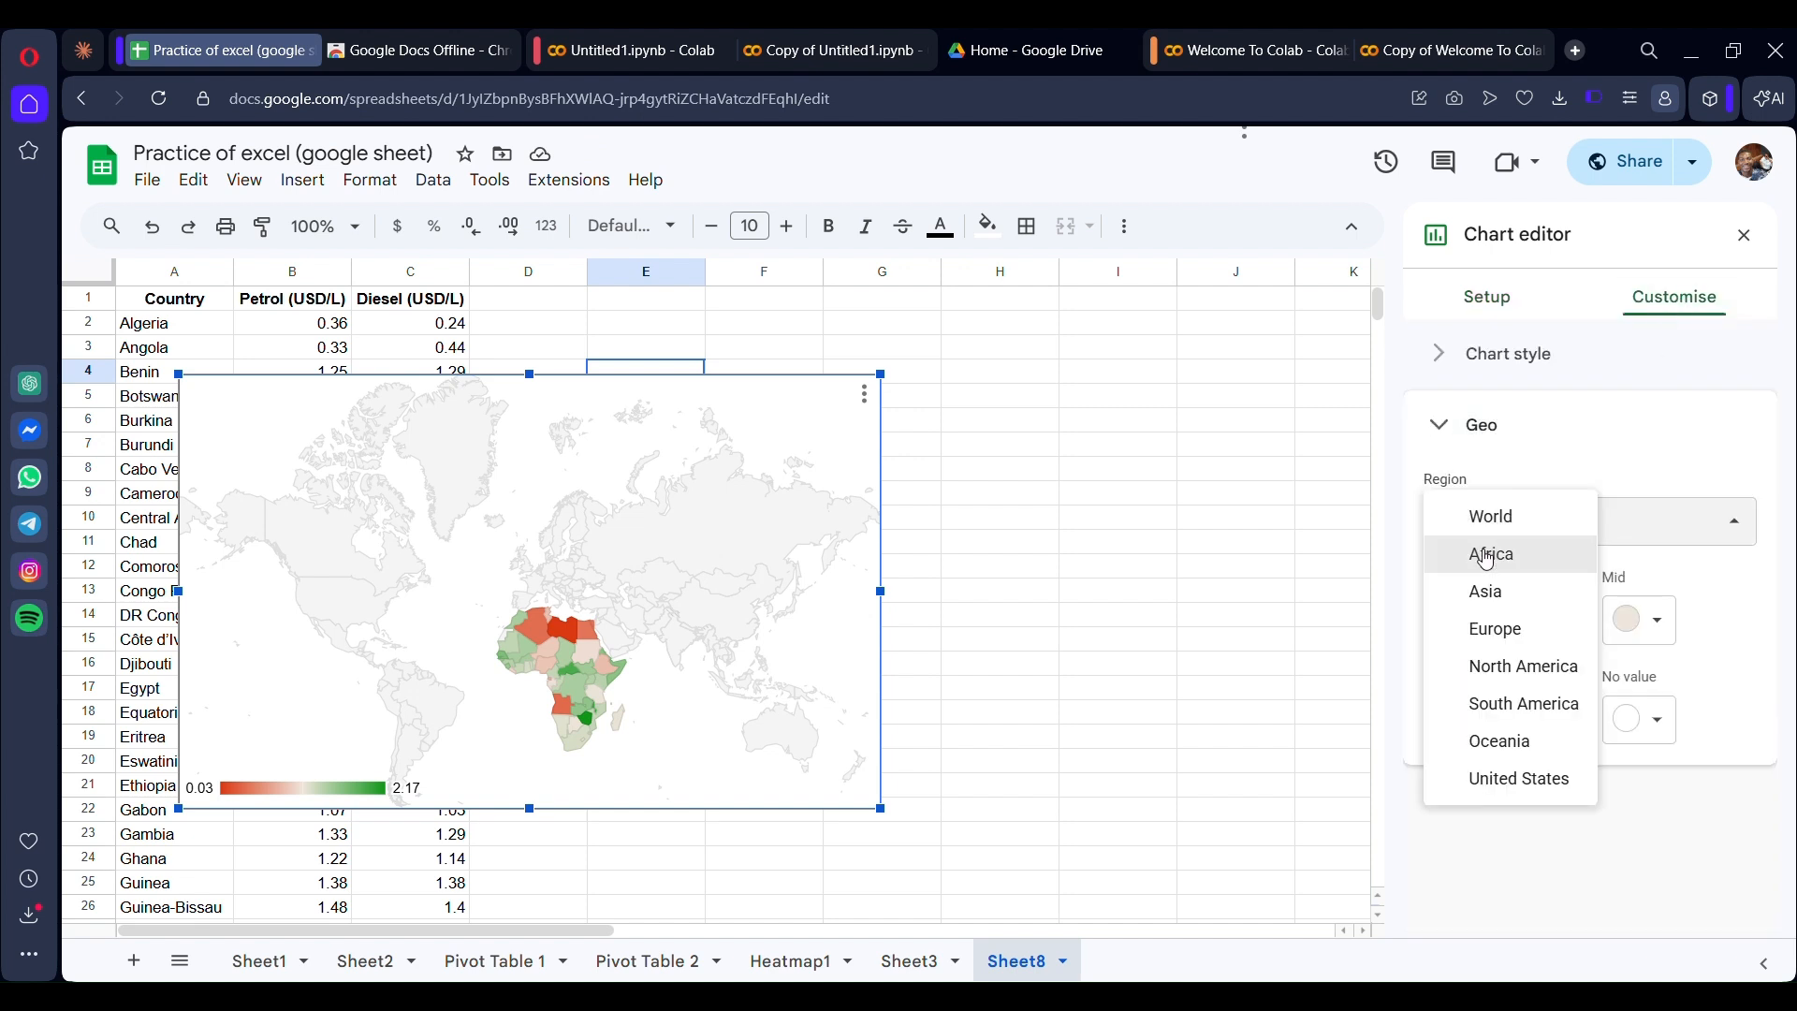
left_click(1488, 555)
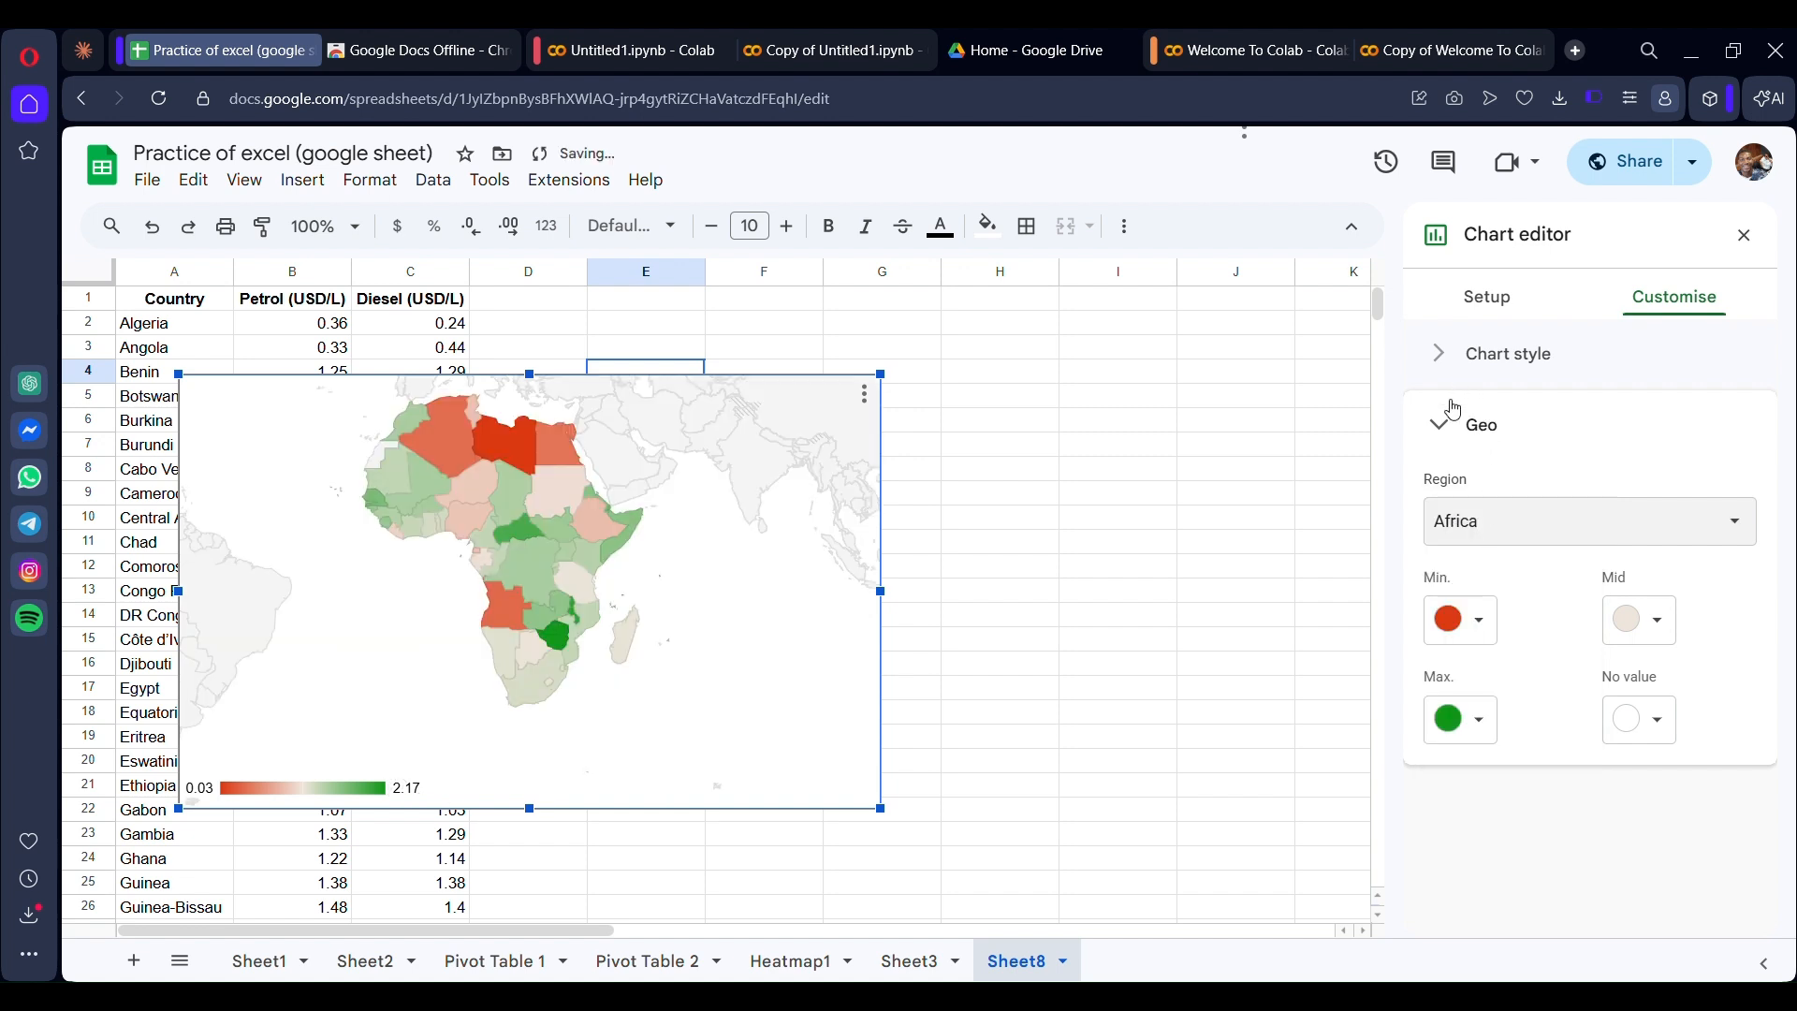
left_click(1458, 368)
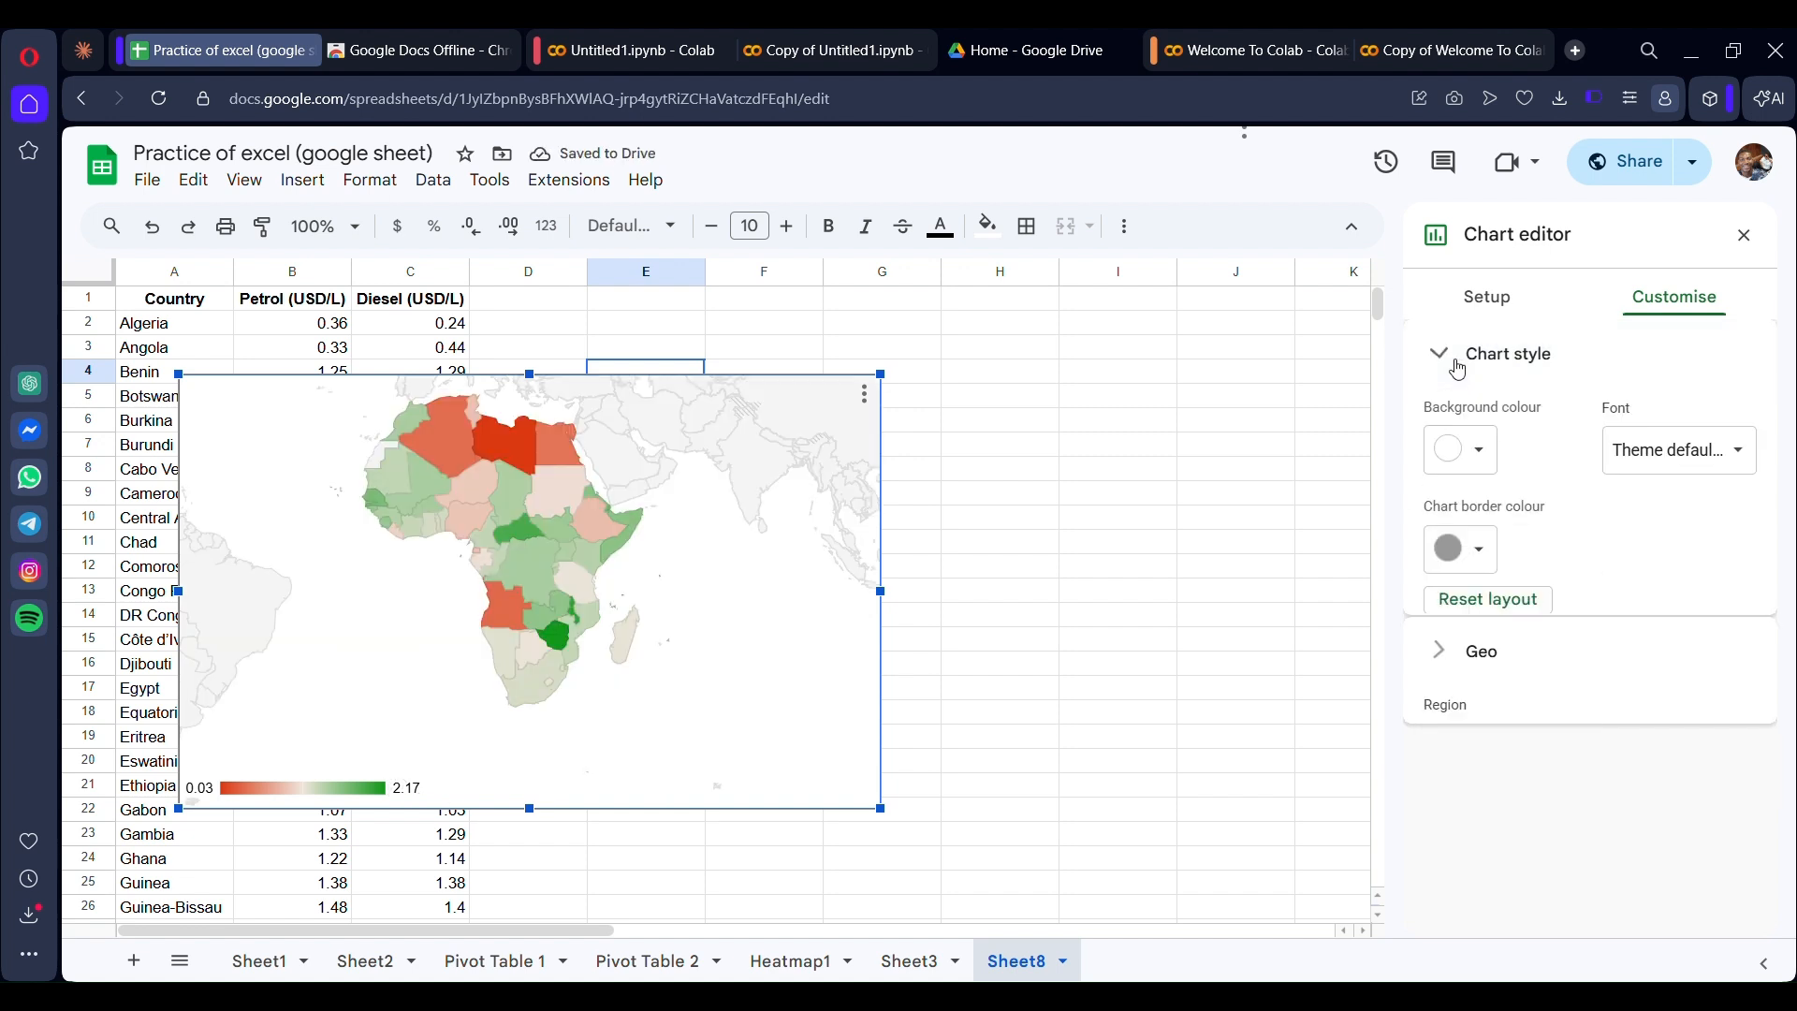
Turn on Aggregate for the geo chart's region and move the chart beside the fuel price table, clear of its columns
left_click(1488, 300)
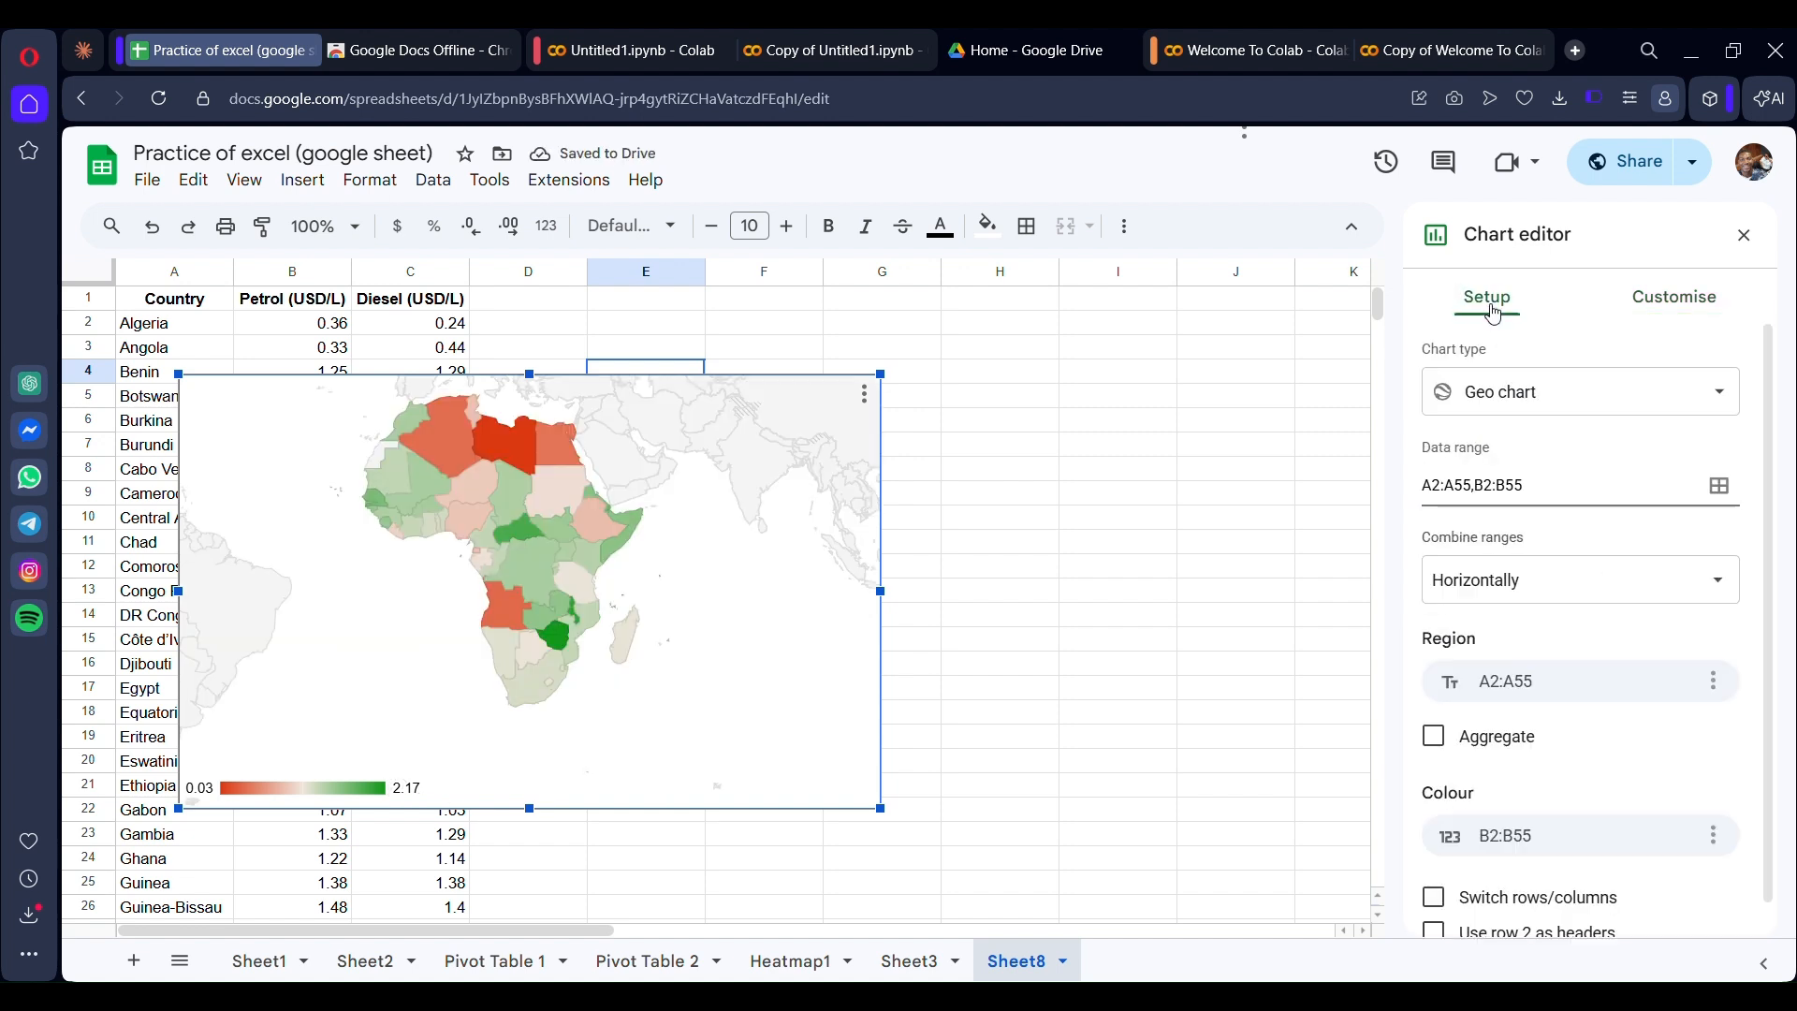
left_click(1434, 739)
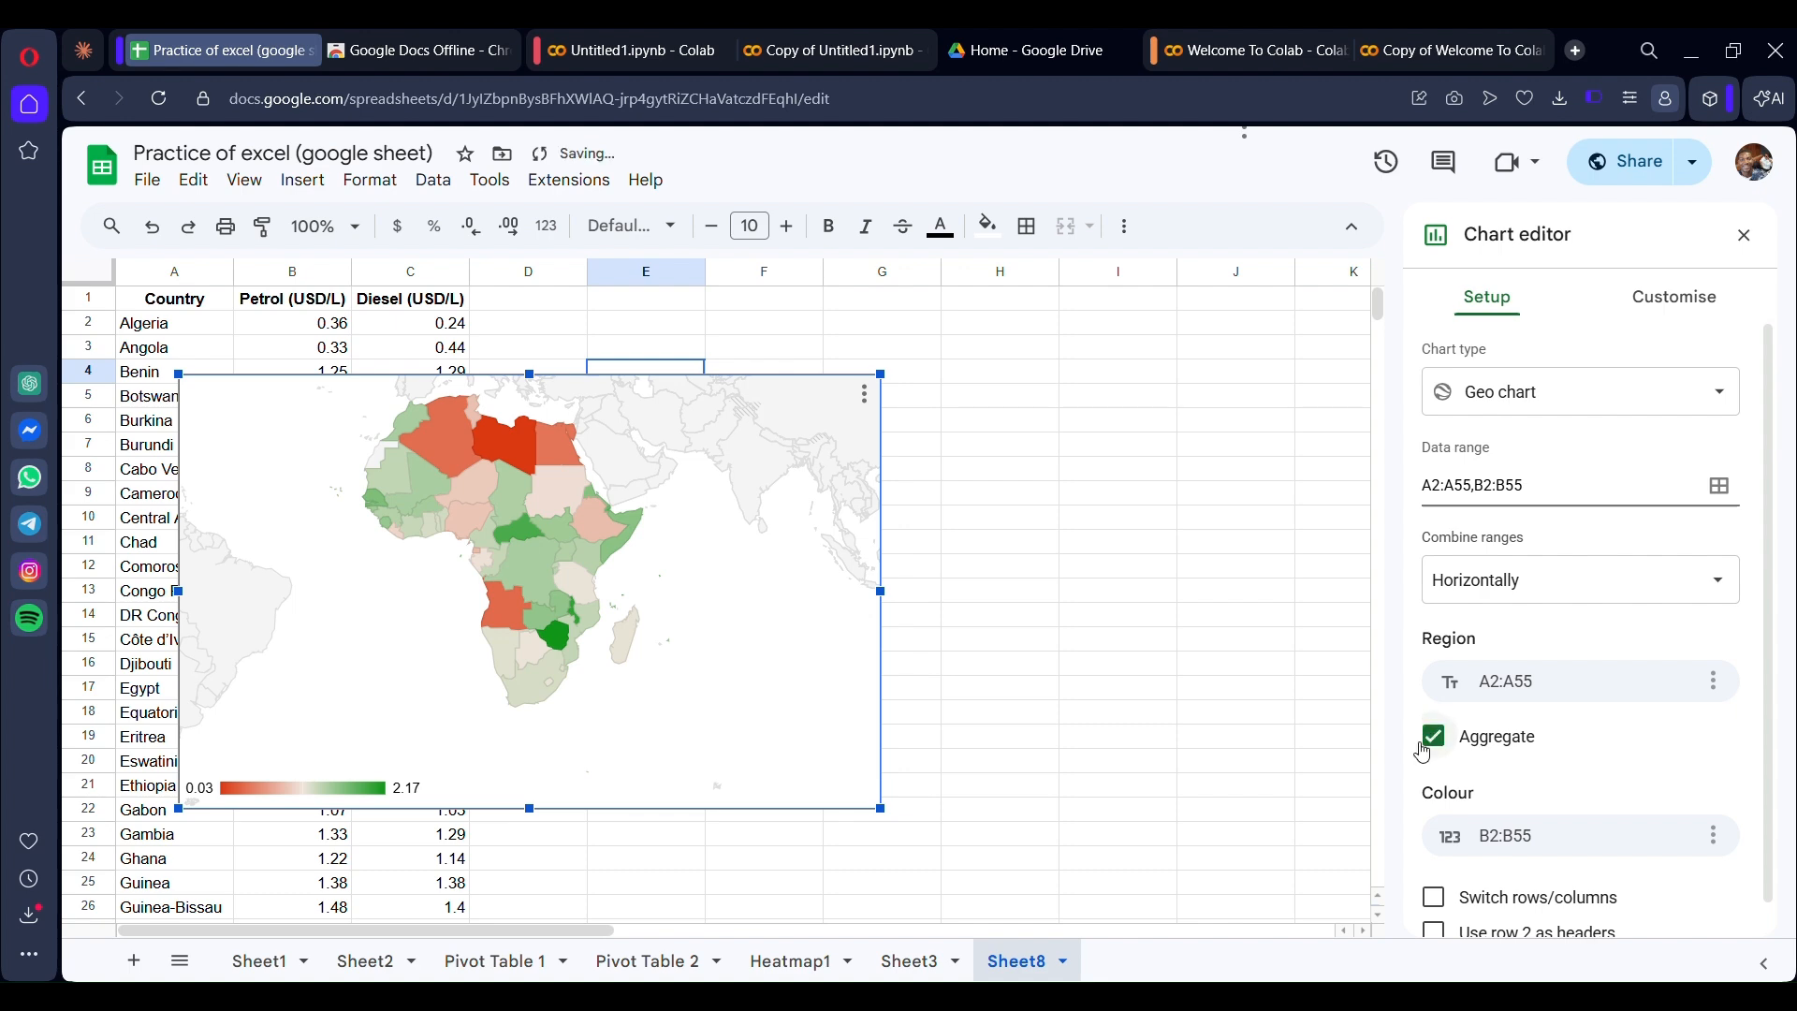
scroll(1384, 644, "down", 1)
scroll(1384, 644, "down", 4)
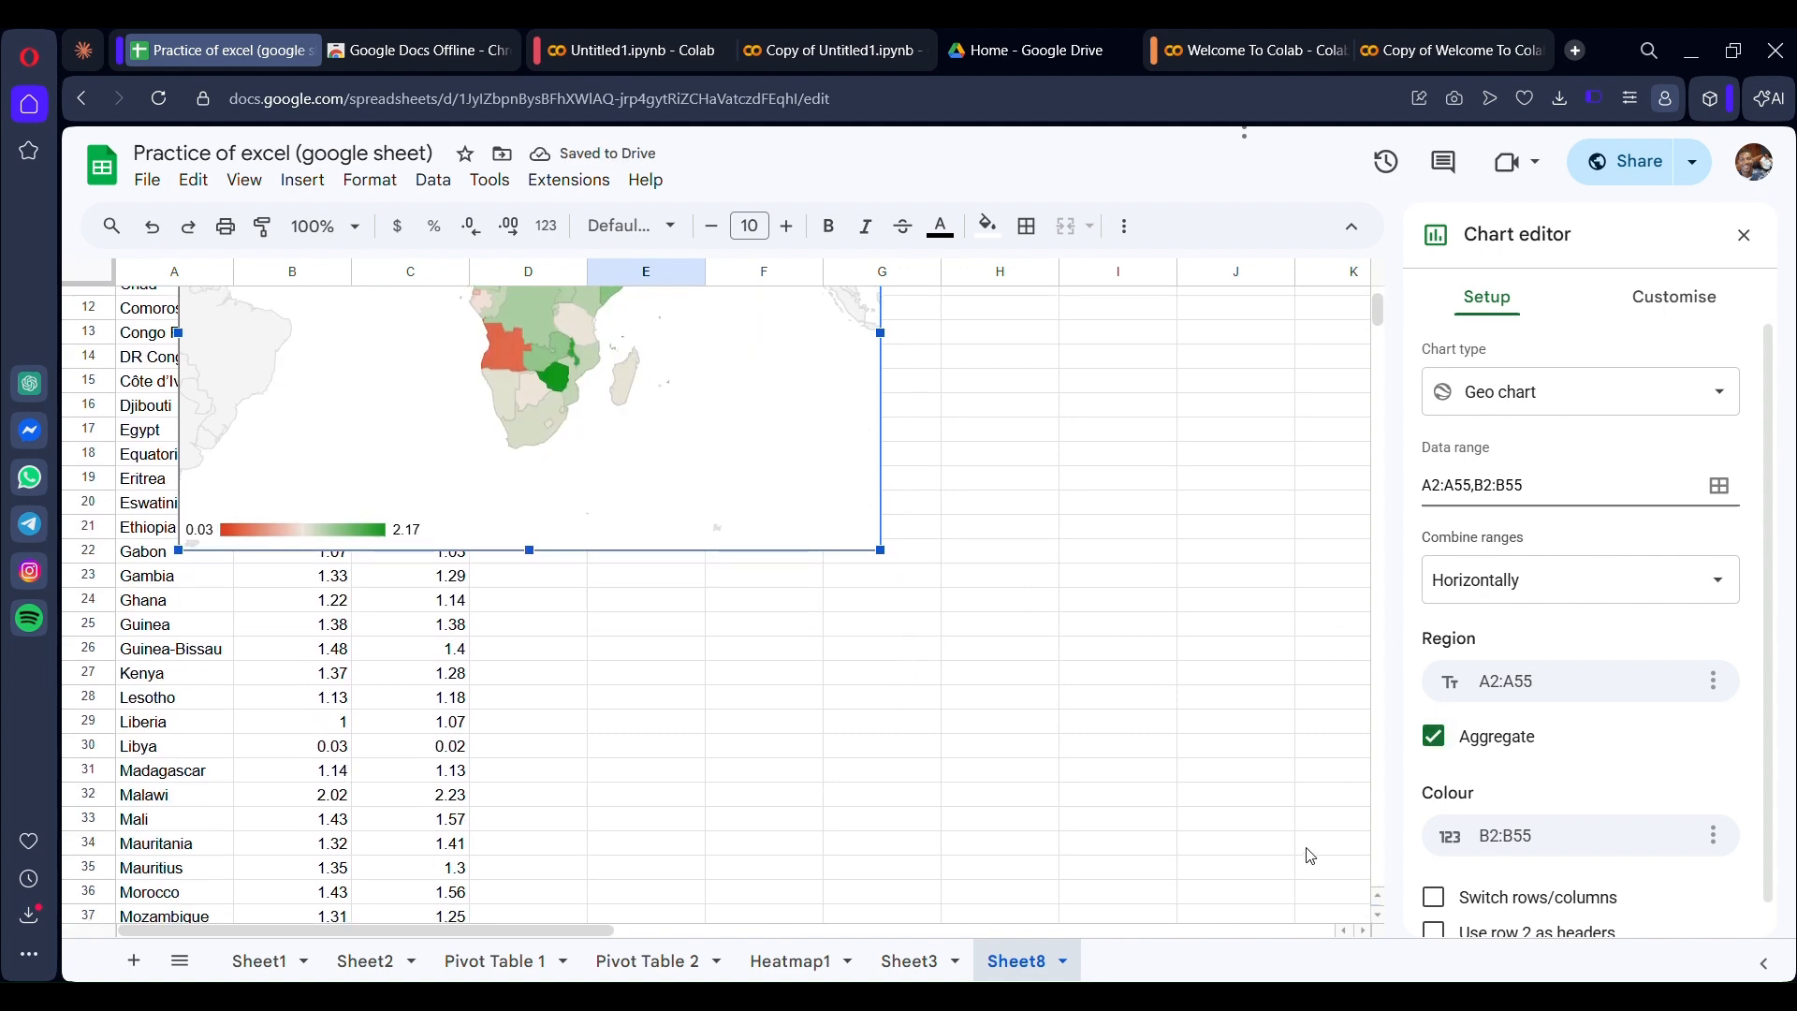
scroll(1304, 850, "up", 5)
left_click_drag(553, 402, 941, 422)
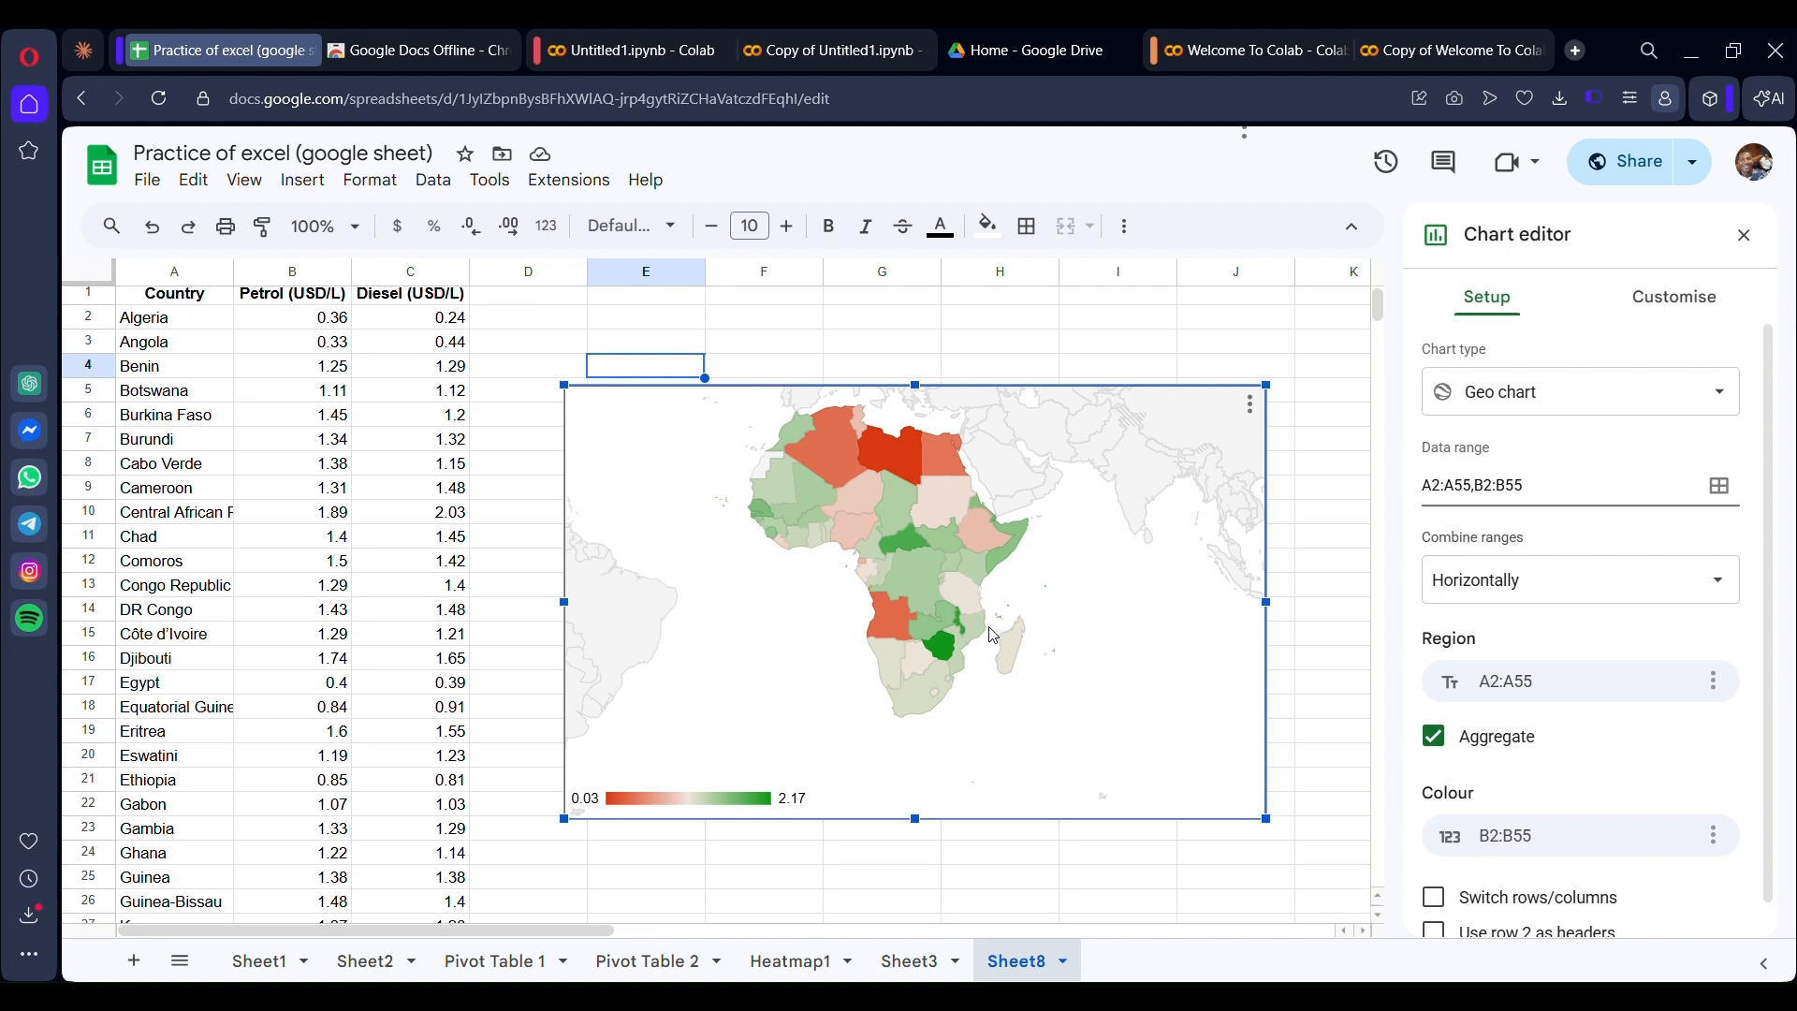
Insert a second chart from an empty cell below the petrol map on Sheet8 and change its type to Geo chart
scroll(918, 626, "down", 4)
left_click(861, 608)
right_click(861, 610)
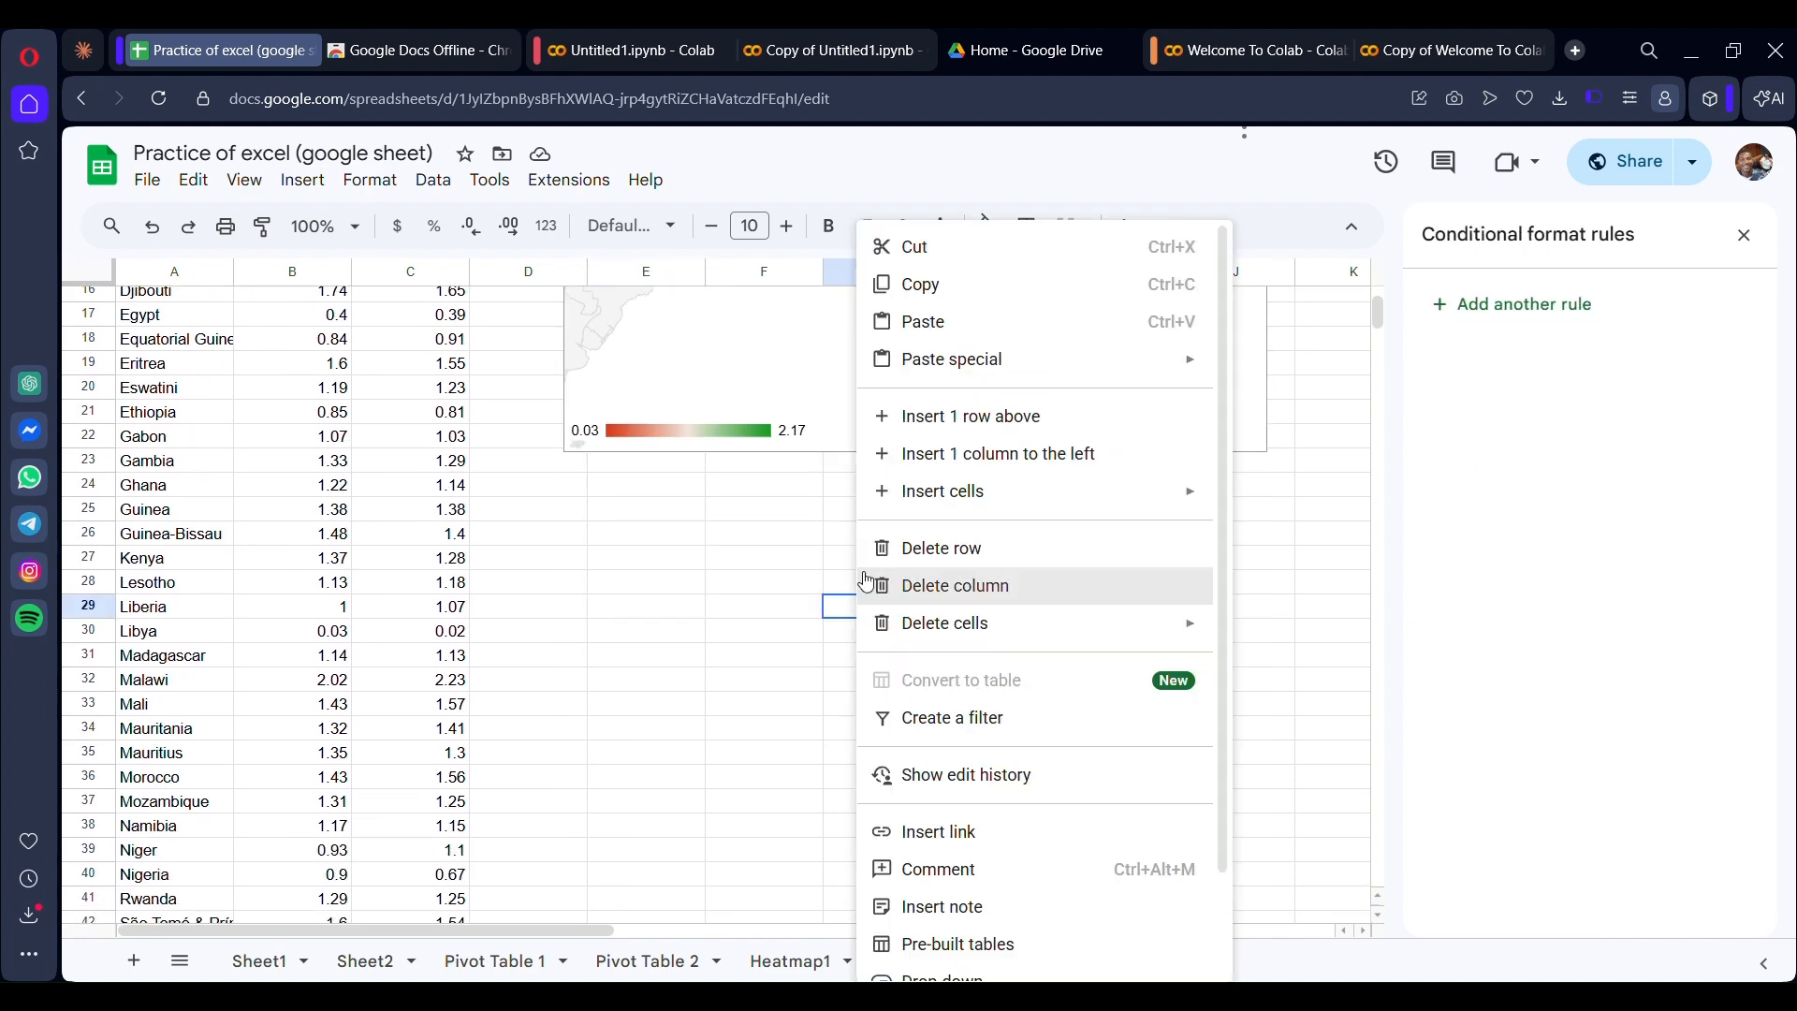
left_click(319, 183)
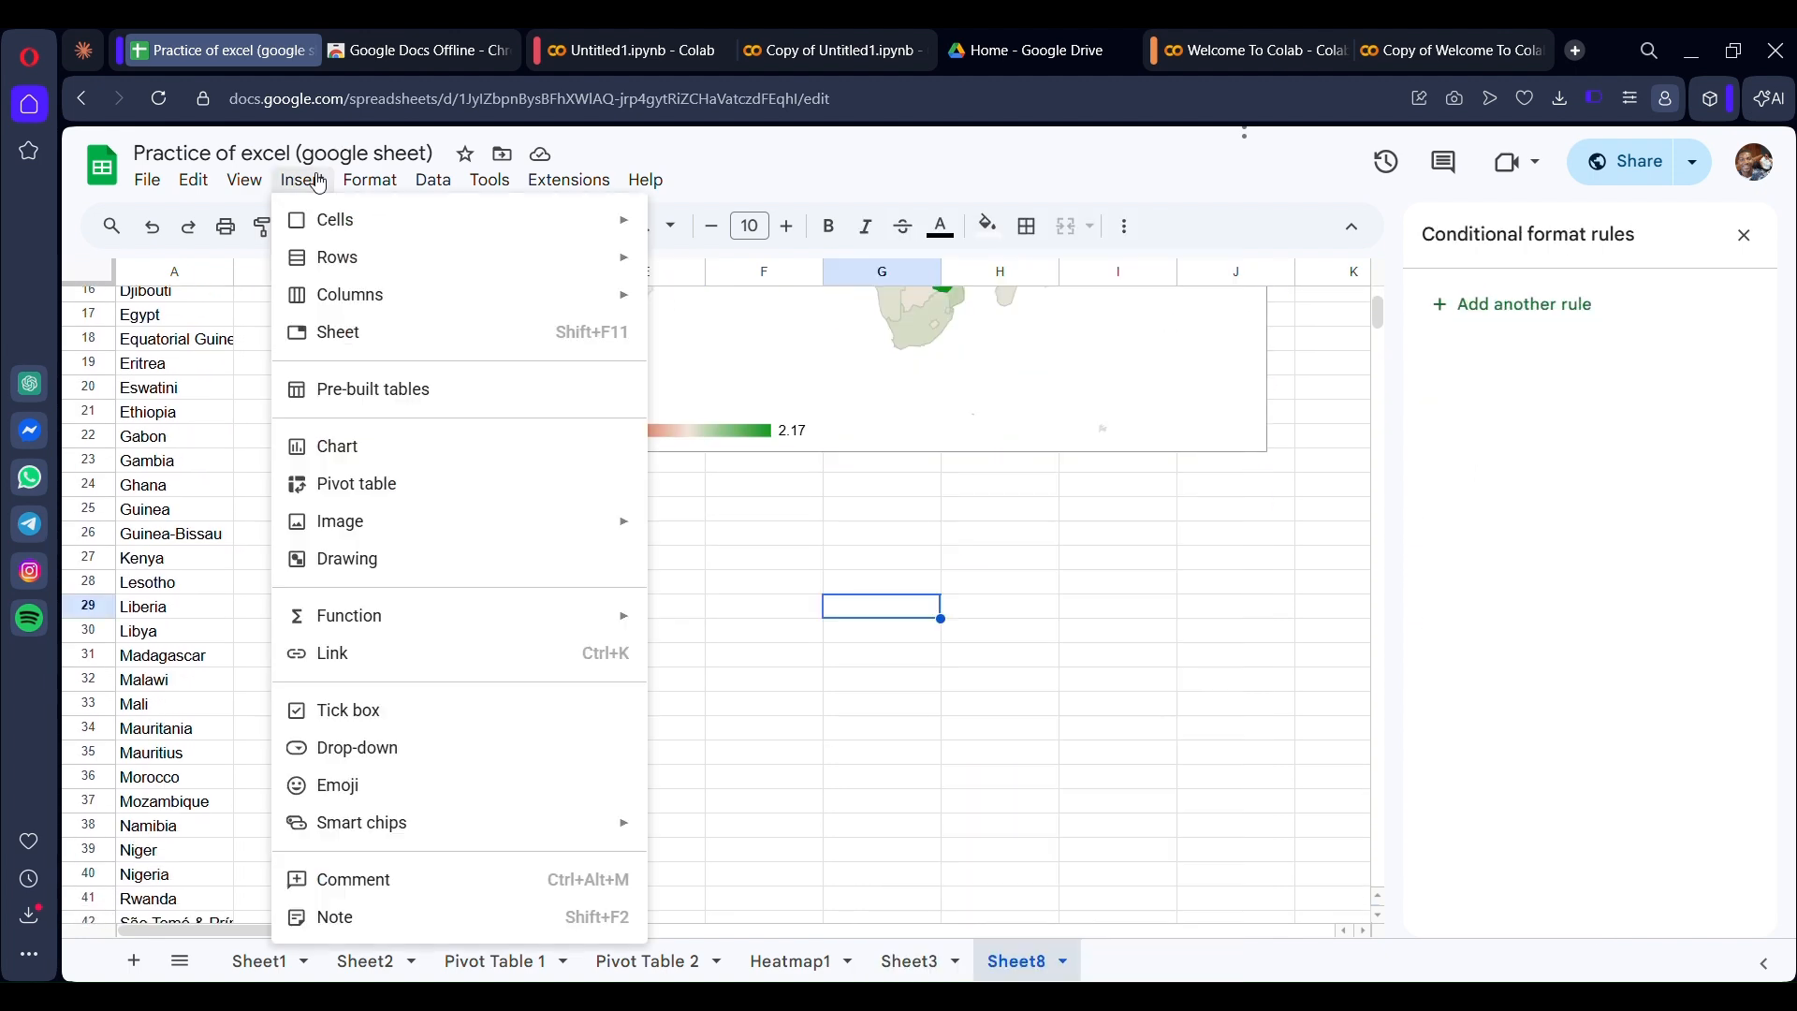
left_click(365, 447)
left_click(1442, 486)
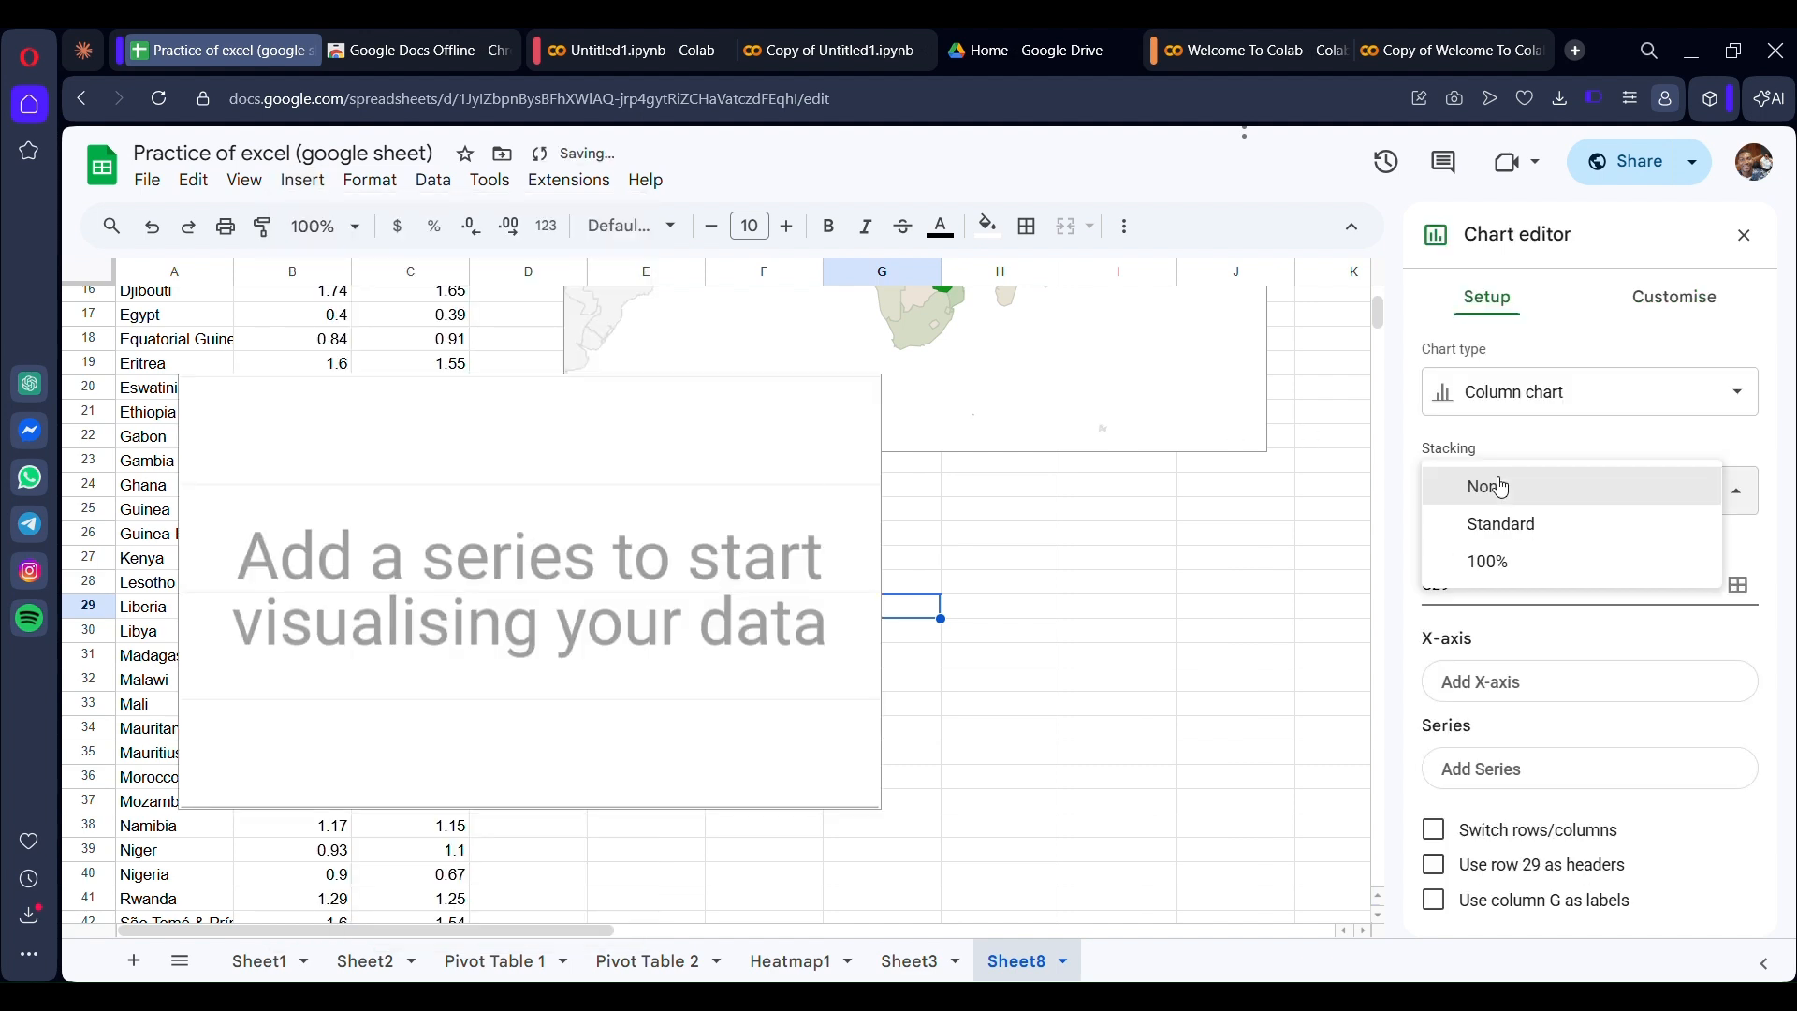
left_click(1485, 501)
left_click(1569, 391)
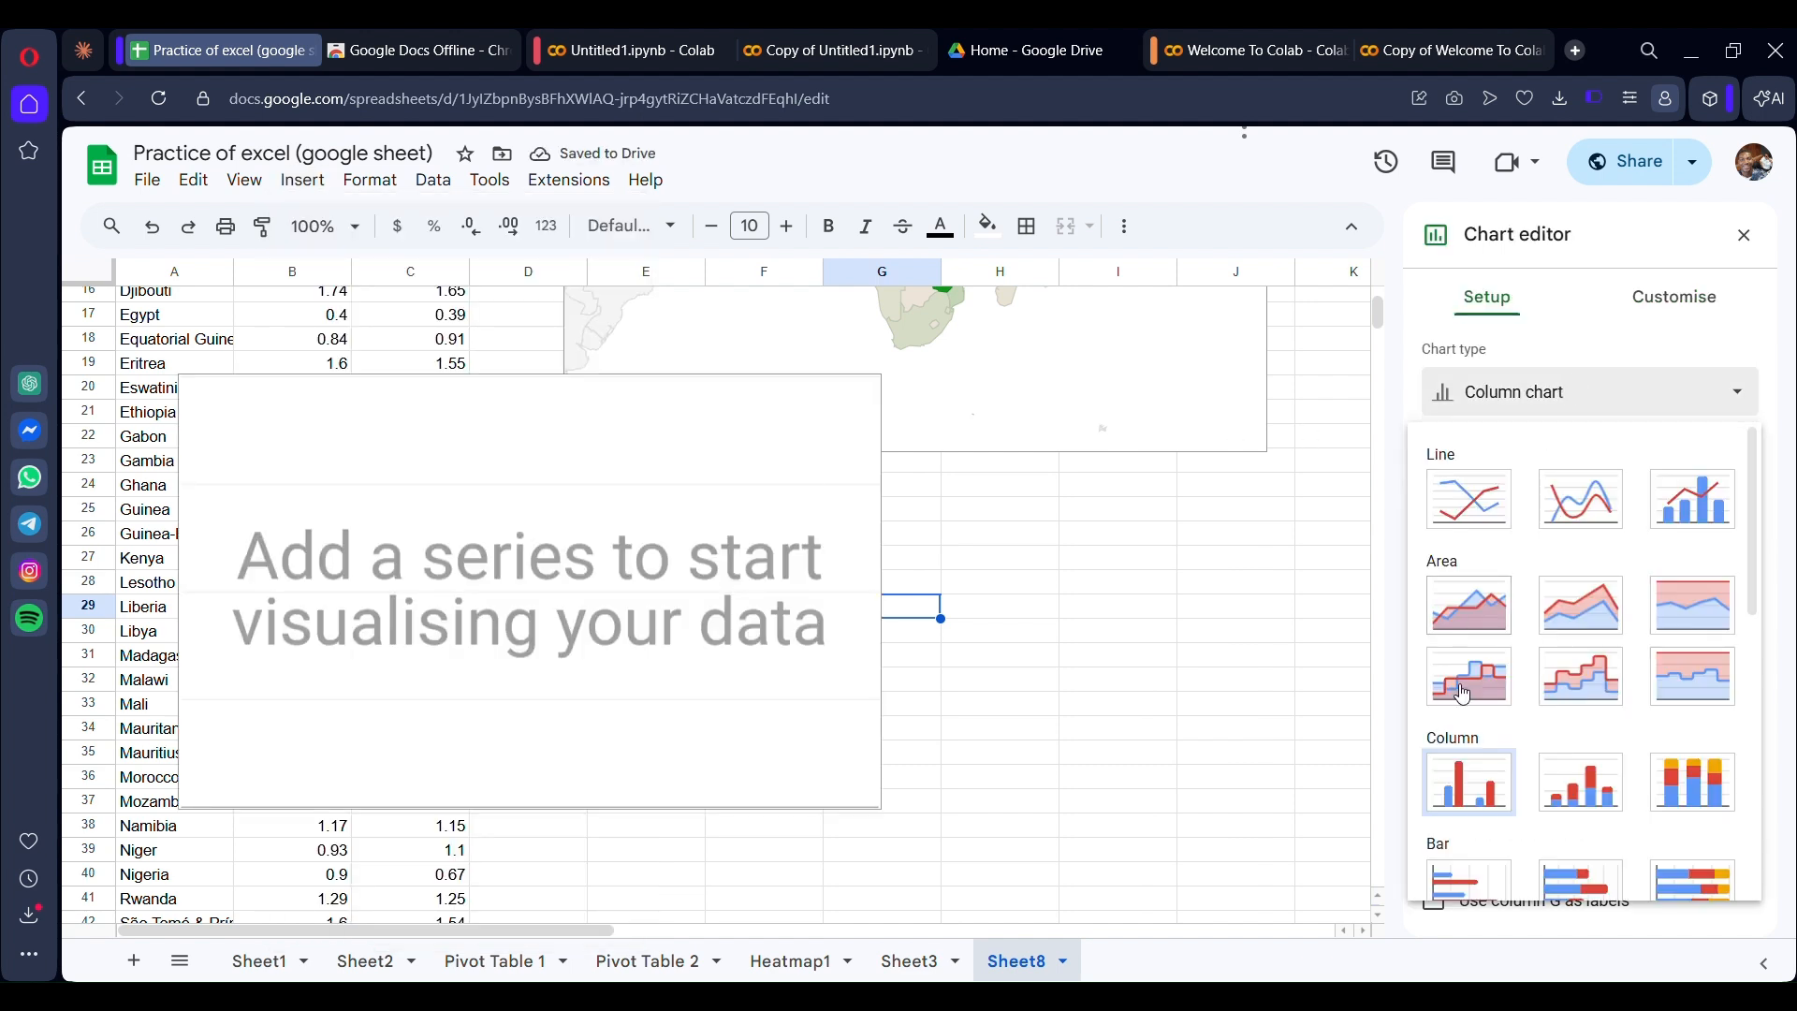
scroll(1461, 821, "down", 4)
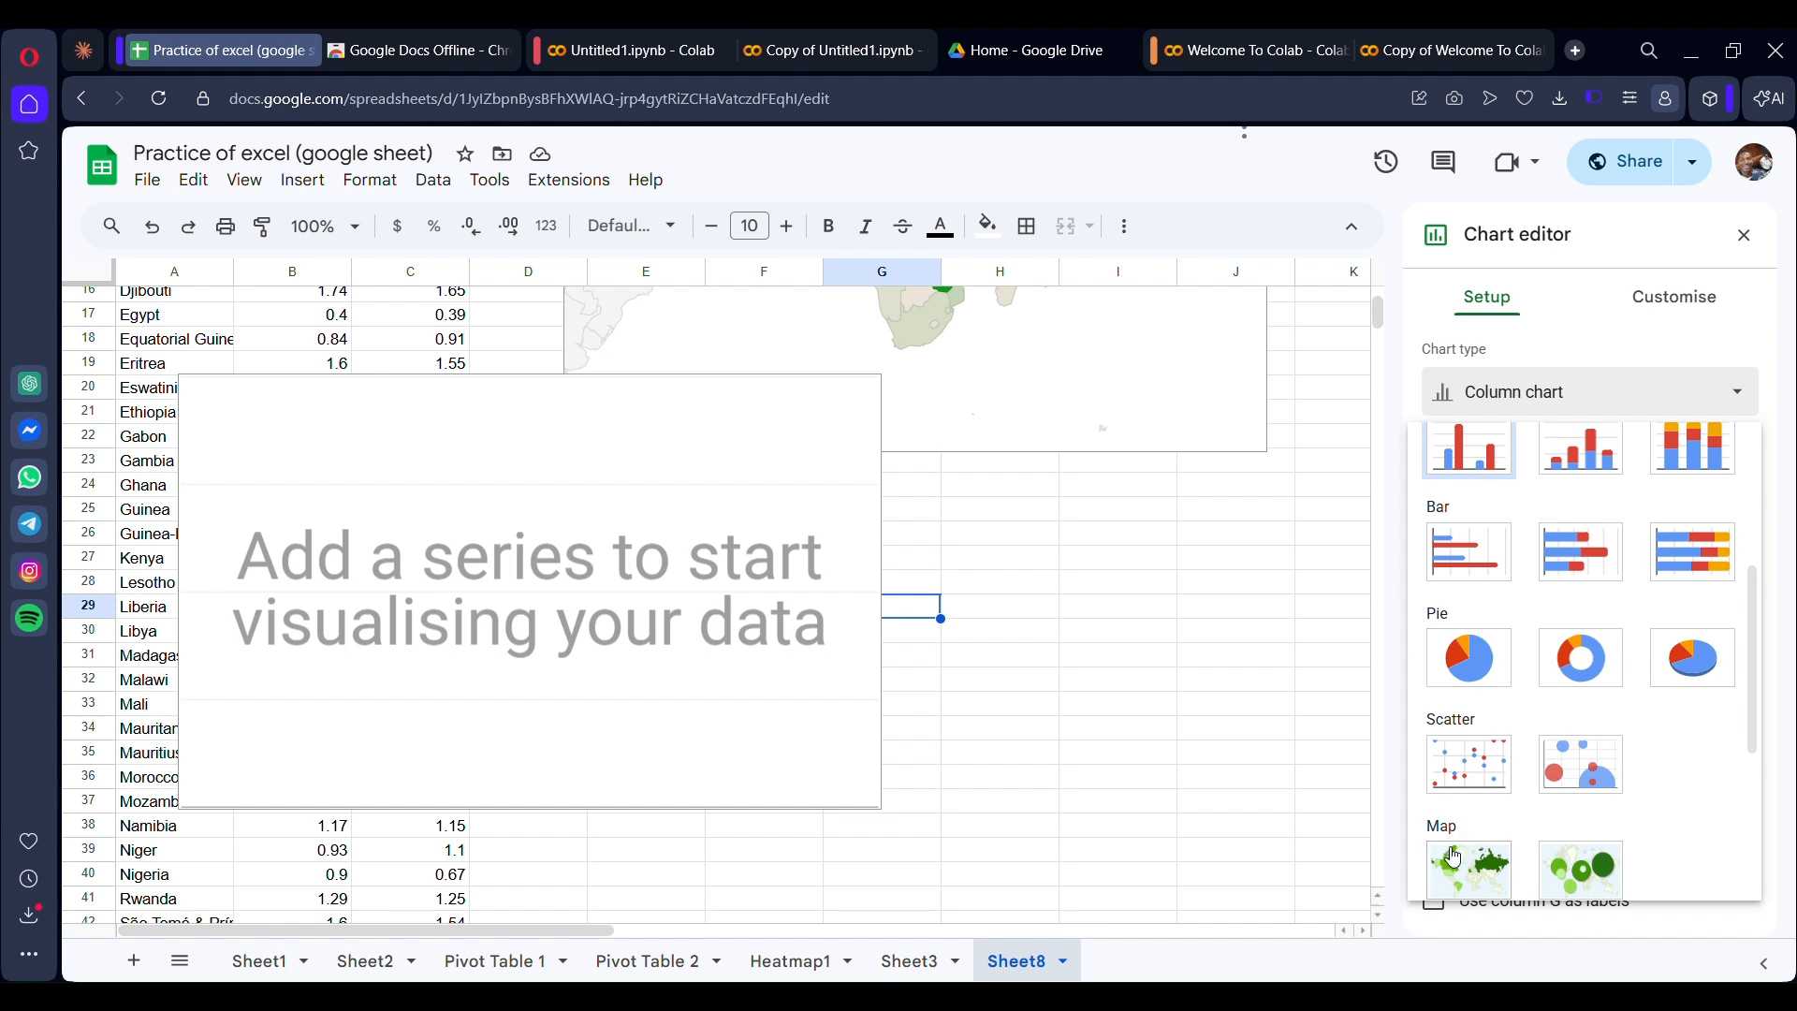
left_click(1455, 856)
Replace the new geo chart's data range with the suggested country range A2:A55
left_click(1511, 481)
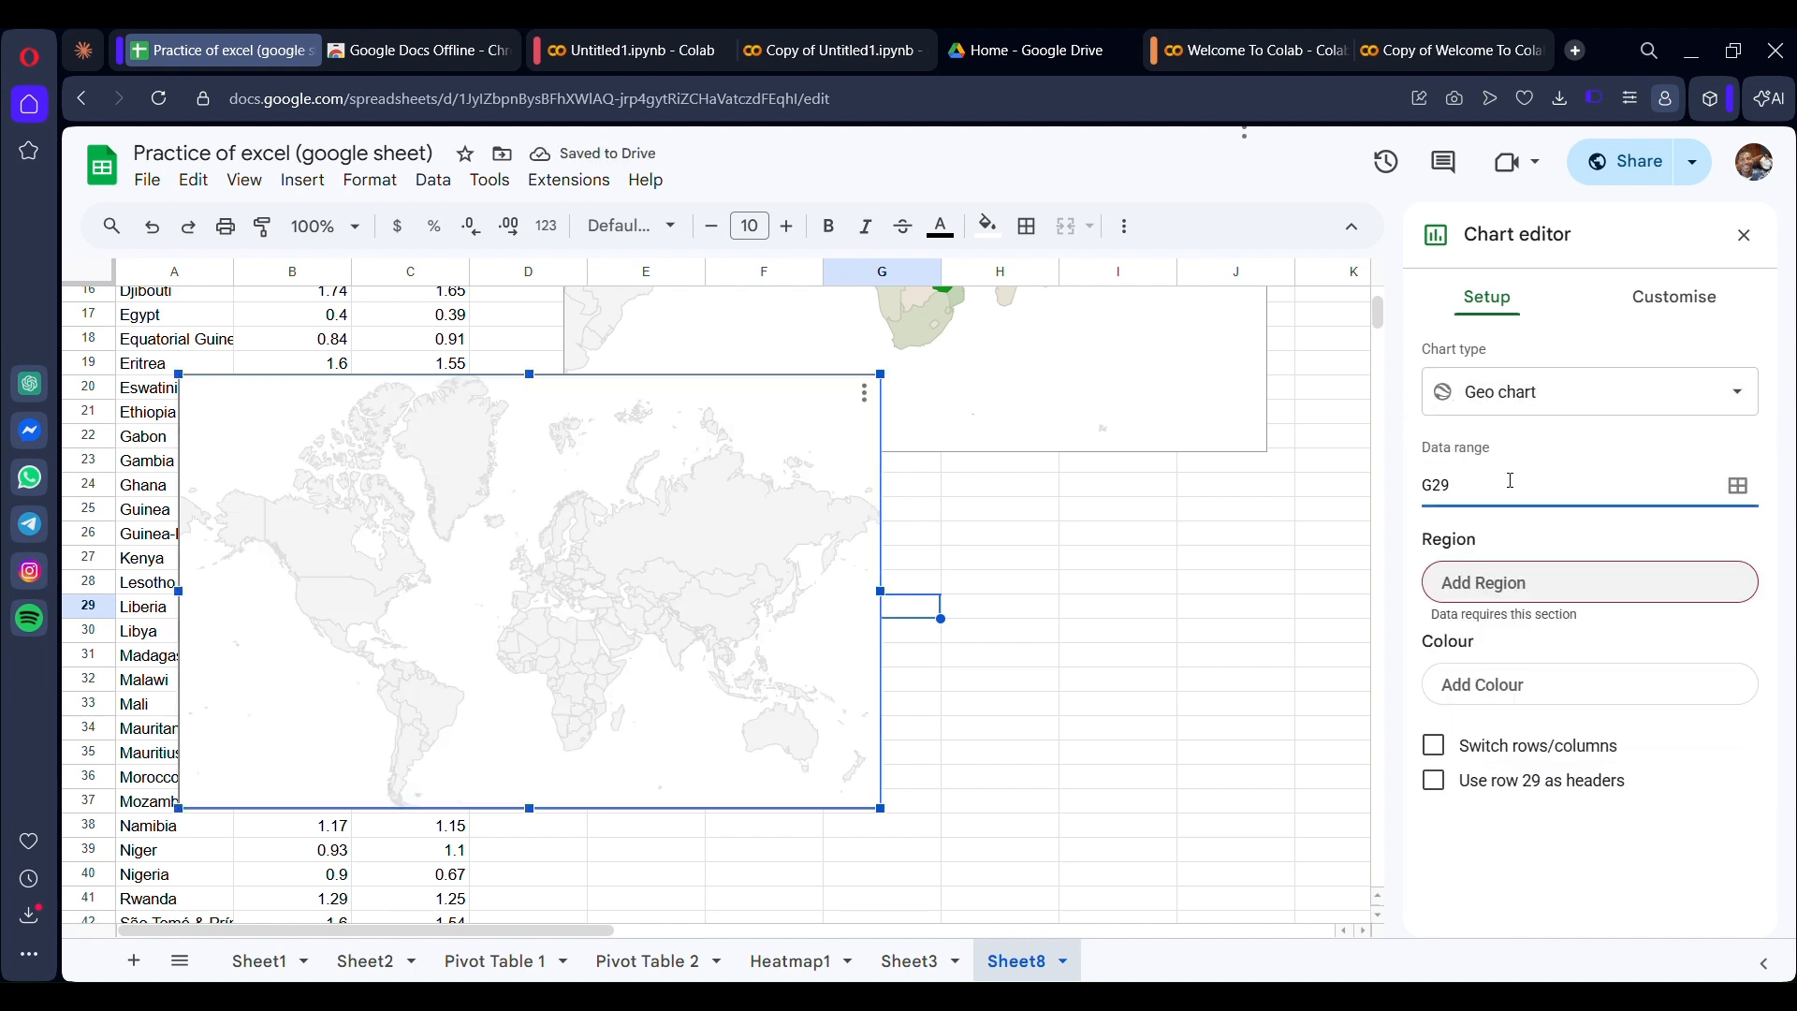
key("BackSpace")
key("BackSpace")
key("BackSpace")
left_click(1739, 485)
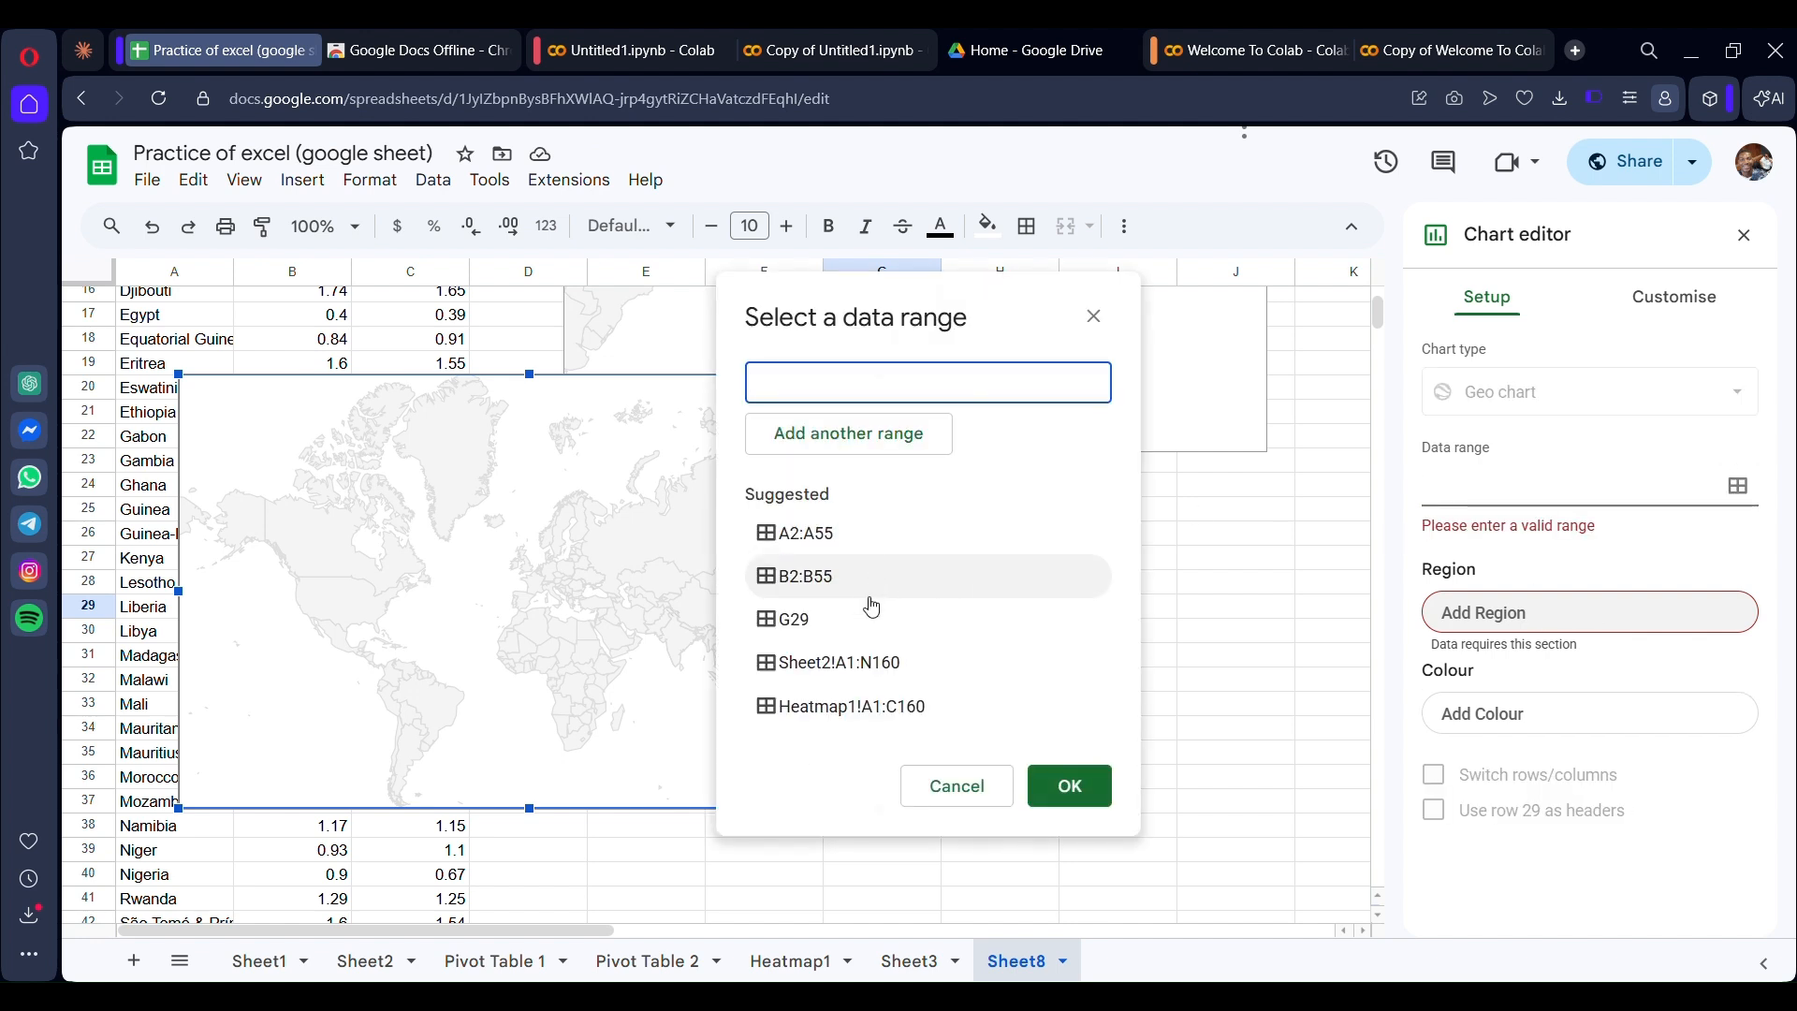
left_click(869, 538)
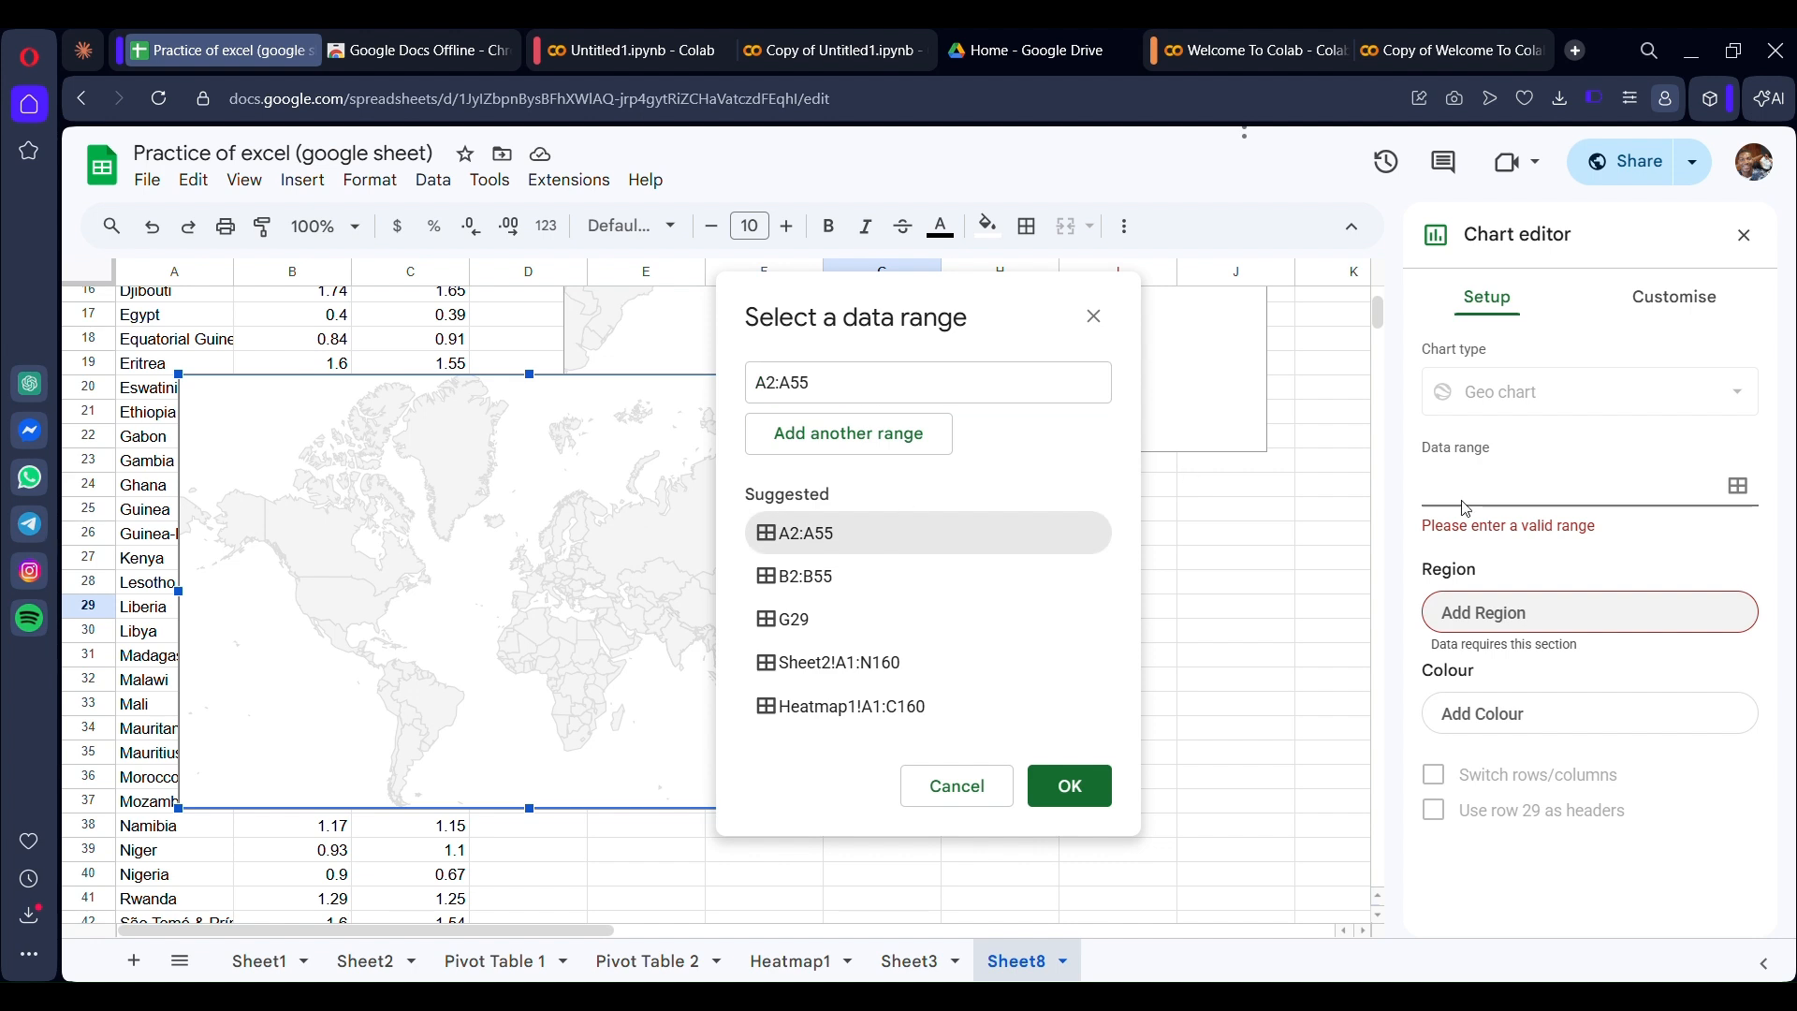
left_click(1069, 785)
Add the diesel prices to the new geo chart's data range so it reads A2:A55,C2:C55
left_click(1598, 486)
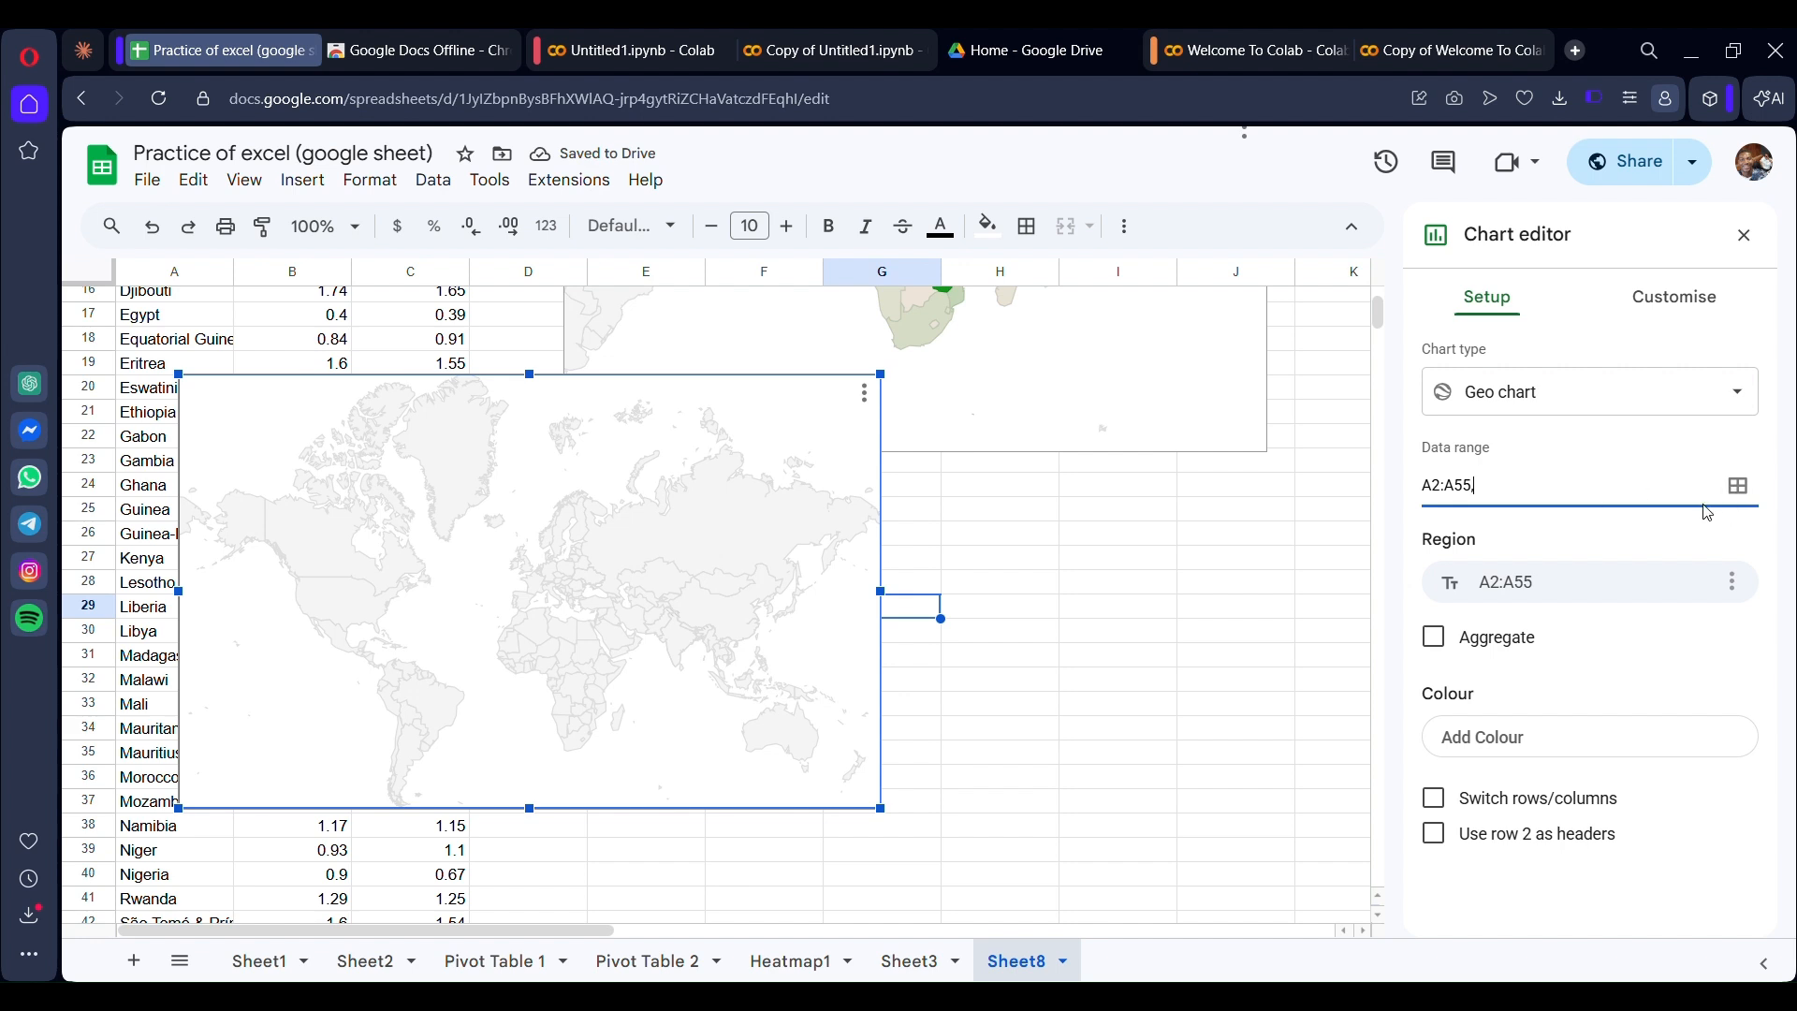
type(",B")
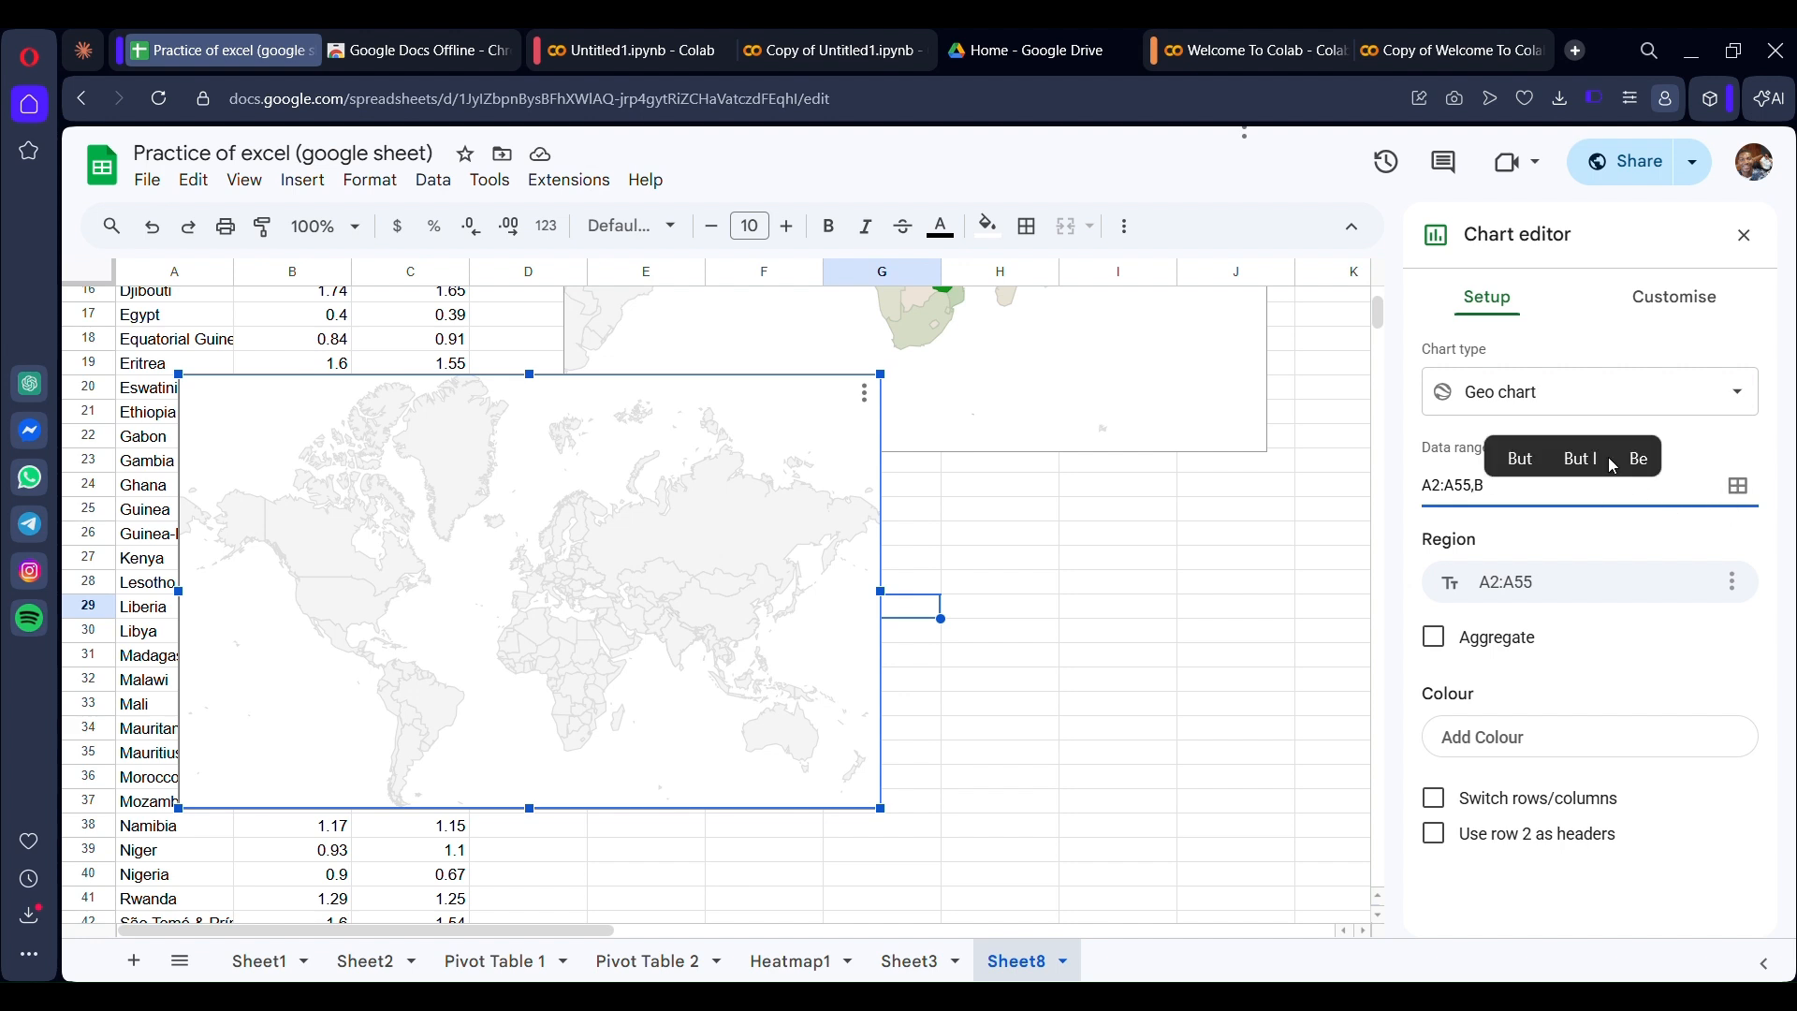
type("2")
key("BackSpace")
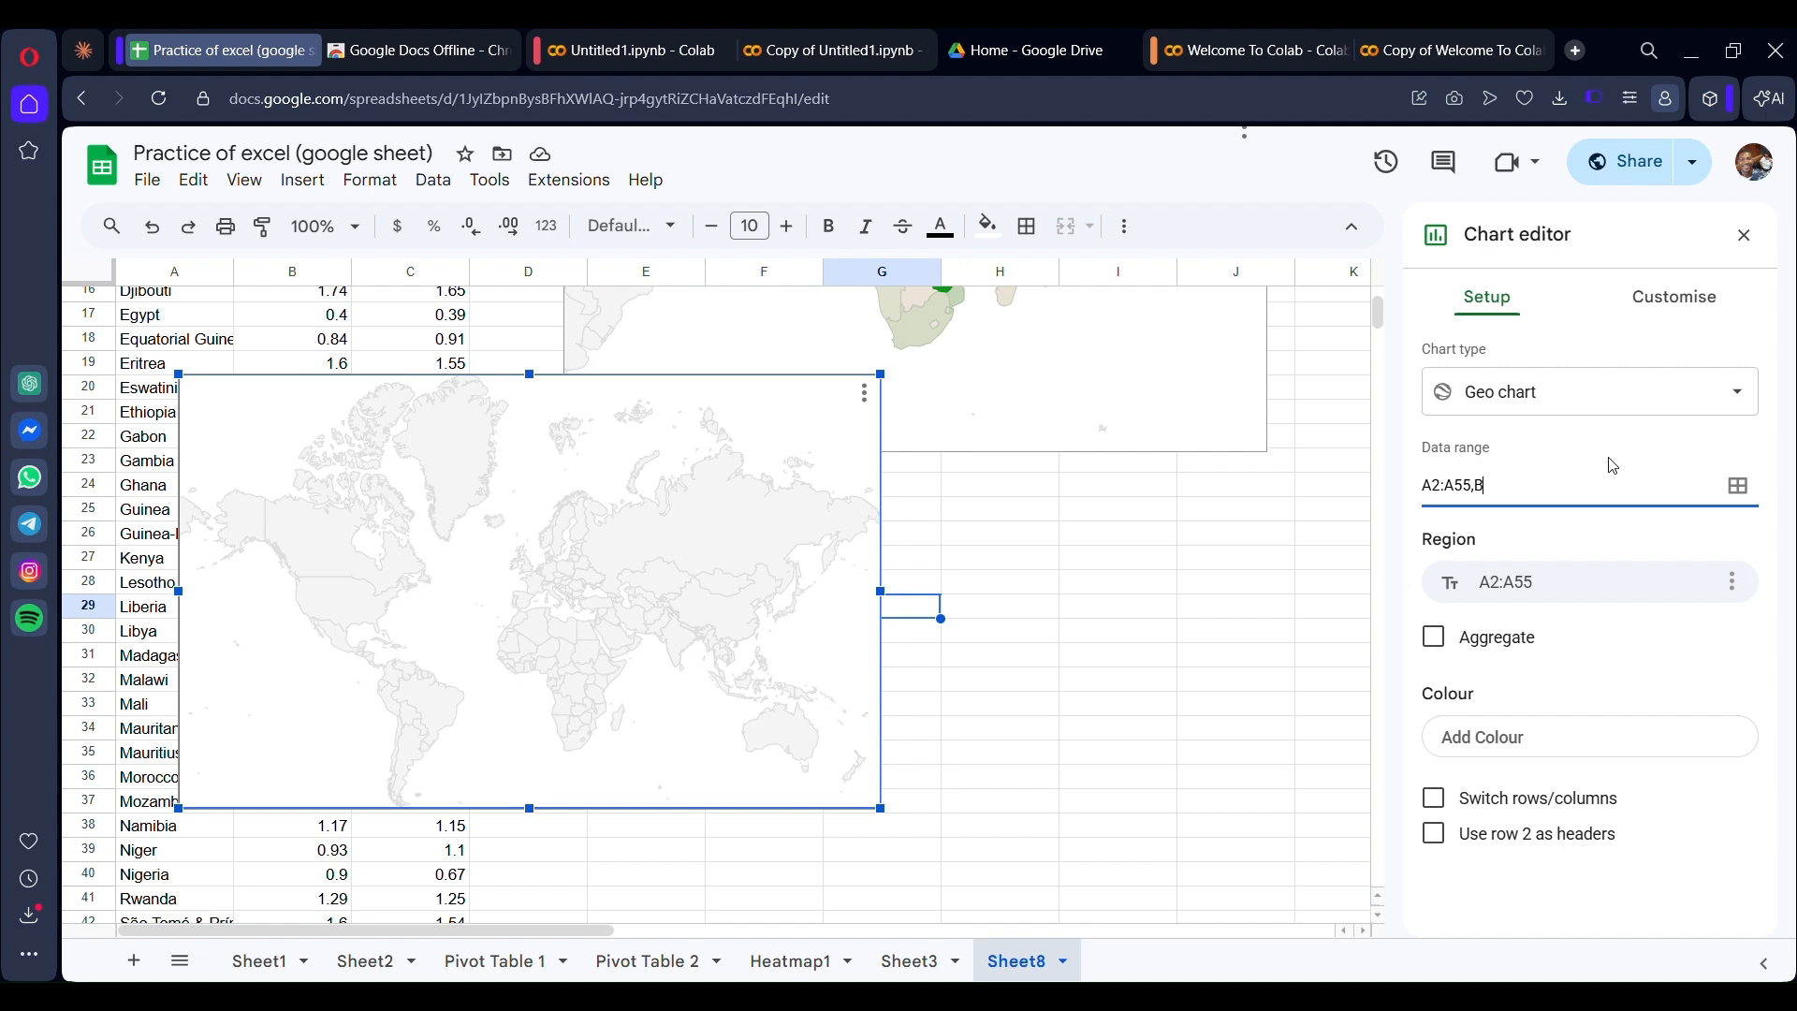
type("C")
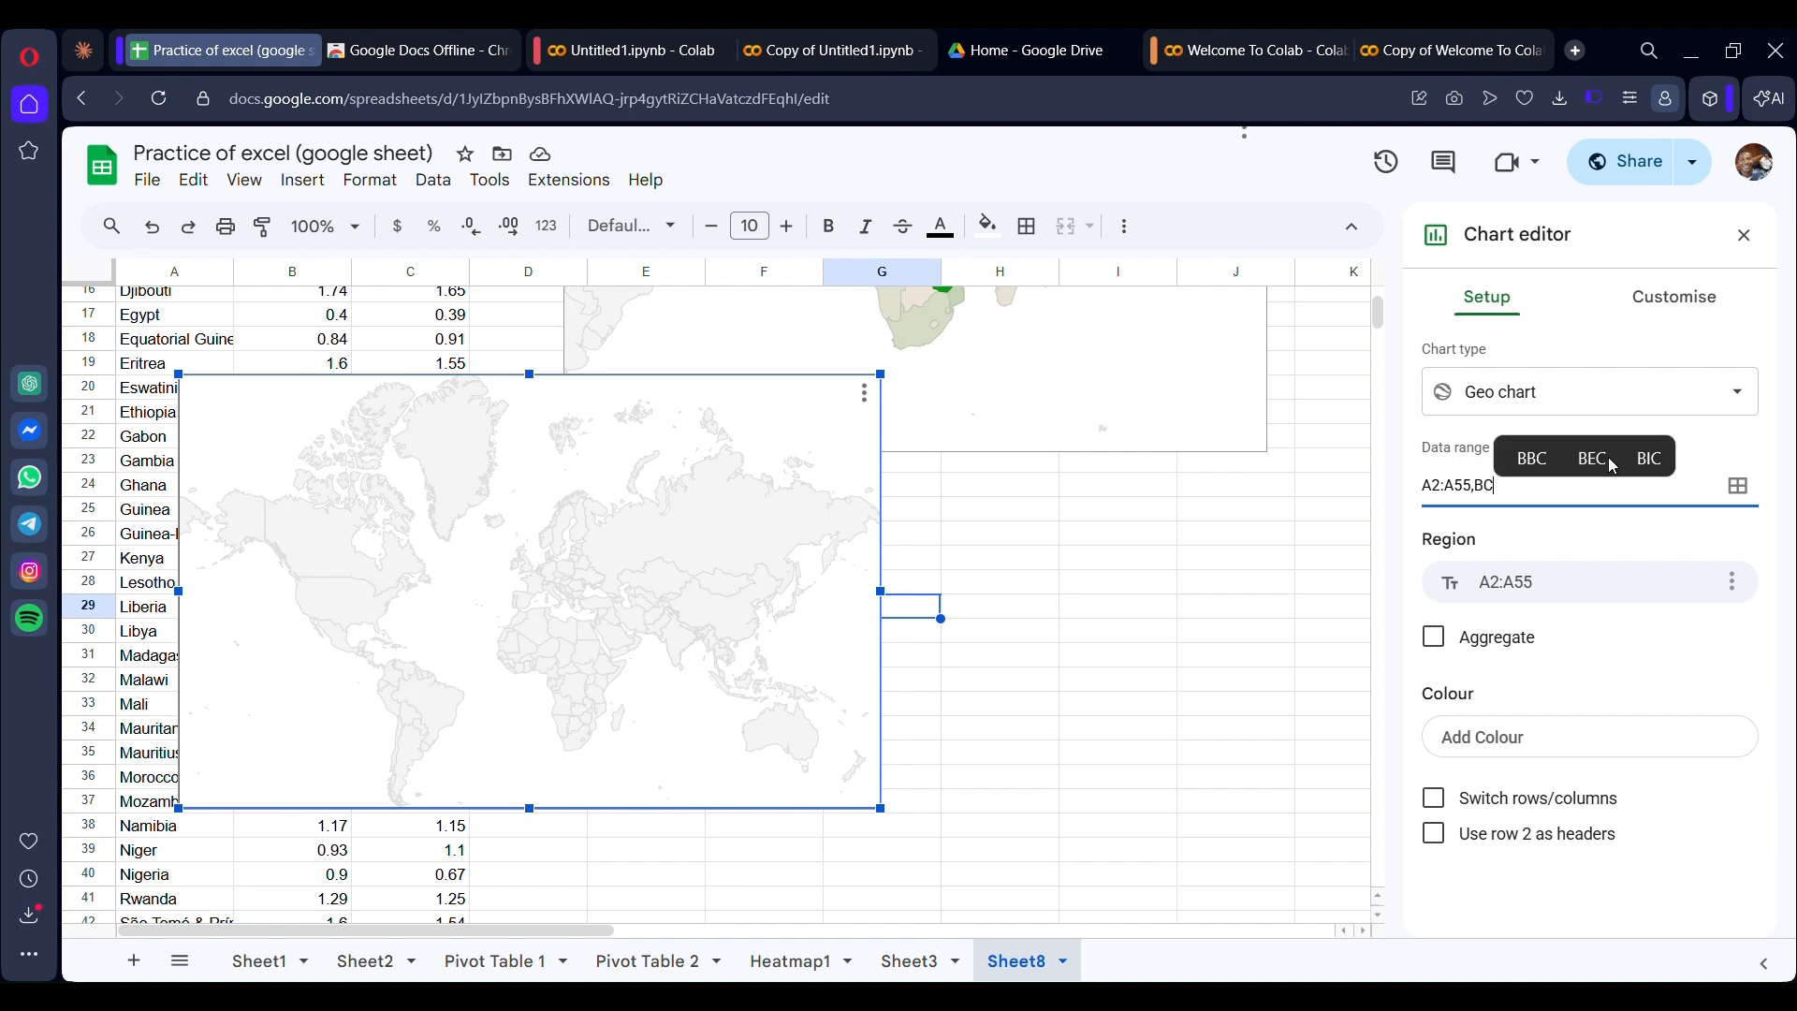
type("2:C55")
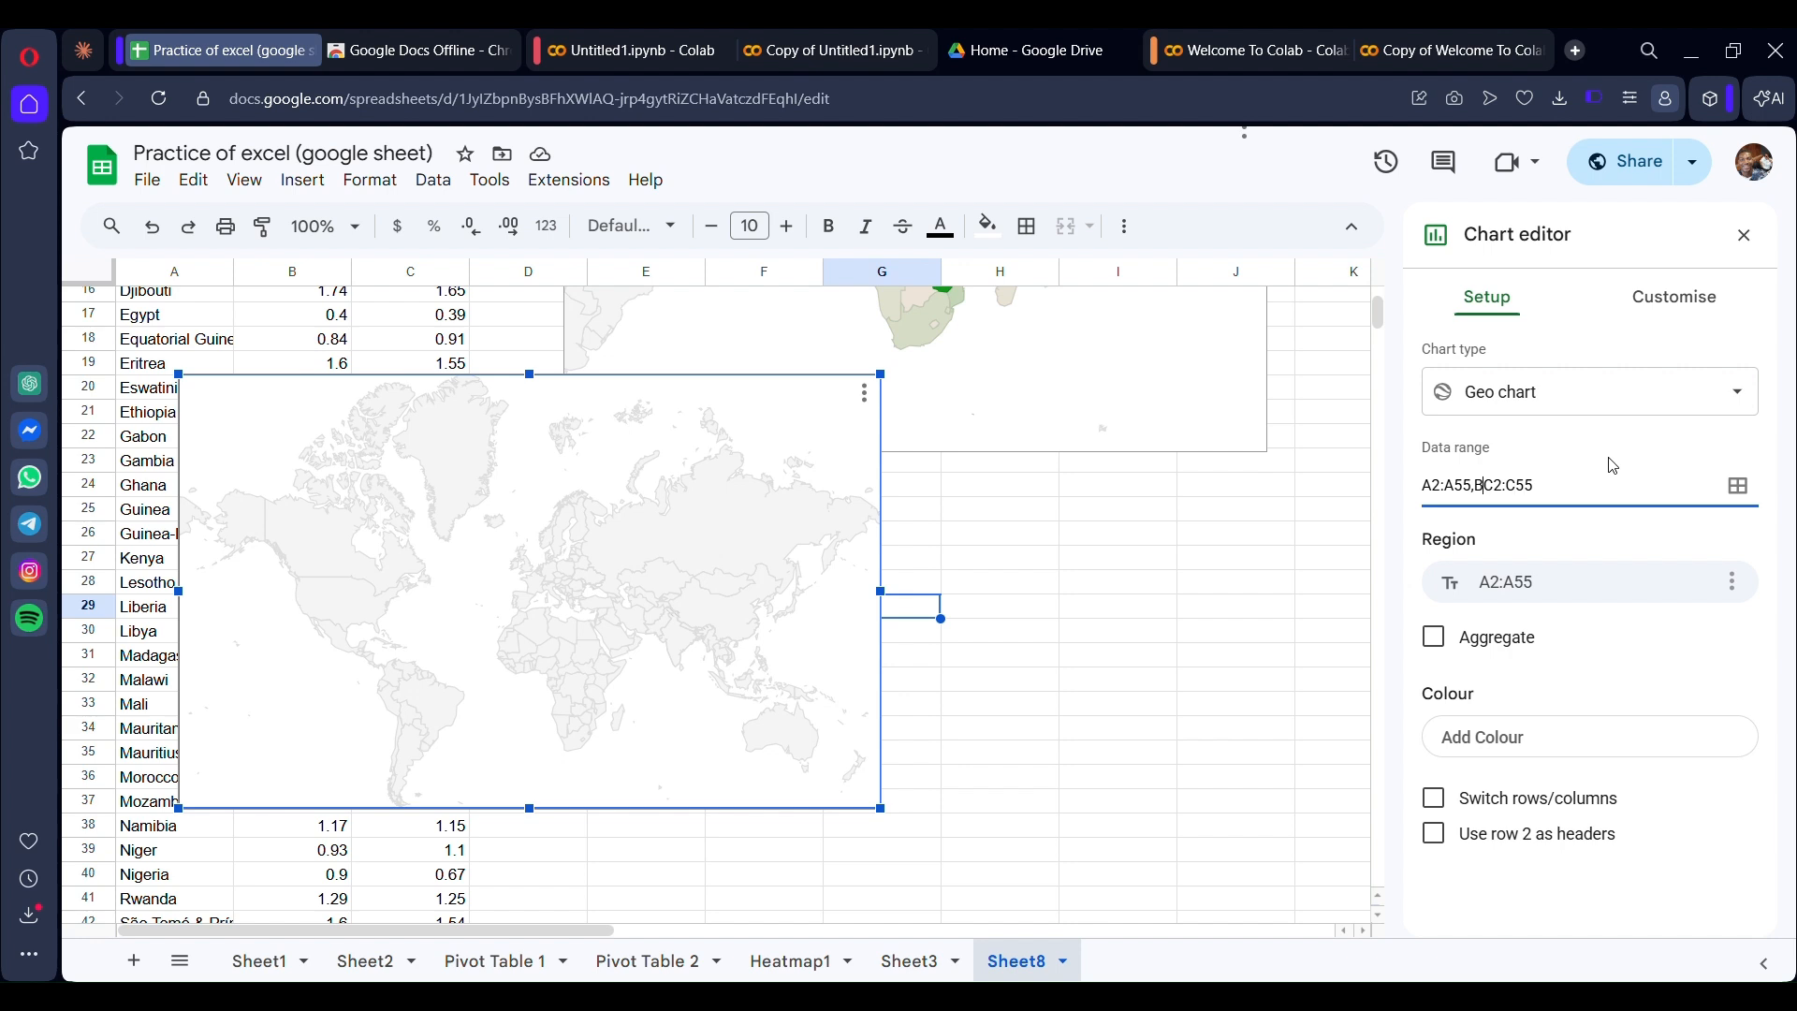
key("BackSpace")
left_click(1596, 581)
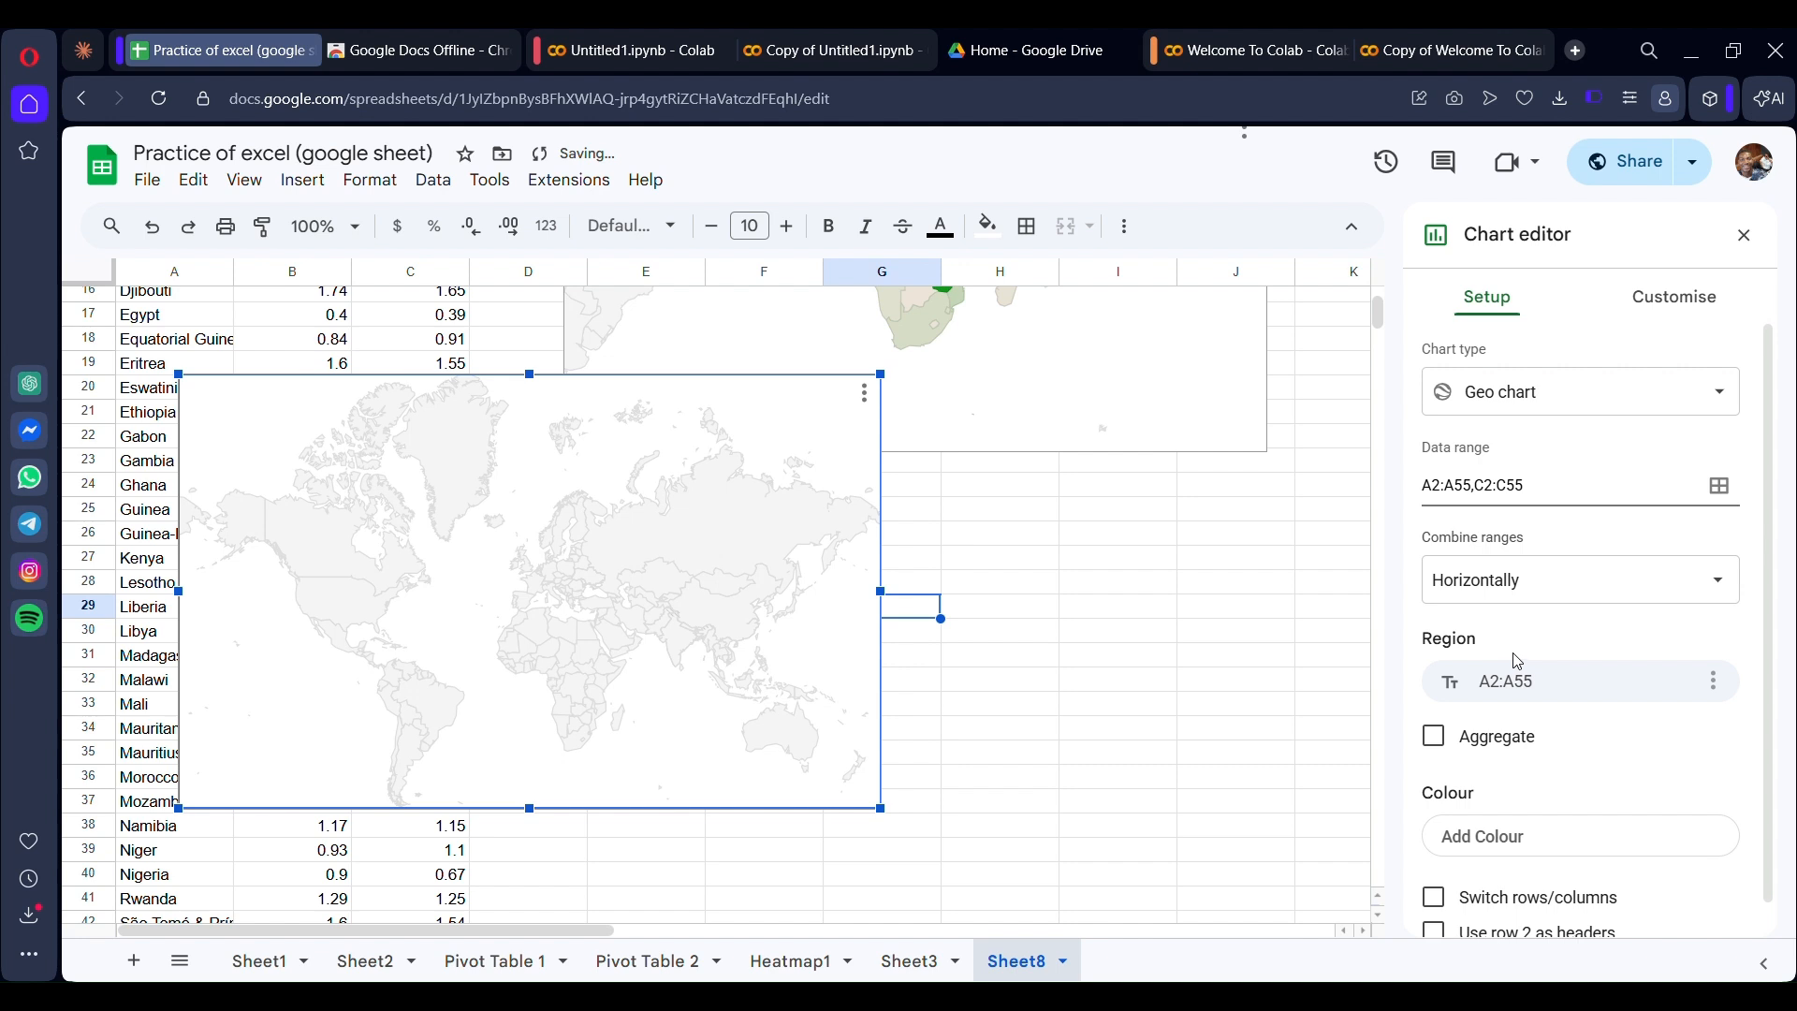
Turn on Aggregate for the new geo chart, with A2:A55 as its region and C2:C55 as its colour
scroll(1568, 880, "down", 1)
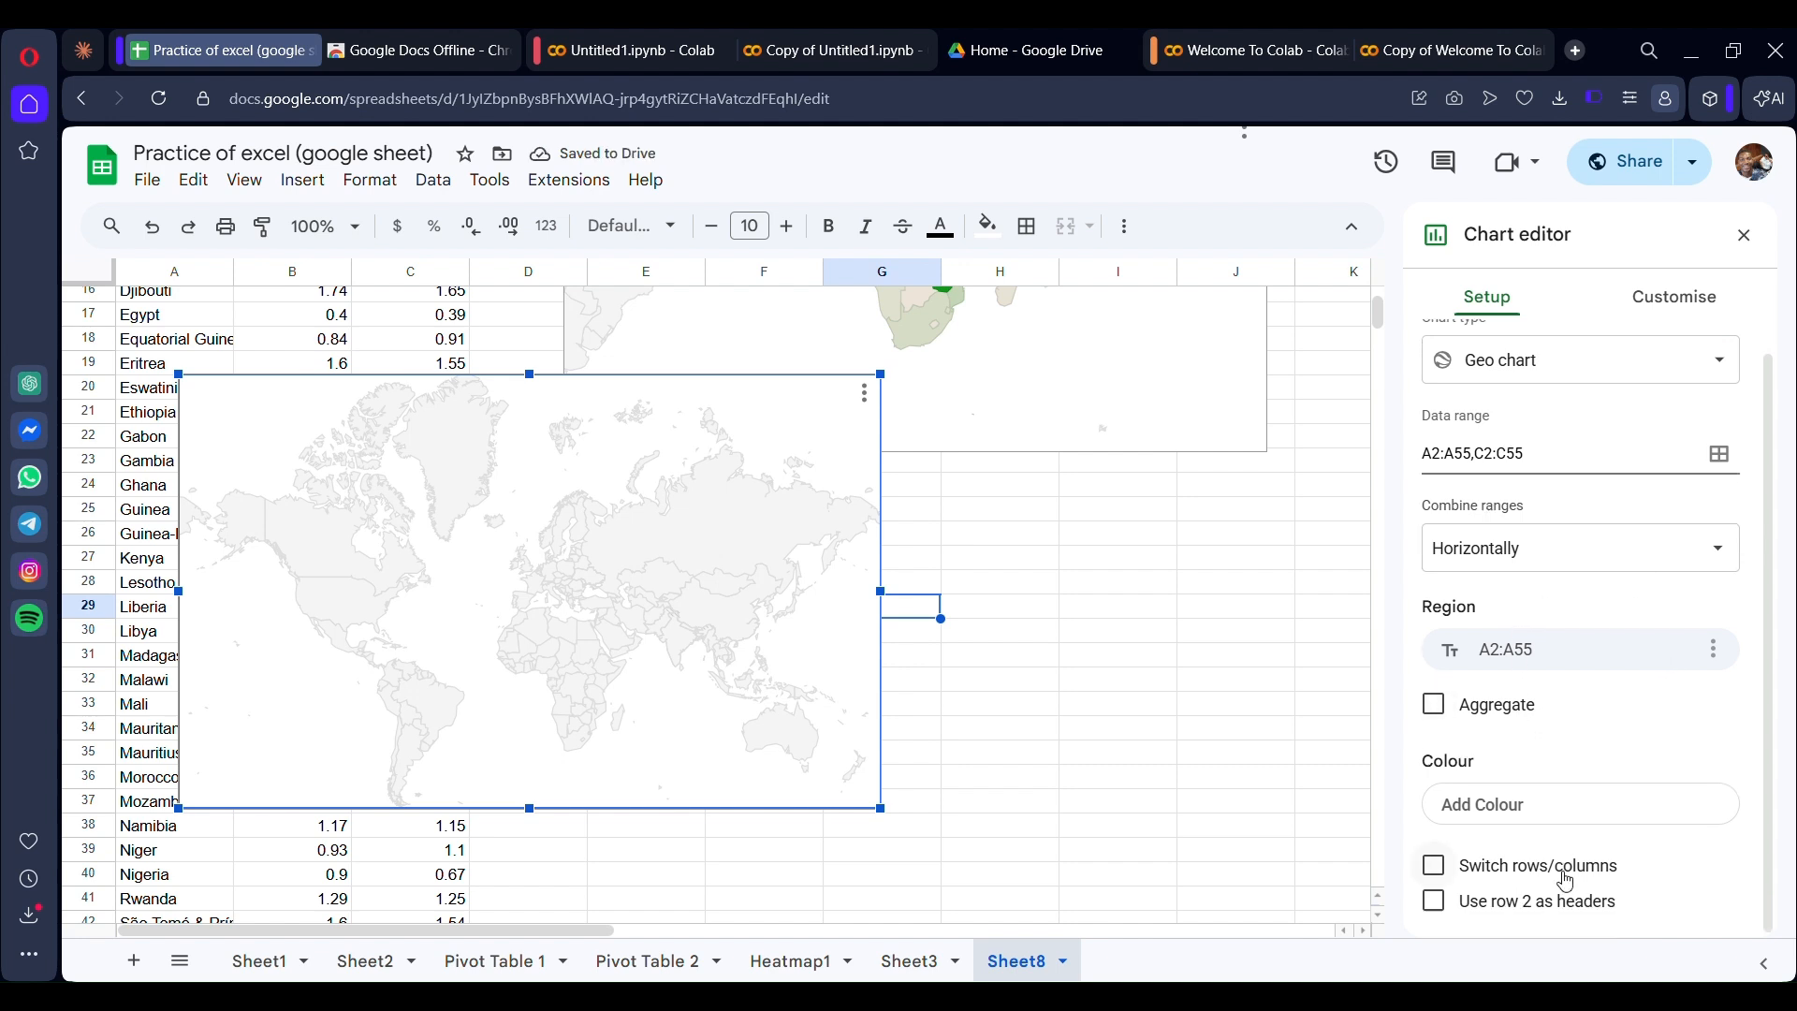
left_click(1433, 704)
left_click(1470, 805)
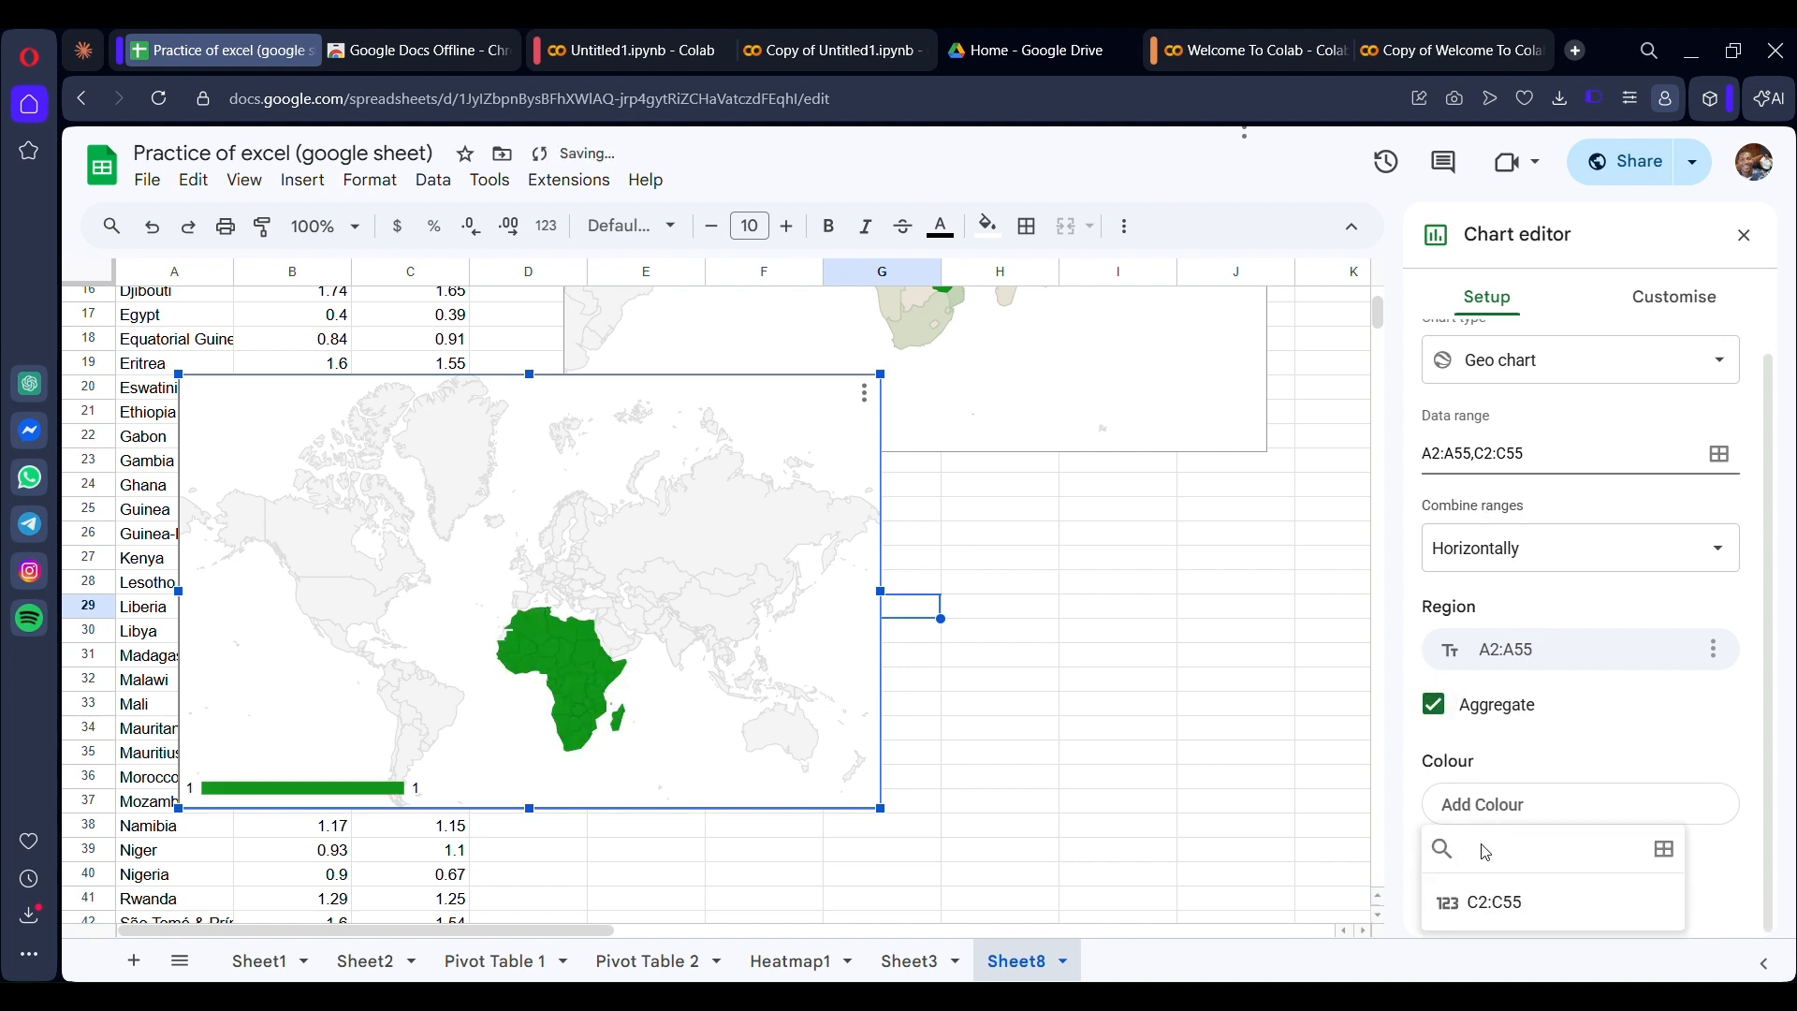
left_click(1484, 899)
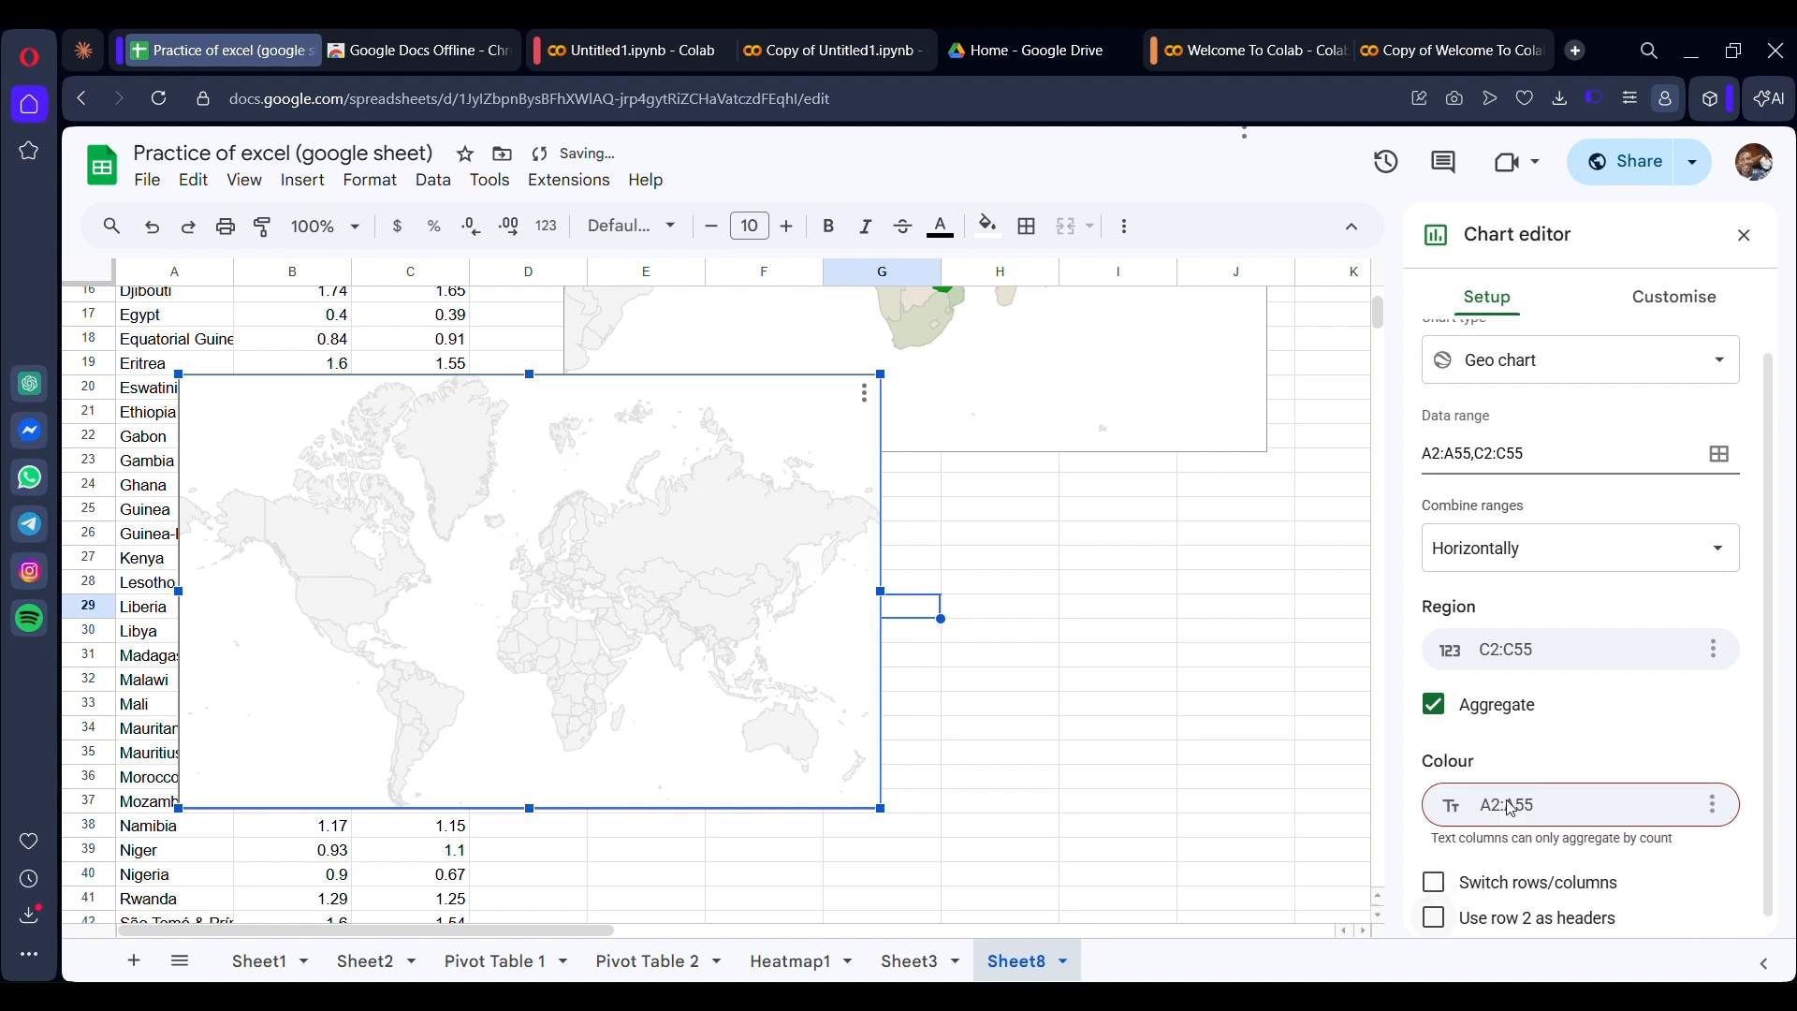
left_click(1520, 661)
left_click(1498, 747)
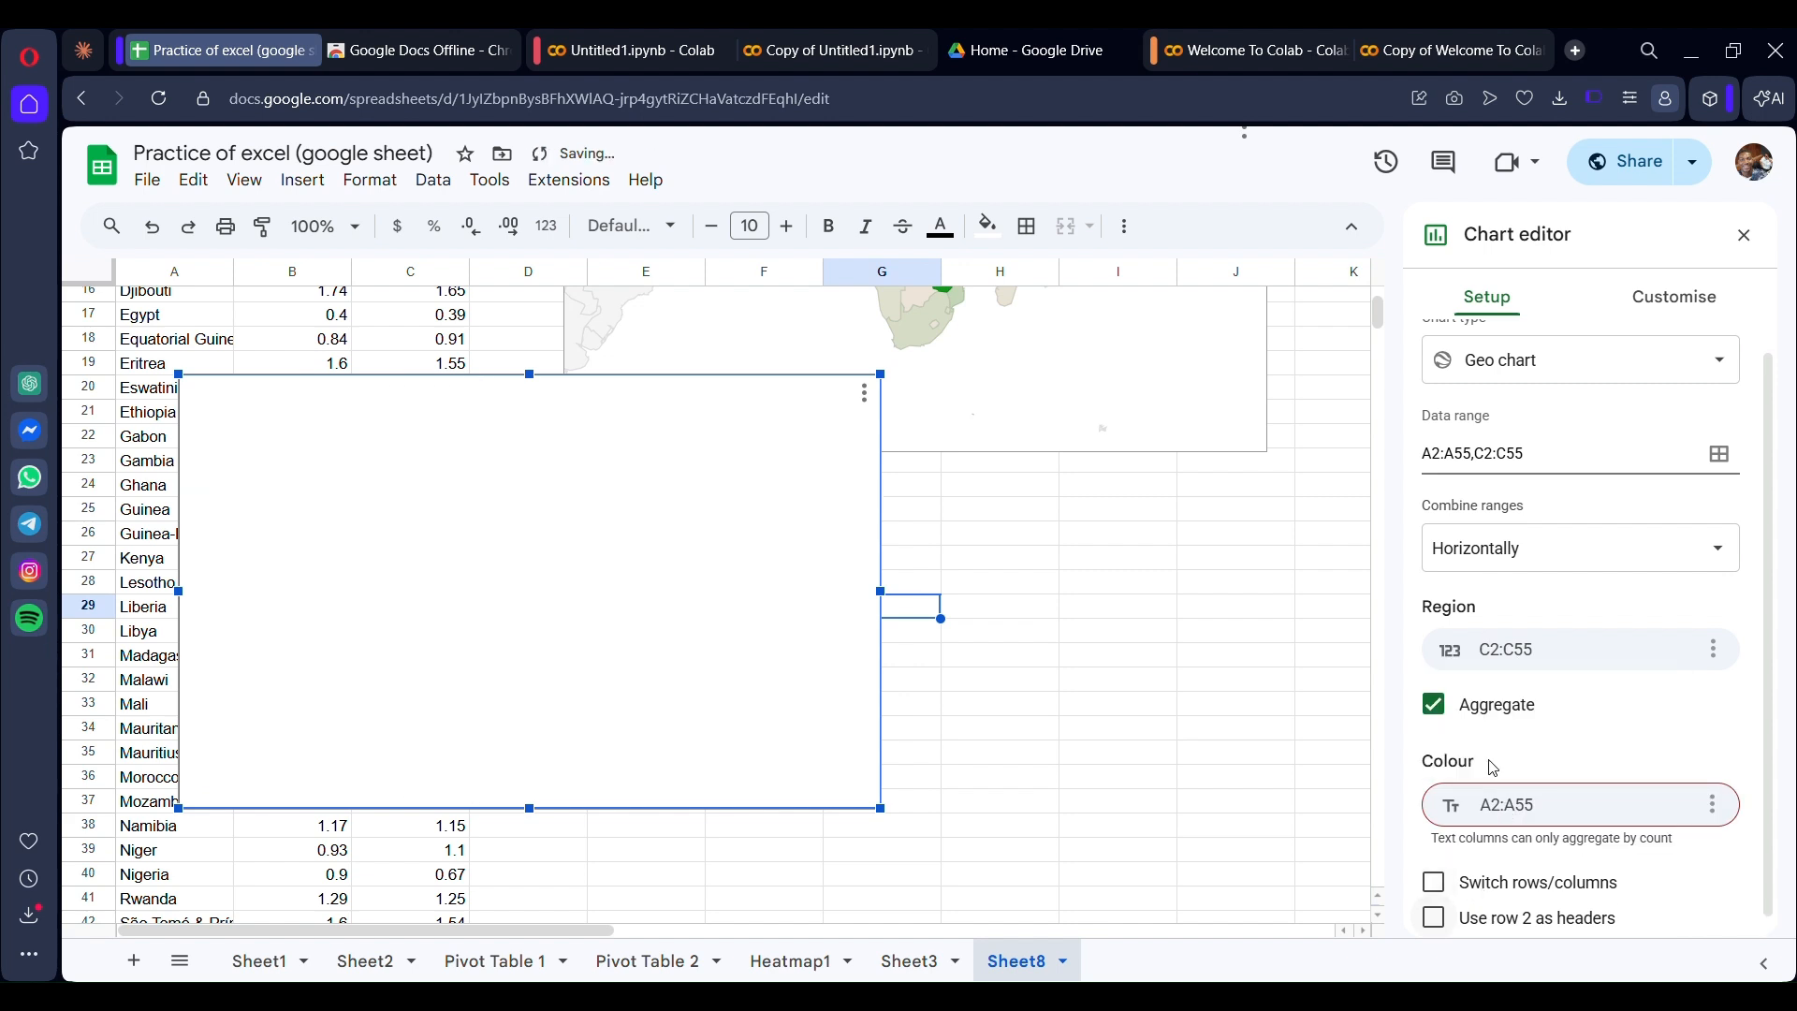
left_click(1494, 804)
left_click(1483, 913)
Set the diesel geo chart's region to Africa and move the chart directly below the petrol map, clear of the data columns
left_click(1675, 298)
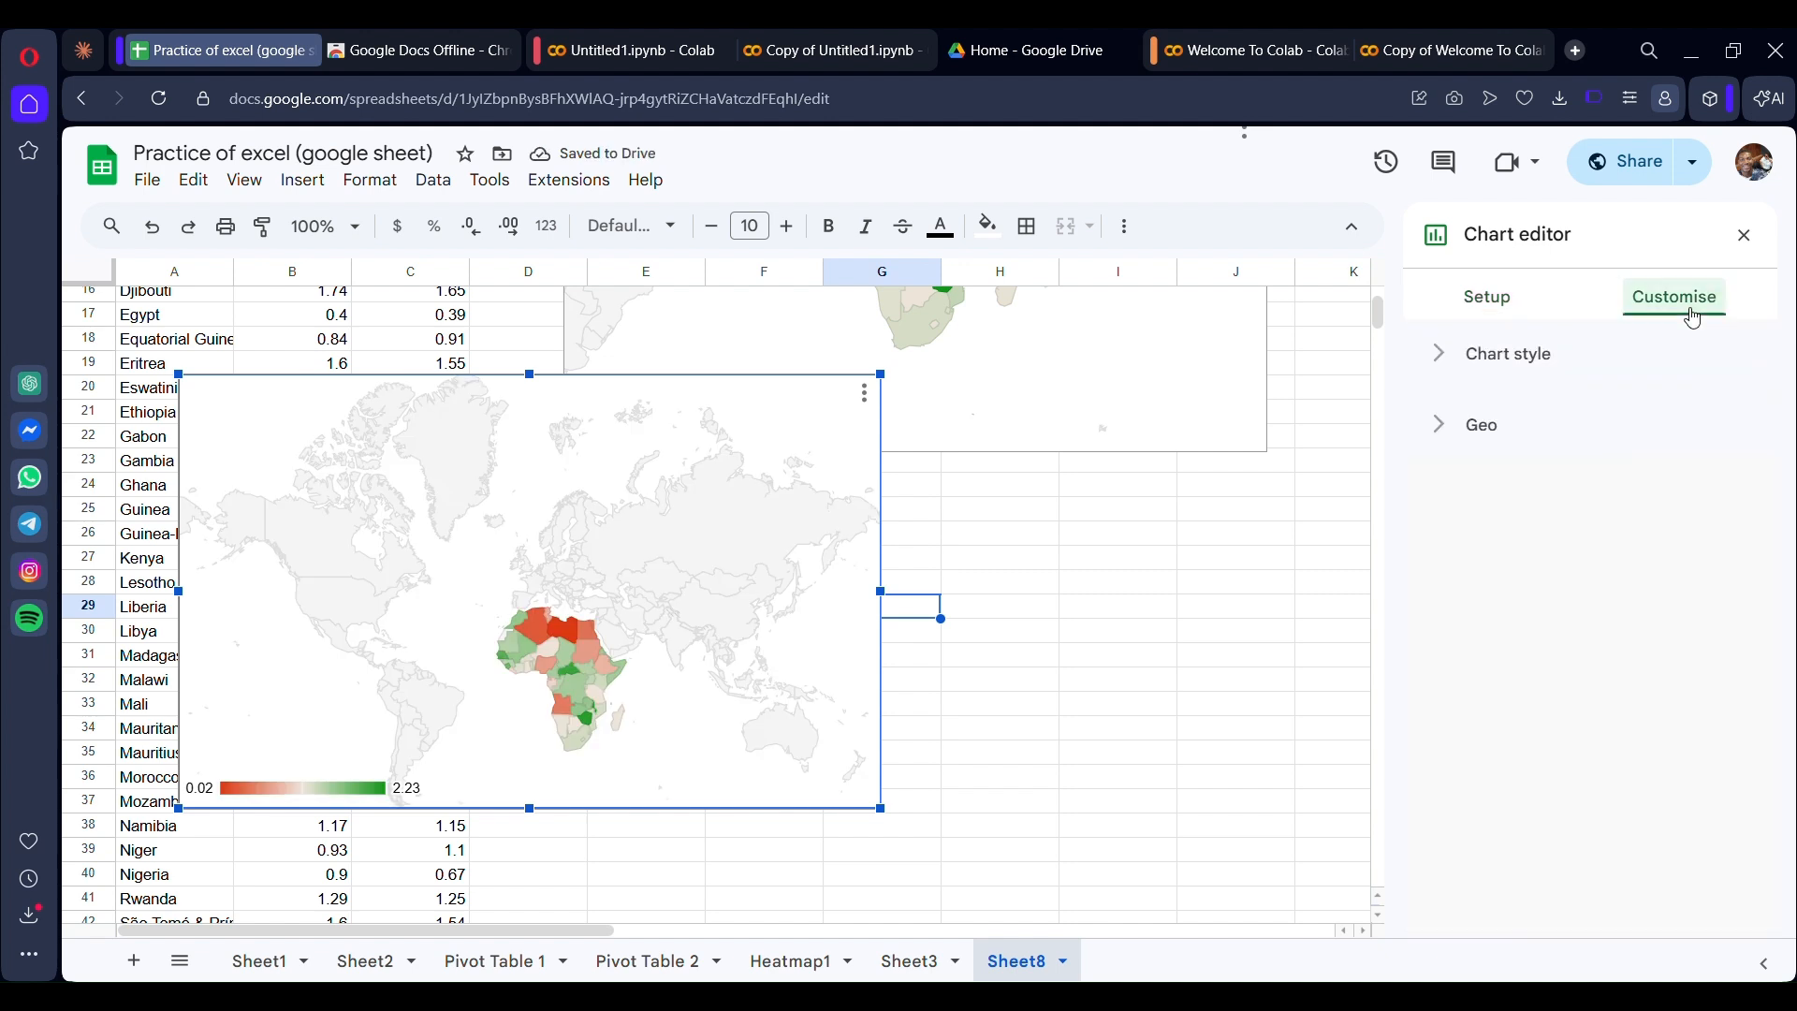
left_click(1502, 436)
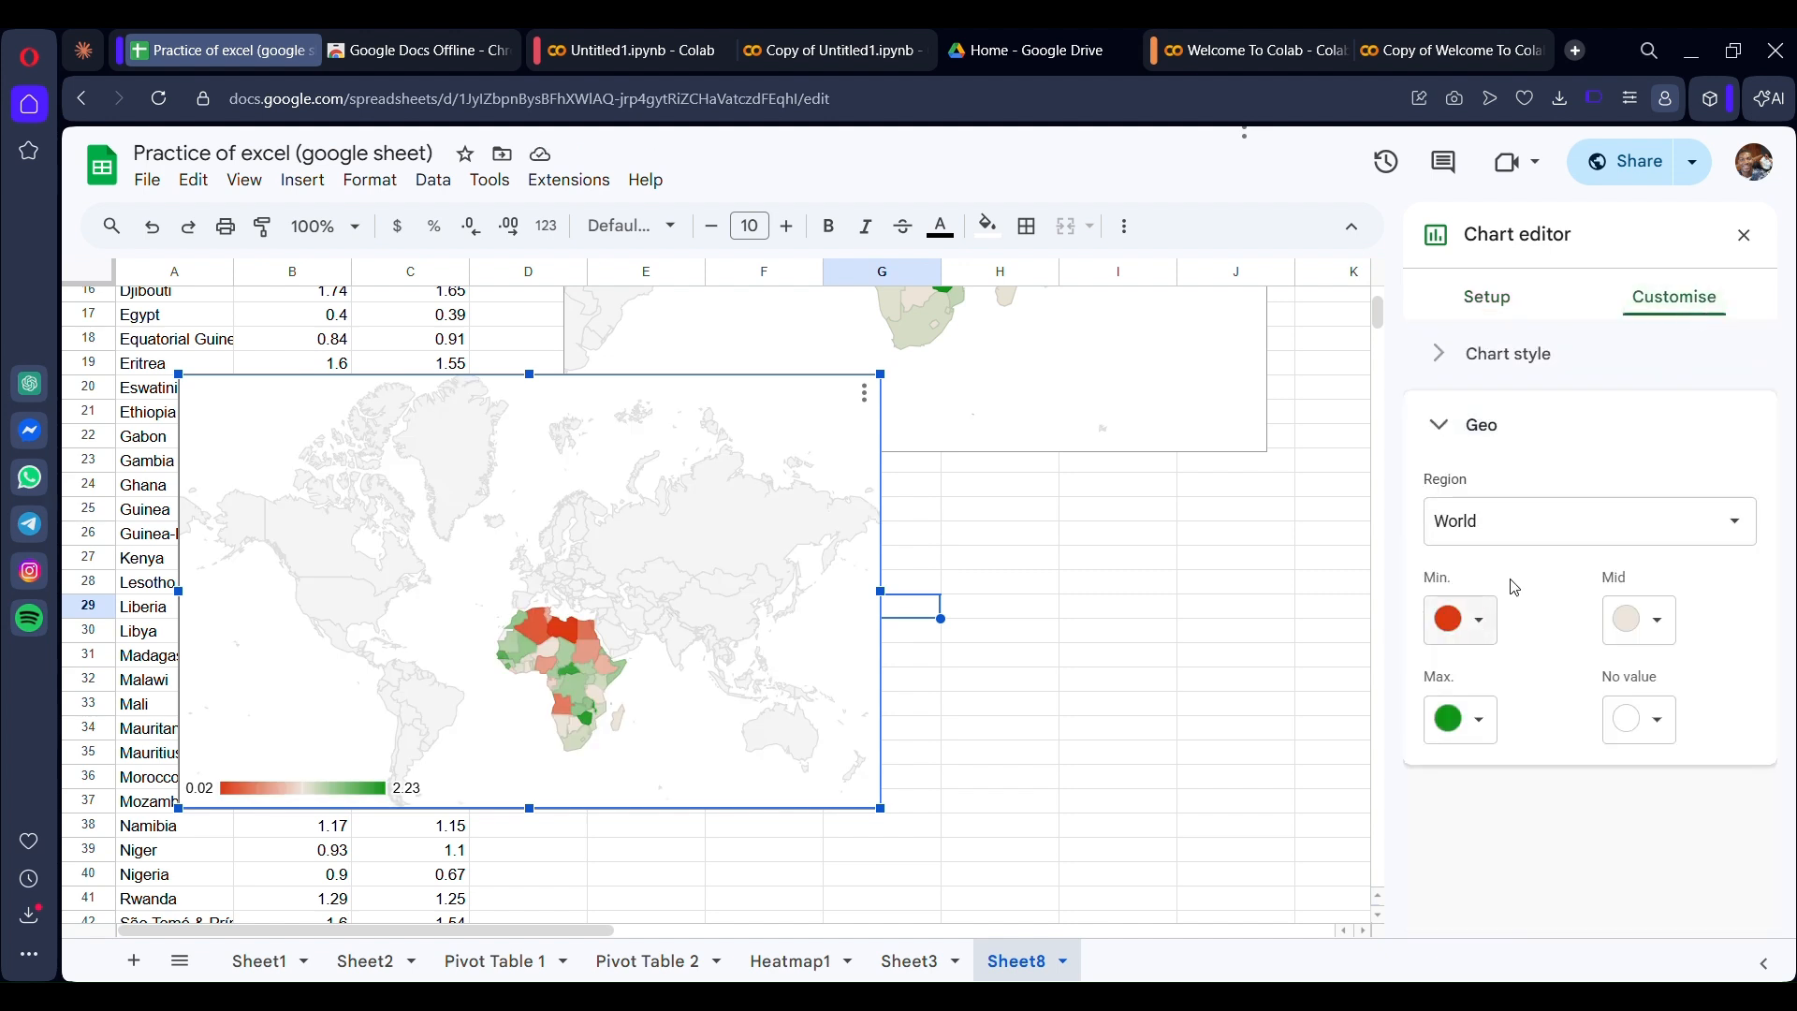
left_click(1565, 532)
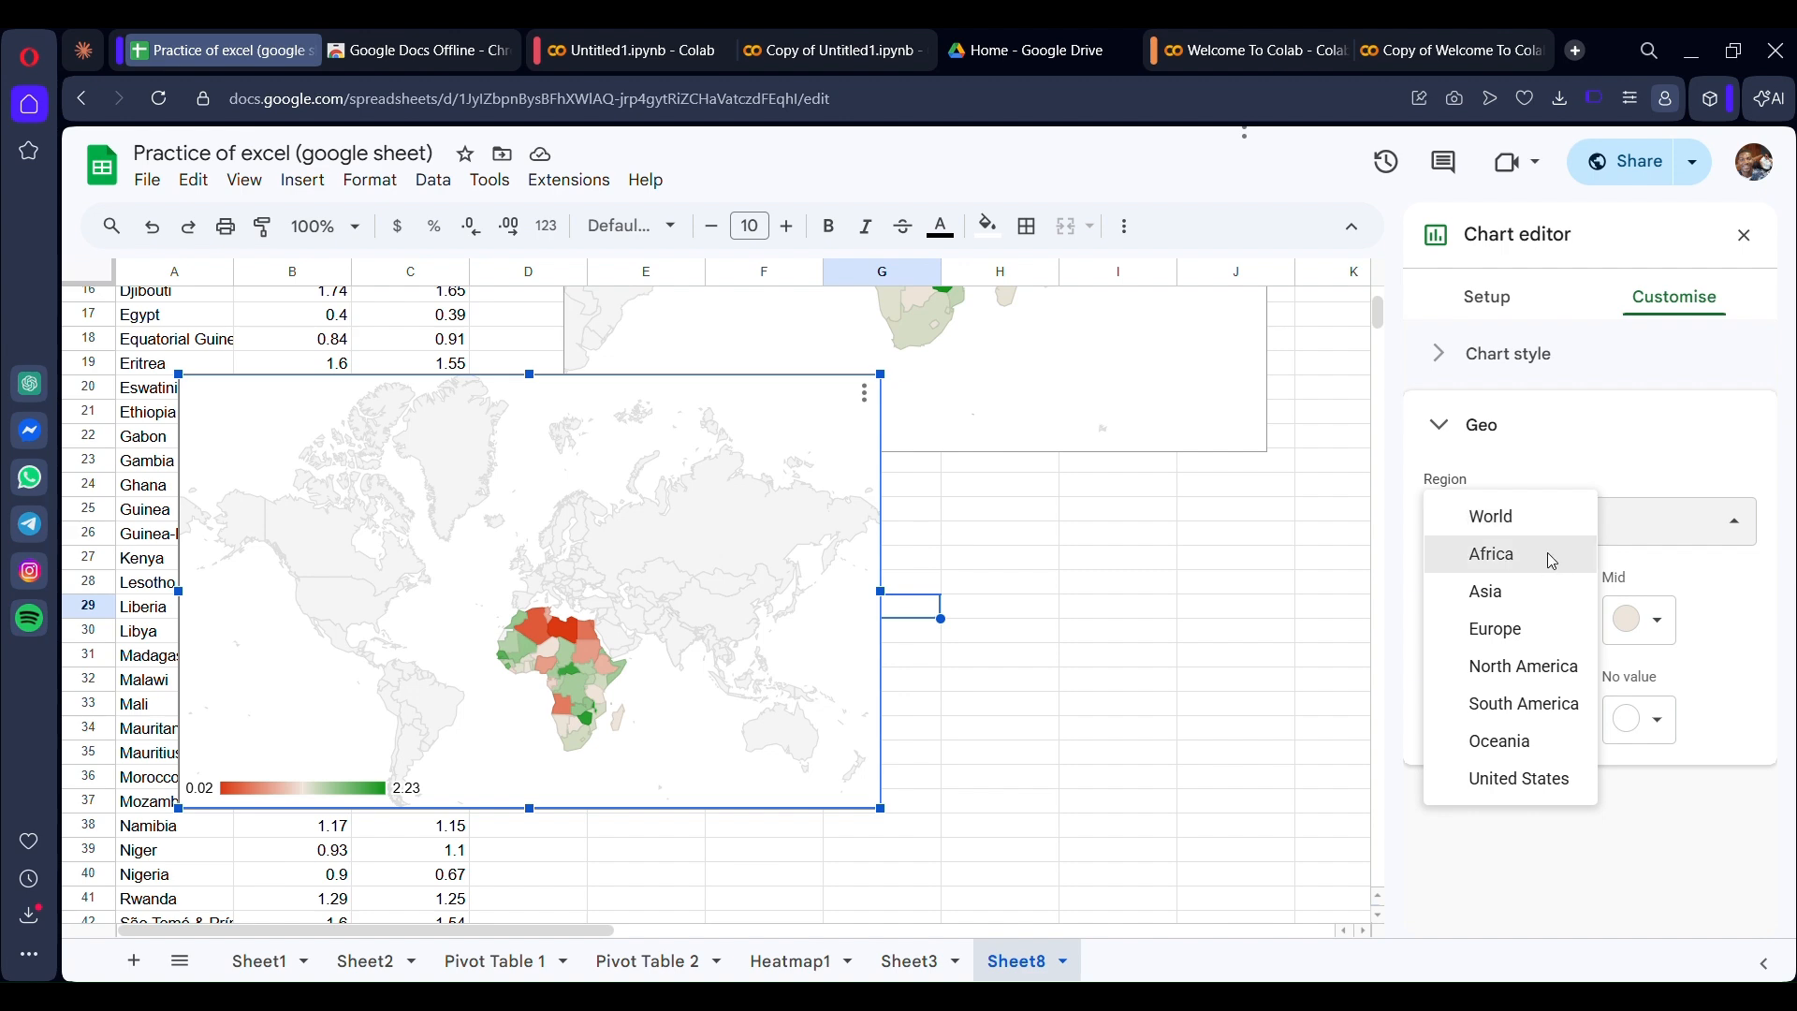
left_click(1542, 556)
left_click_drag(632, 389, 1018, 550)
scroll(1039, 608, "down", 3)
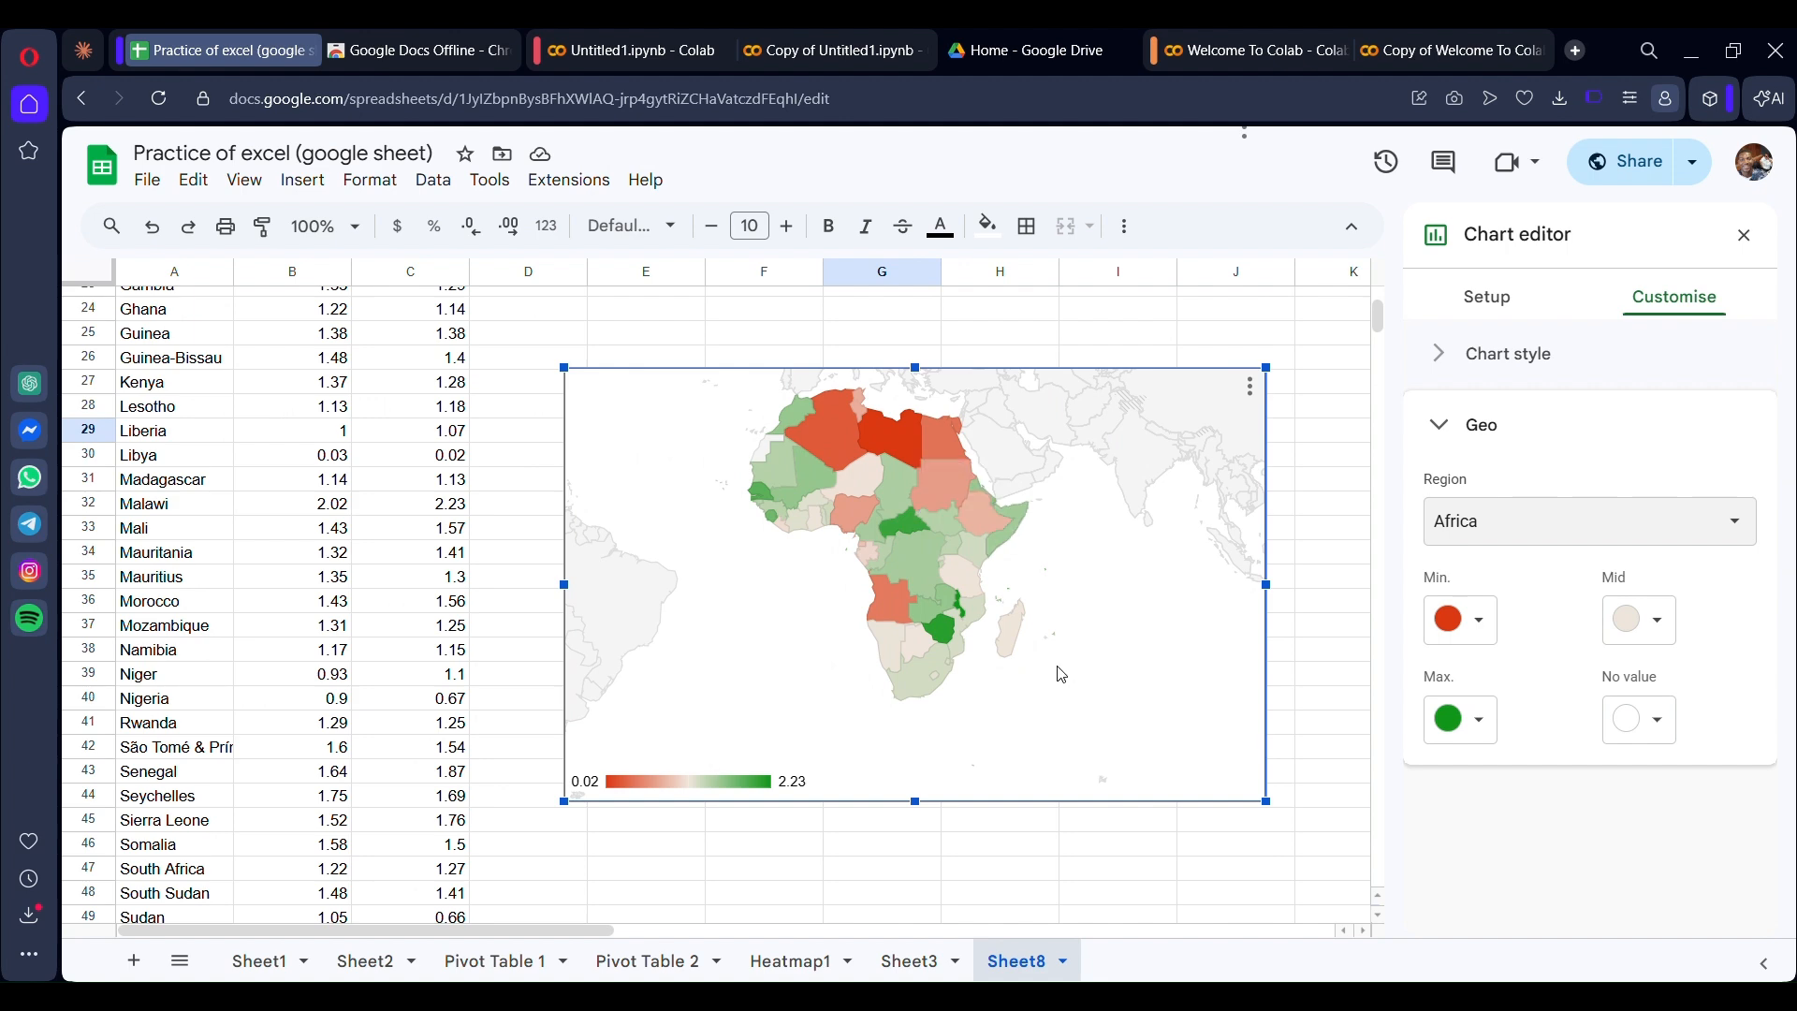
scroll(514, 574, "up", 9)
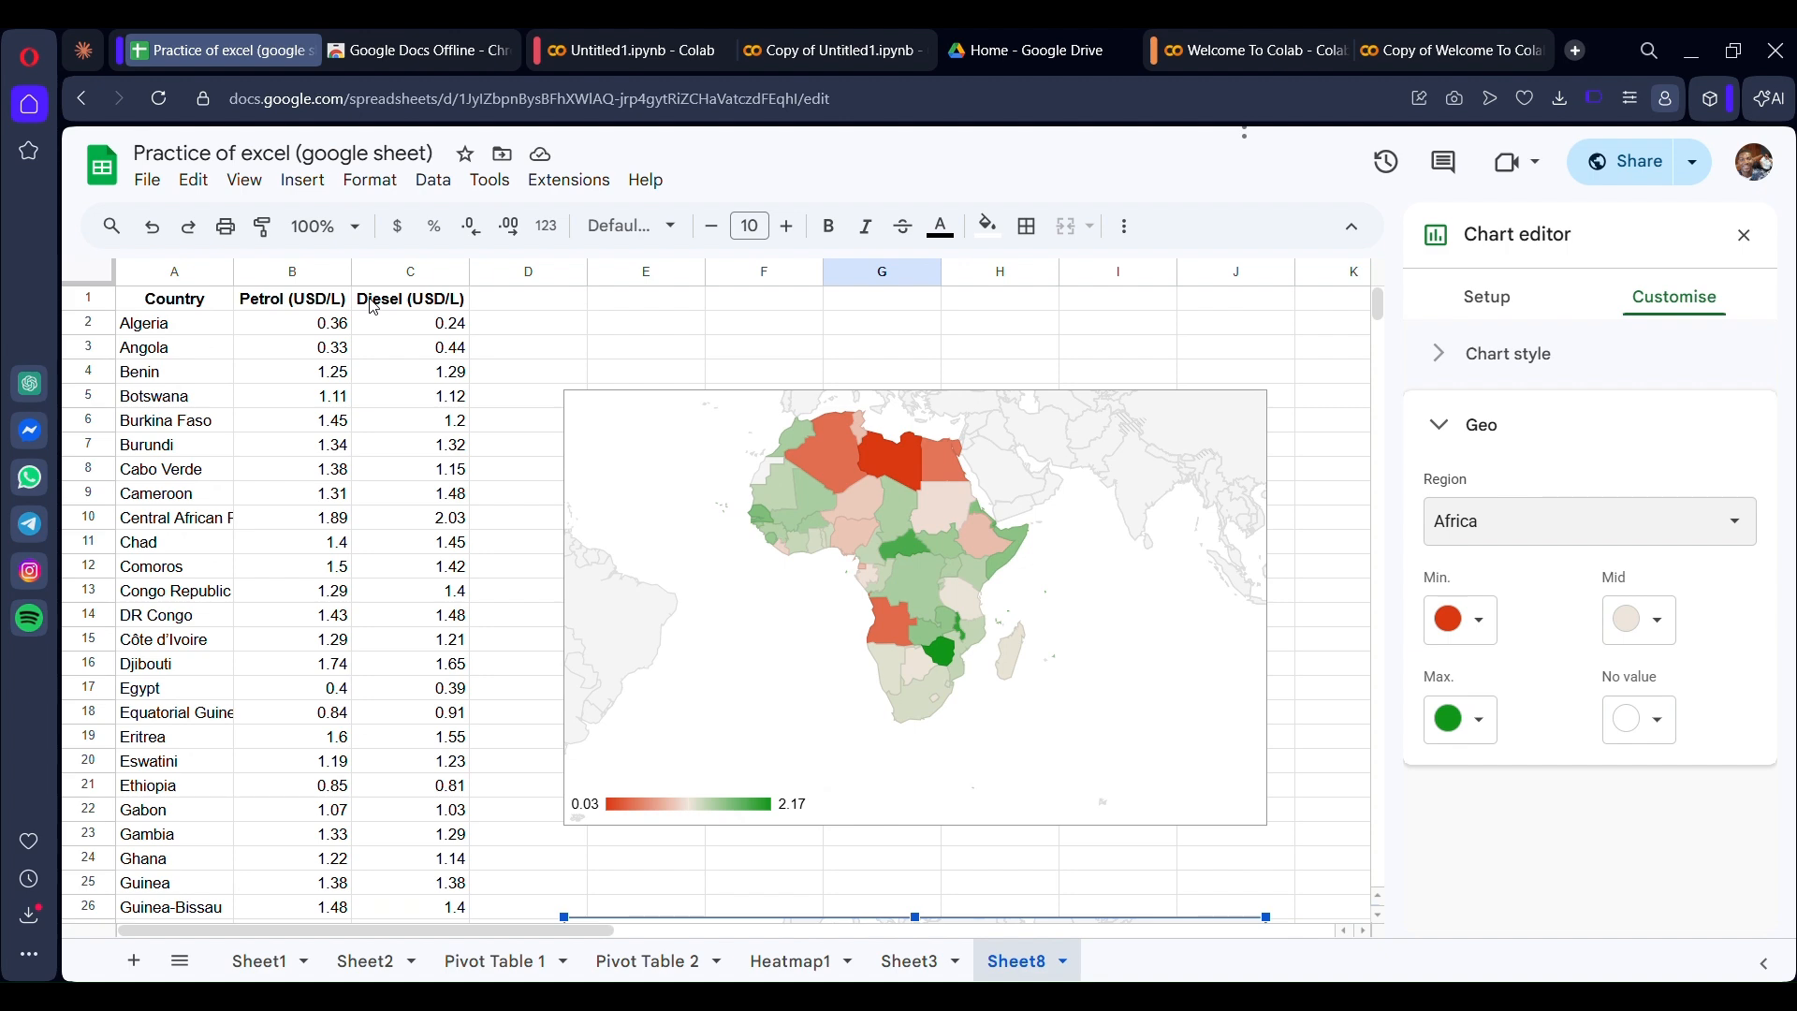
scroll(628, 424, "down", 1)
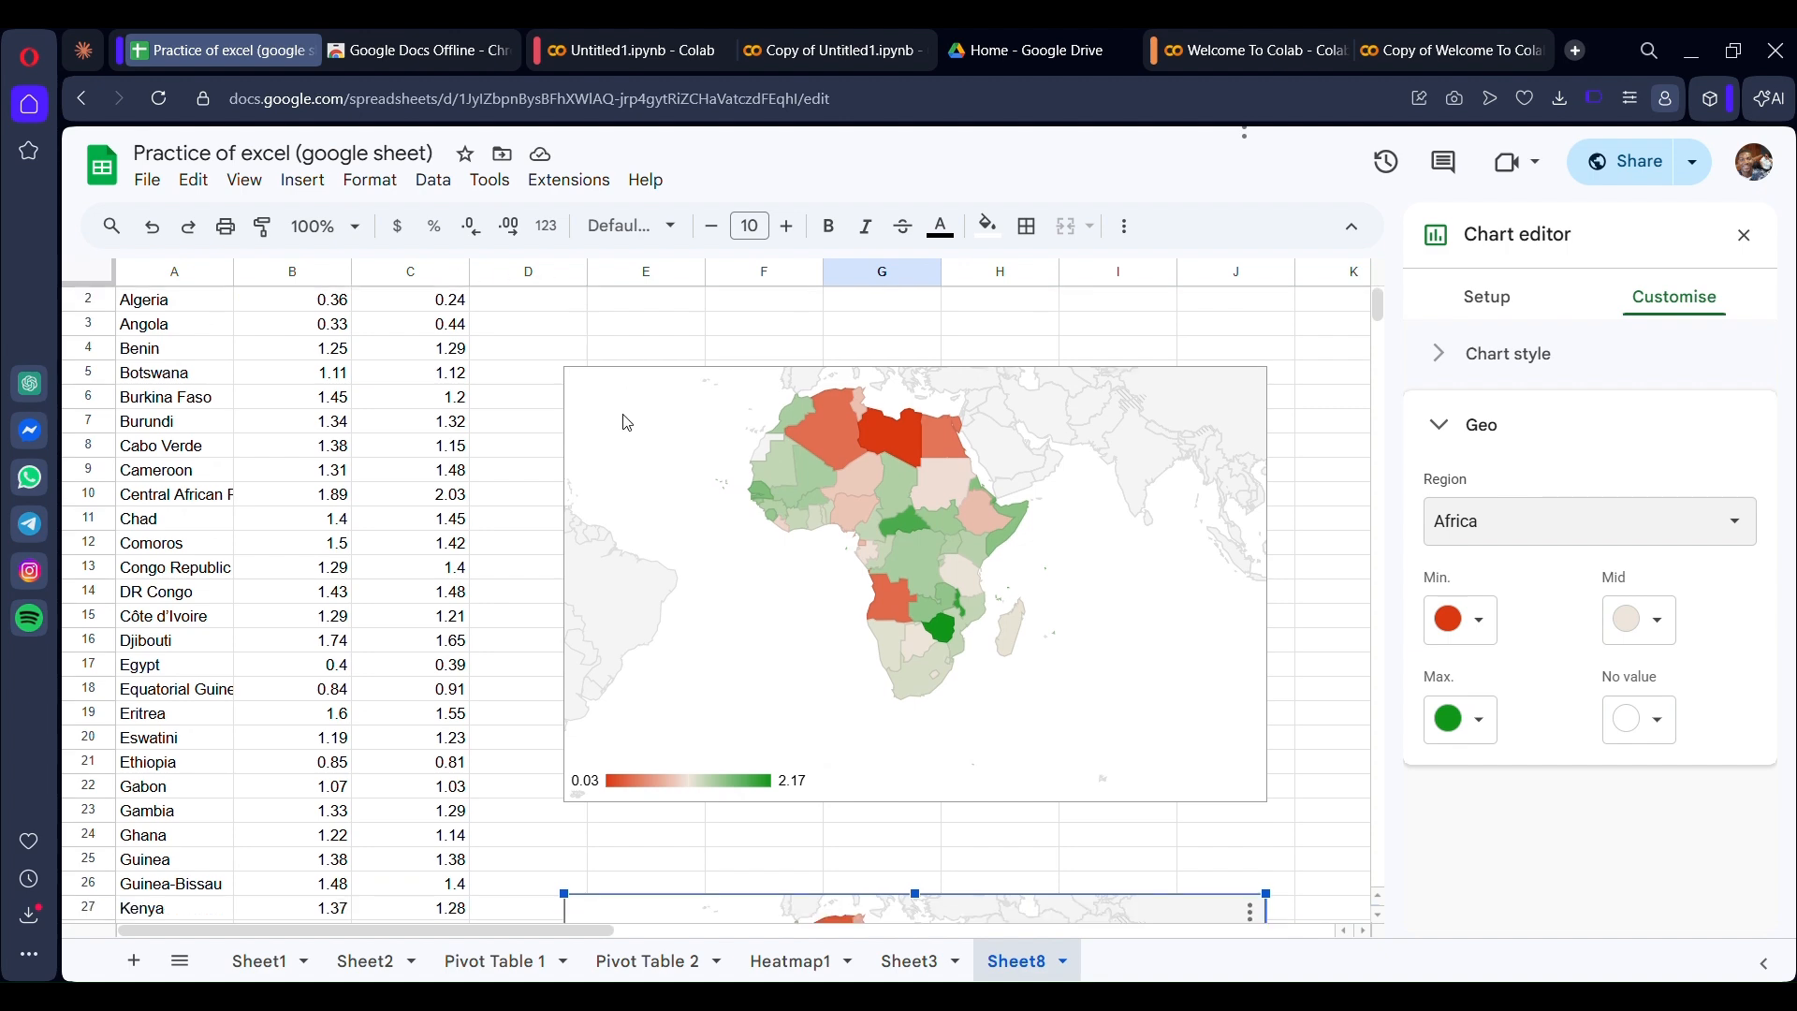
scroll(627, 423, "down", 10)
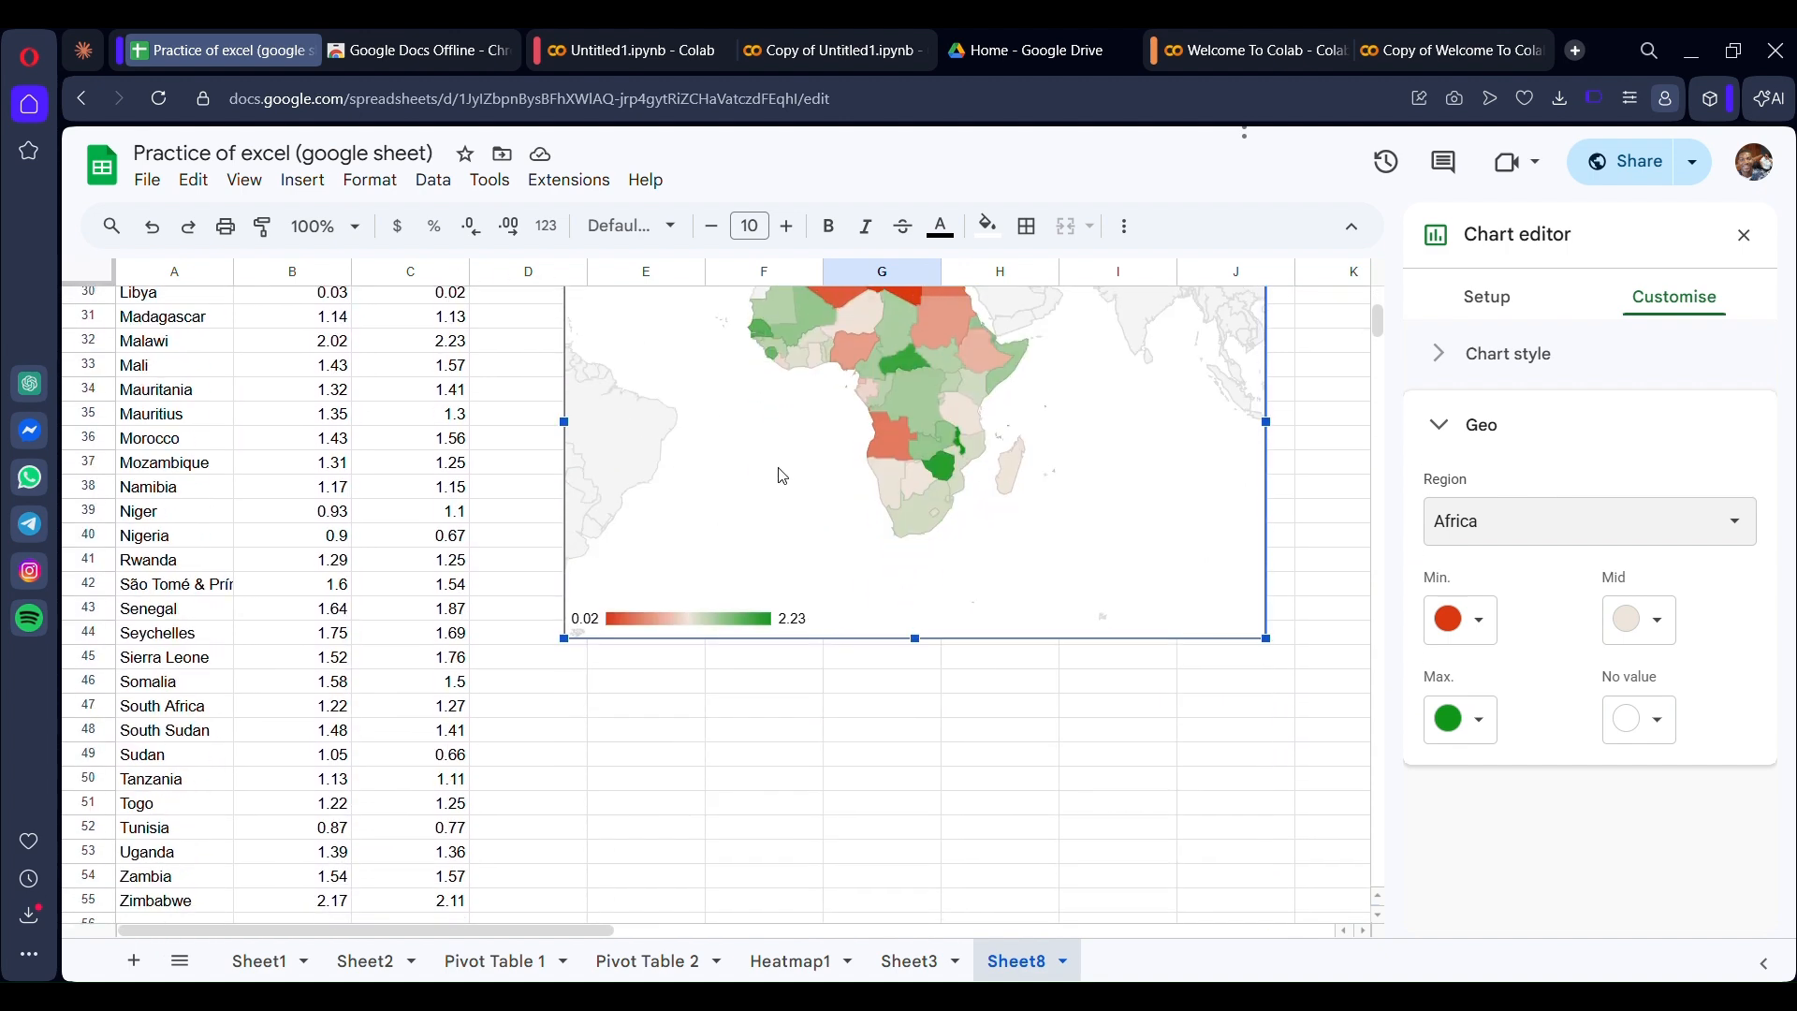
scroll(783, 475, "up", 2)
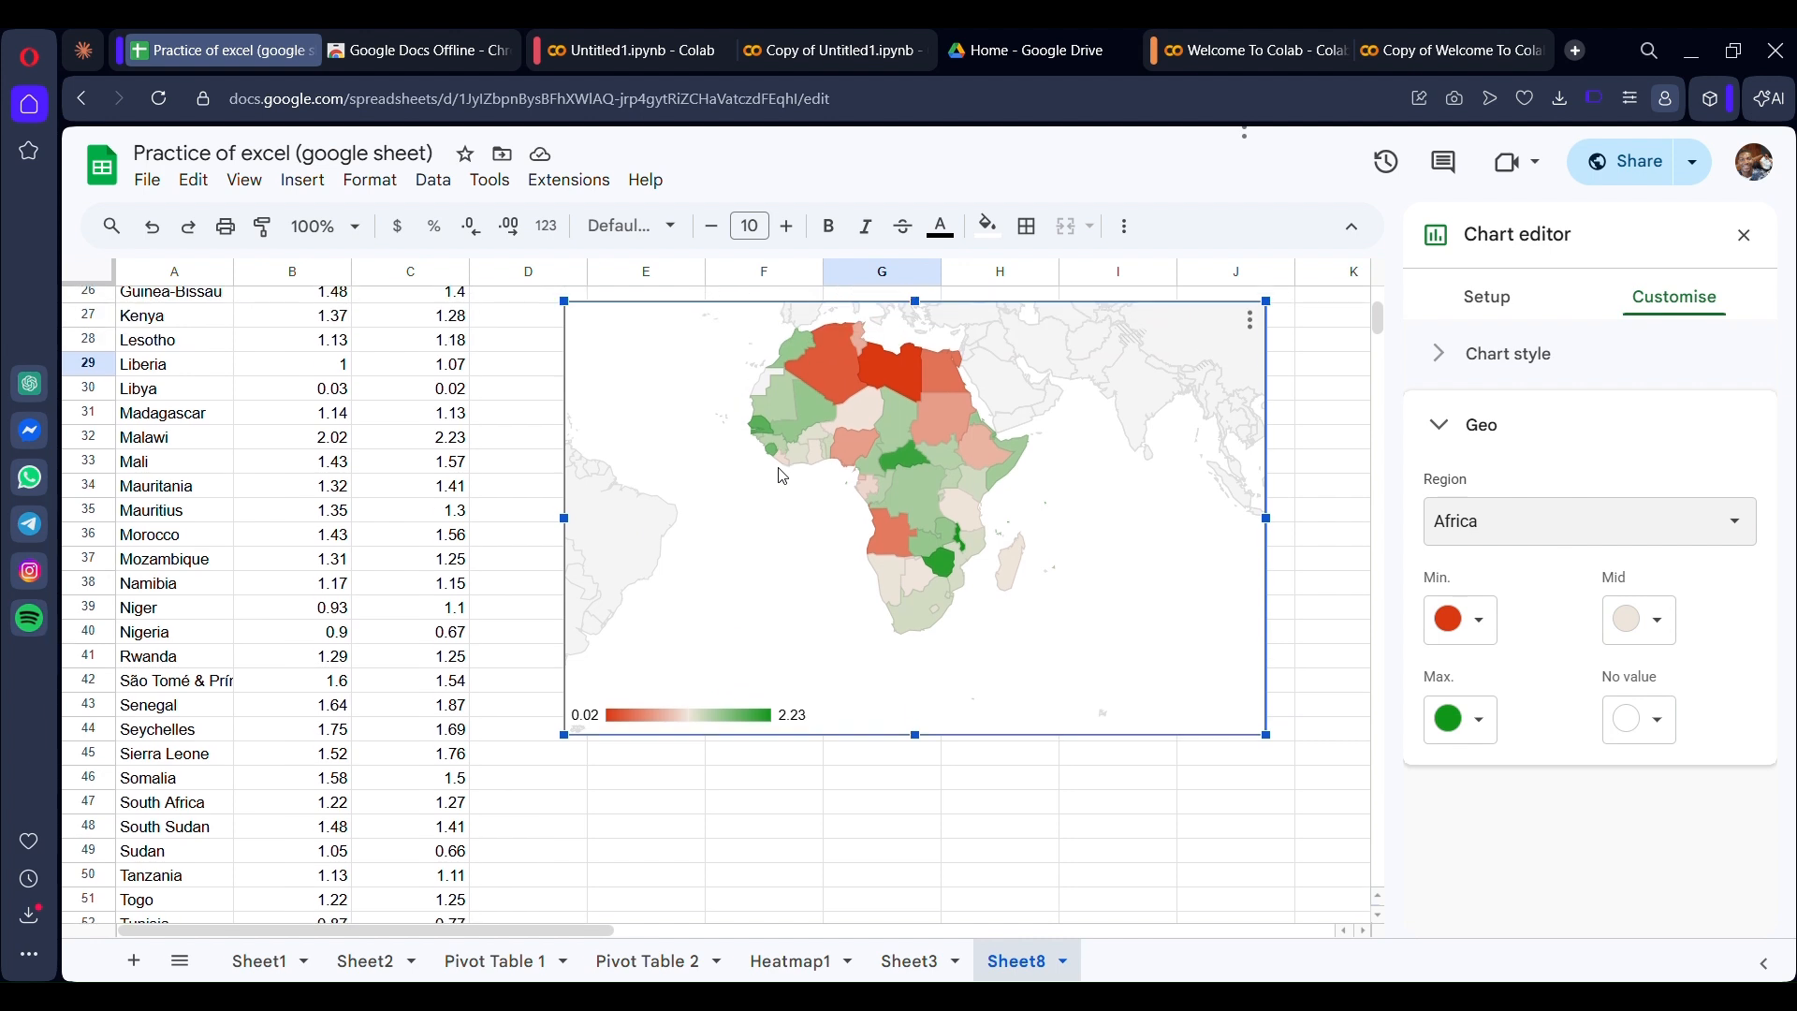